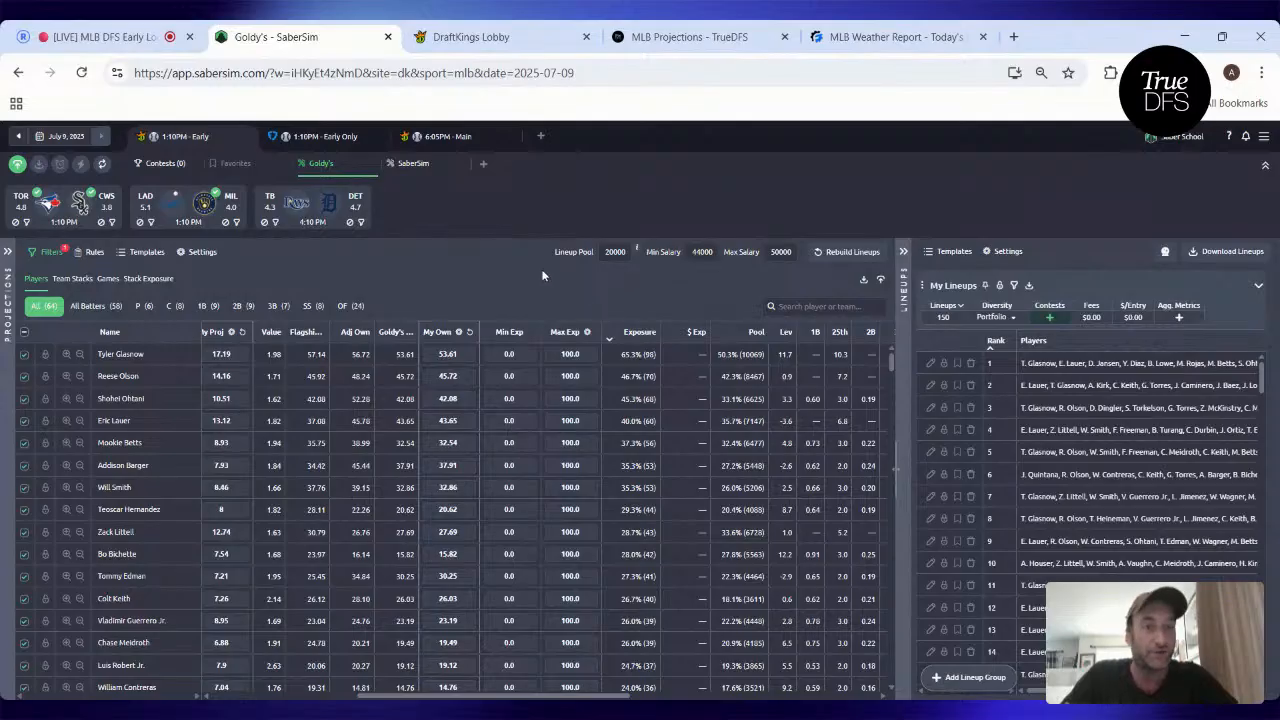
- Switch to the DraftKings lobby and check the prize payouts of the MLB $100K Relay Throw contest
click(470, 37)
click(476, 463)
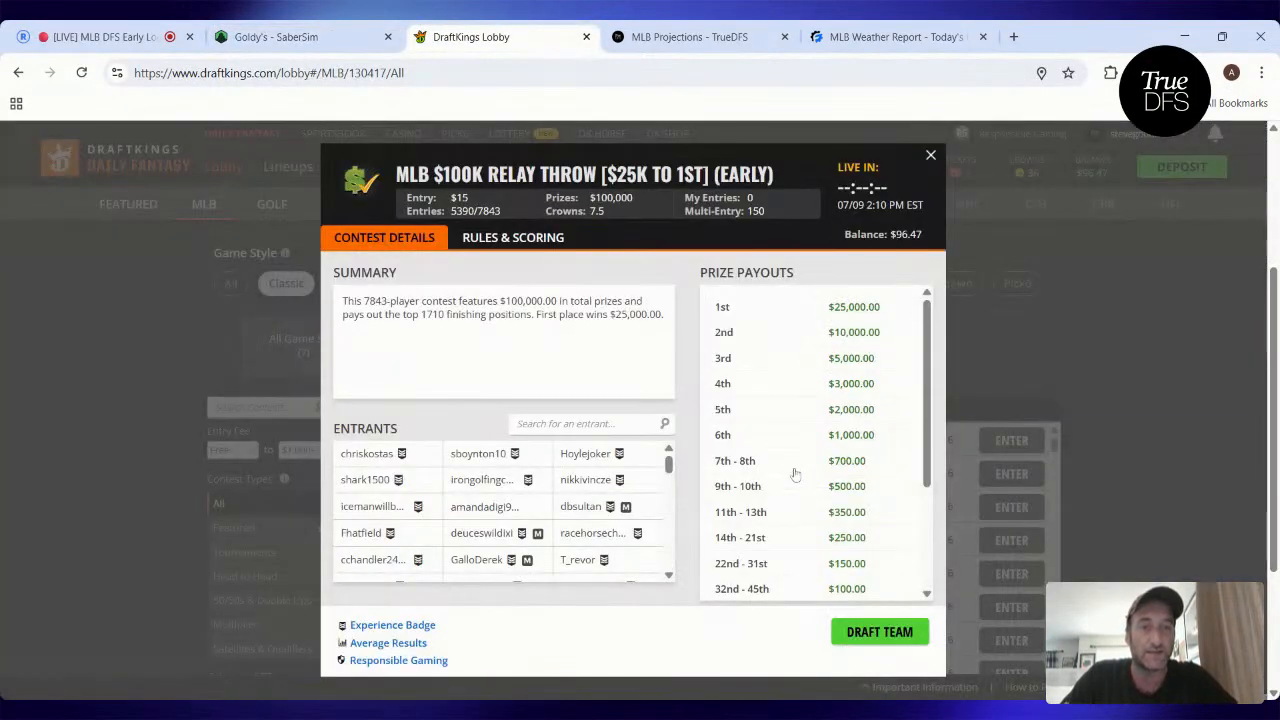
click(930, 155)
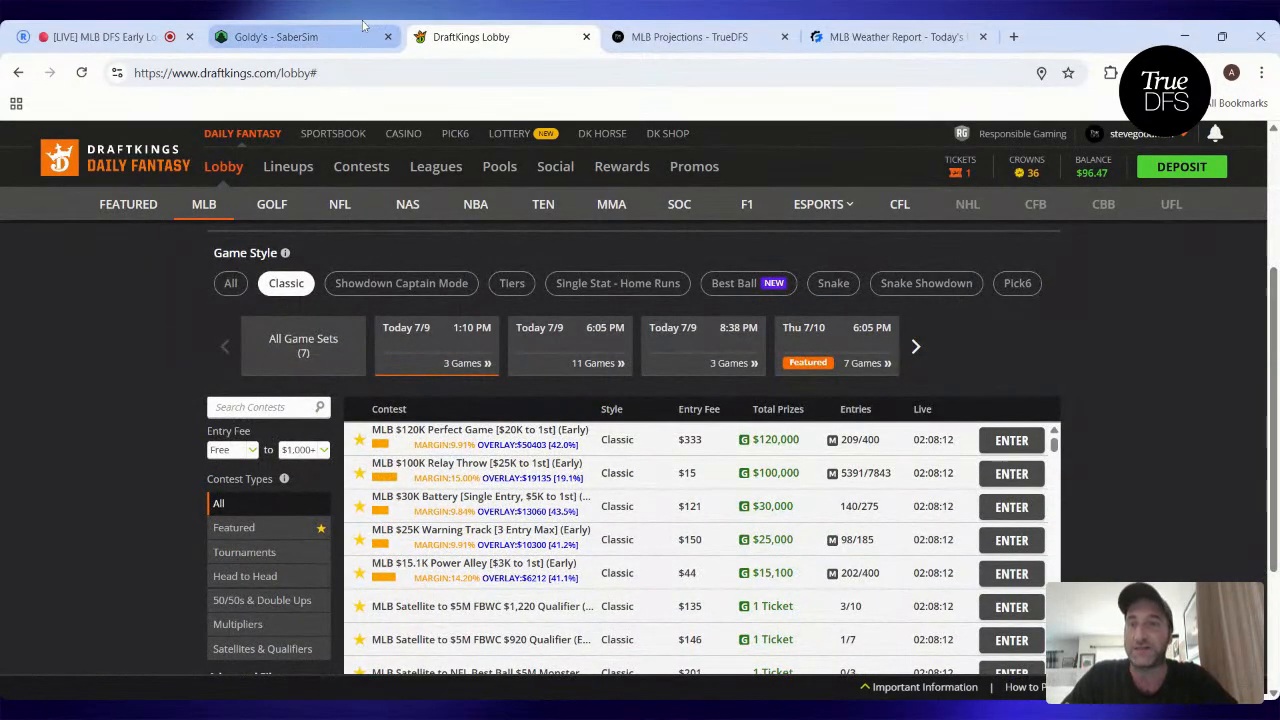
- Return to SaberSim, filter the Goldy's build to pitchers, and review their salaries, projections, ownership and stat columns
click(320, 37)
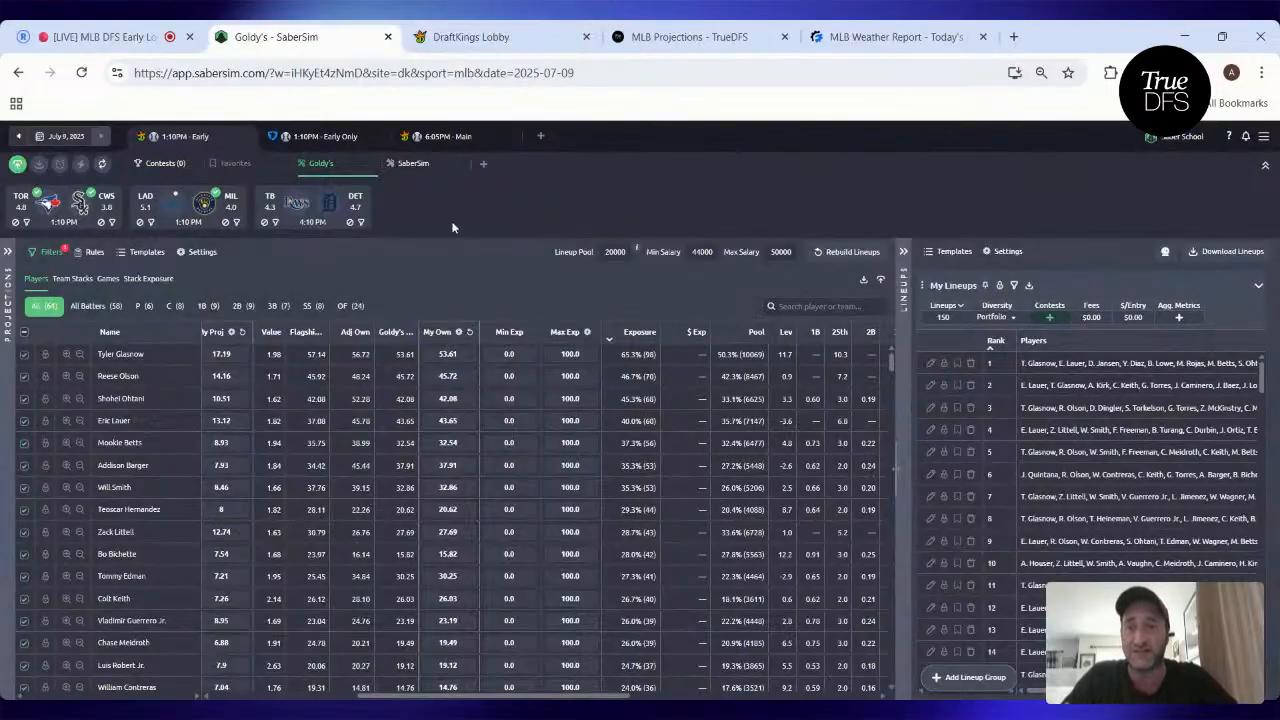
click(150, 308)
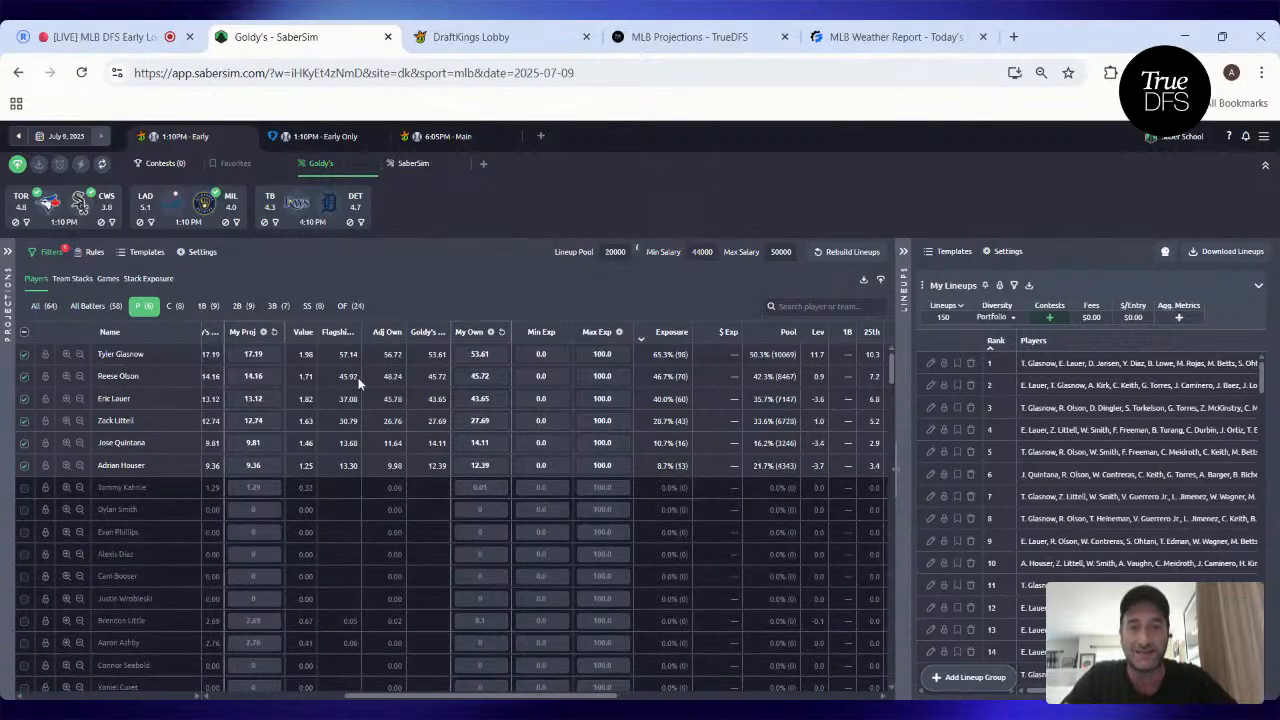
scroll(545, 509, left, 1)
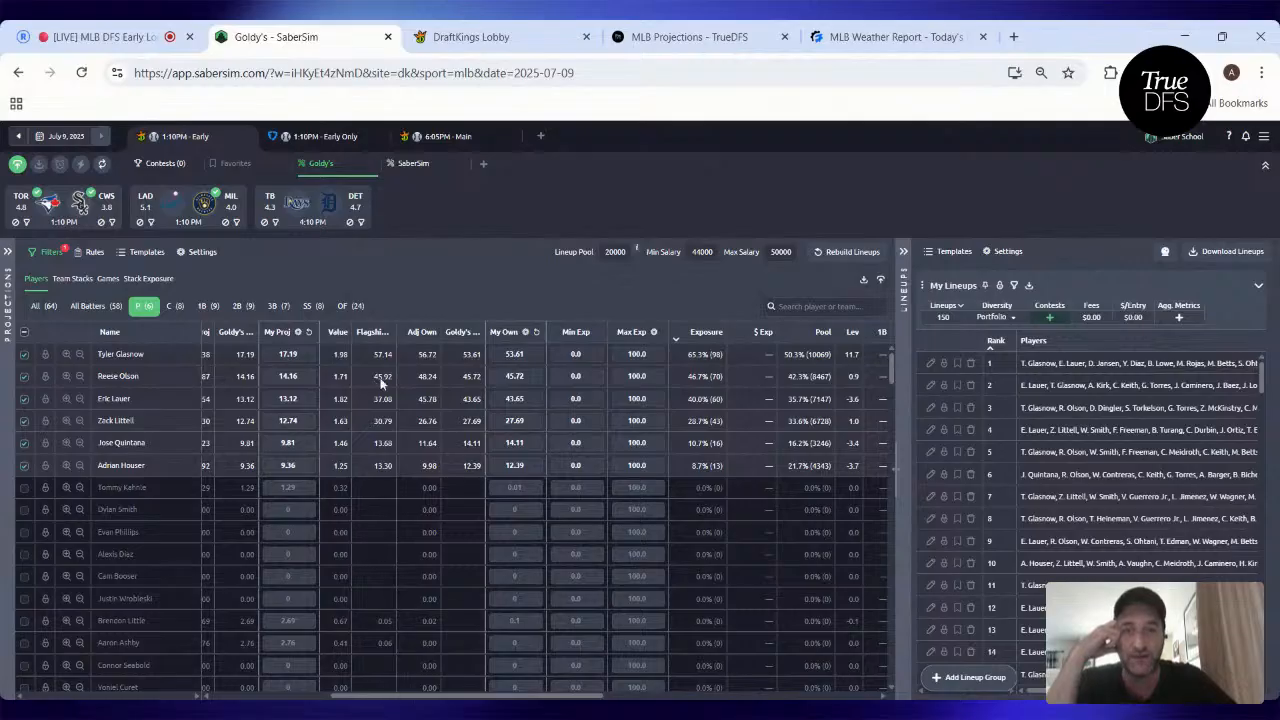
scroll(381, 377, right, 10)
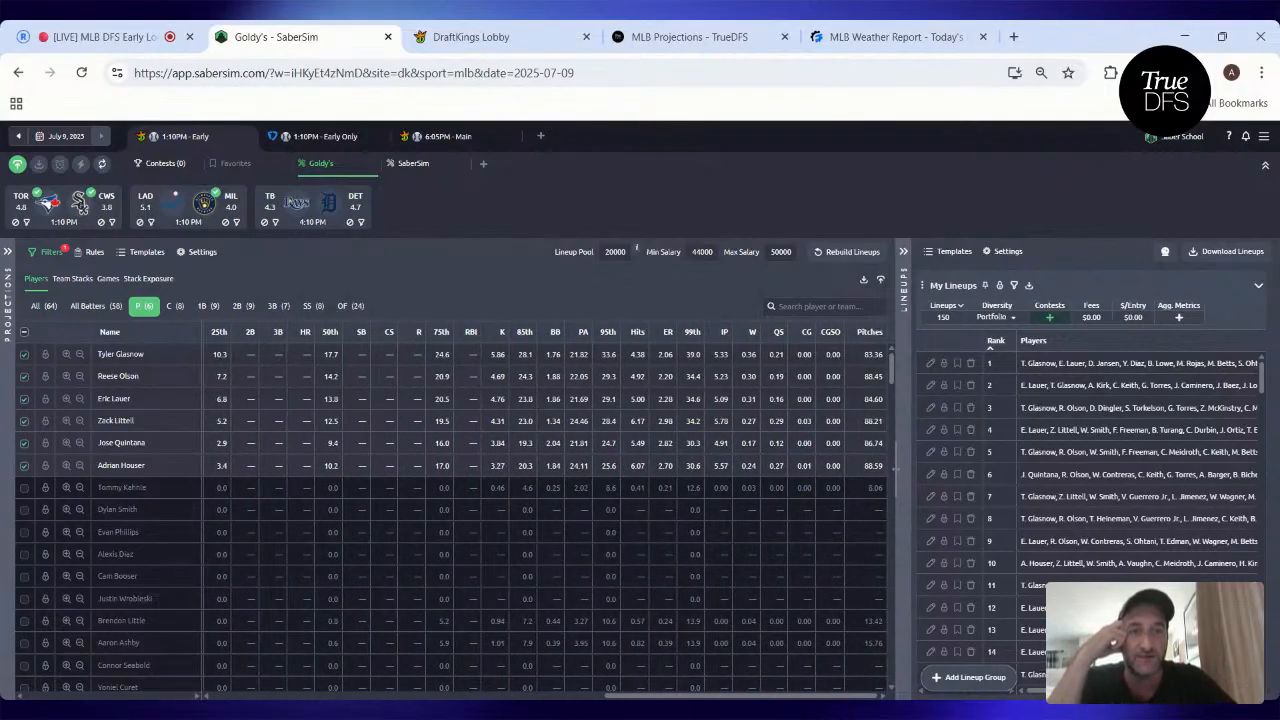
scroll(548, 510, left, 10)
scroll(340, 376, left, 8)
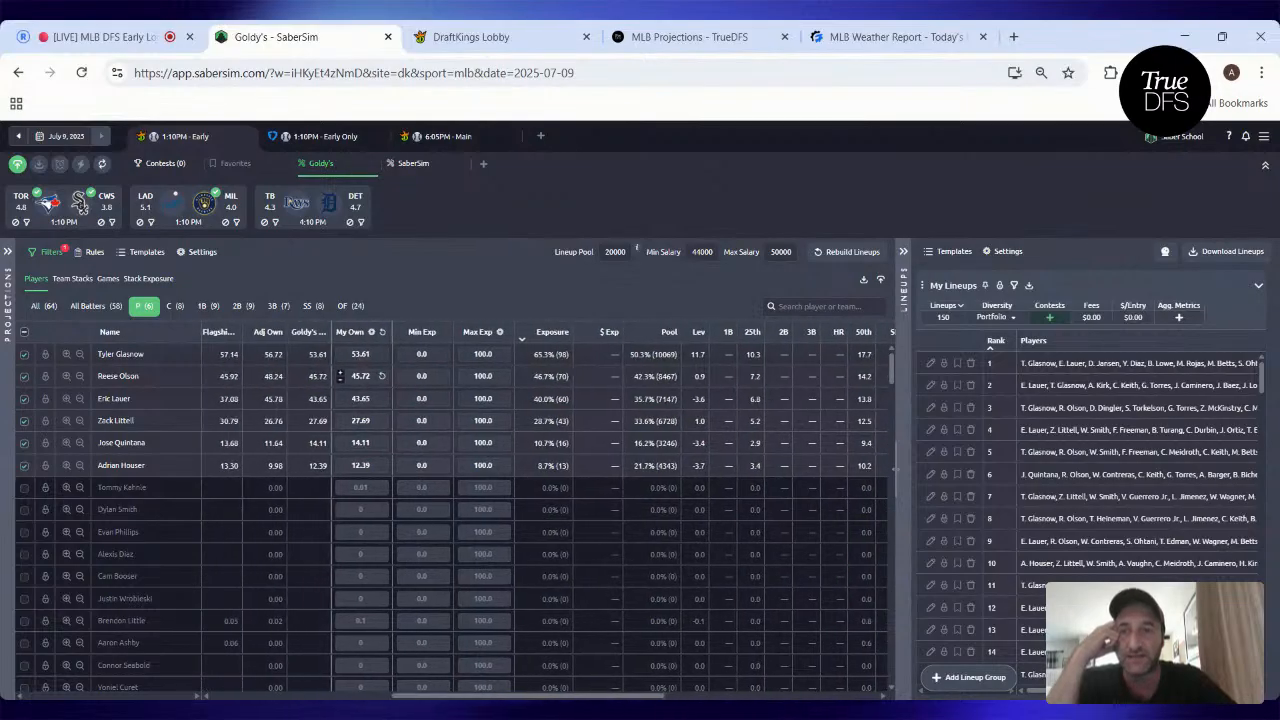
scroll(340, 376, left, 8)
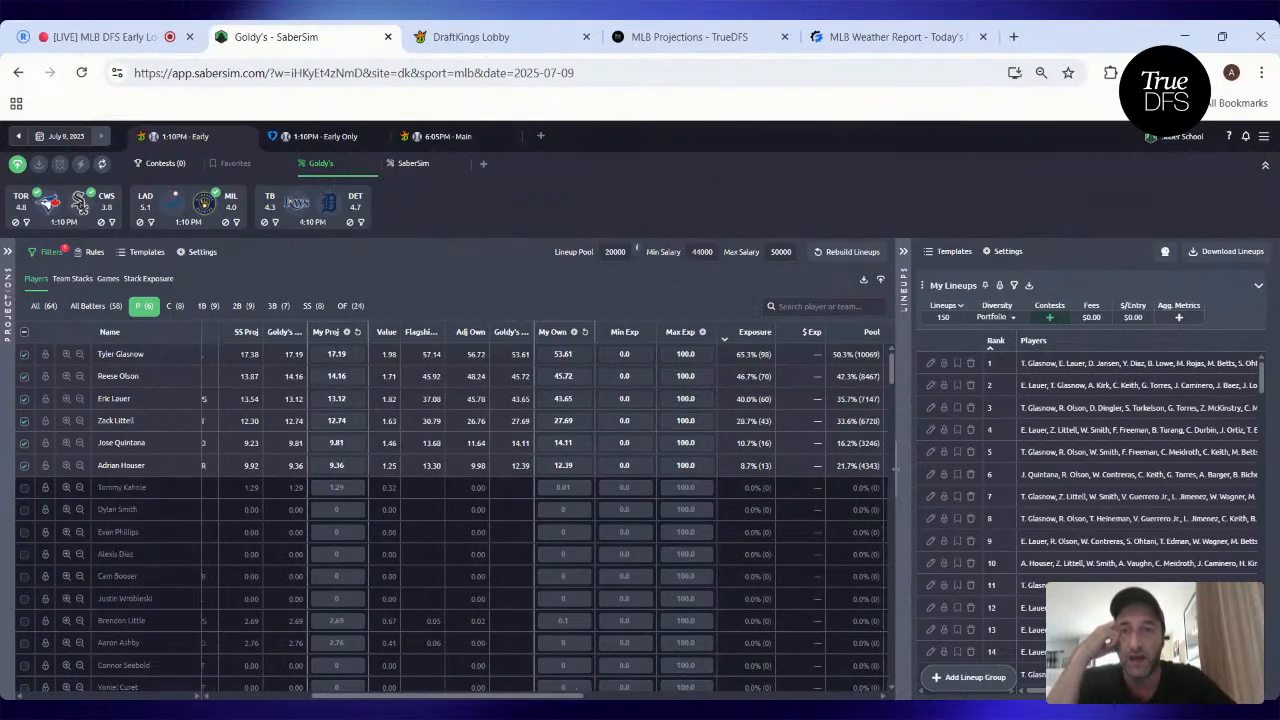
scroll(545, 511, left, 5)
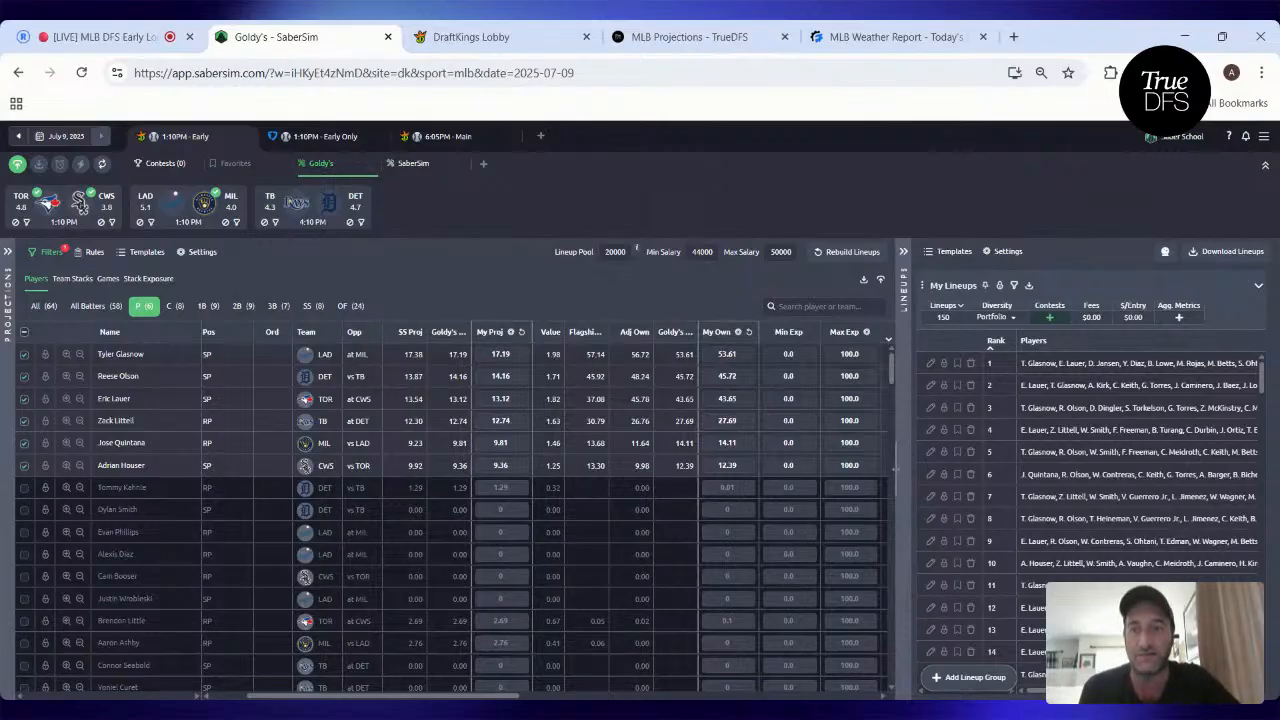
scroll(545, 510, left, 1)
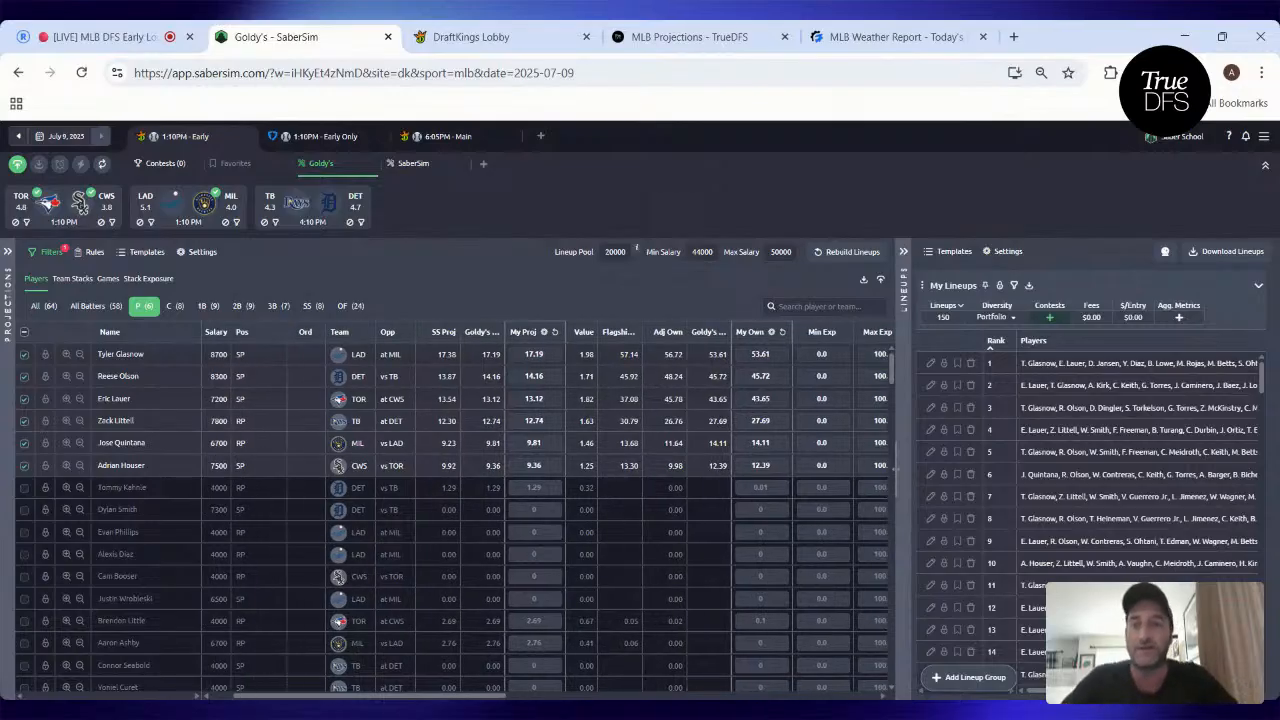
- Open a lineup for the $15 MLB $100K Relay Throw contest on DraftKings and draft pitchers T. Glasnow and R. Olson
click(475, 37)
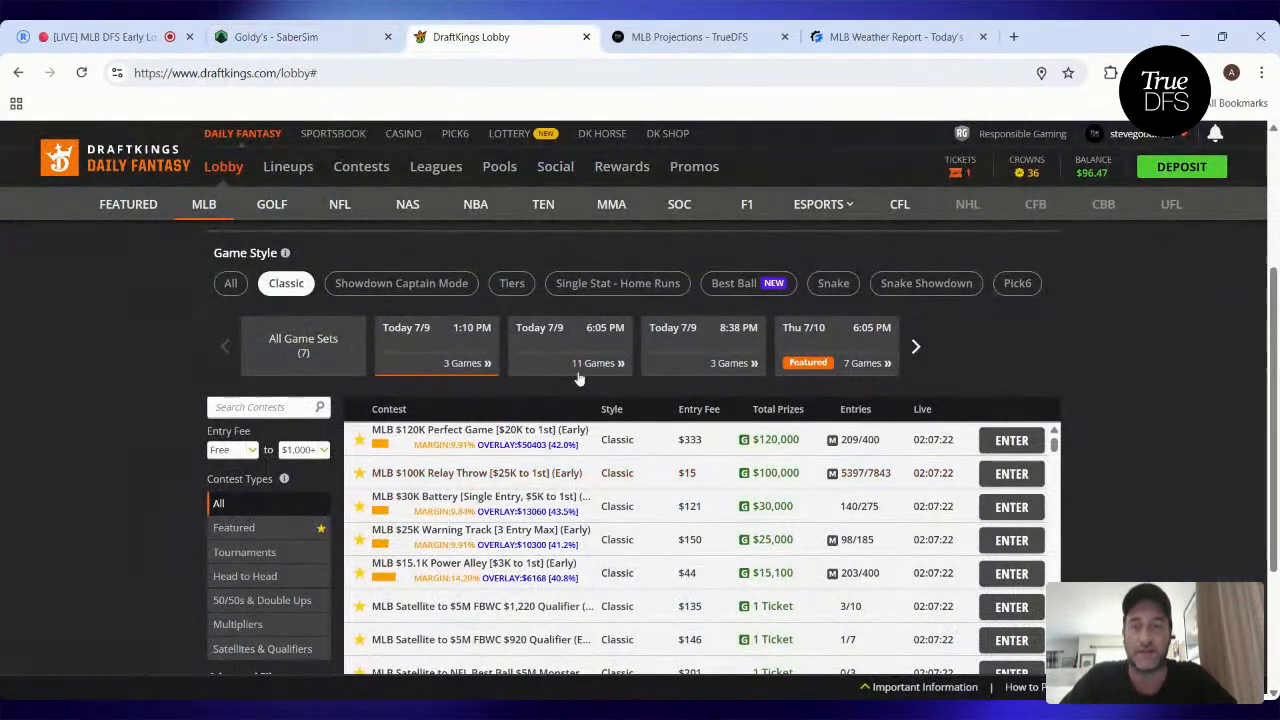
click(1011, 474)
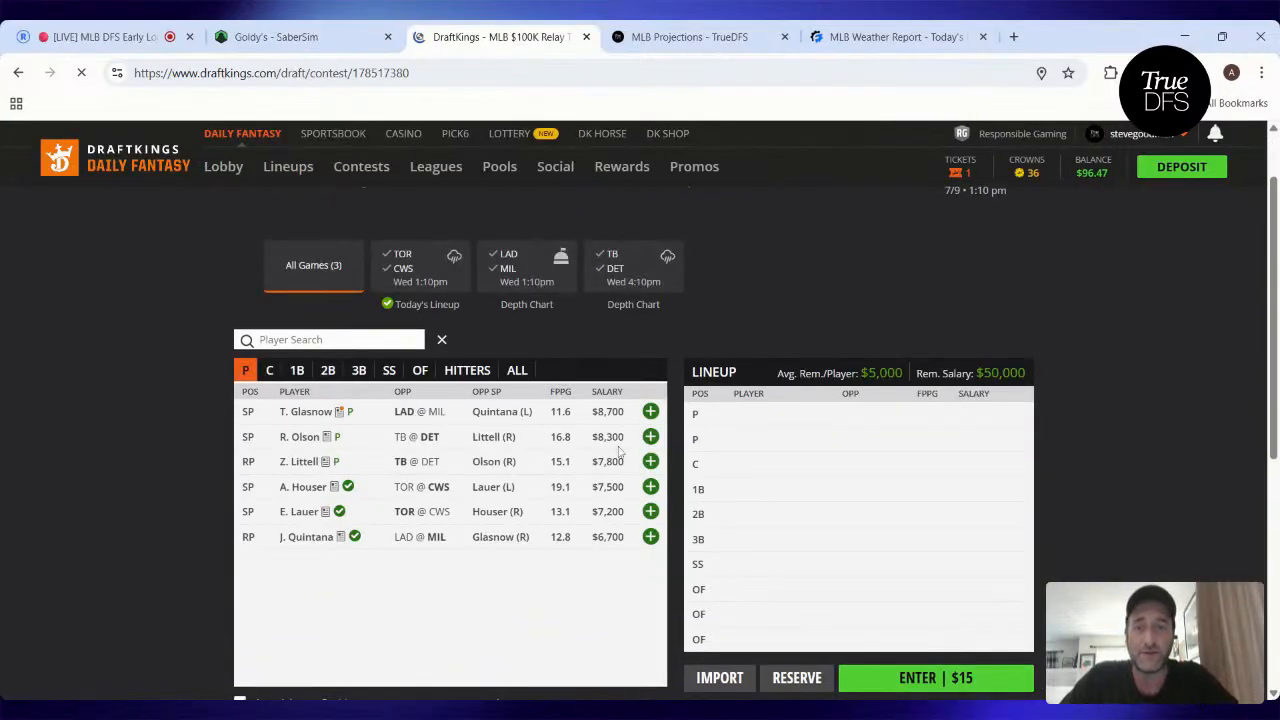
click(650, 411)
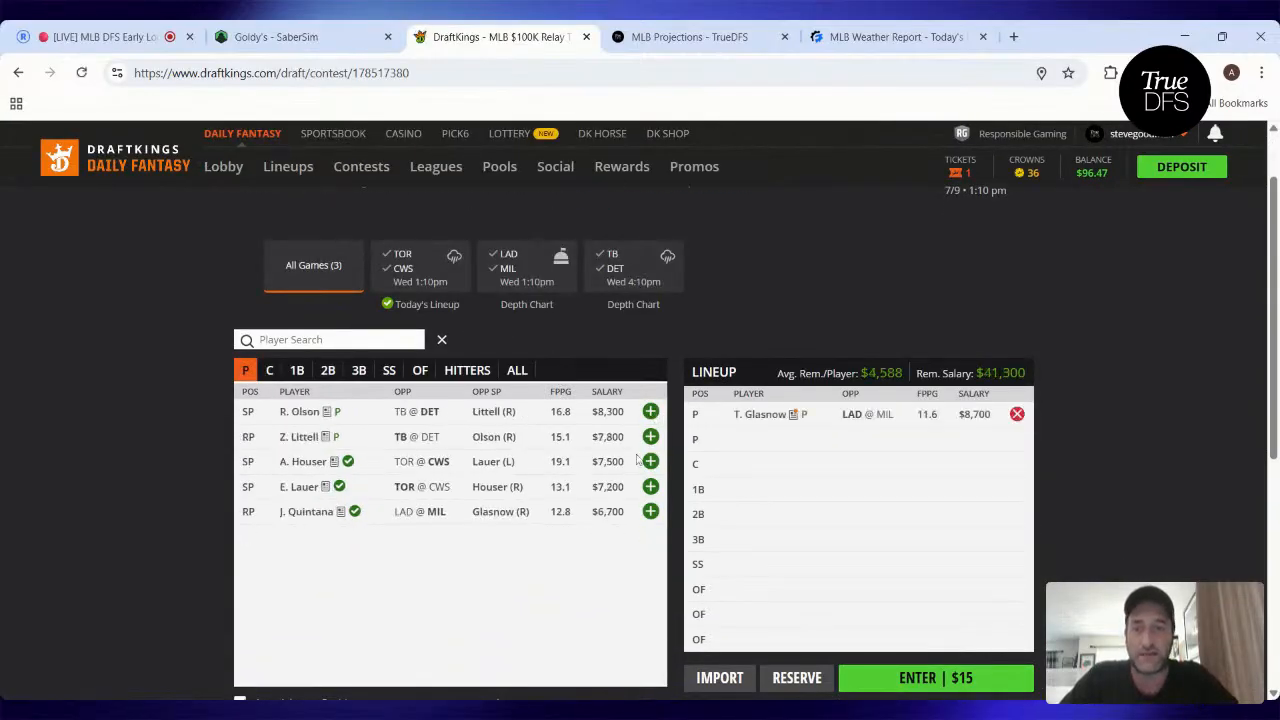
click(650, 411)
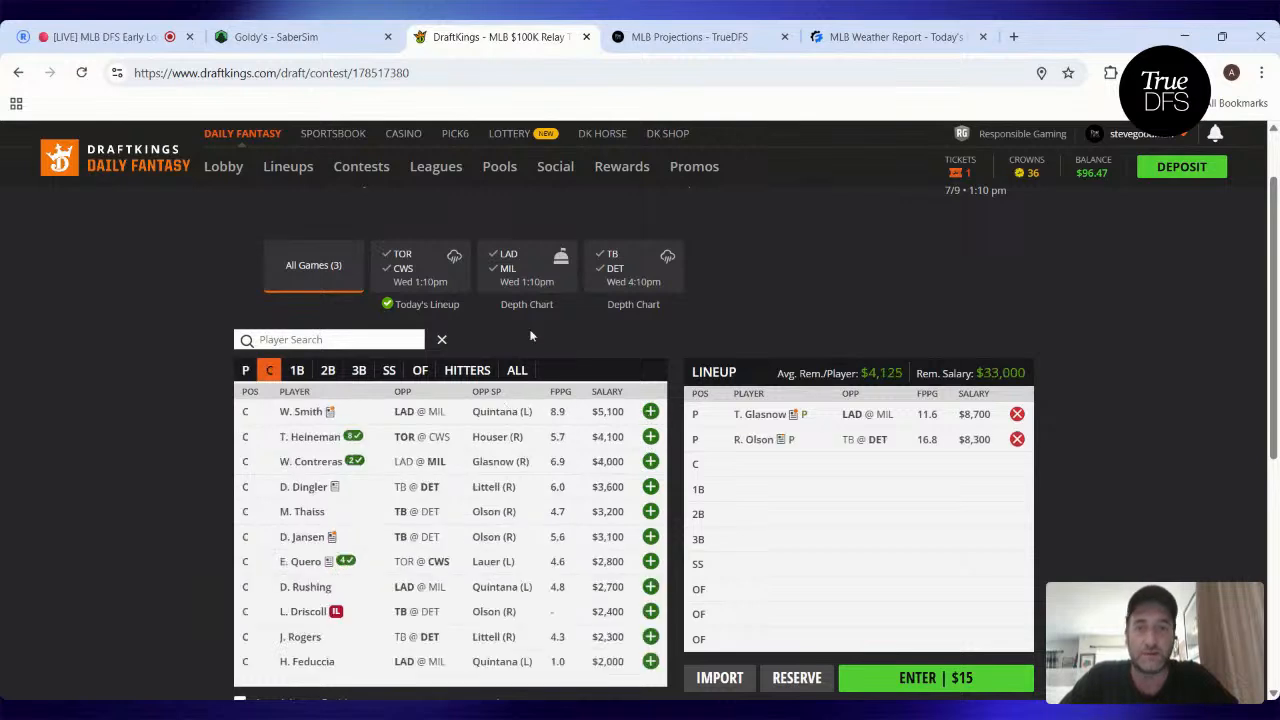
- Filter the player pool to LAD and add F. Freeman at first base
click(505, 262)
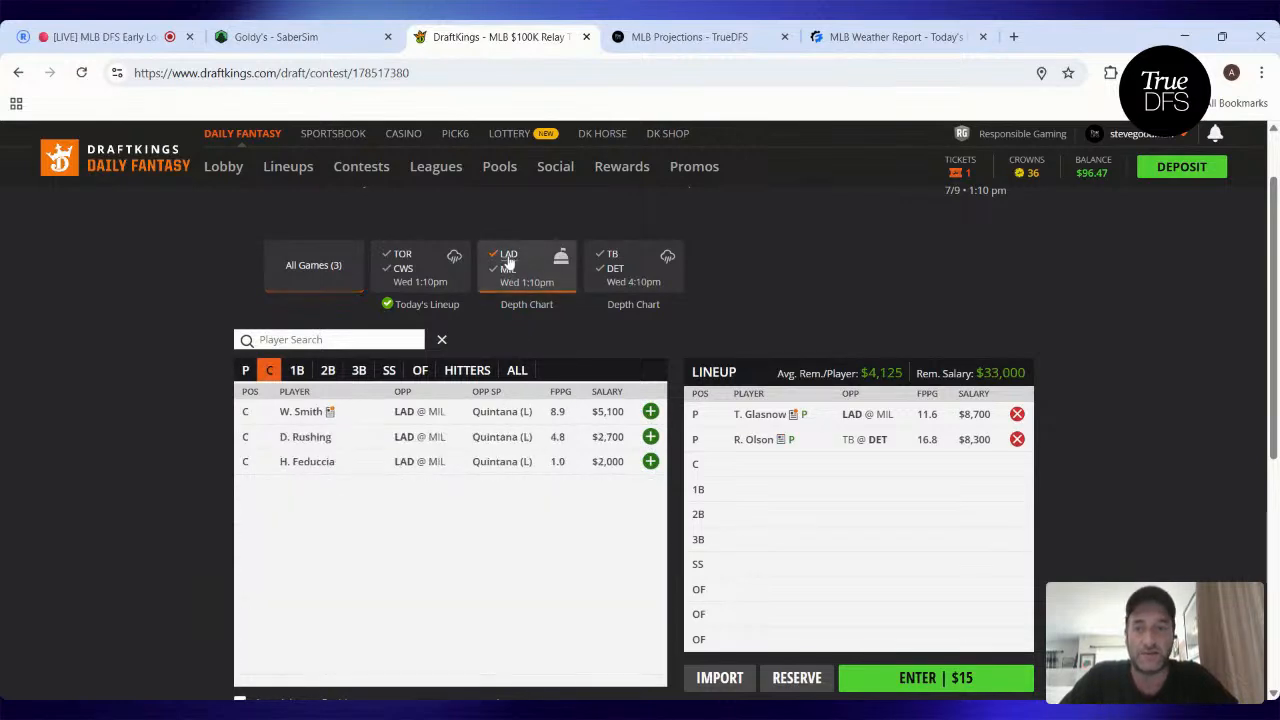
click(600, 289)
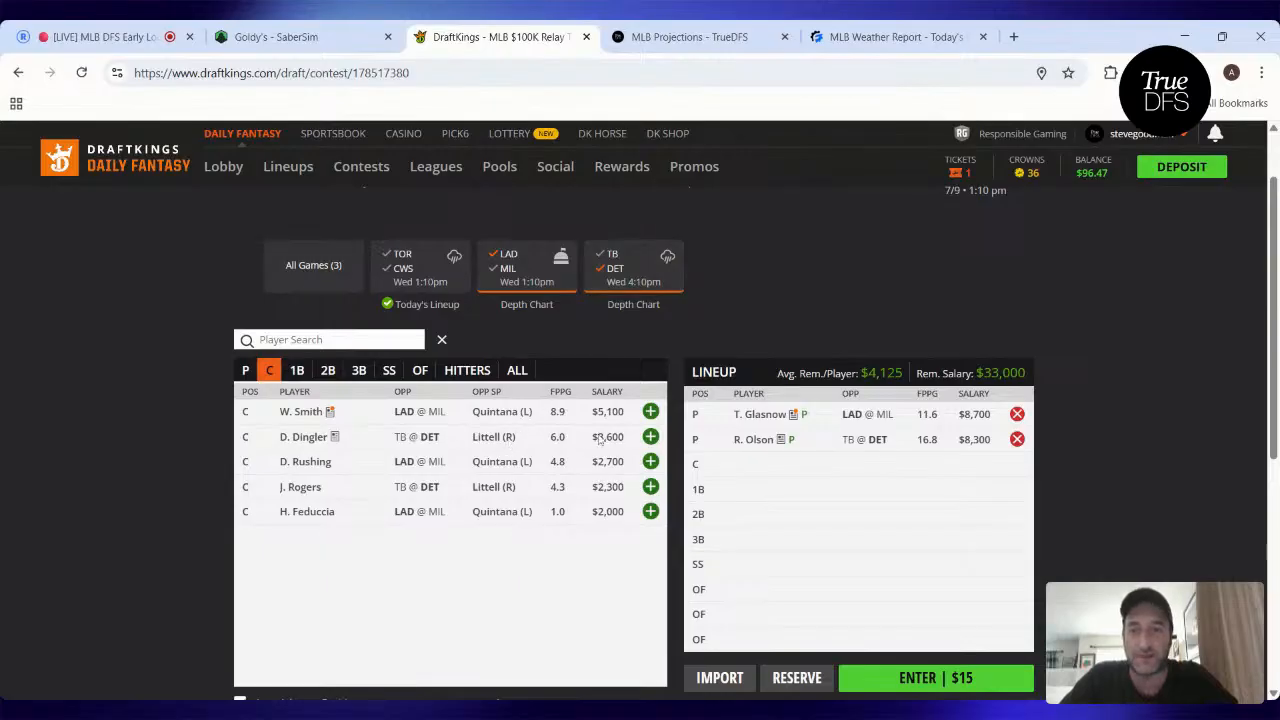
click(610, 265)
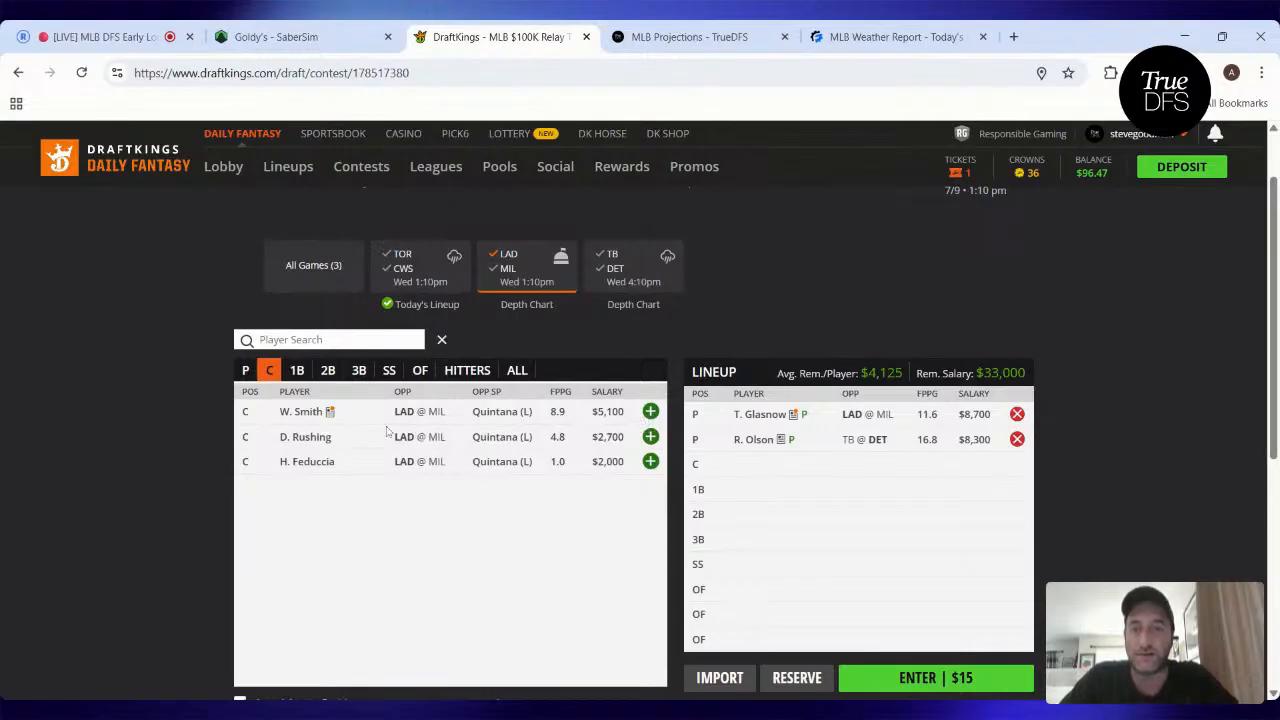
click(299, 373)
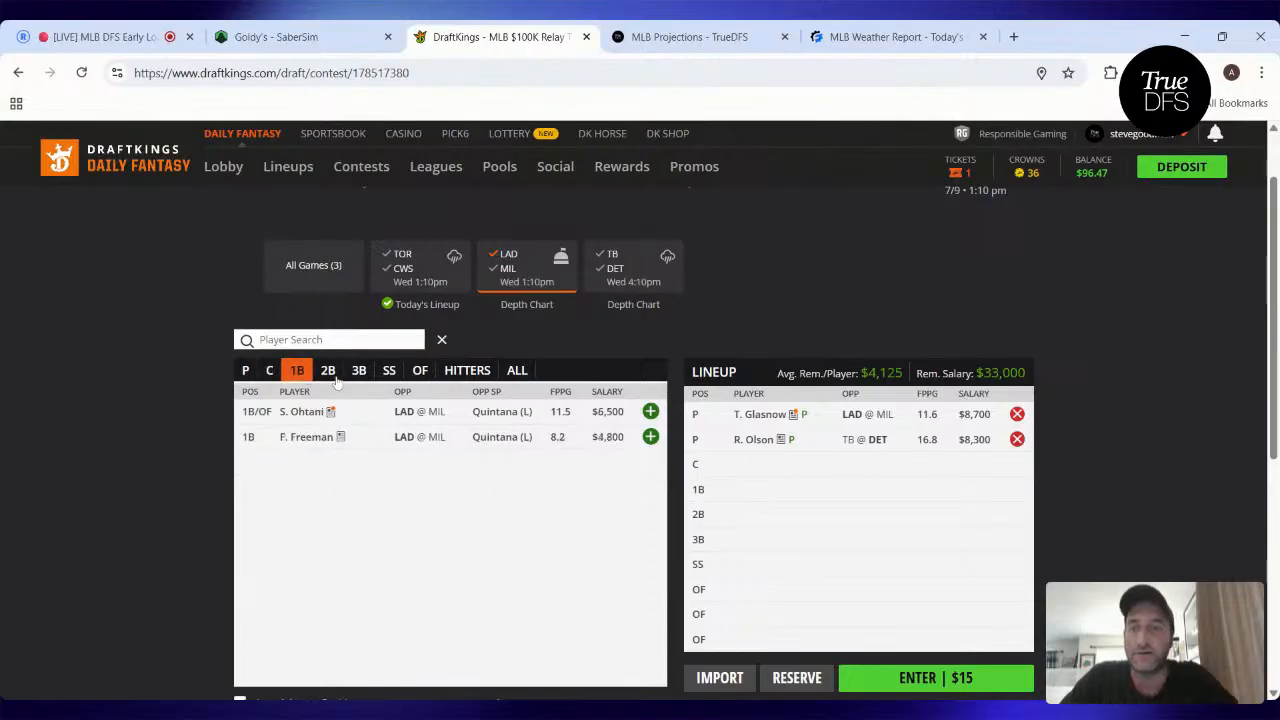
click(649, 439)
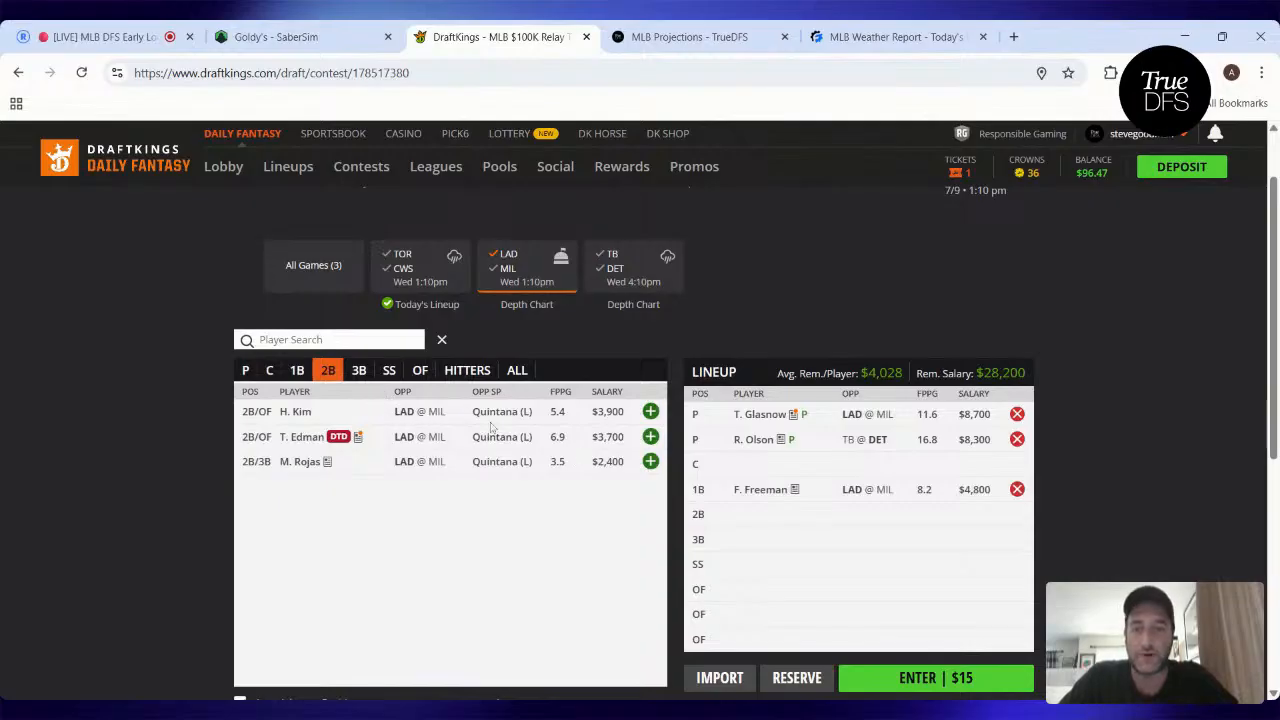
- Check the LAD third basemen and add M. Betts at shortstop
click(360, 371)
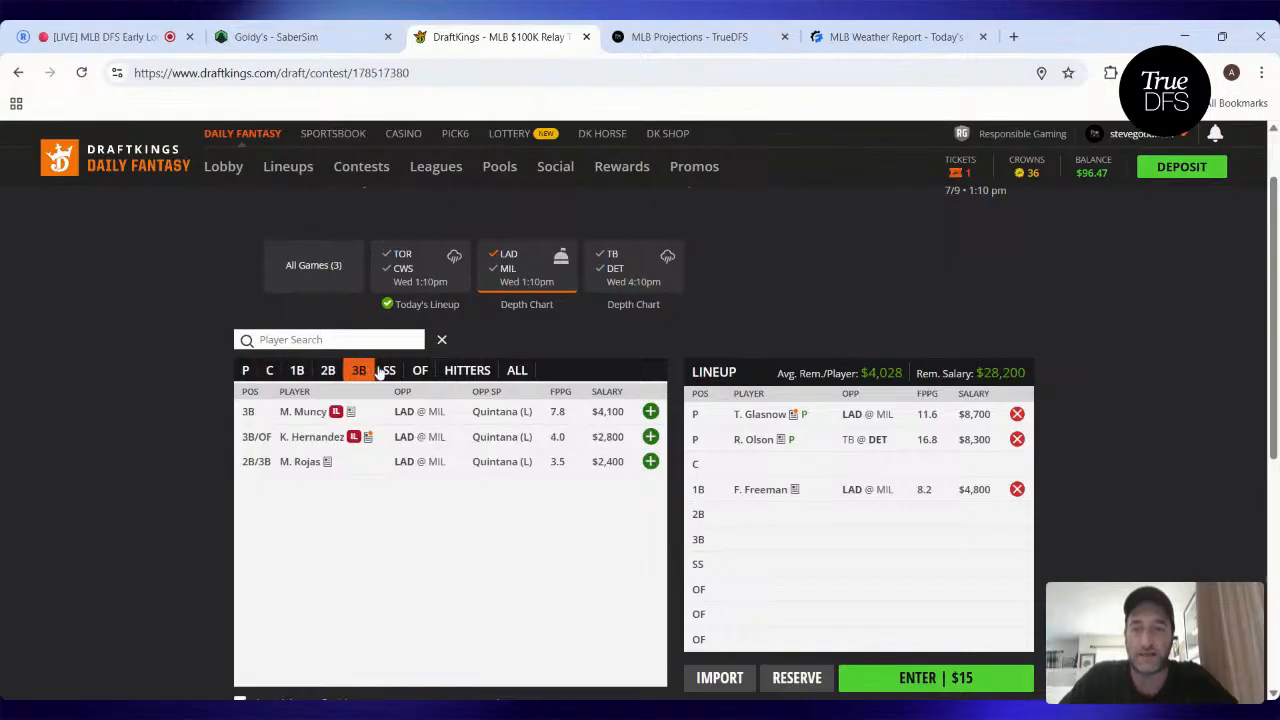
click(389, 371)
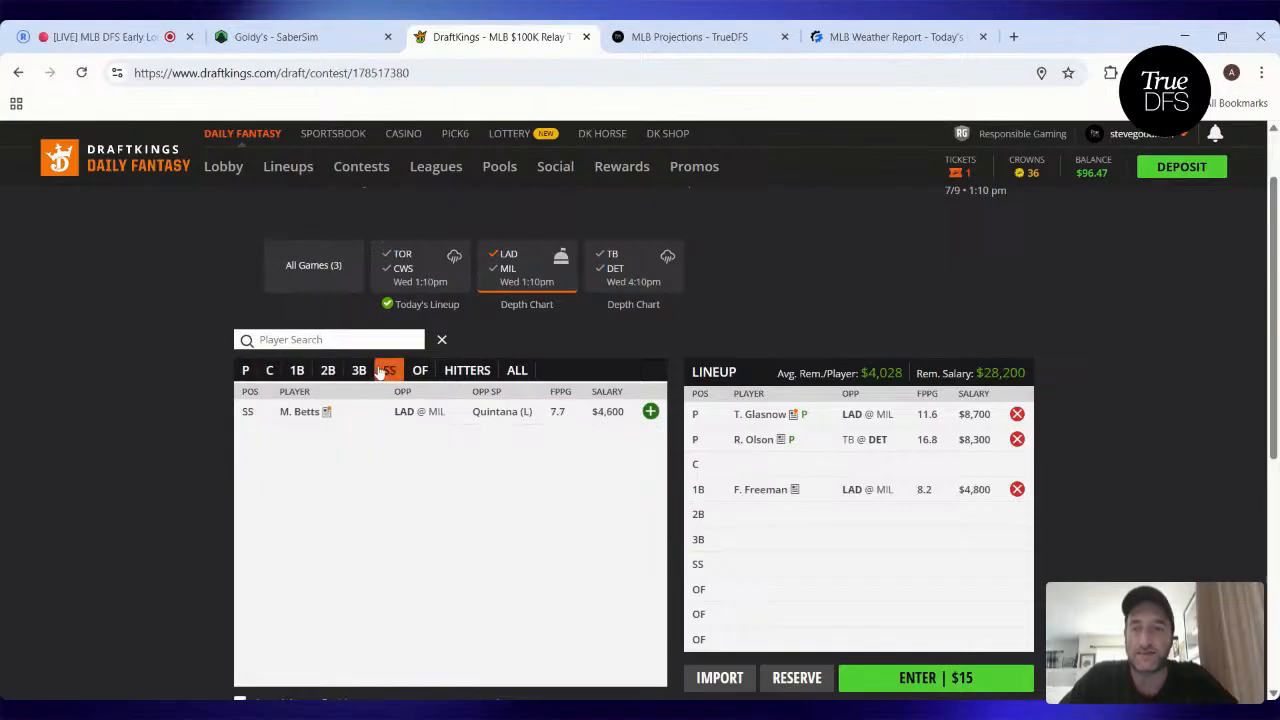
click(649, 411)
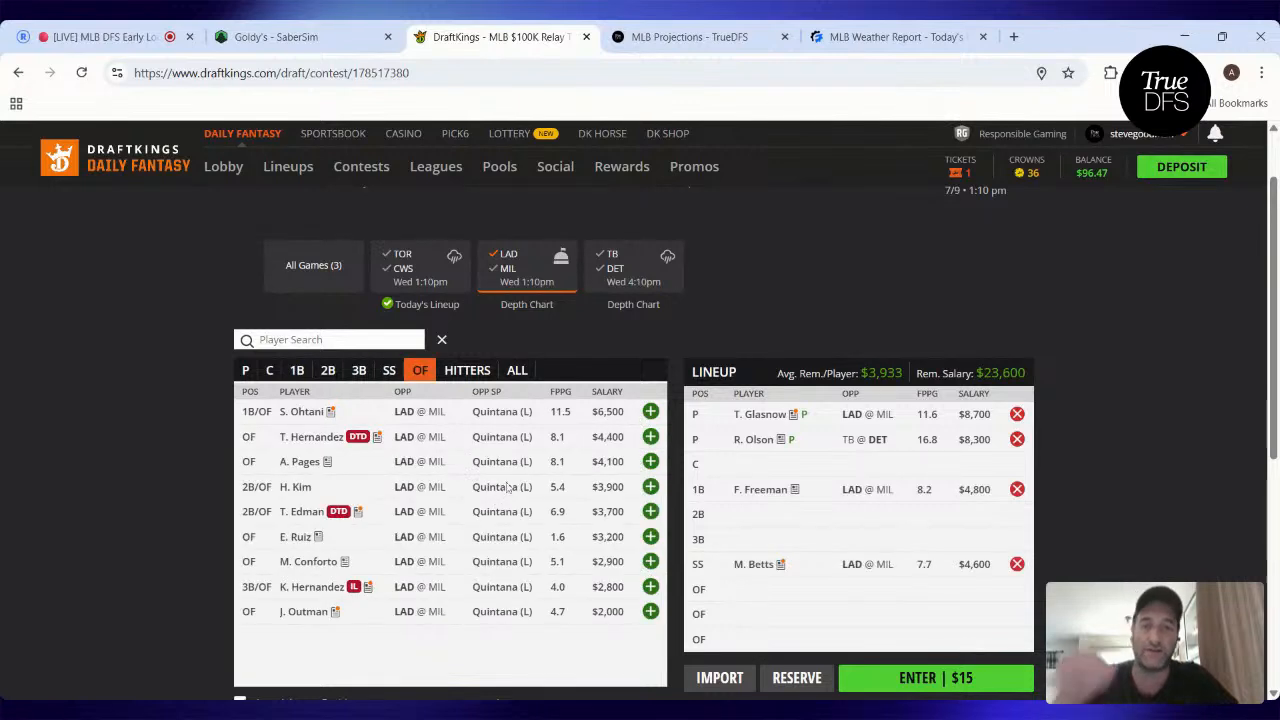
- Add A. Pages and S. Ohtani in the outfield and M. Rojas at second base
click(650, 461)
click(650, 411)
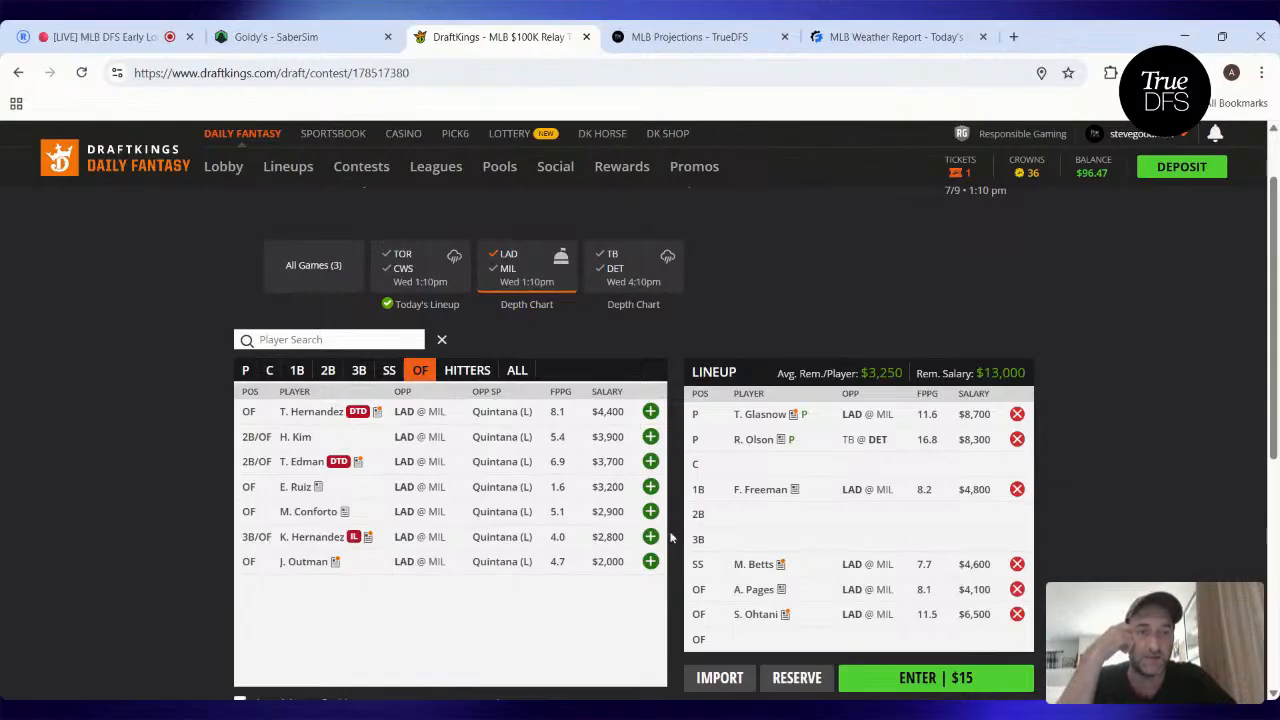
click(328, 370)
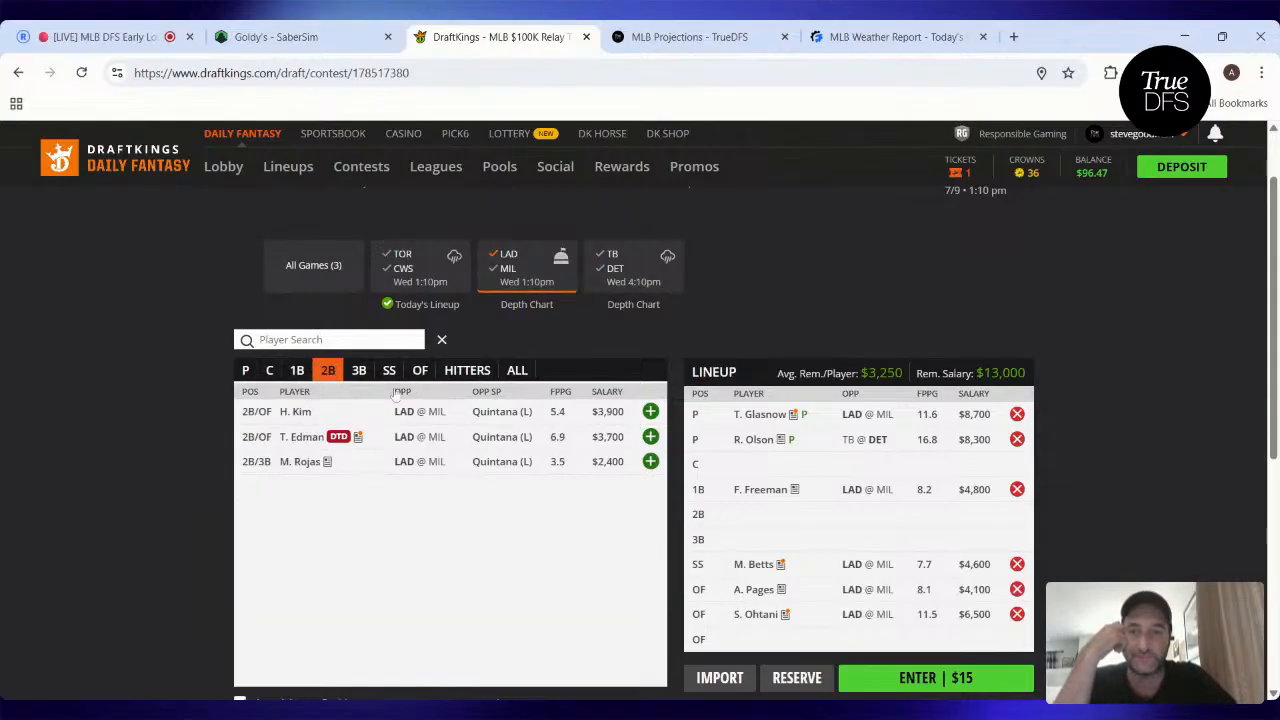
click(650, 461)
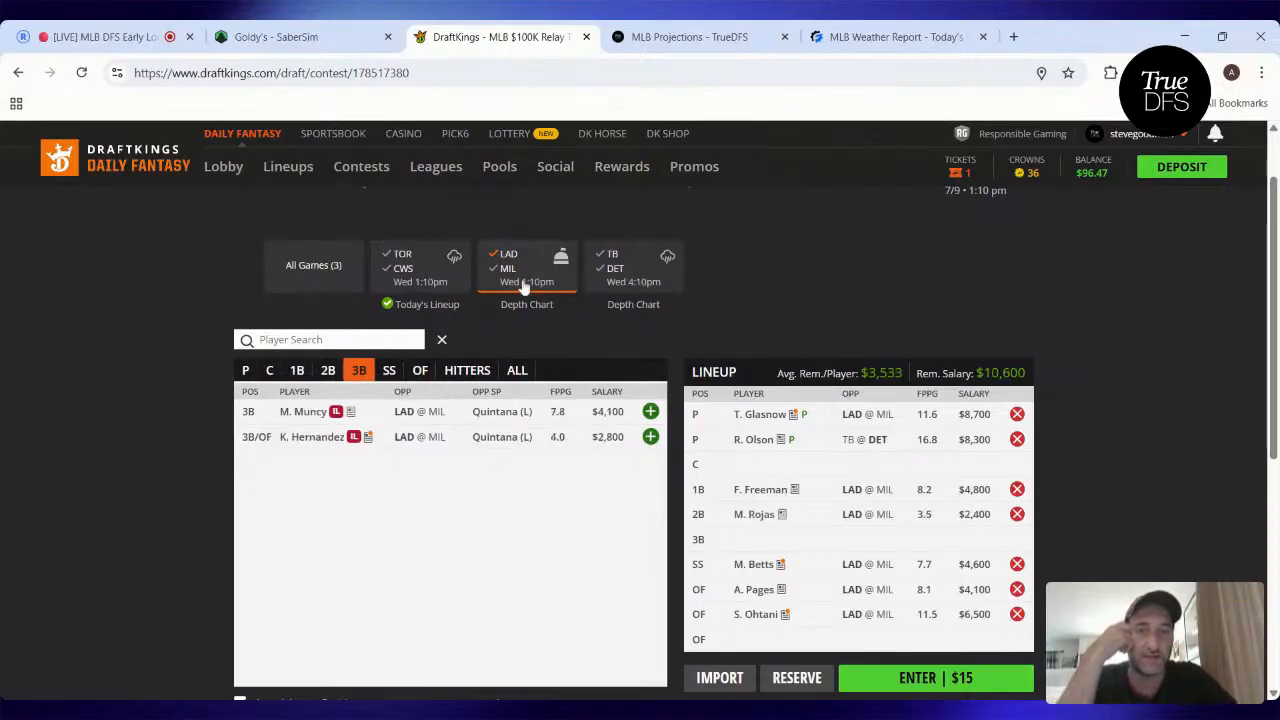
- Change the team filter from LAD to DET and add D. Dingler at catcher and Z. McKinstry at third base
click(550, 268)
click(633, 267)
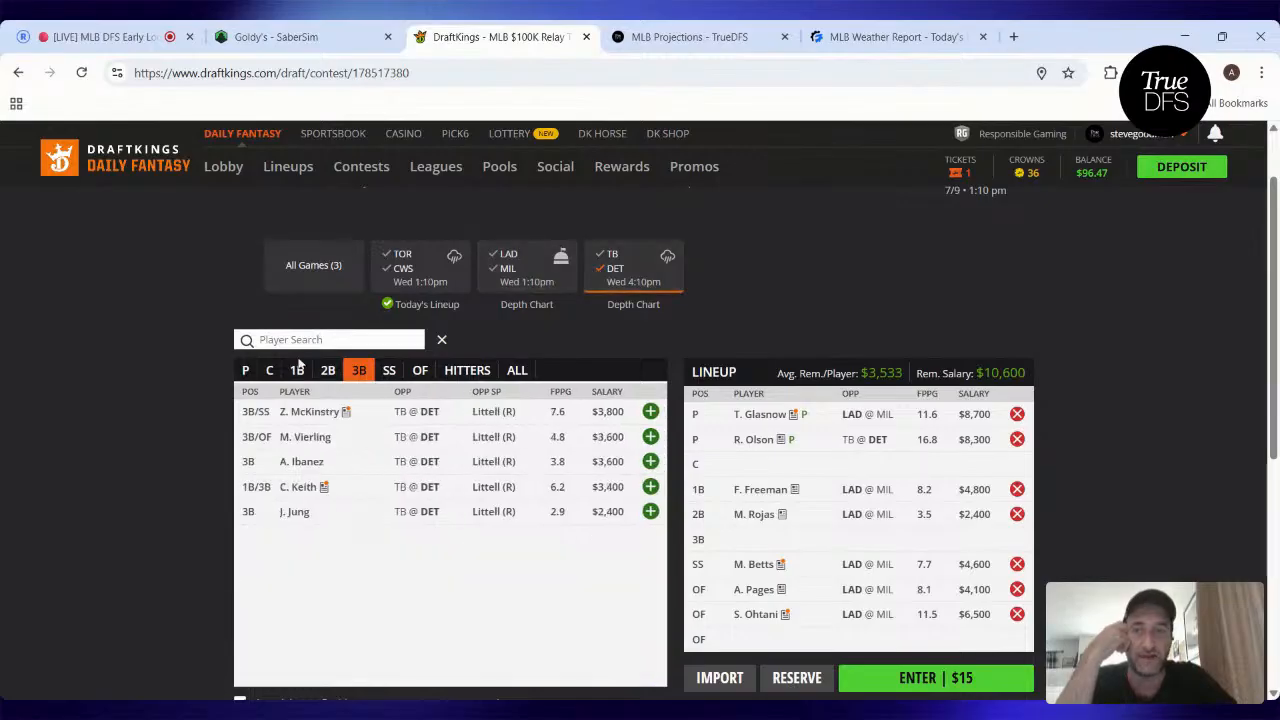
click(269, 372)
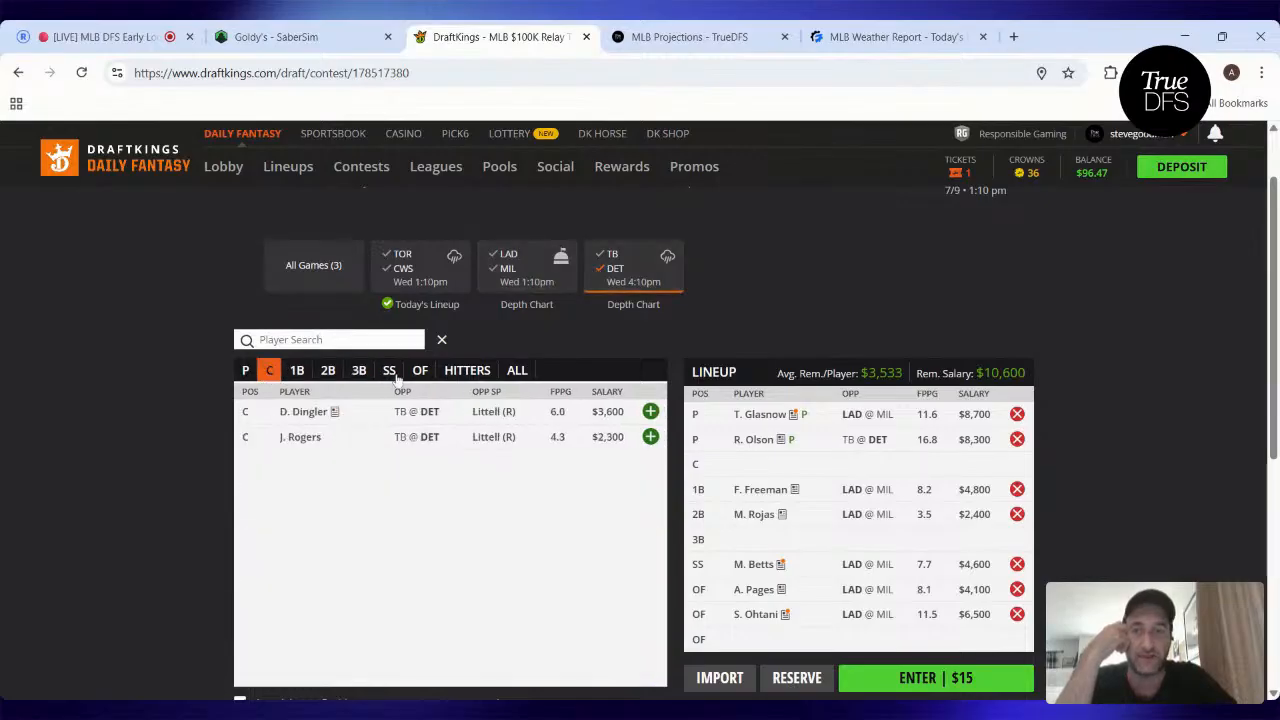
click(650, 412)
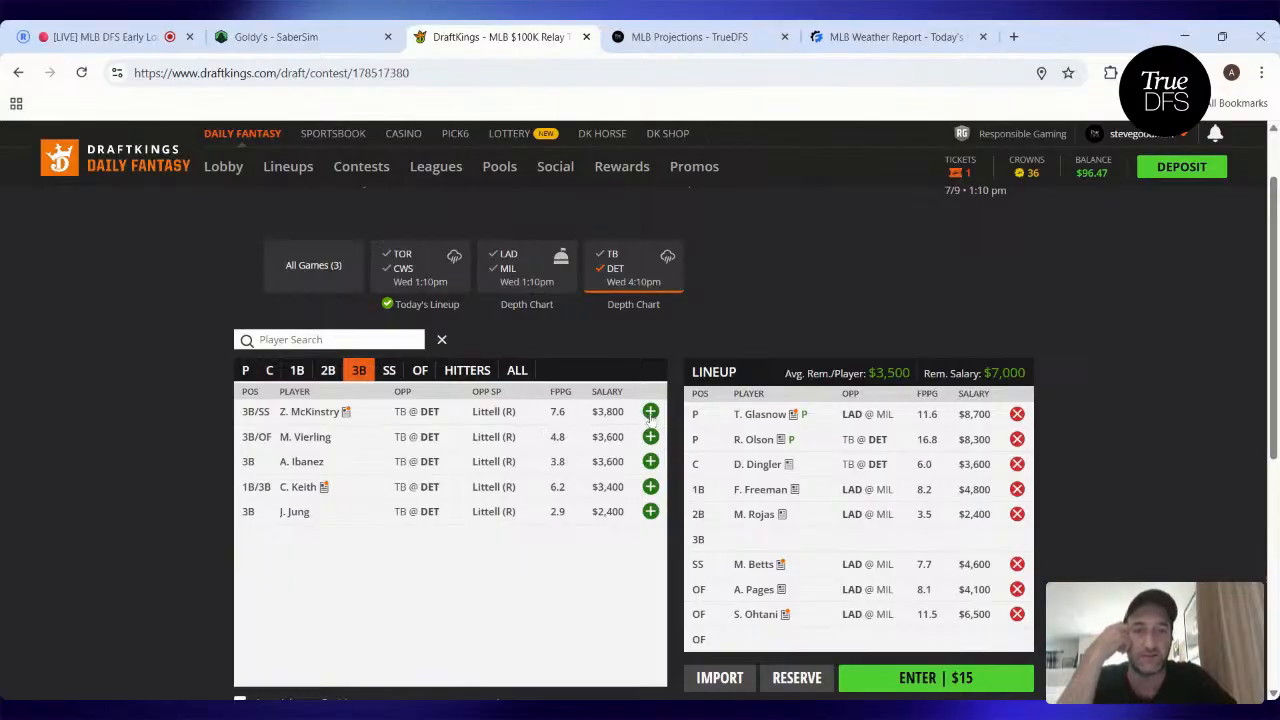
click(650, 413)
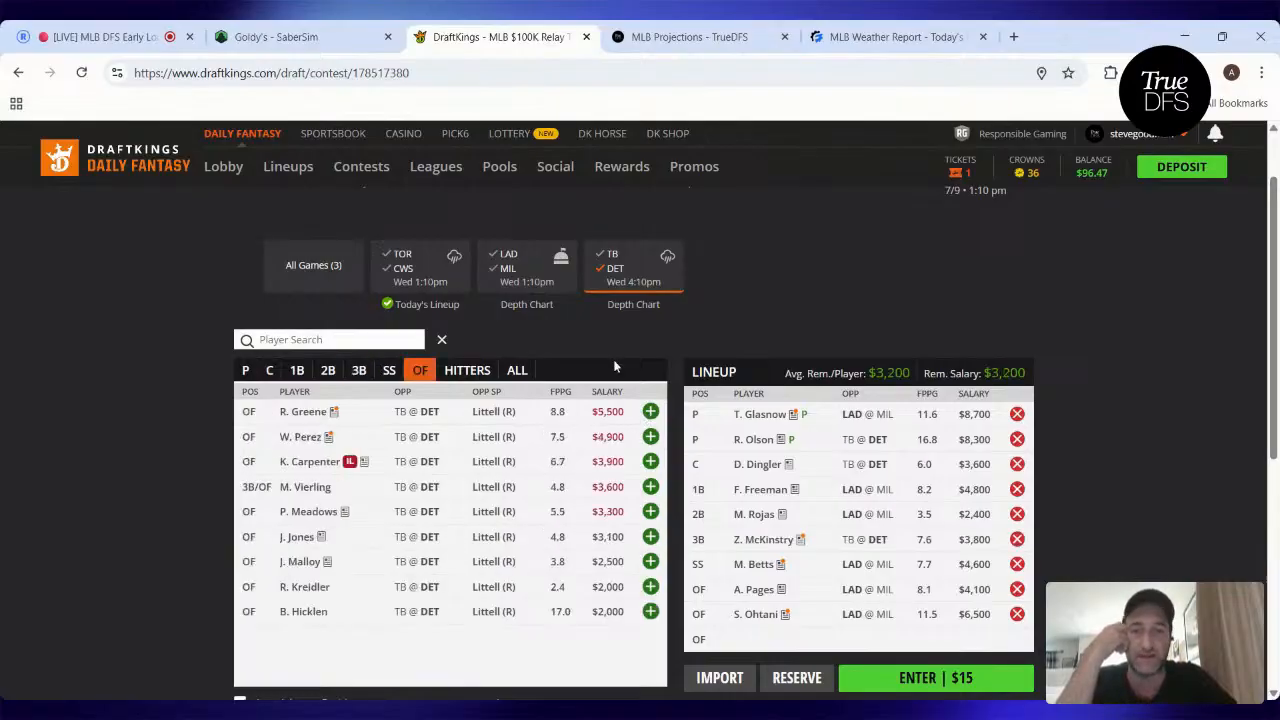
- Clear the DET filter and review outfielders from all games for the last outfield slot
click(655, 275)
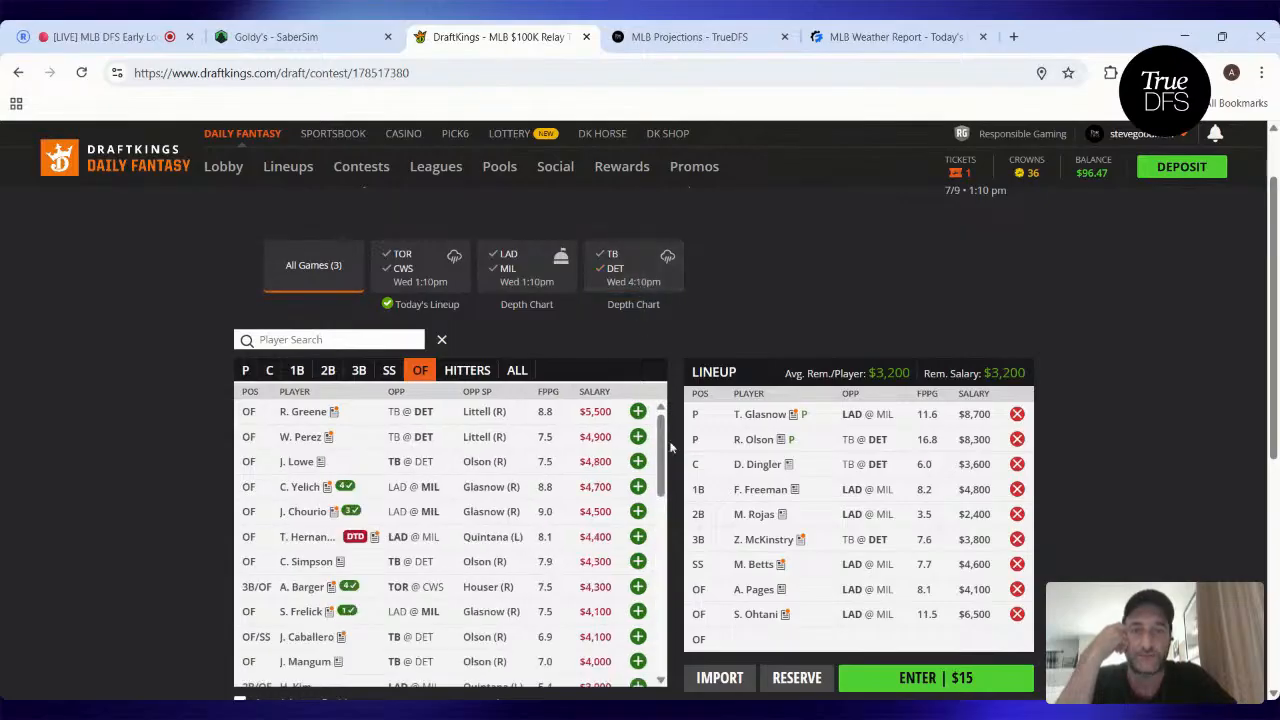
drag(661, 450, 664, 371)
scroll(757, 307, down, 2)
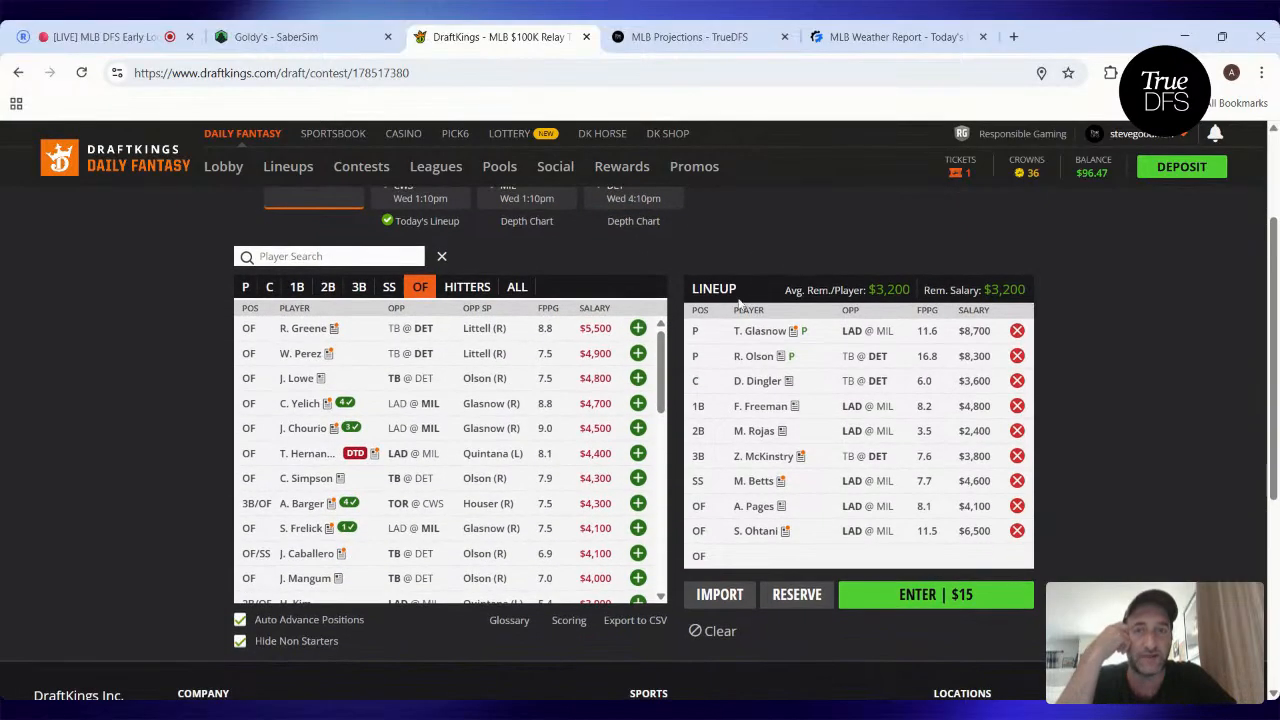
- Switch to SaberSim and compare player projections and ownership between the Goldy's and SaberSim builds
click(275, 36)
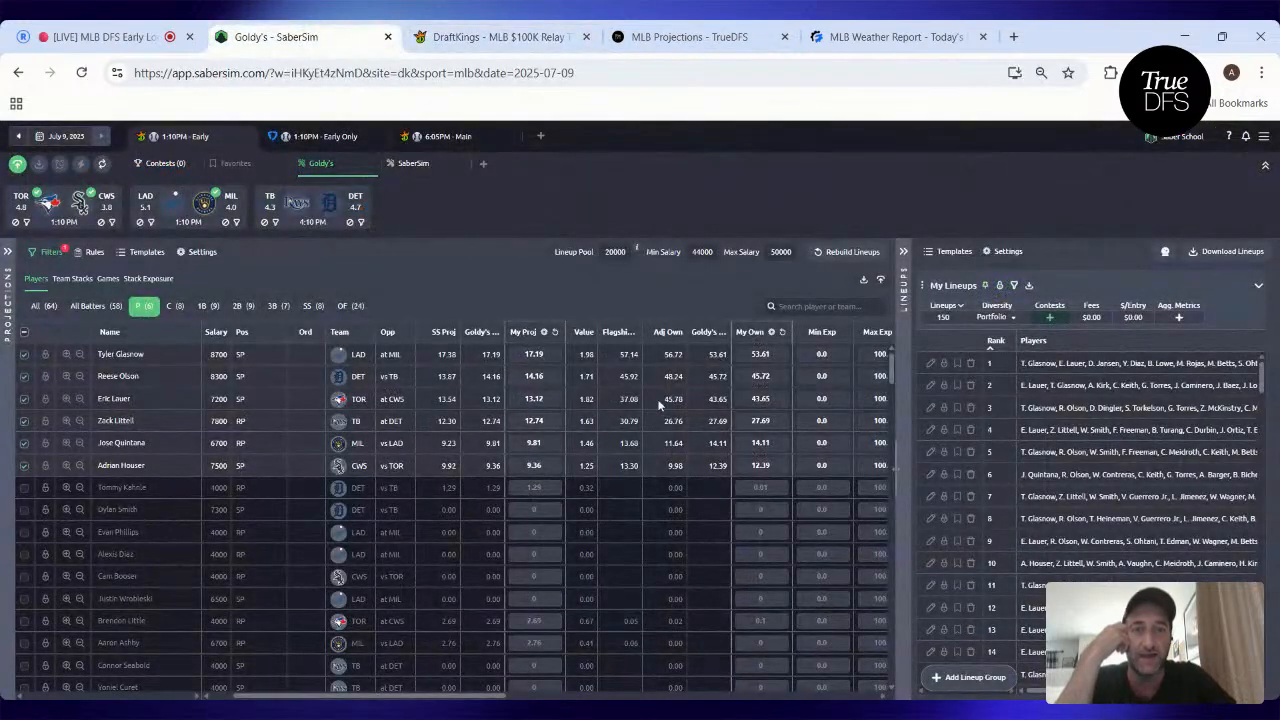
scroll(656, 391, right, 5)
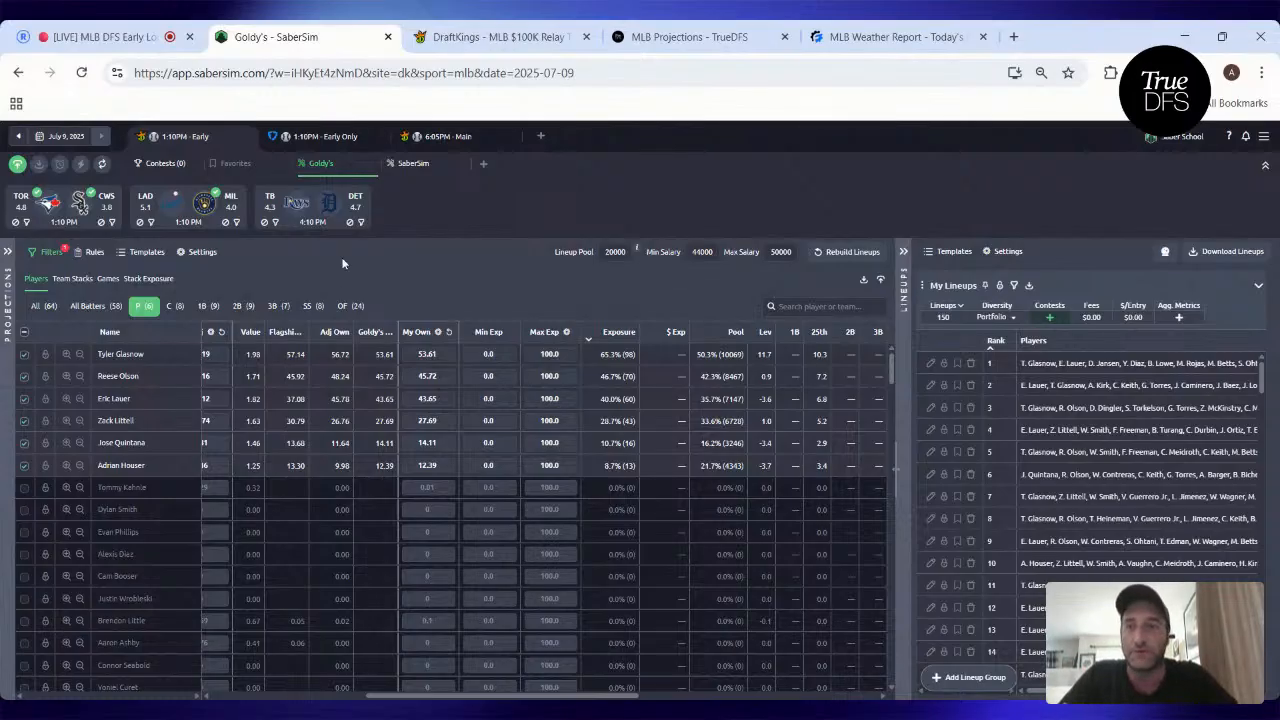
click(408, 164)
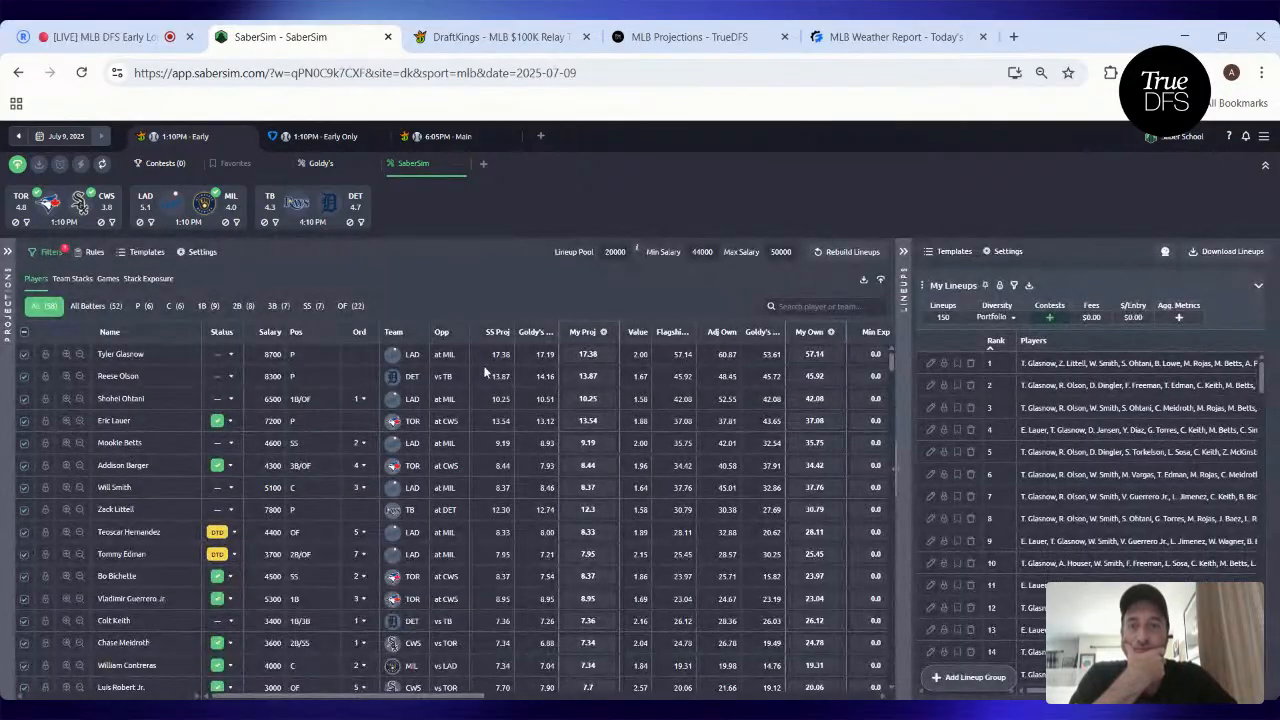
scroll(479, 375, right, 3)
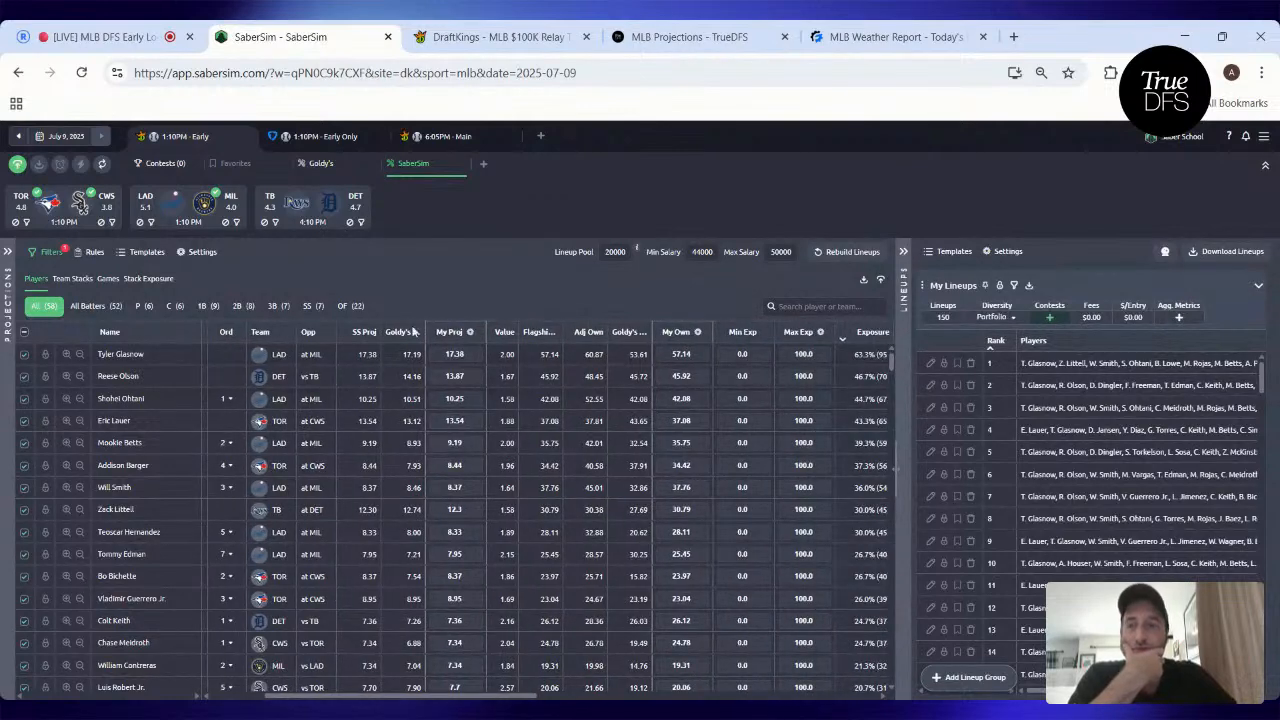
- Show only pitchers in the SaberSim build and review their ownership, exposure, pool and leverage figures
click(143, 307)
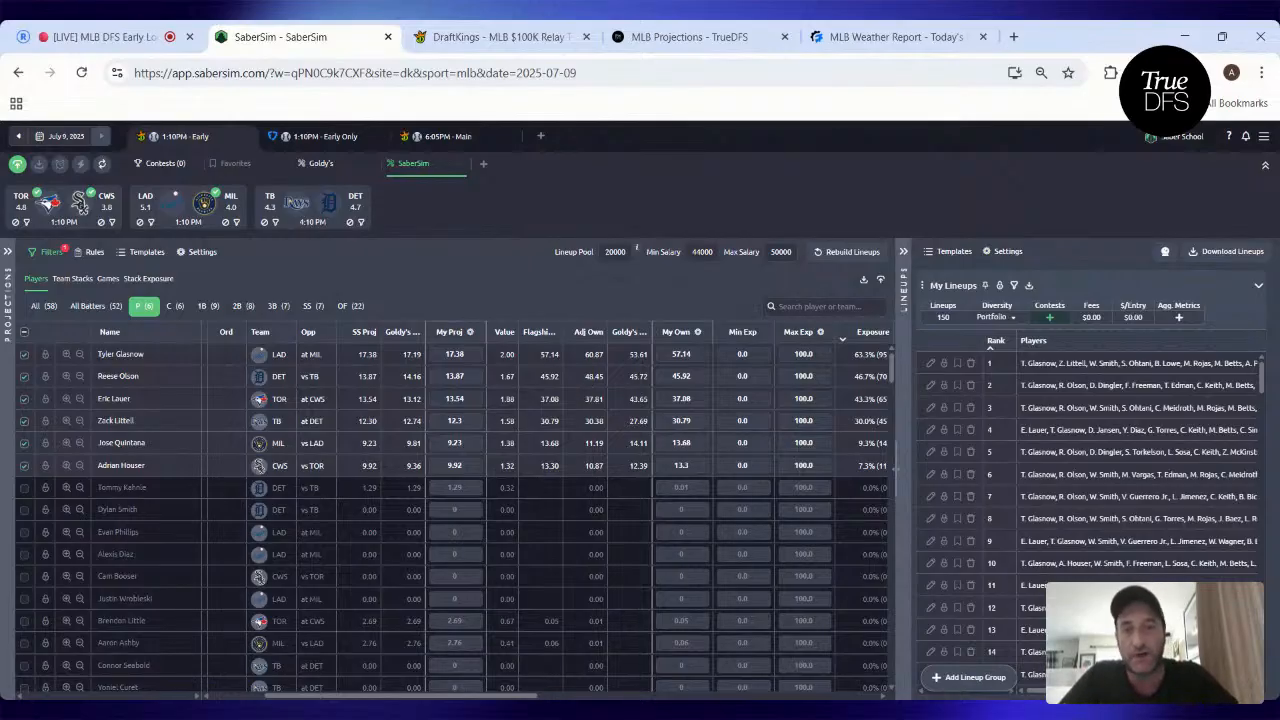
scroll(591, 381, right, 5)
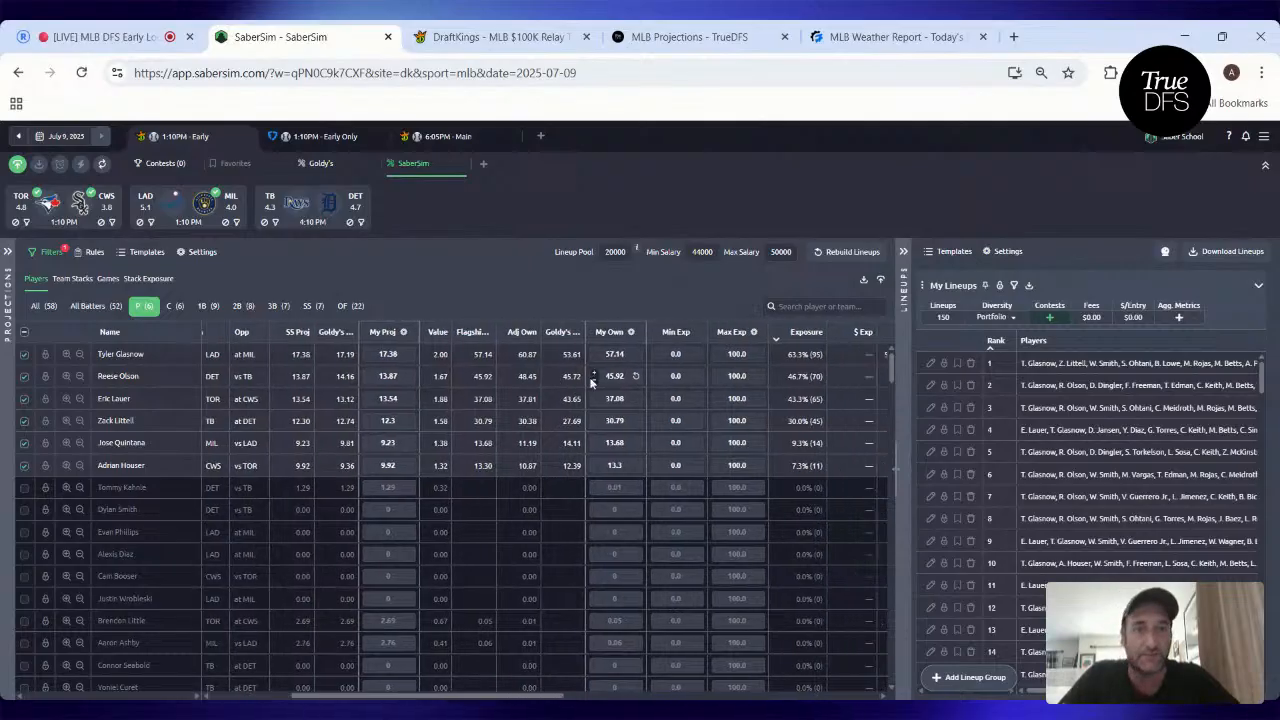
scroll(583, 376, right, 2)
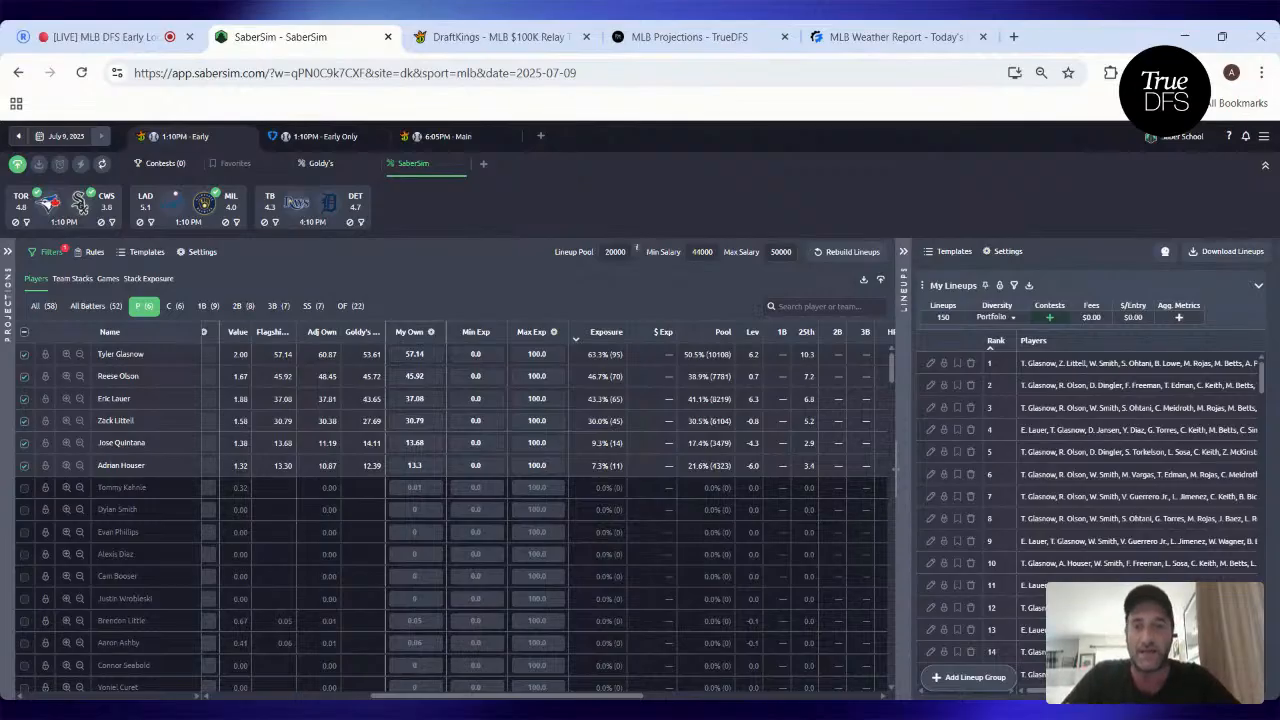
scroll(455, 510, right, 3)
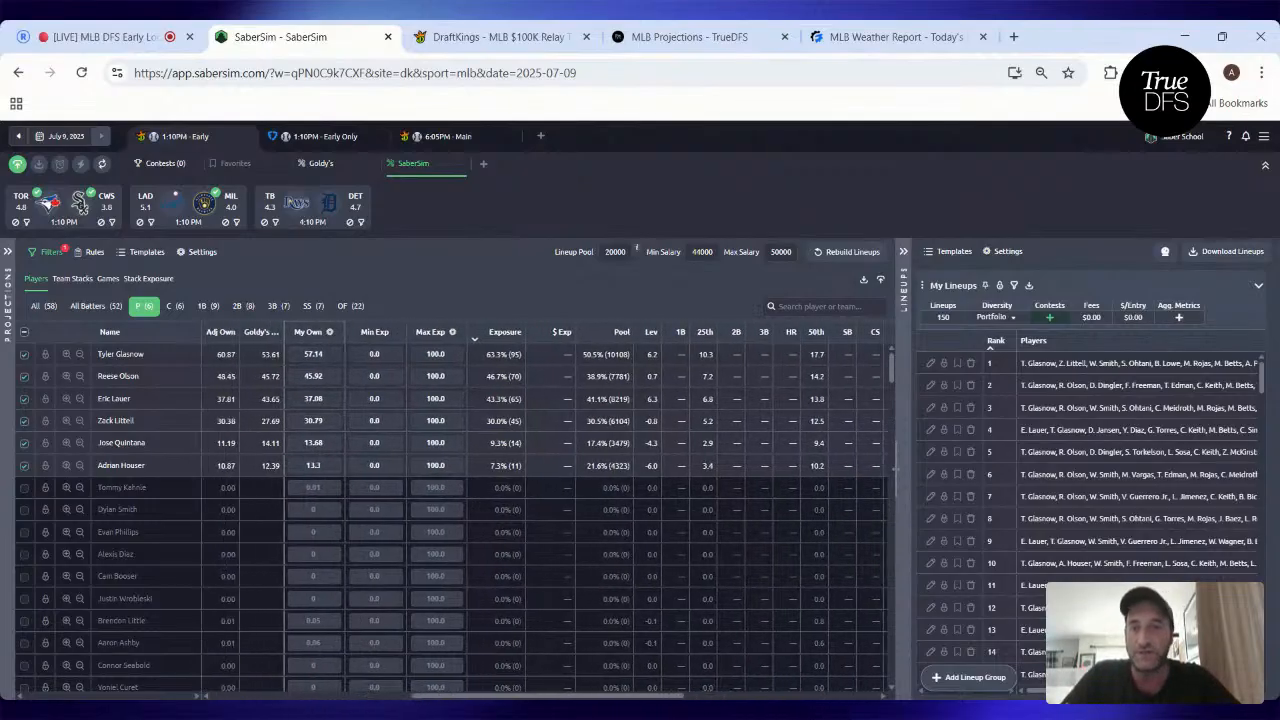
scroll(455, 510, left, 2)
scroll(455, 510, left, 2)
scroll(455, 510, left, 1)
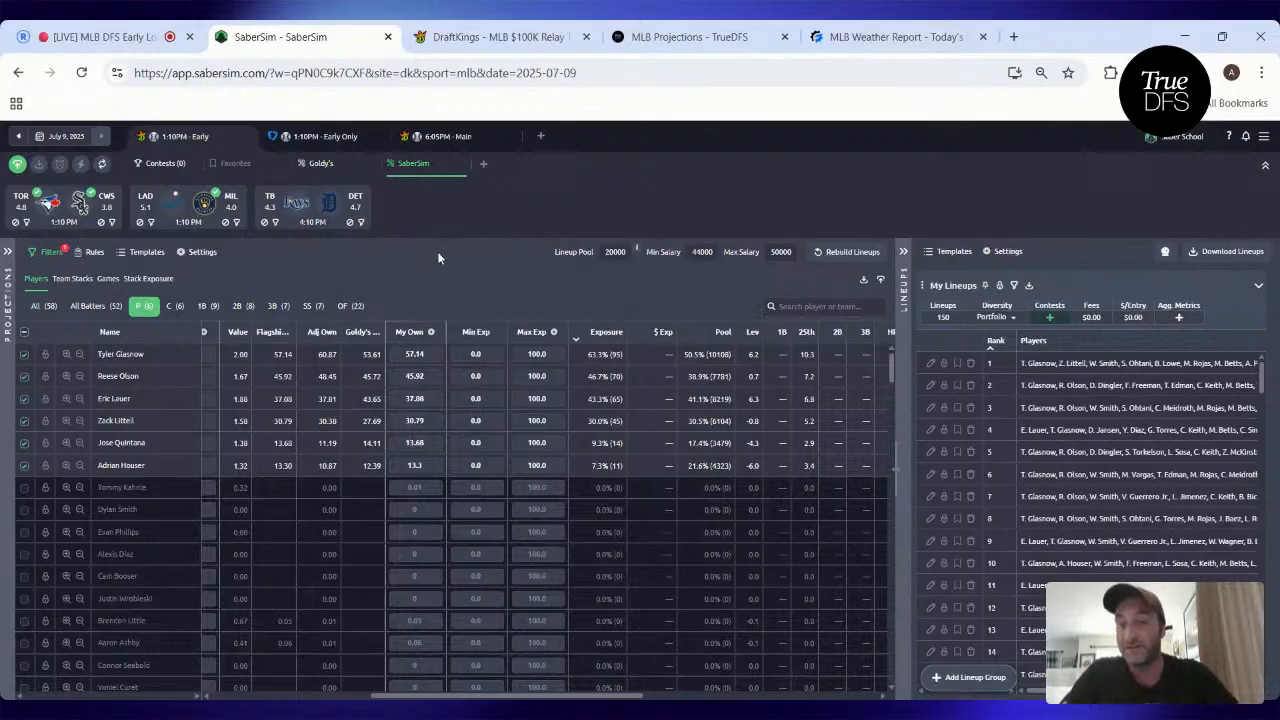
- Compare the stack-type and team-stack exposures of the SaberSim build with those of the Goldy's build
click(168, 287)
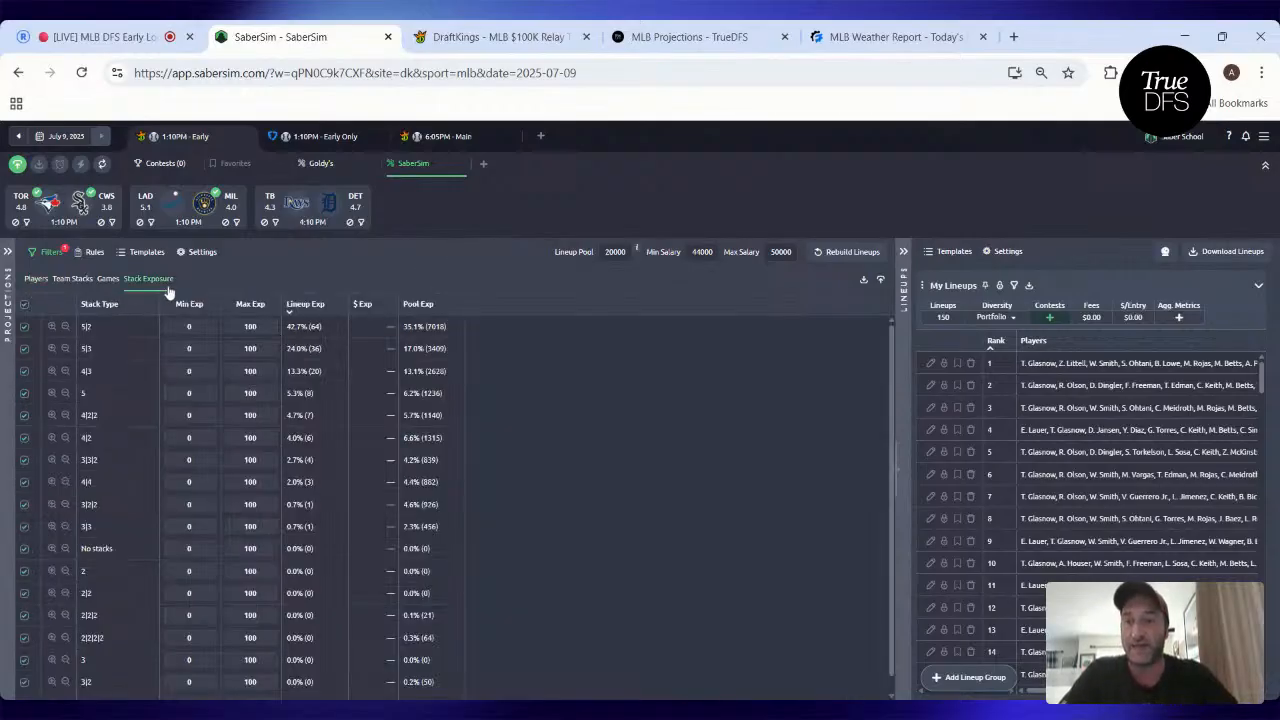
click(78, 286)
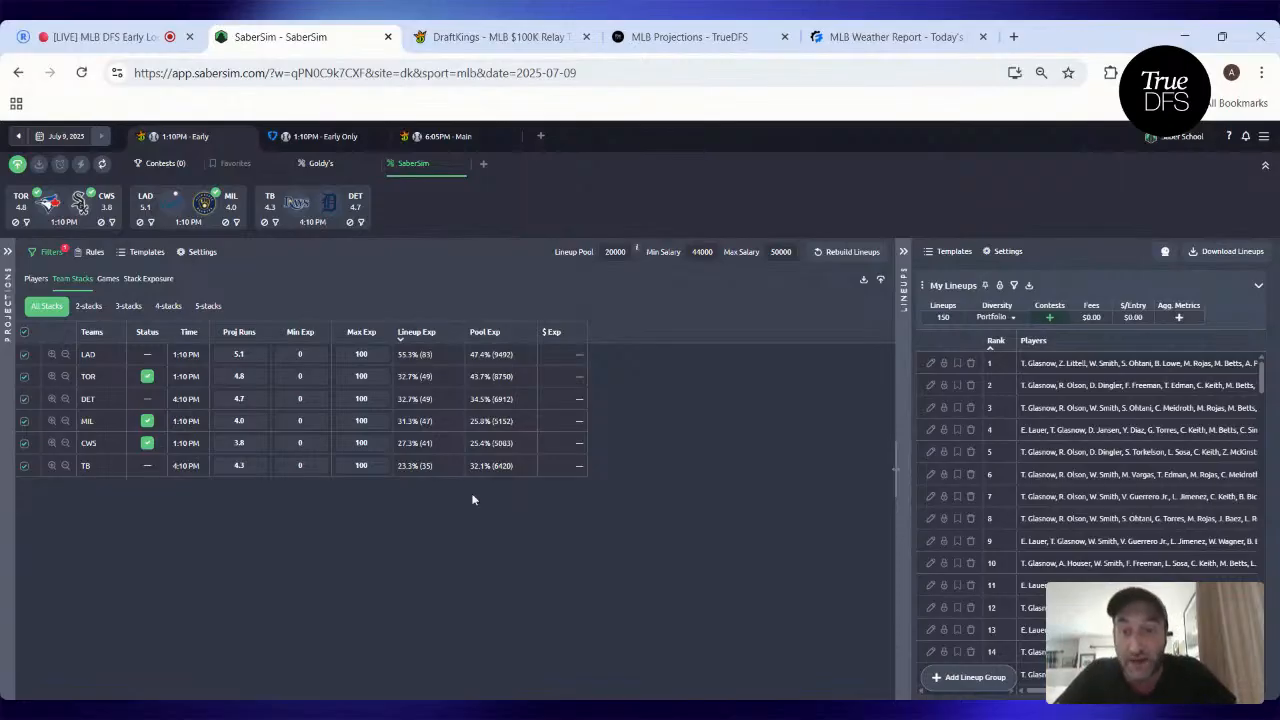
click(323, 164)
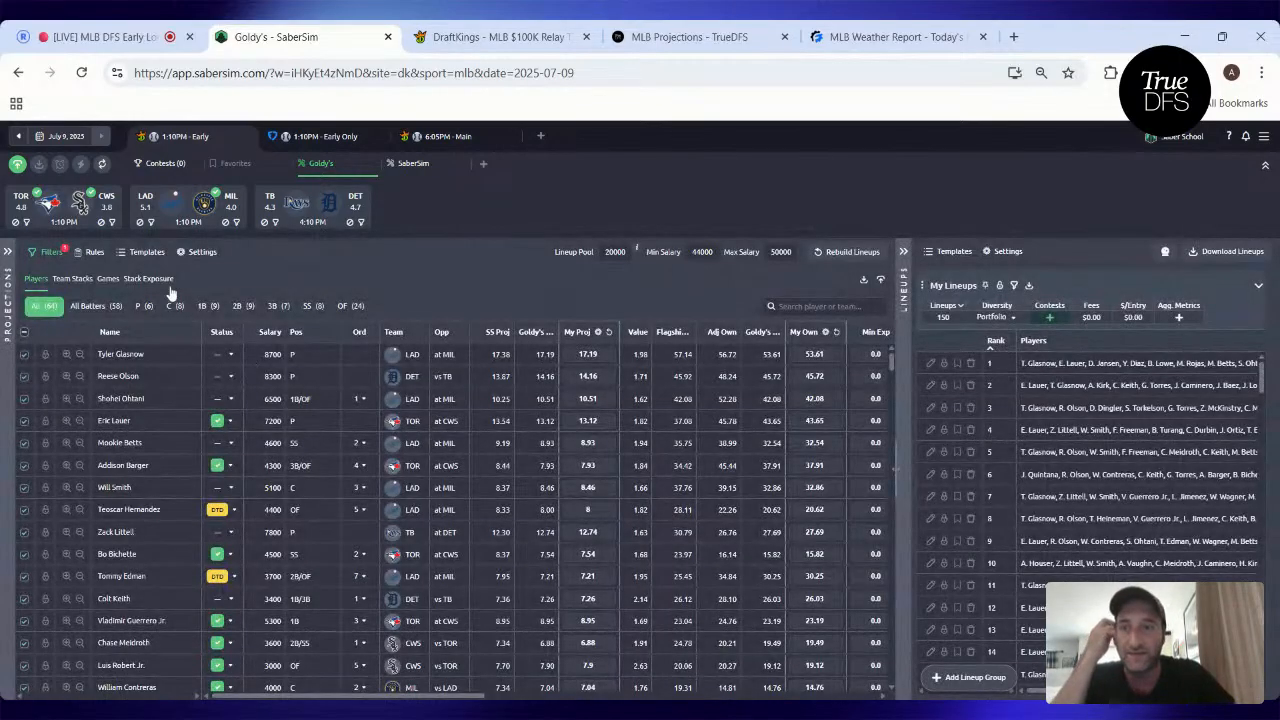
click(165, 282)
click(84, 281)
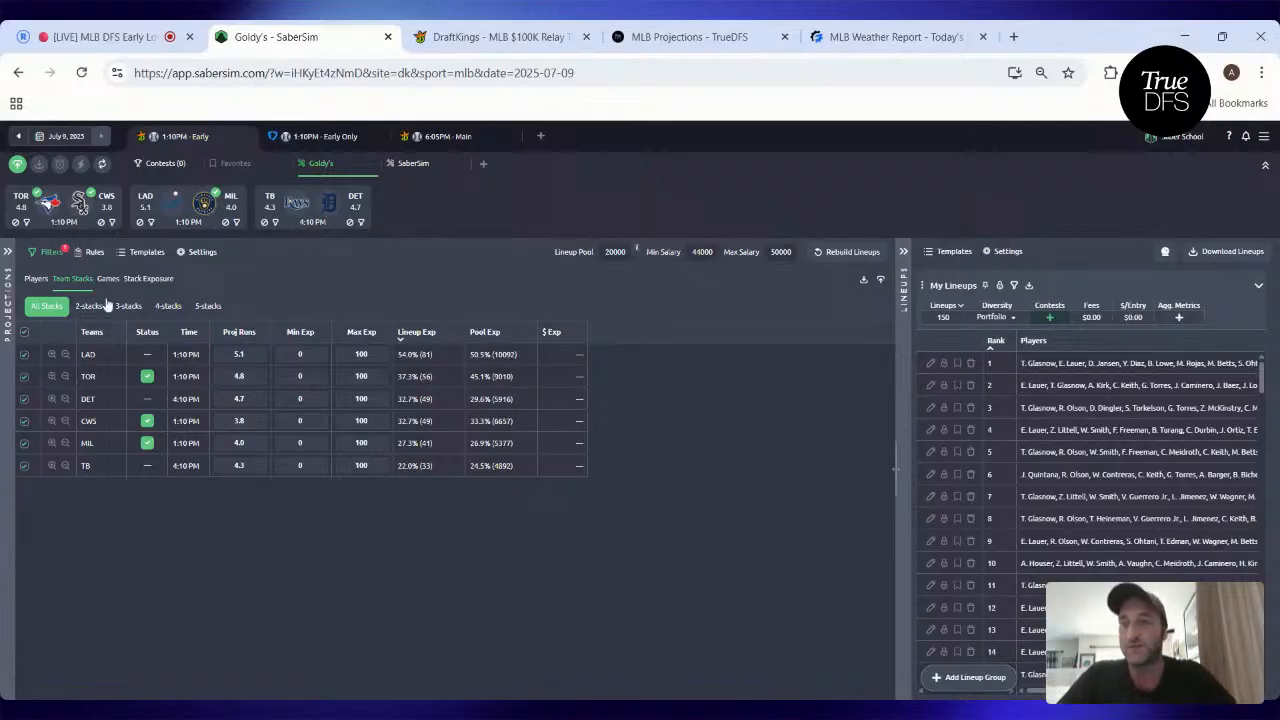
- Review player exposures in the Goldy's build, along with its stack-type and team-stack exposures
click(36, 284)
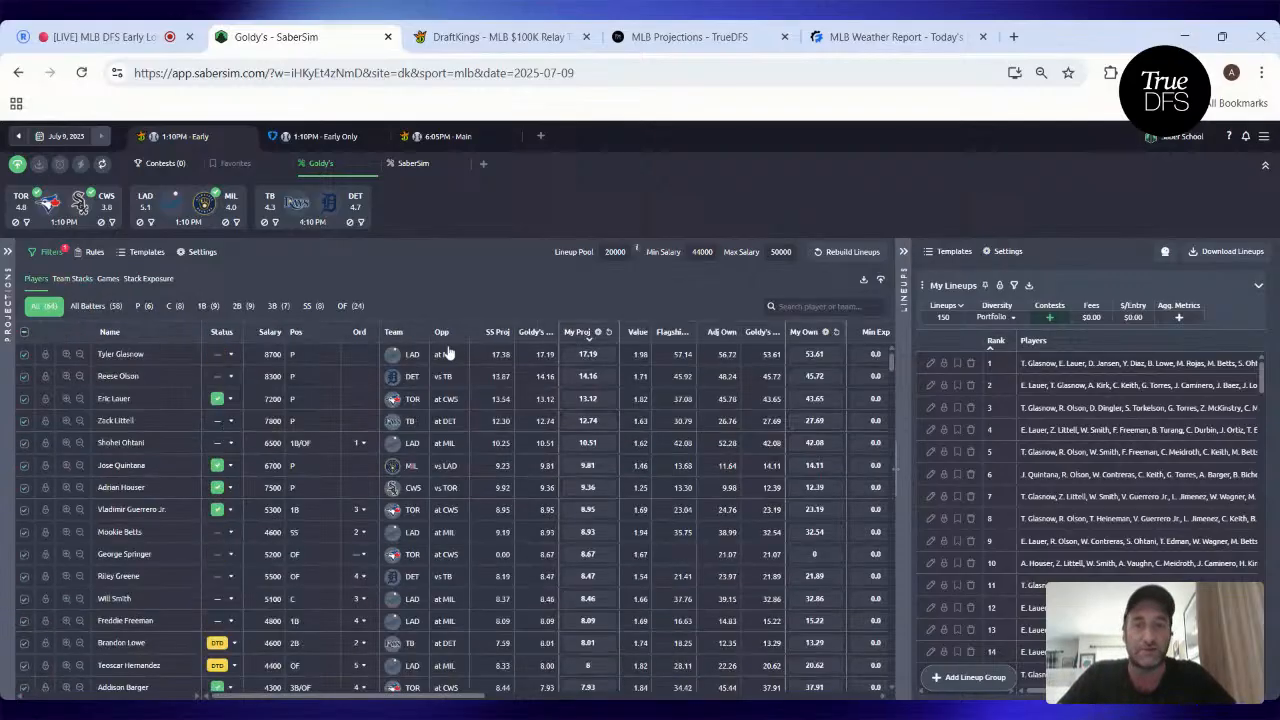
scroll(718, 375, right, 5)
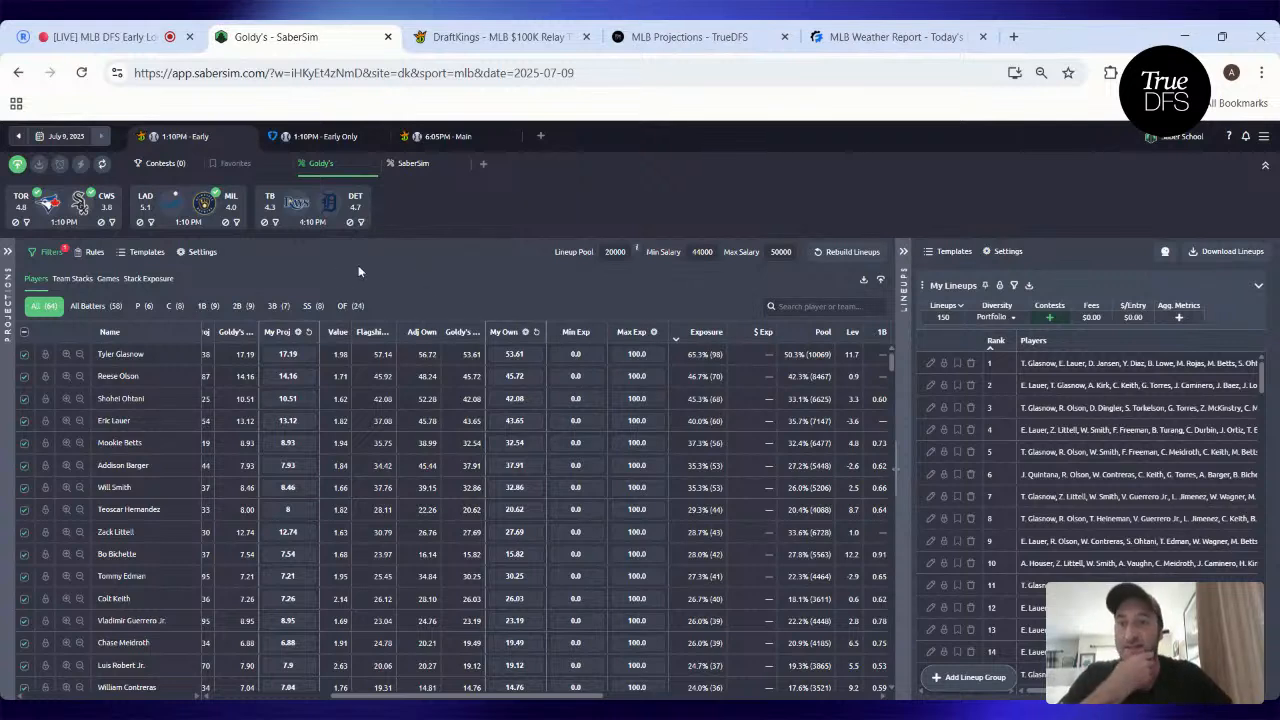
click(160, 279)
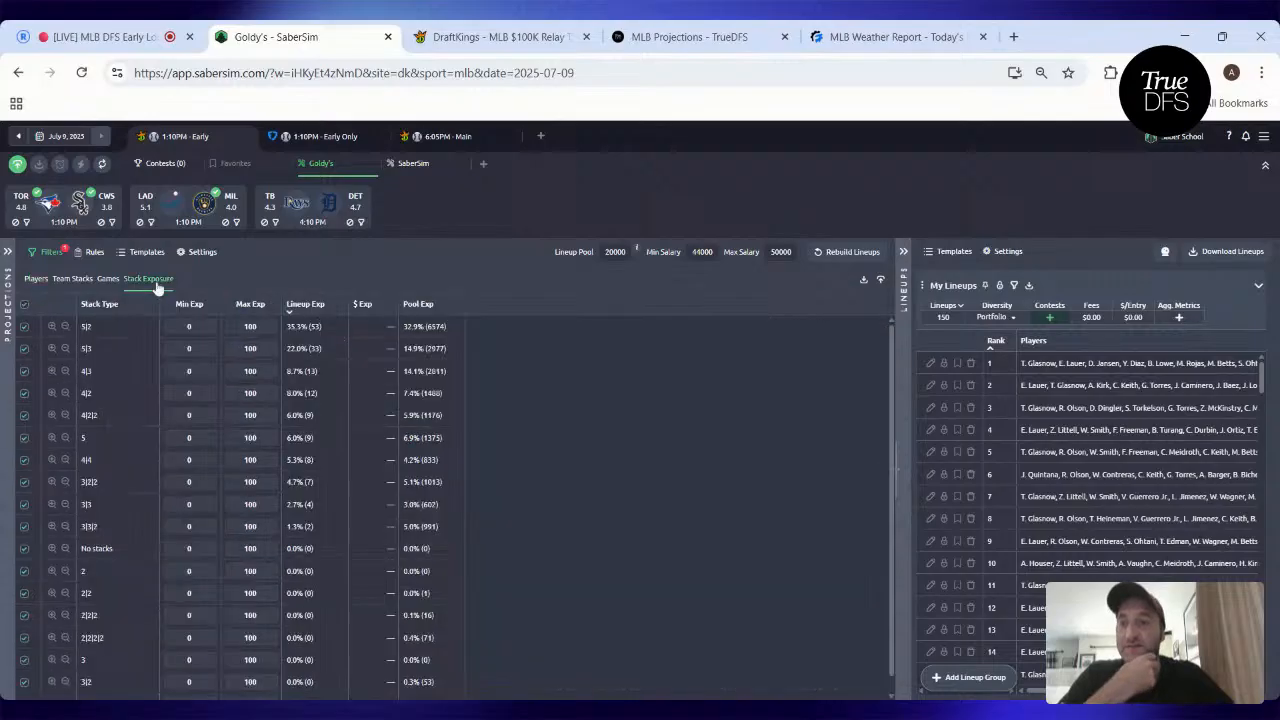
click(72, 279)
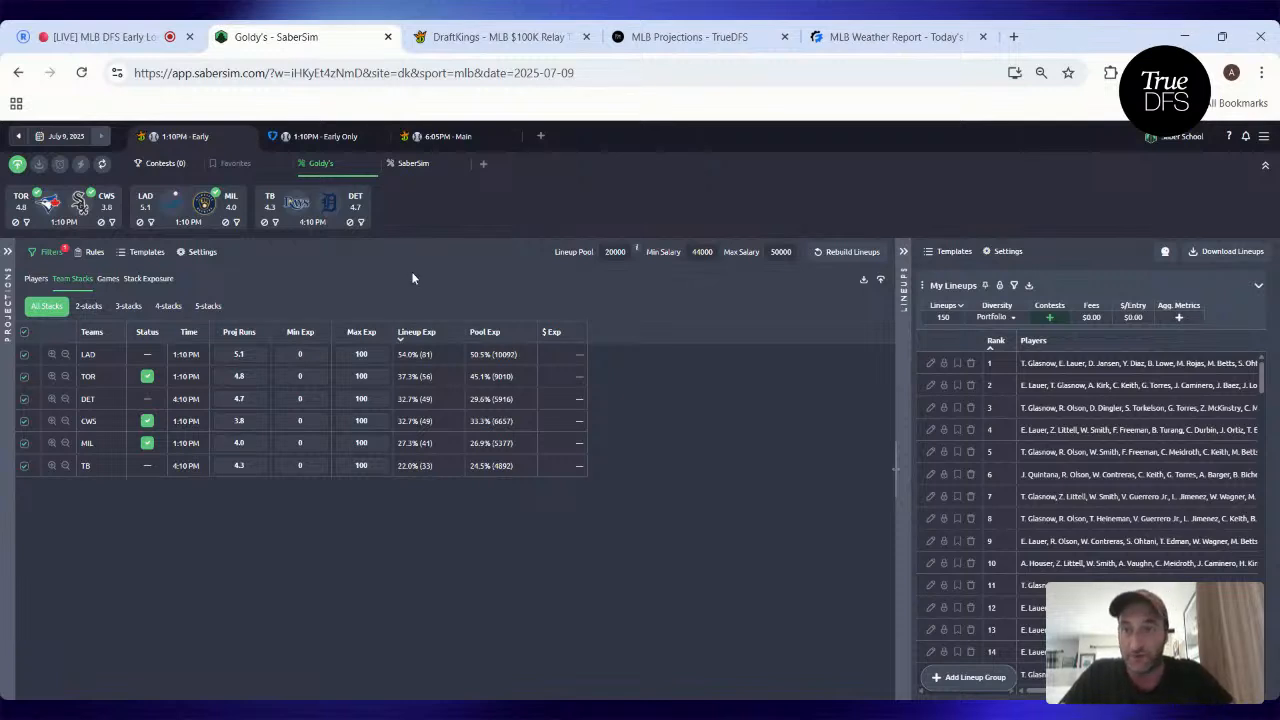
- Open the FanDuel 1:10PM Early Only slate and rename Build 1 as SaberSim
click(319, 148)
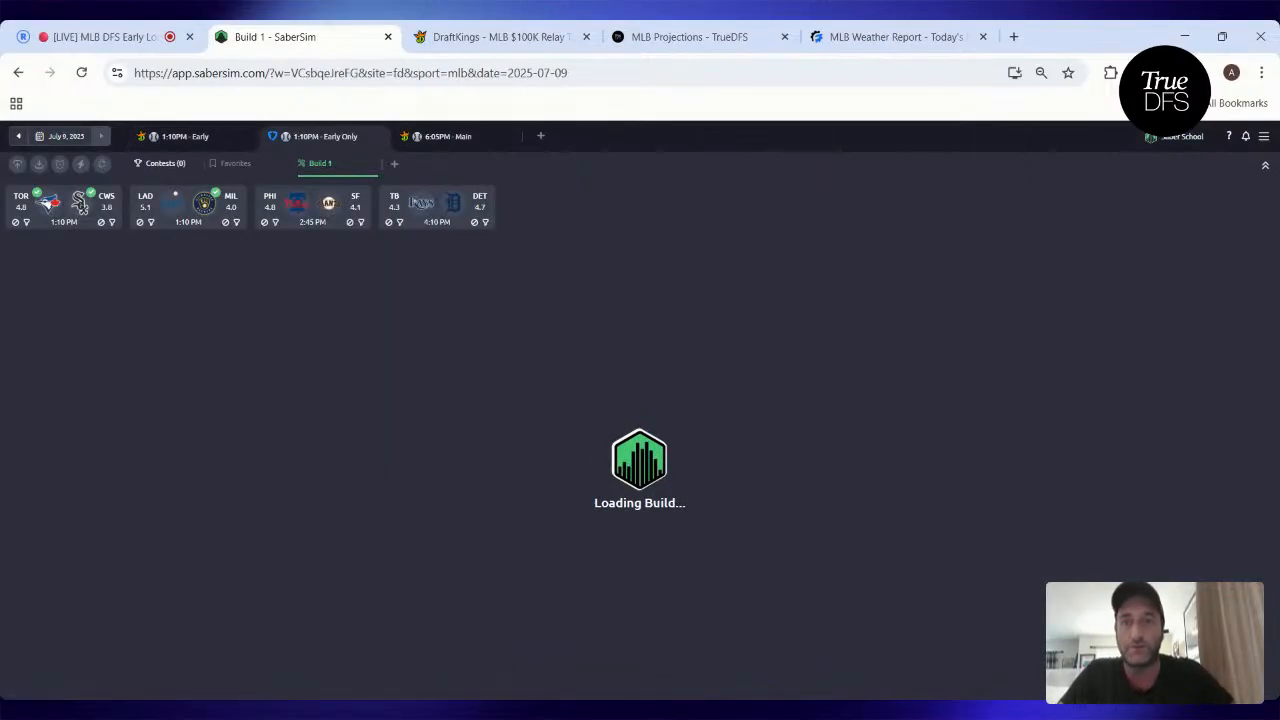
click(331, 168)
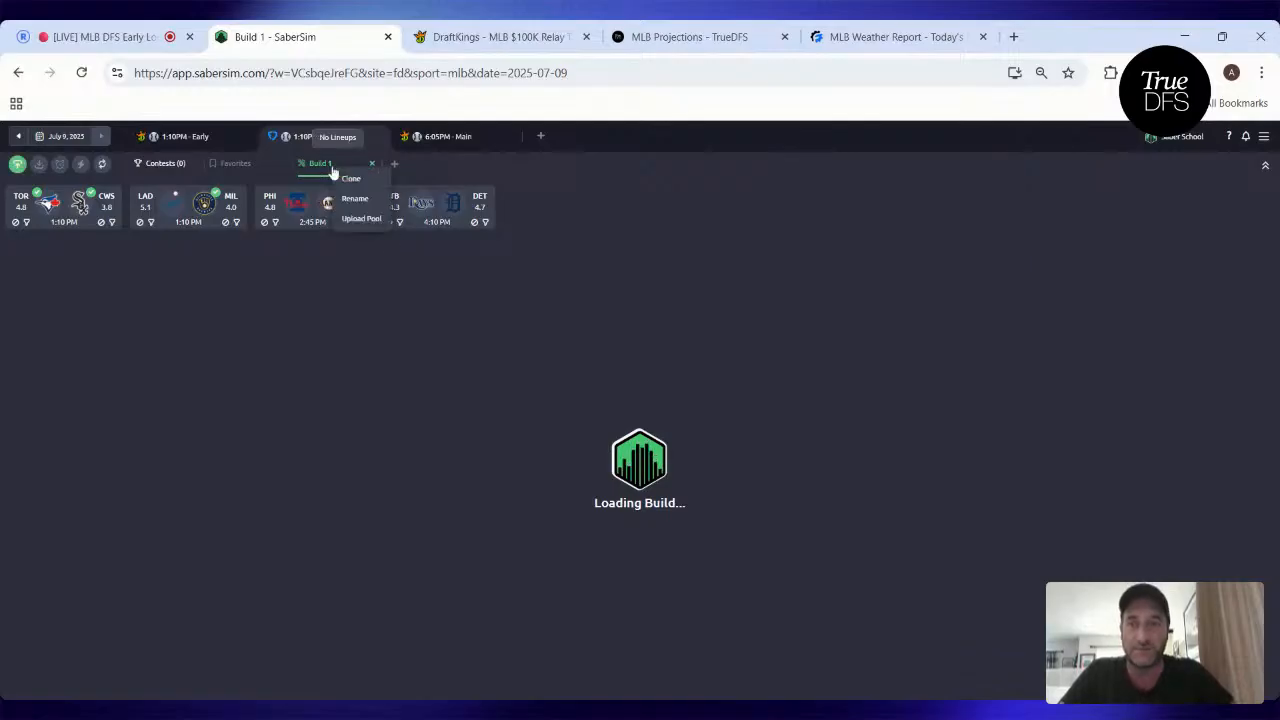
click(355, 198)
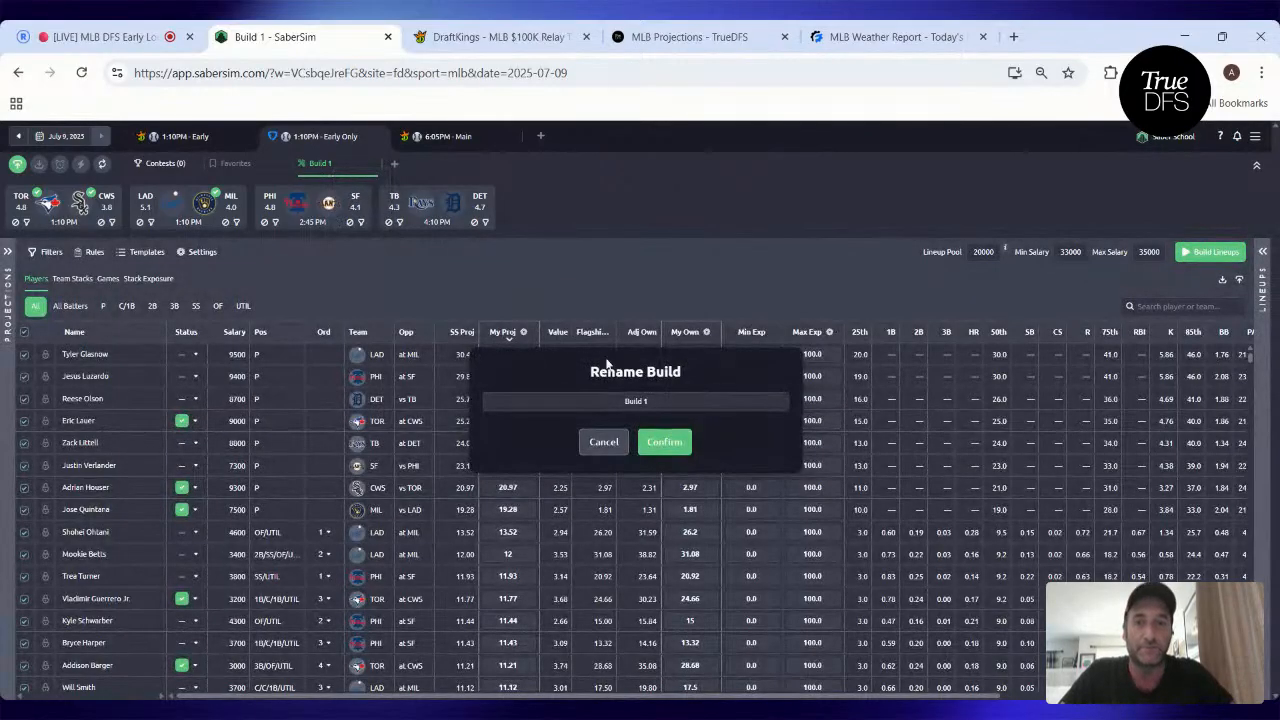
key(BackSpace)
key(BackSpace)
key(BackSpace)
key(BackSpace)
key(BackSpace)
key(BackSpace)
key(BackSpace)
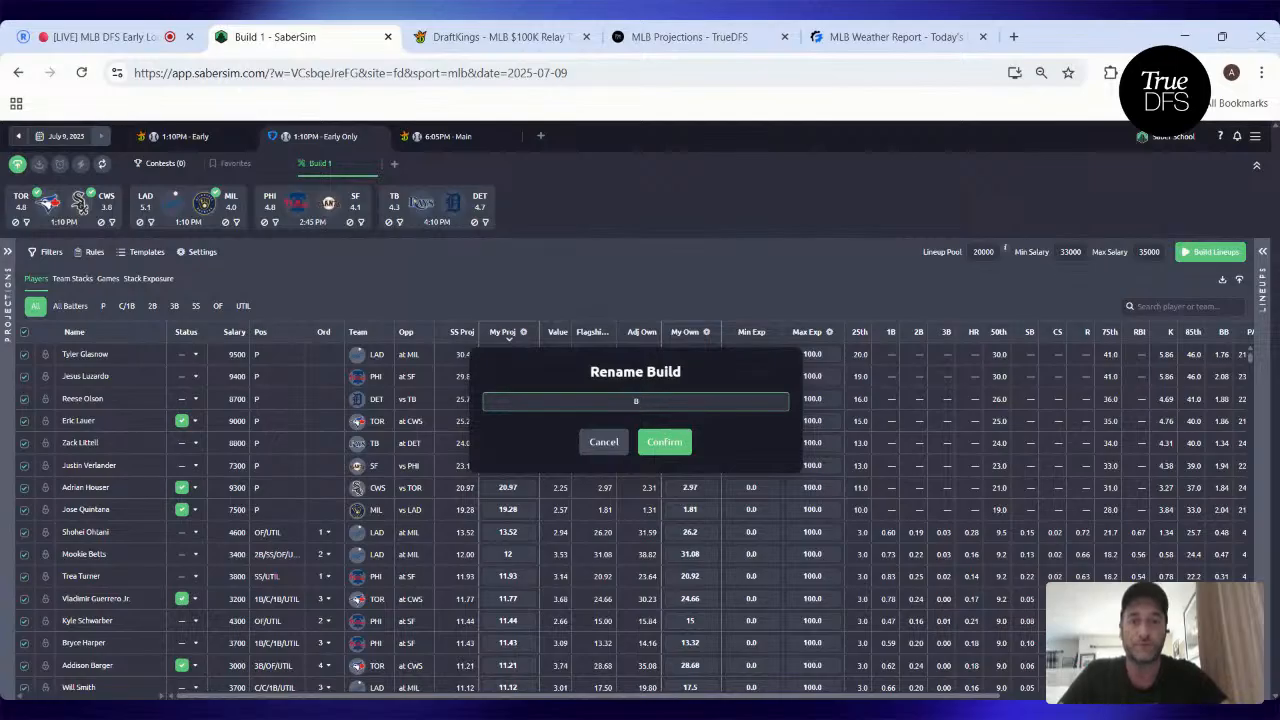
text(SaberSim)
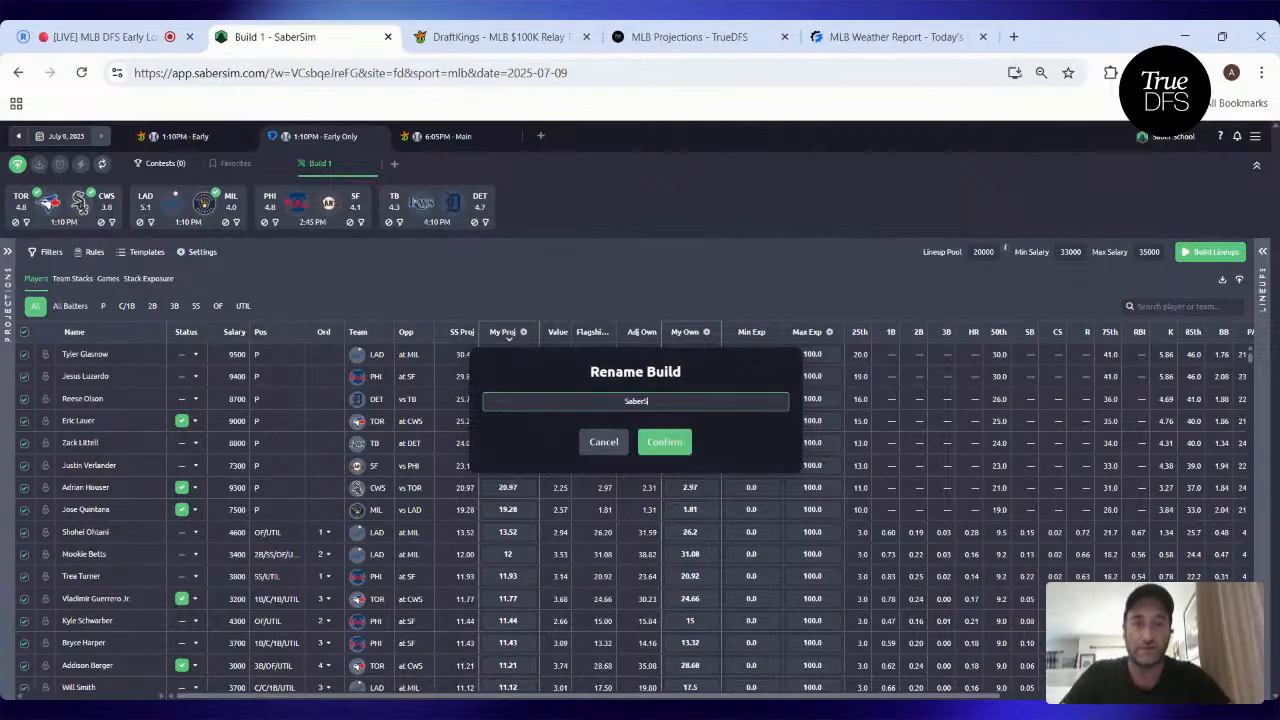
click(667, 443)
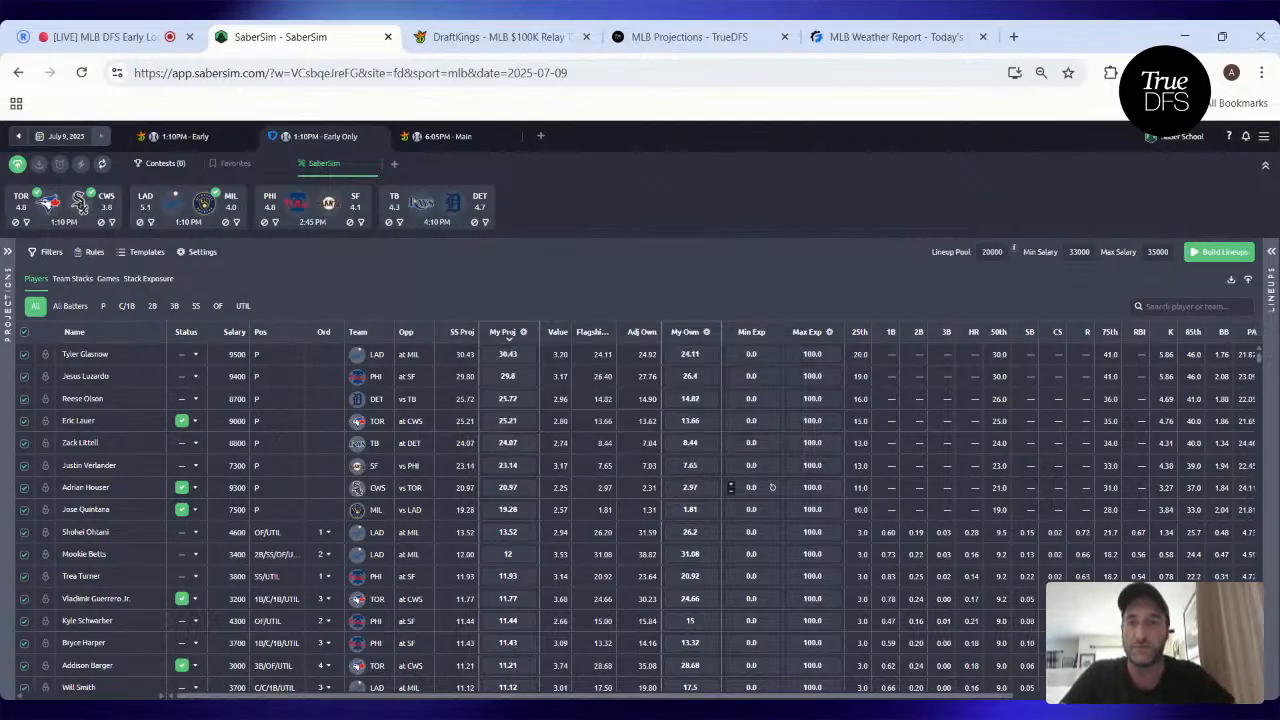
- Start a player pool filter based on My Proj and apply it to pitchers only
click(101, 306)
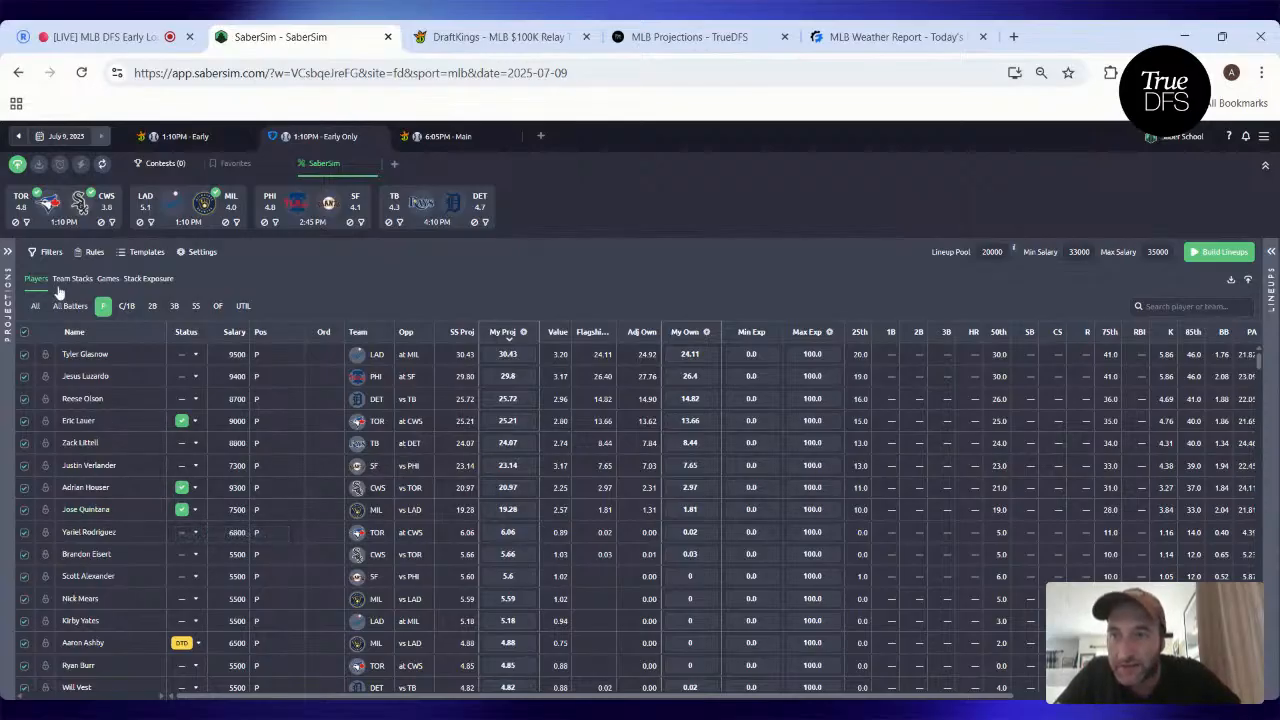
click(47, 255)
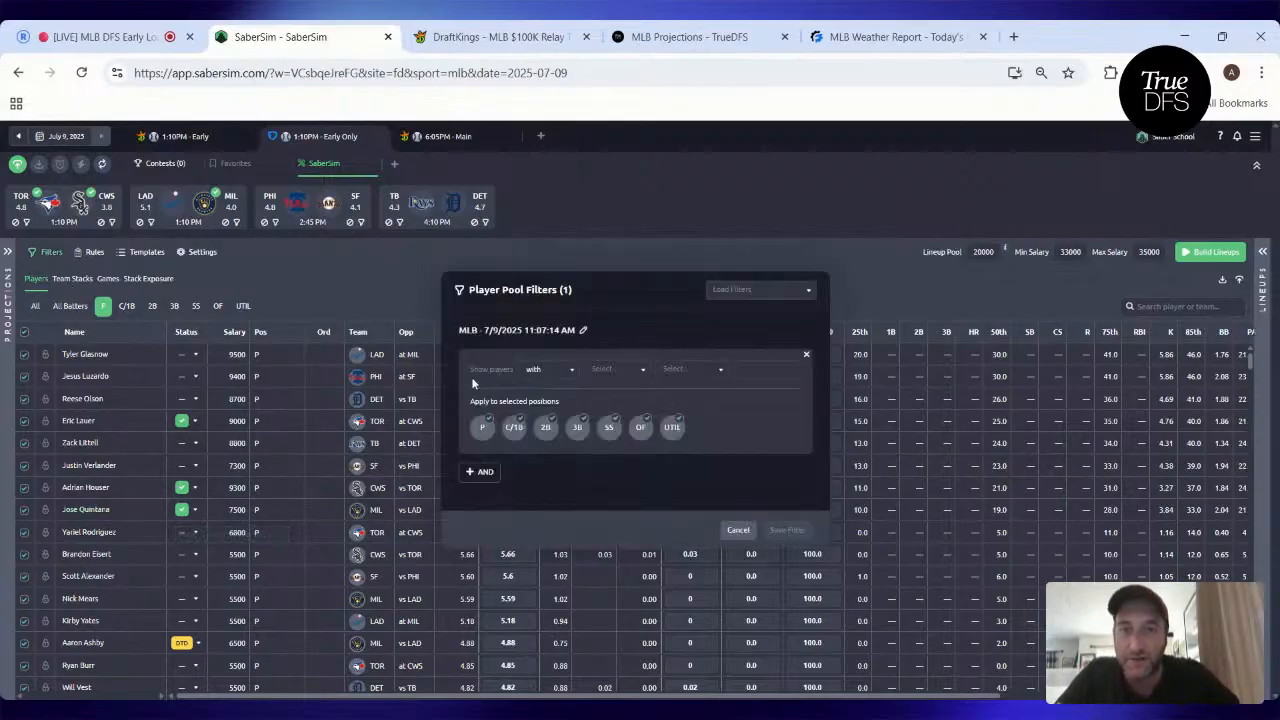
click(567, 379)
click(610, 372)
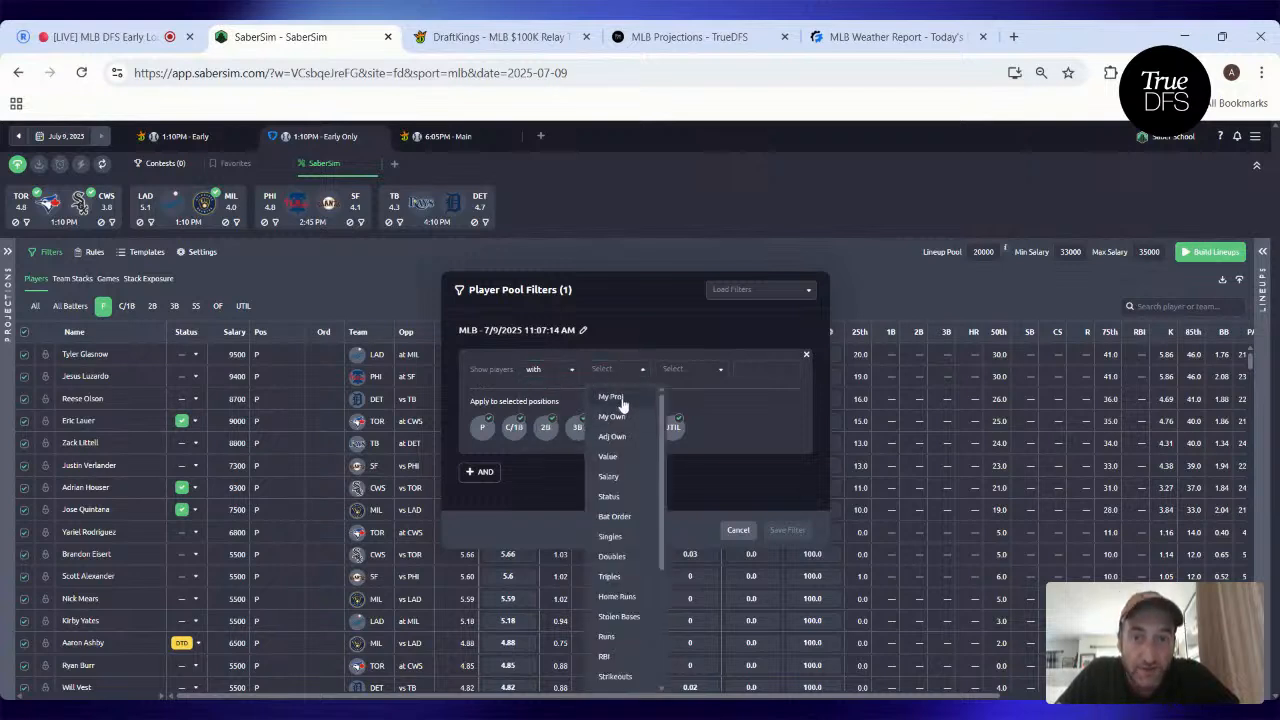
click(610, 397)
click(514, 427)
click(546, 427)
click(578, 427)
click(609, 427)
click(639, 429)
click(670, 427)
drag(600, 298, 690, 255)
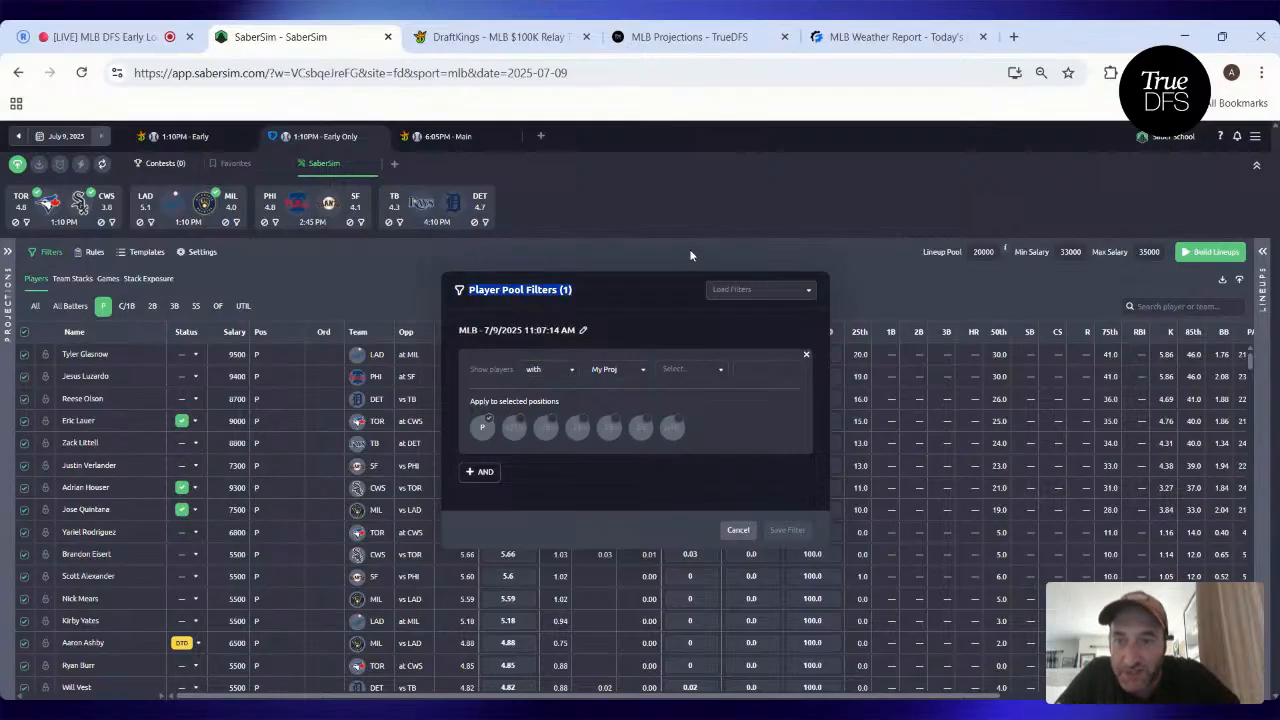
- Set the pitcher filter to projections greater than a minimum value and save it
click(701, 370)
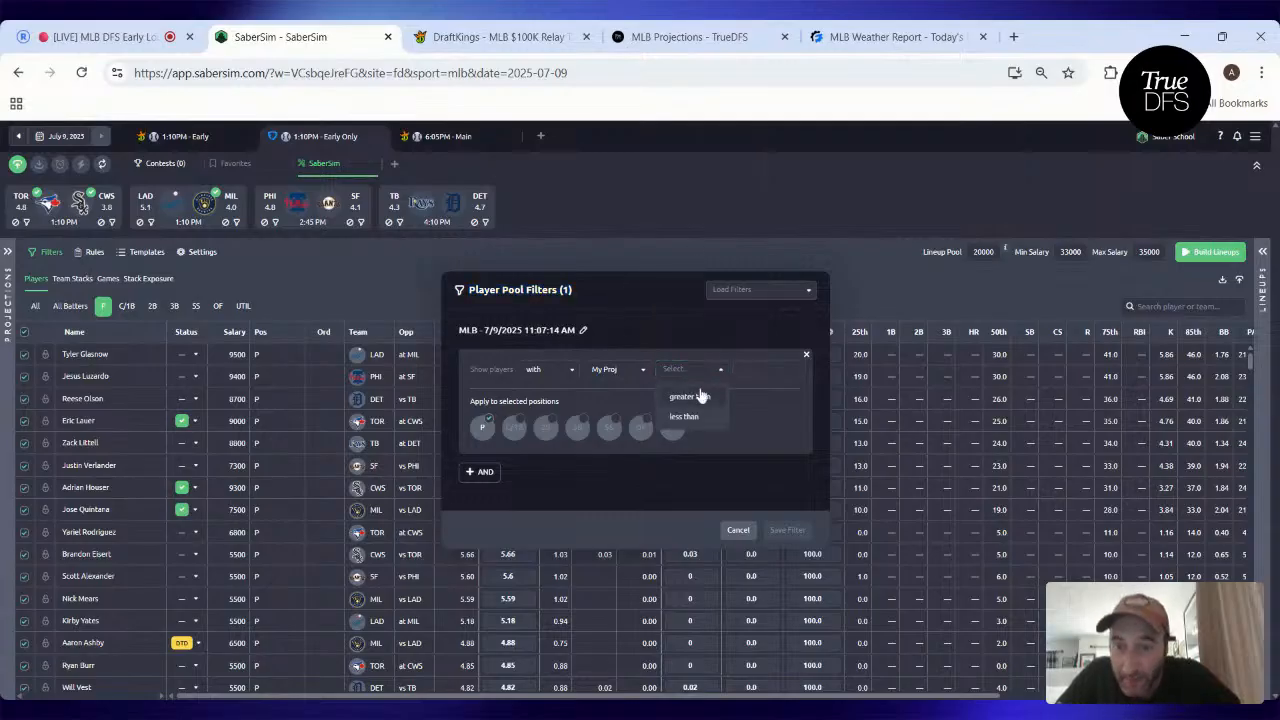
click(701, 397)
click(740, 369)
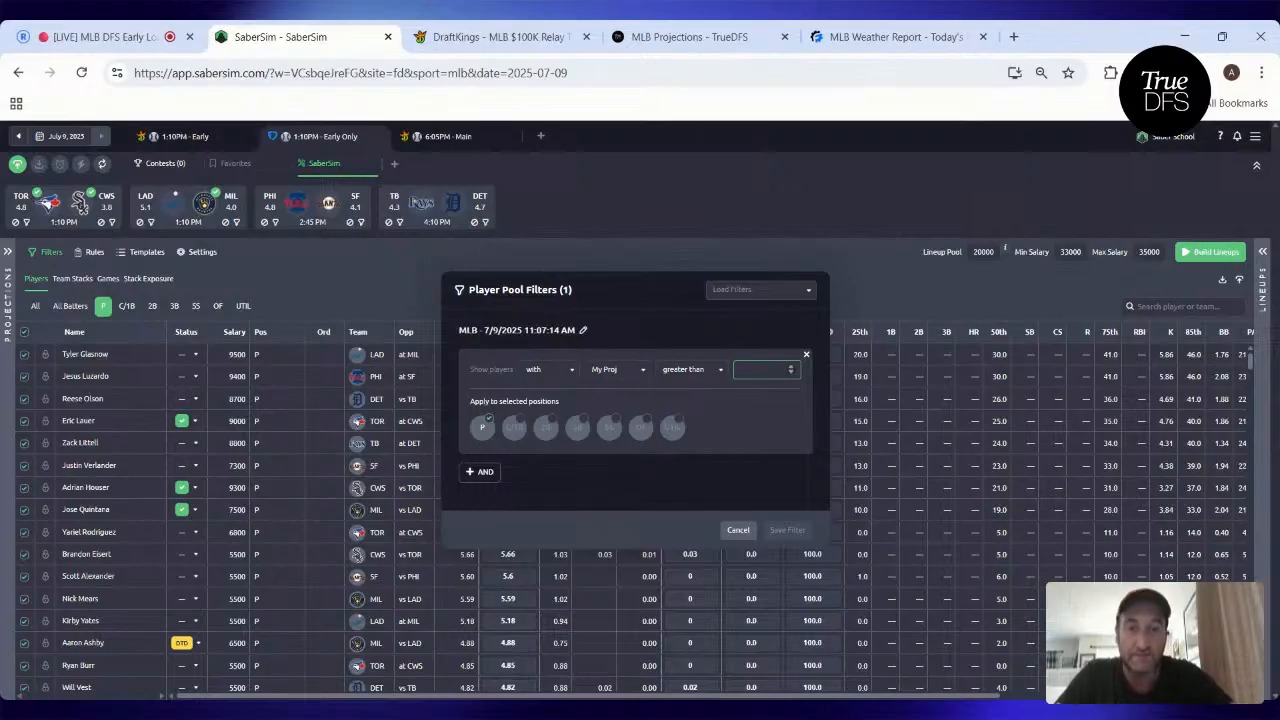
text(5)
click(787, 530)
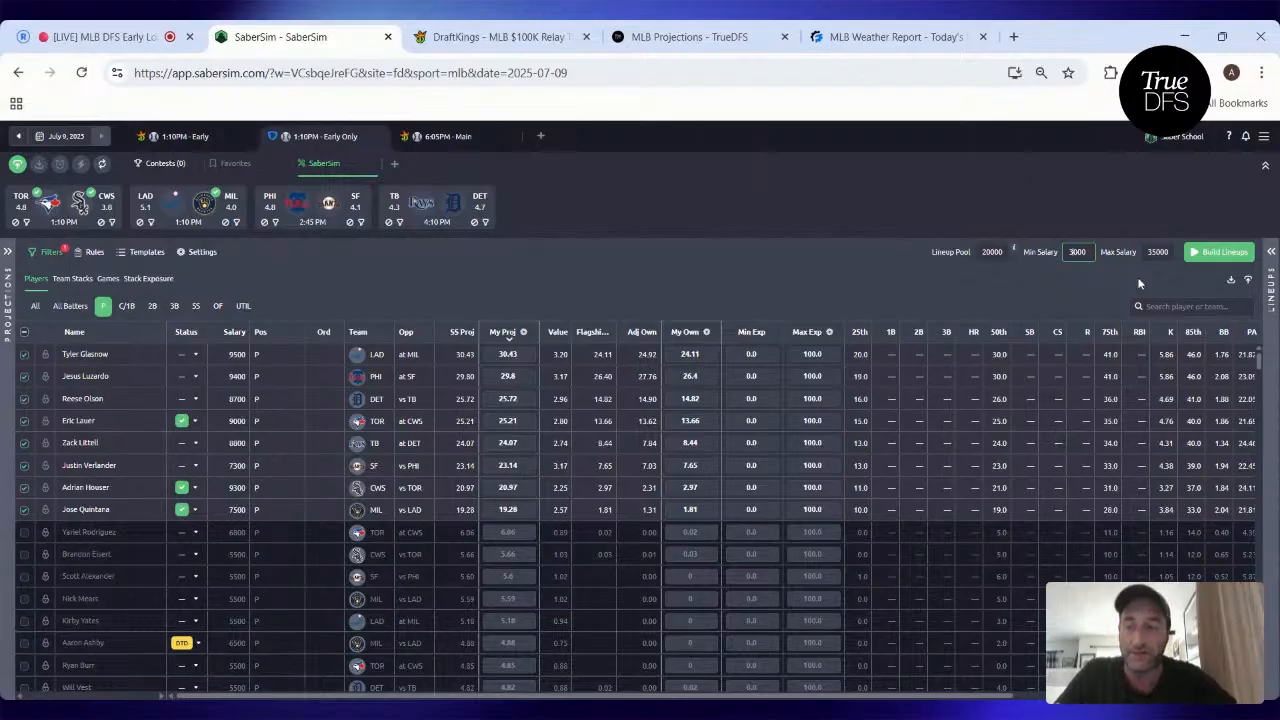
- Set the minimum salary to 32000 and build the FanDuel lineups
click(1217, 252)
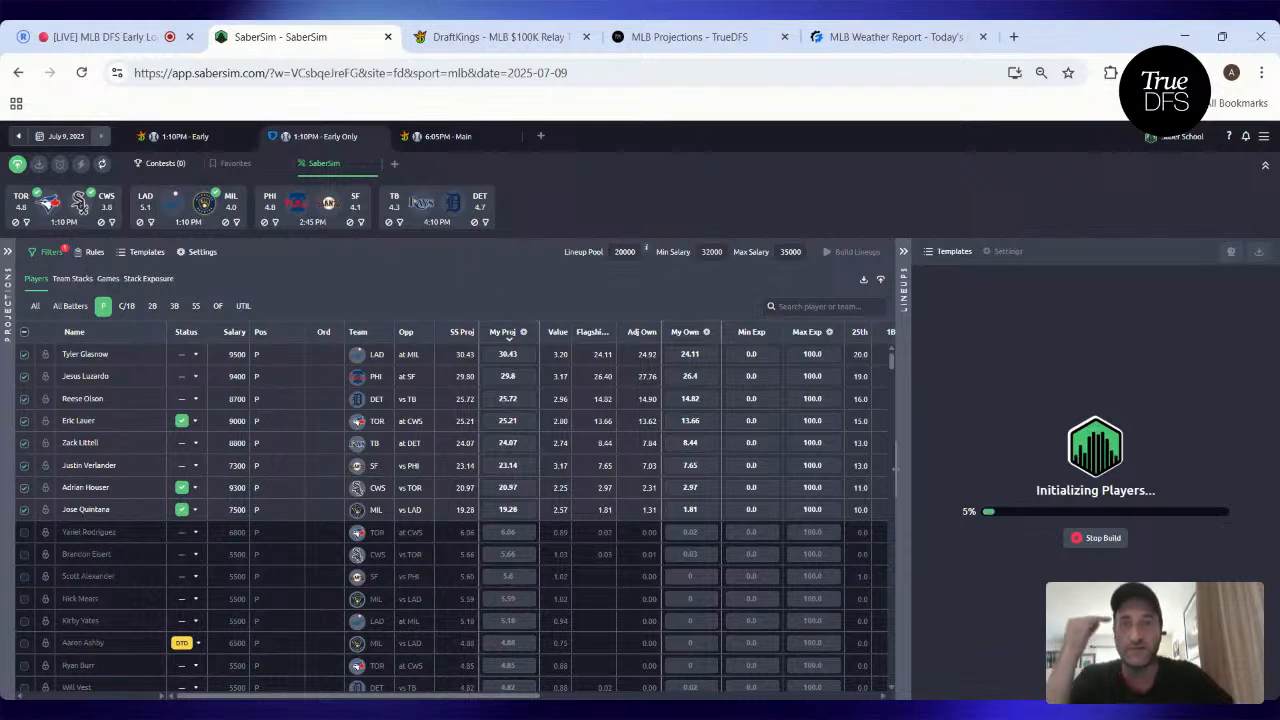
- Switch to the TrueDFS MLB Projections page and load the Sheets projection set for DK
click(690, 37)
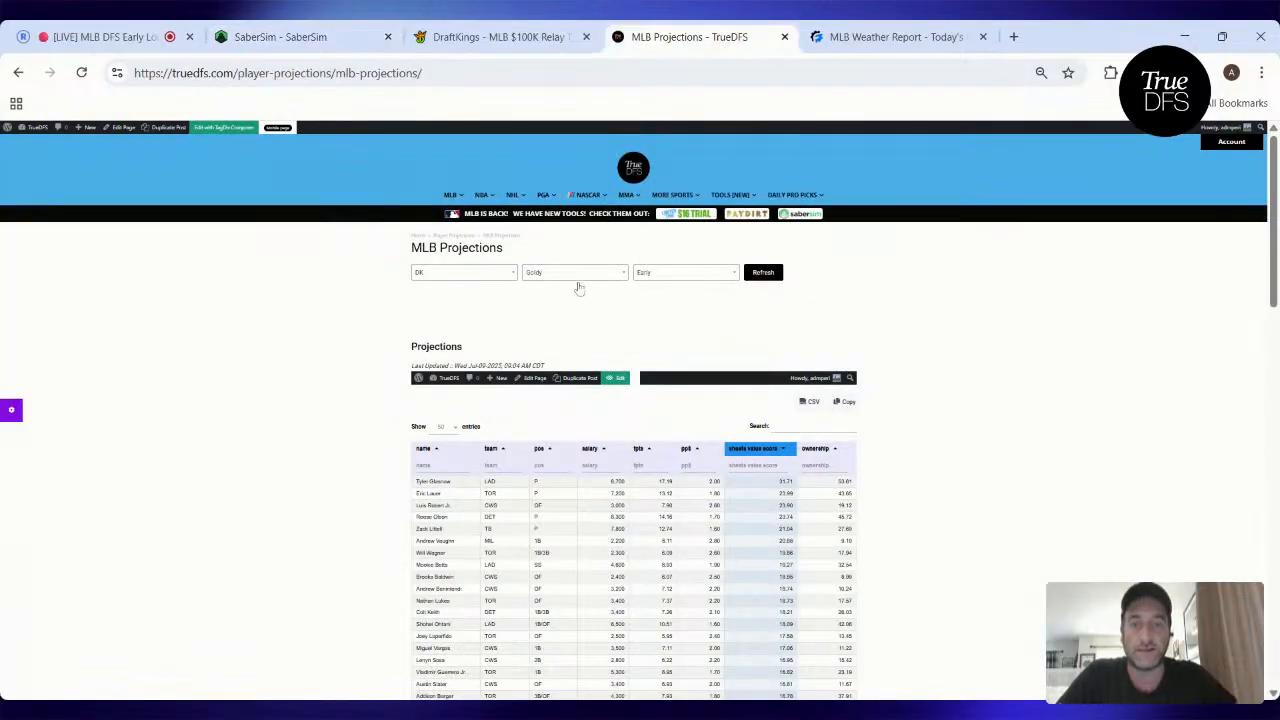
click(578, 283)
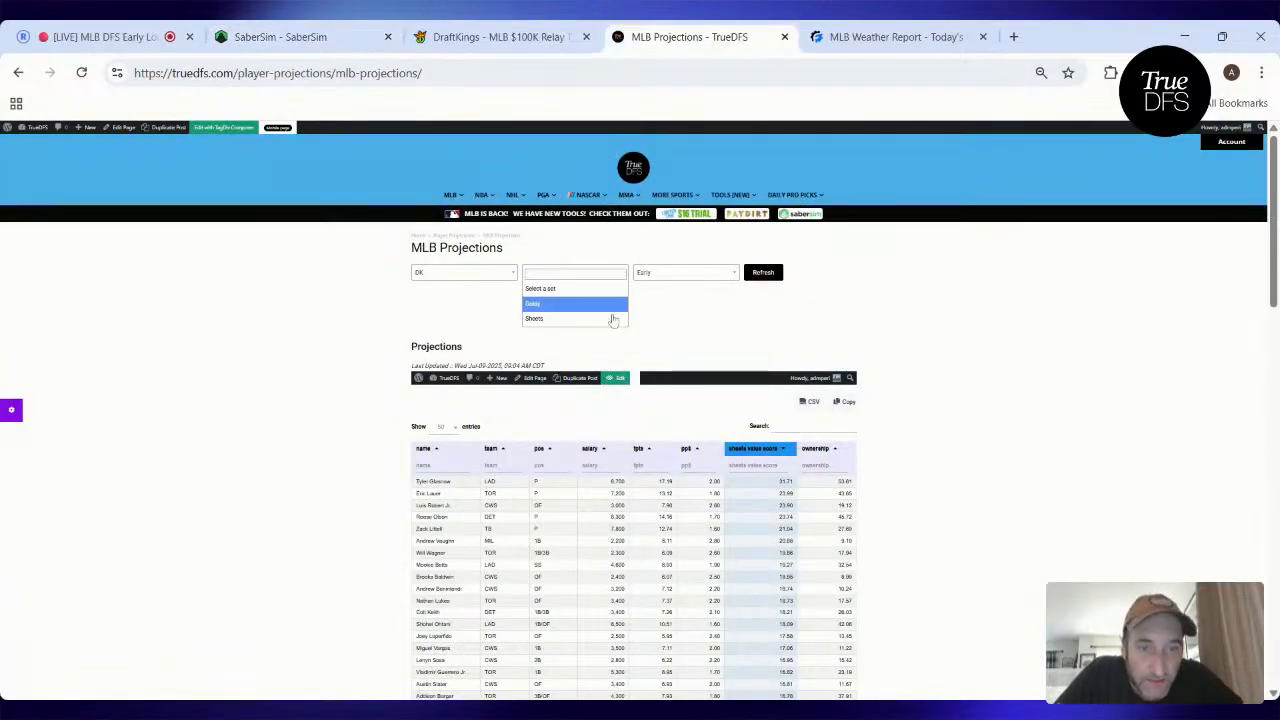
click(711, 317)
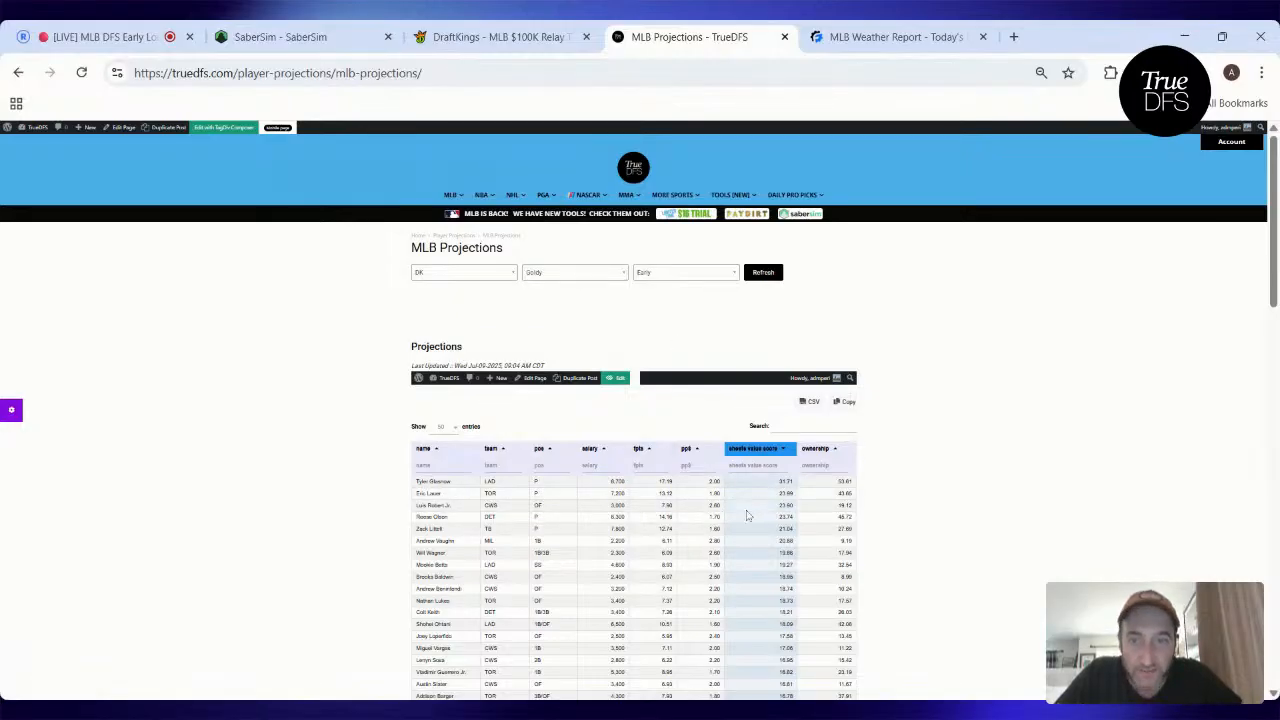
click(598, 278)
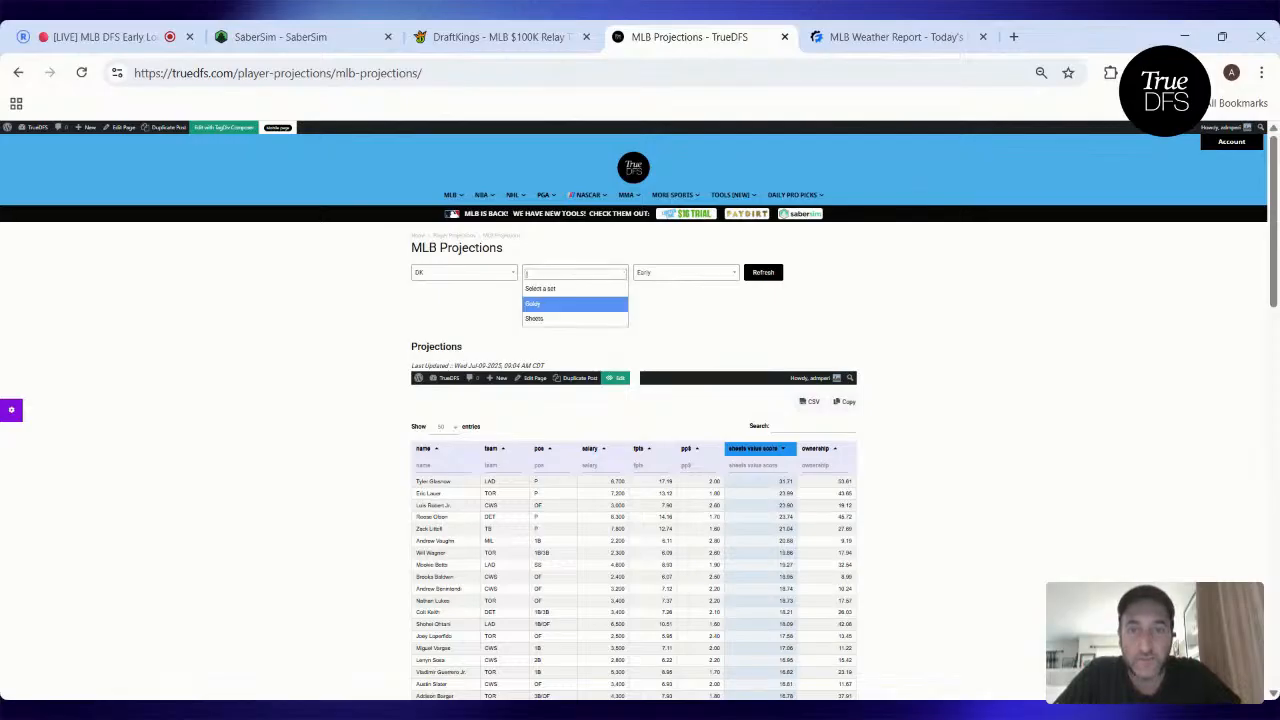
click(586, 318)
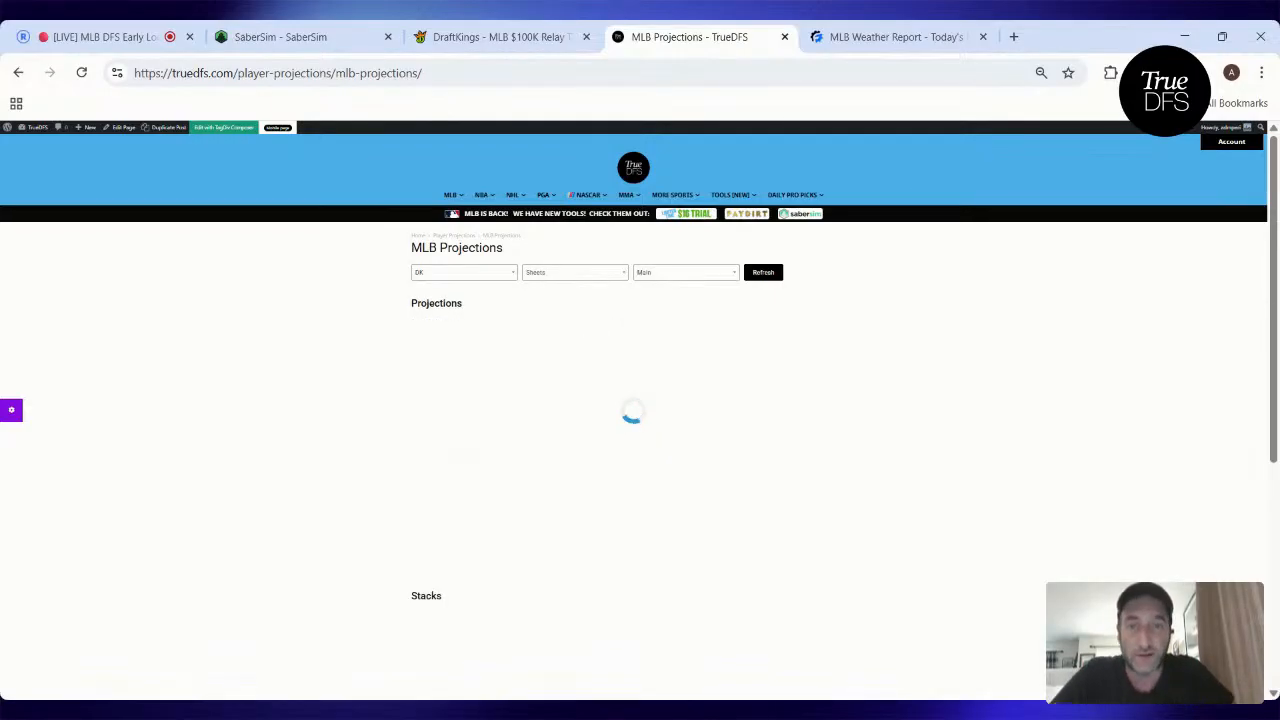
- Change the slate of the Sheets projections to Early
scroll(655, 342, down, 2)
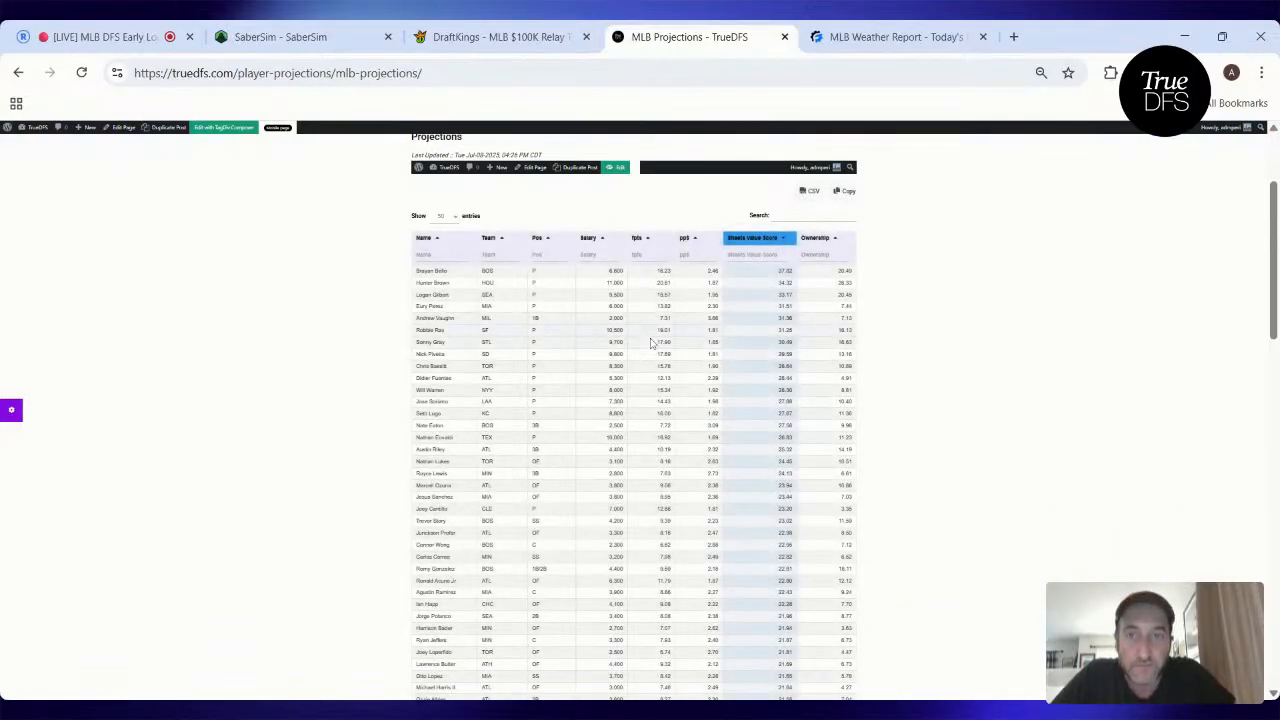
scroll(652, 342, up, 1)
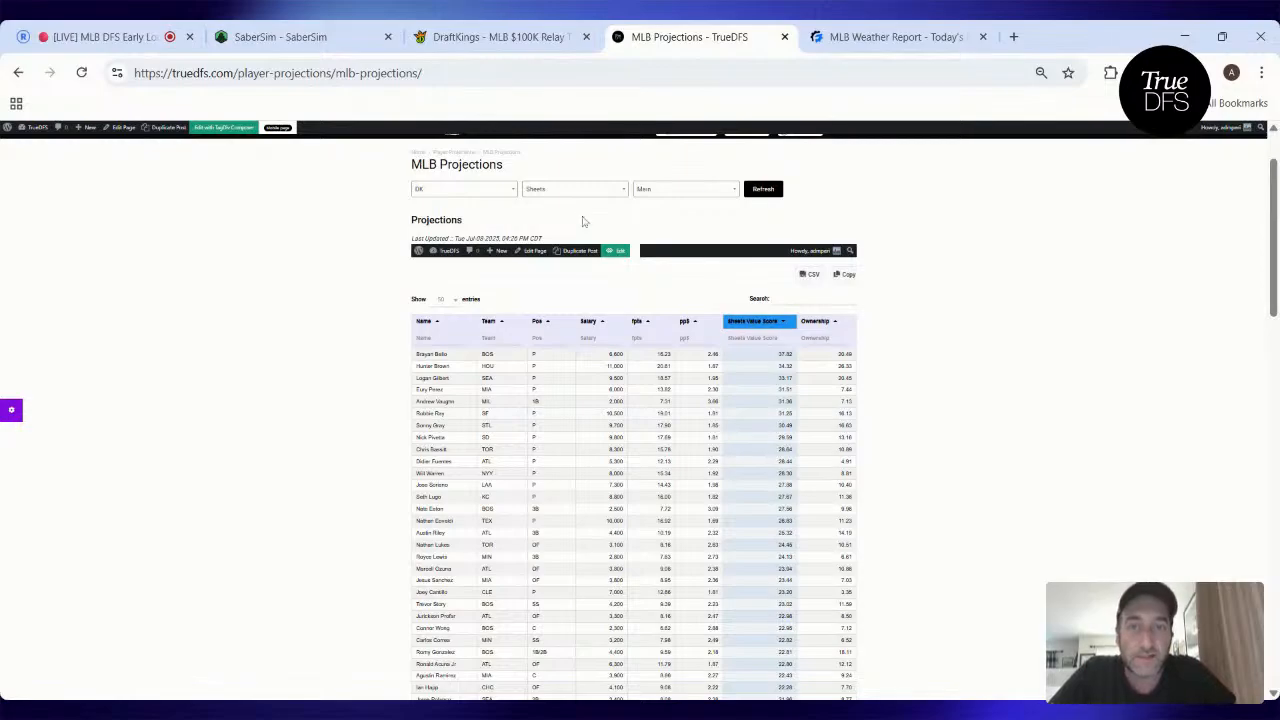
click(646, 197)
click(650, 234)
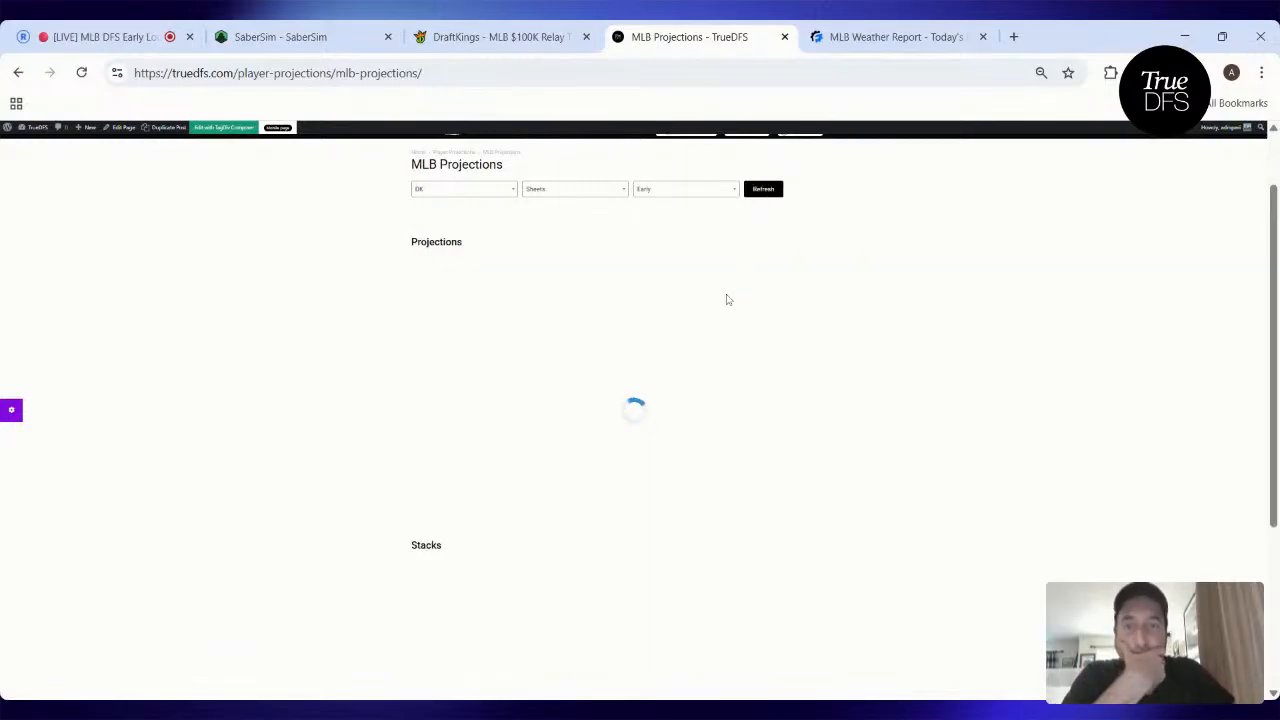
- Switch the MLB projections to FD with the Goldy set and choose the EarlyOnly slate
scroll(661, 308, down, 2)
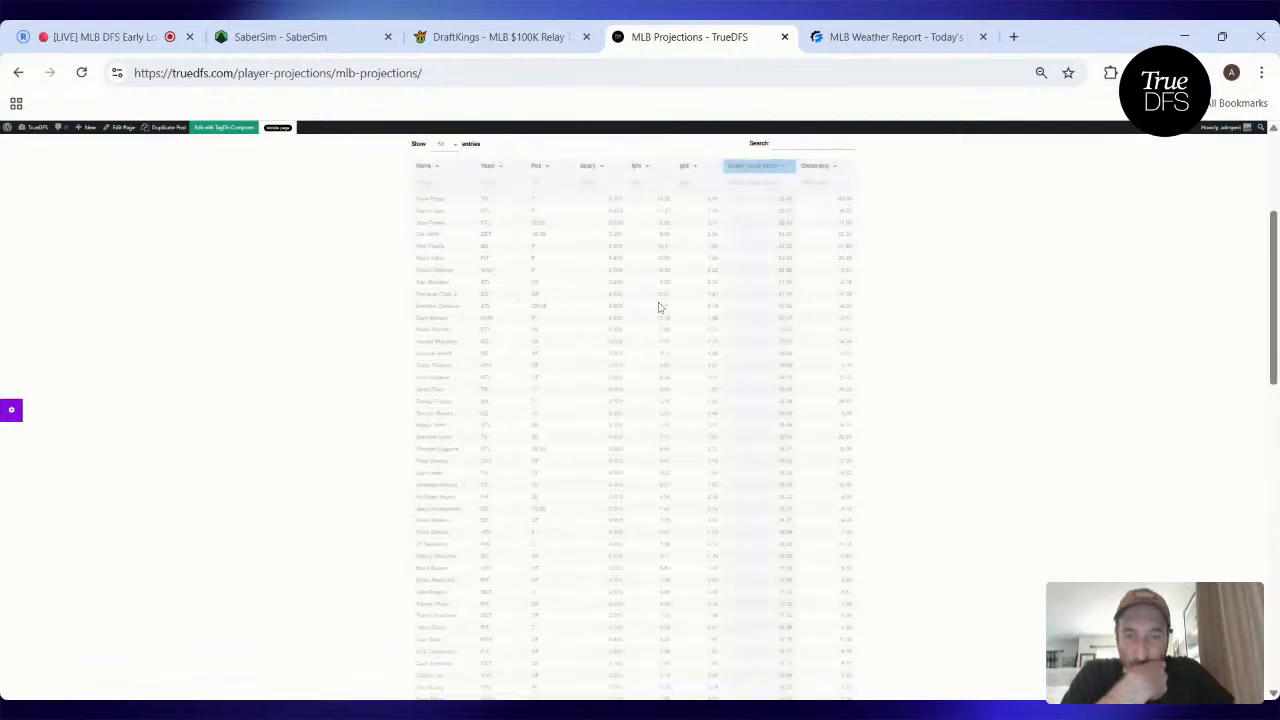
scroll(659, 308, up, 1)
scroll(659, 308, up, 2)
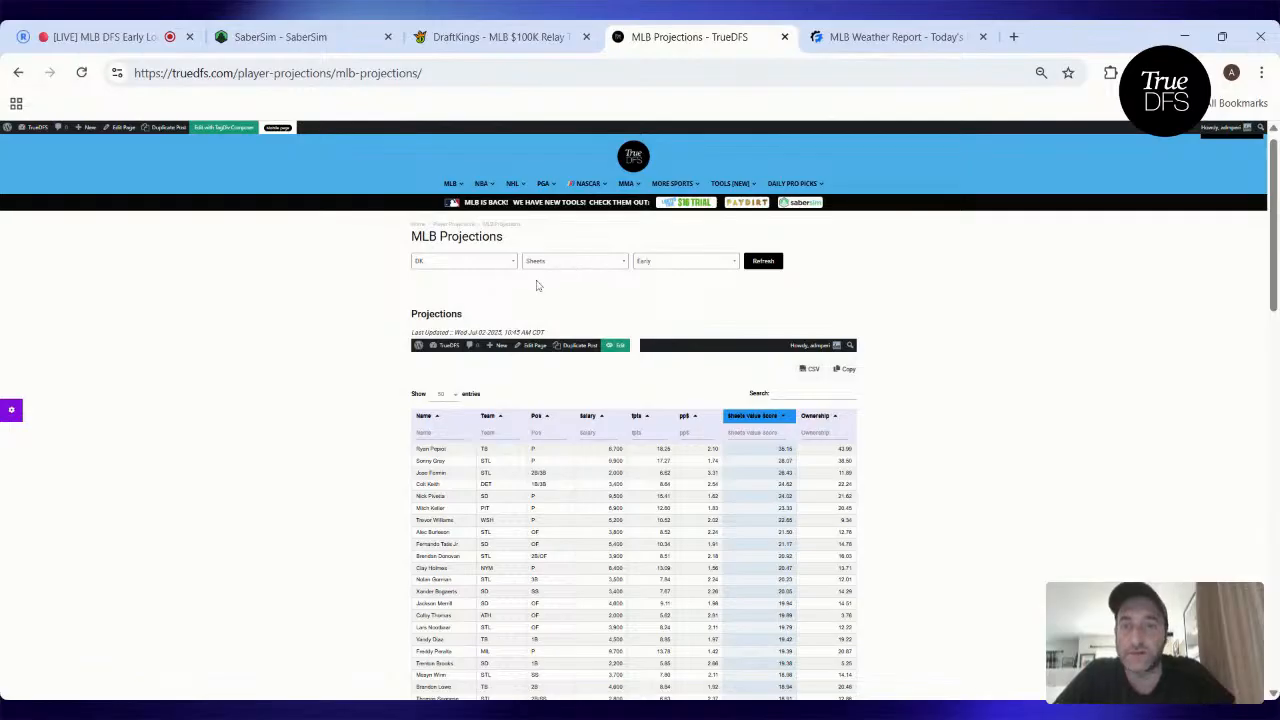
click(488, 263)
click(470, 306)
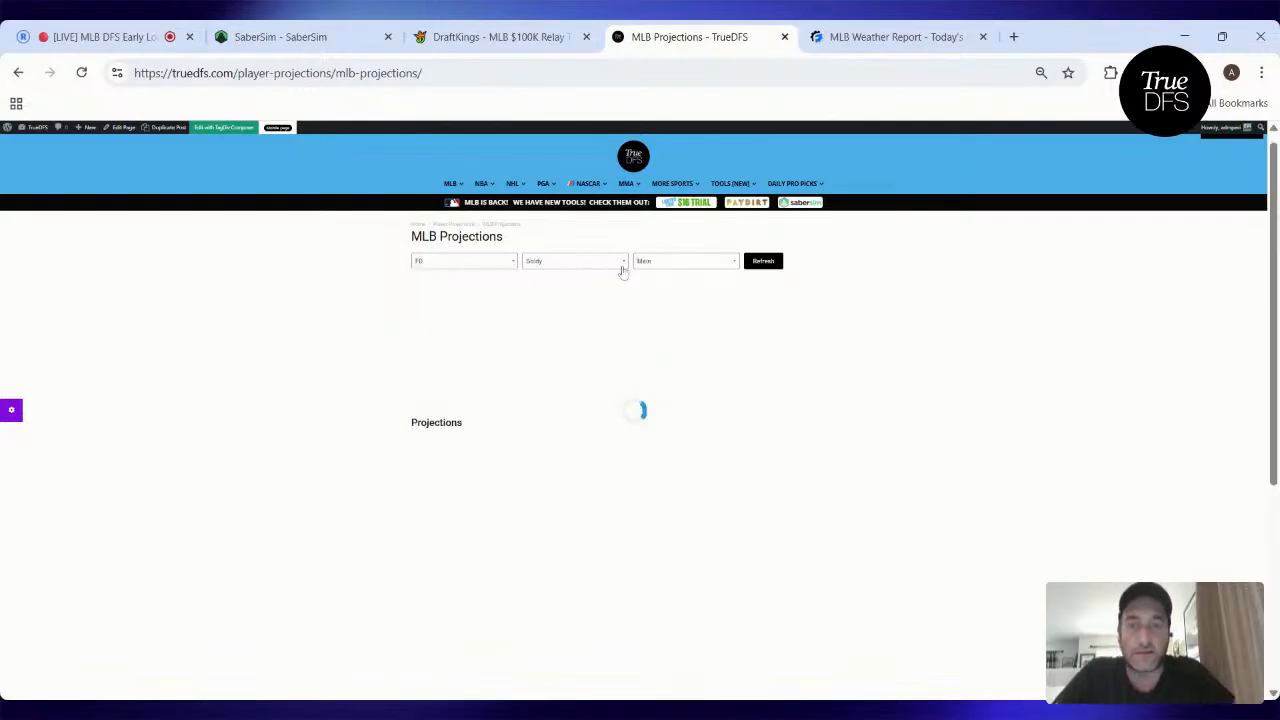
click(646, 266)
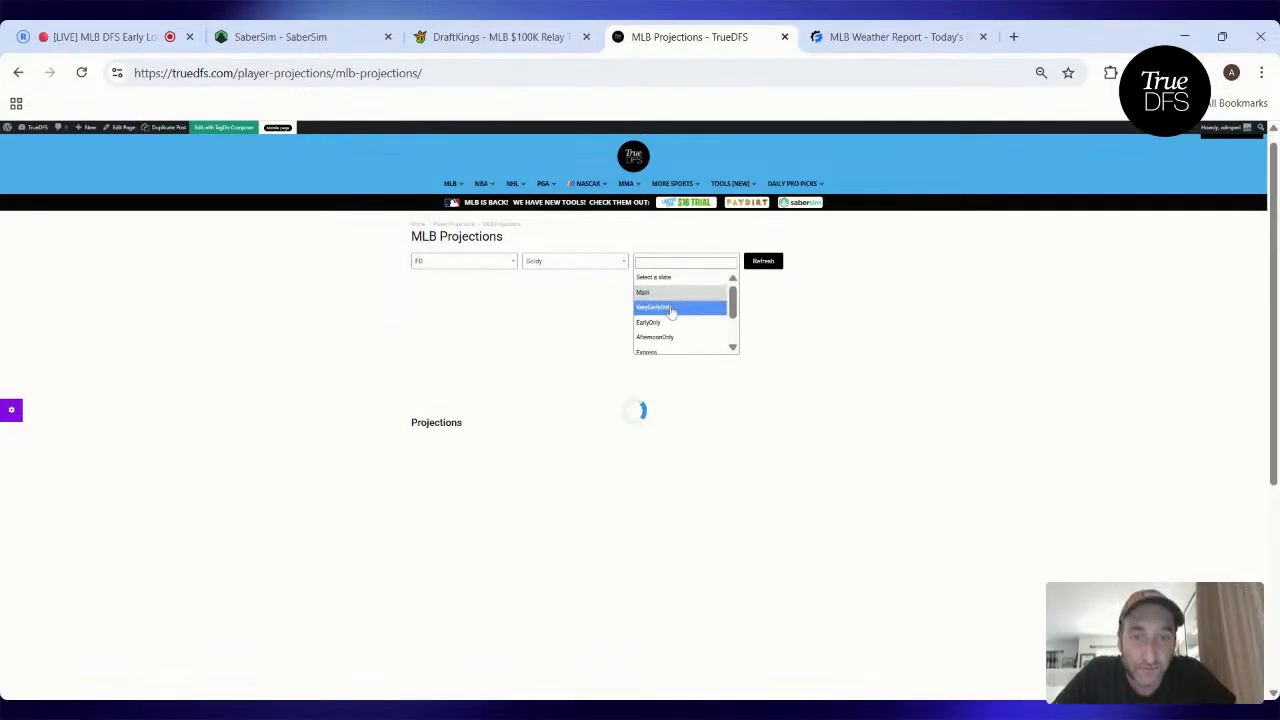
scroll(678, 315, down, 2)
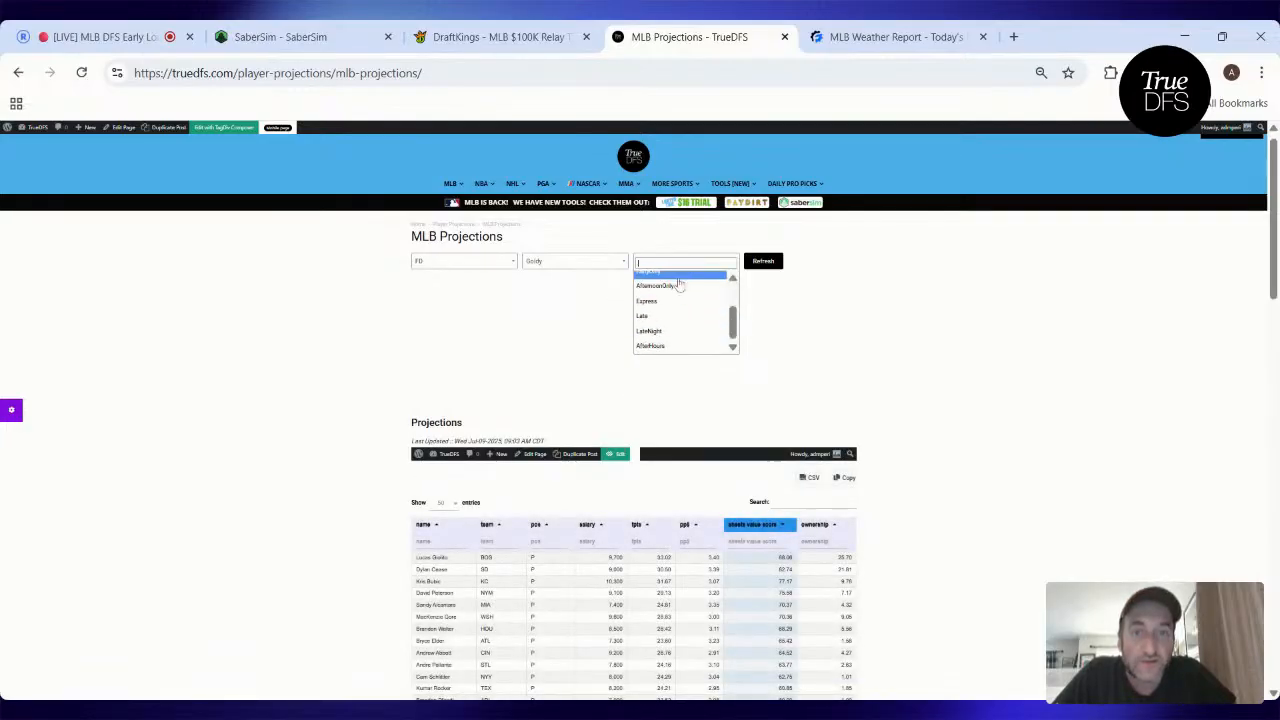
scroll(678, 290, up, 1)
click(677, 285)
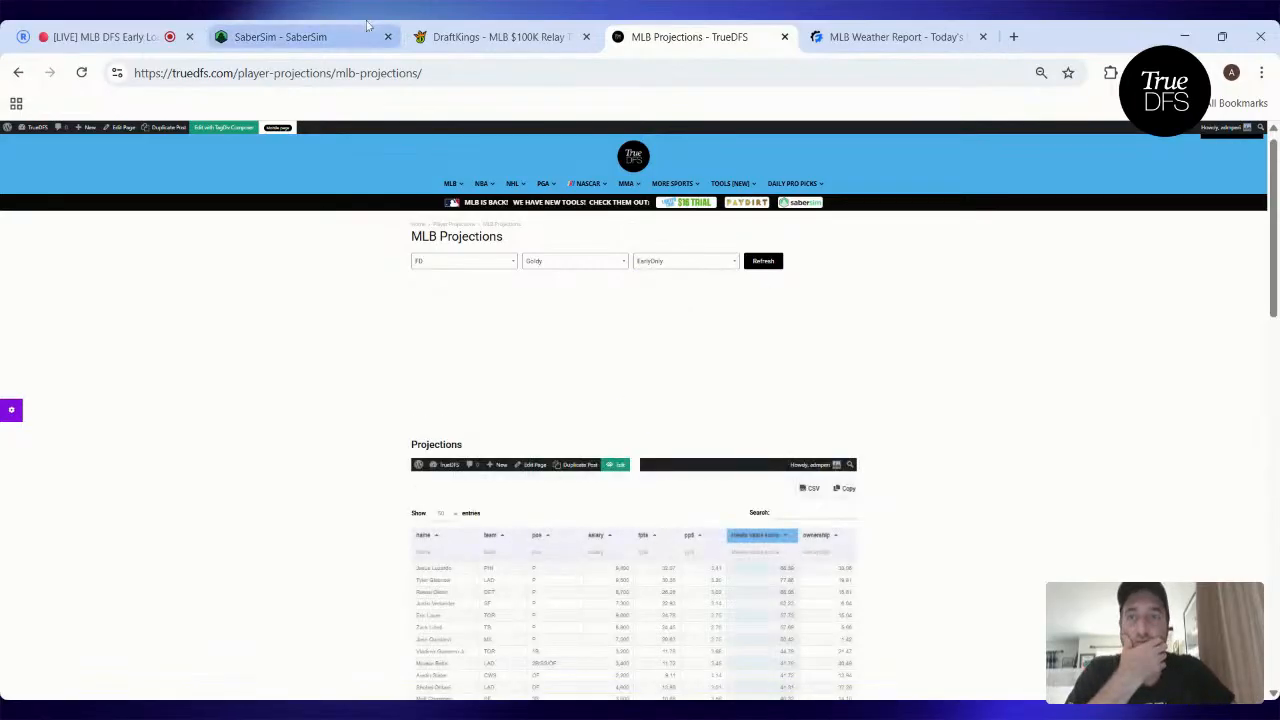
- Check the lineup build's progress in SaberSim and review Goldy's FD early projections on TrueDFS
click(300, 37)
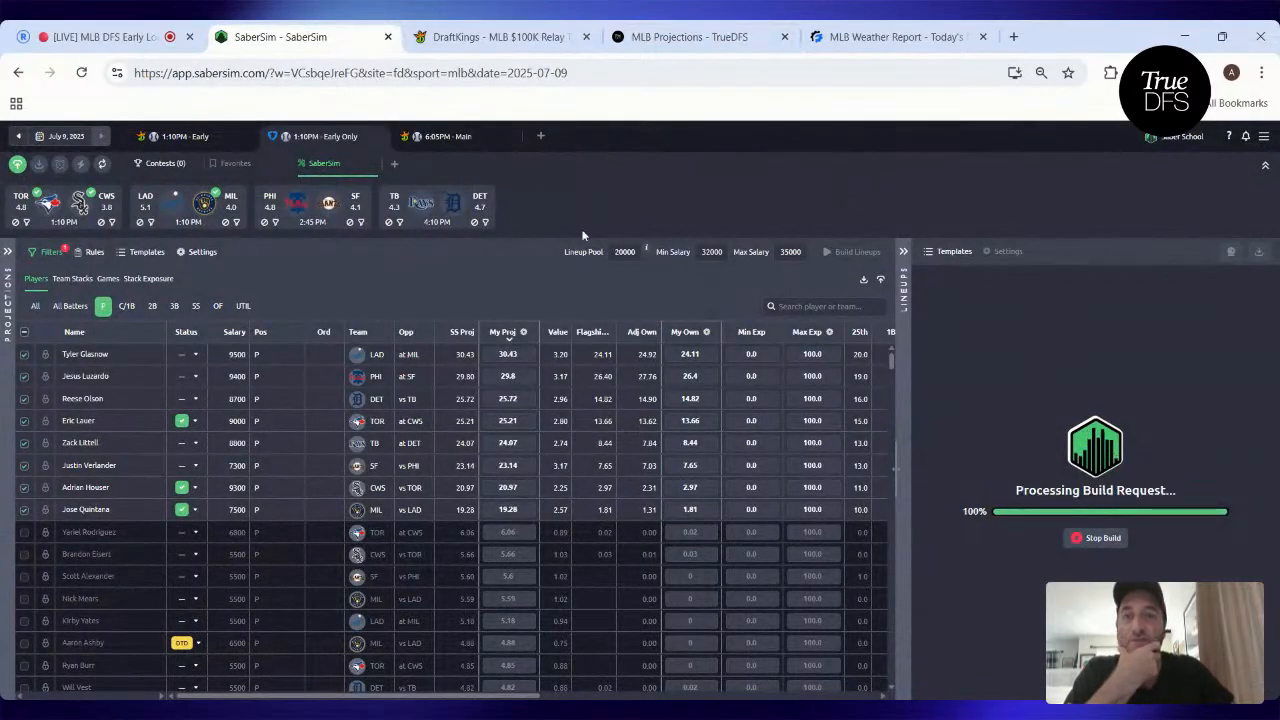
click(660, 40)
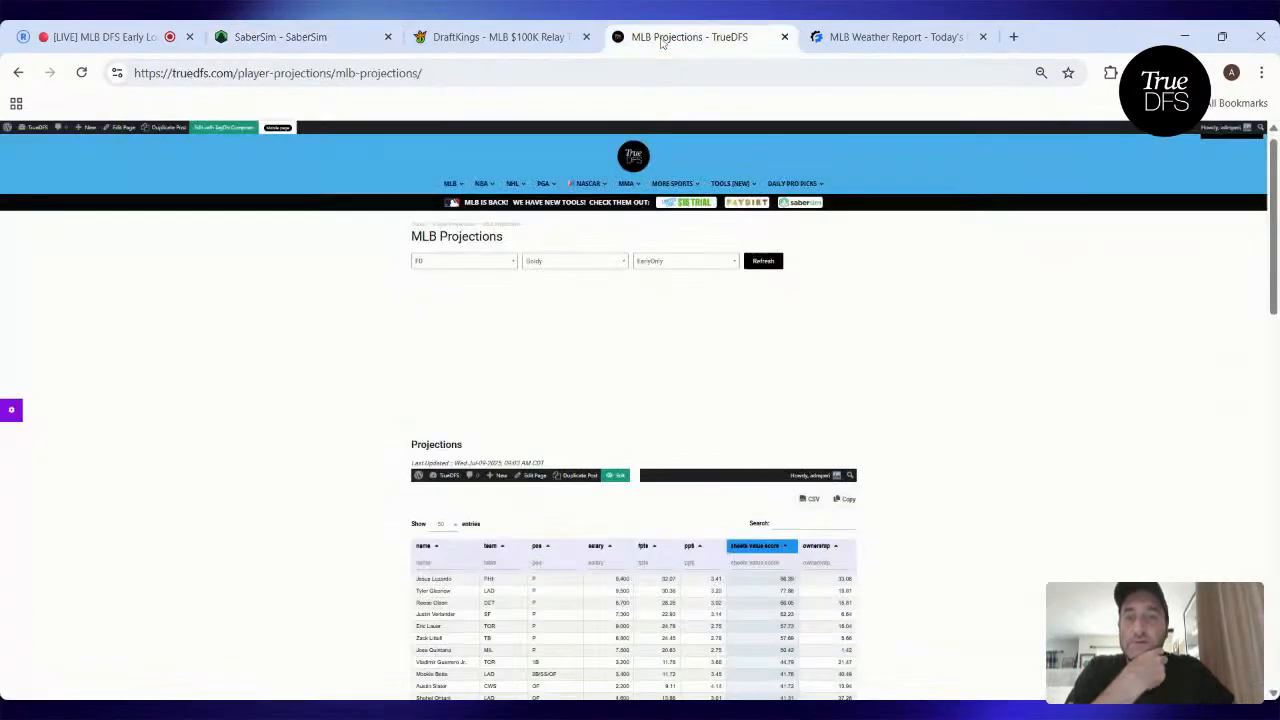
scroll(626, 334, down, 1)
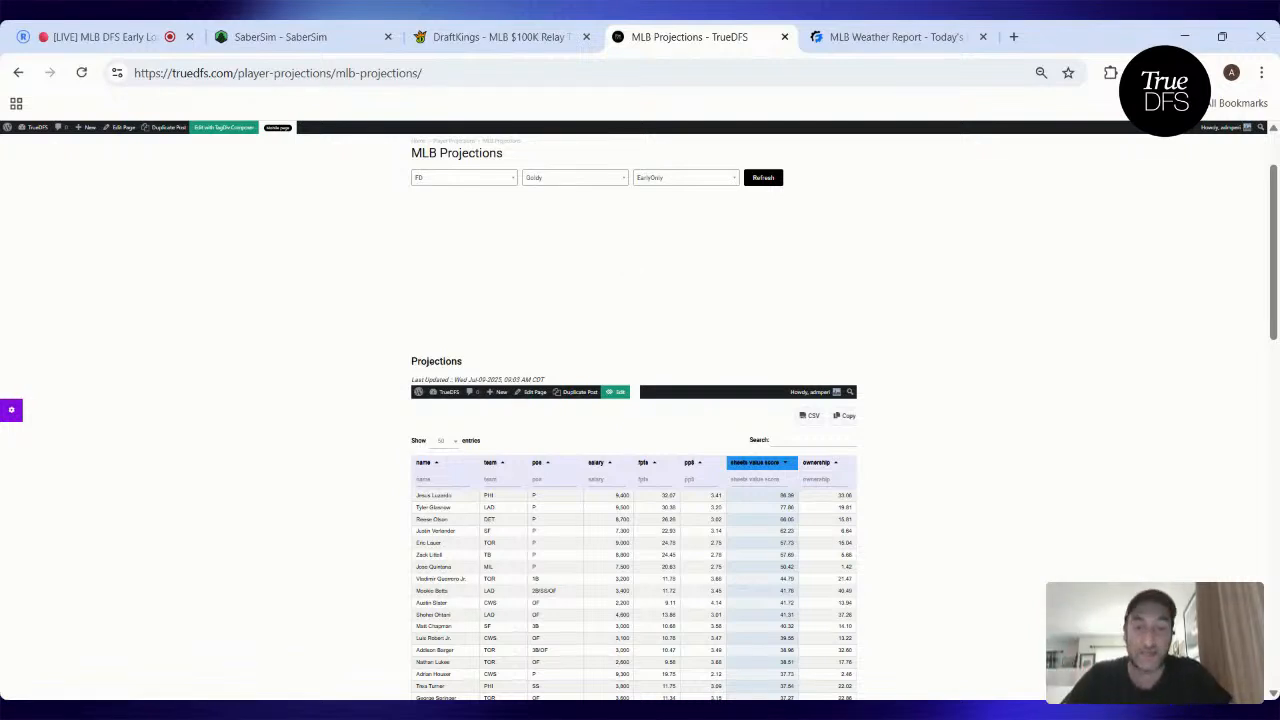
scroll(627, 275, down, 1)
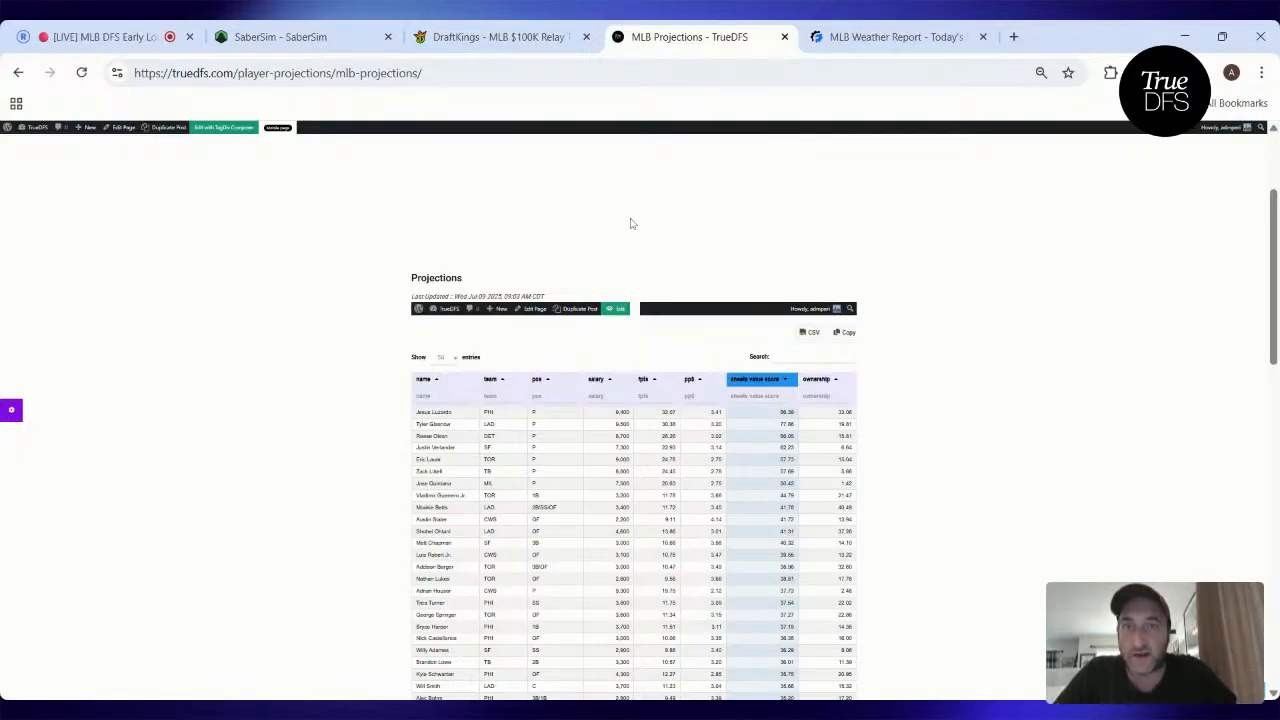
scroll(674, 183, up, 2)
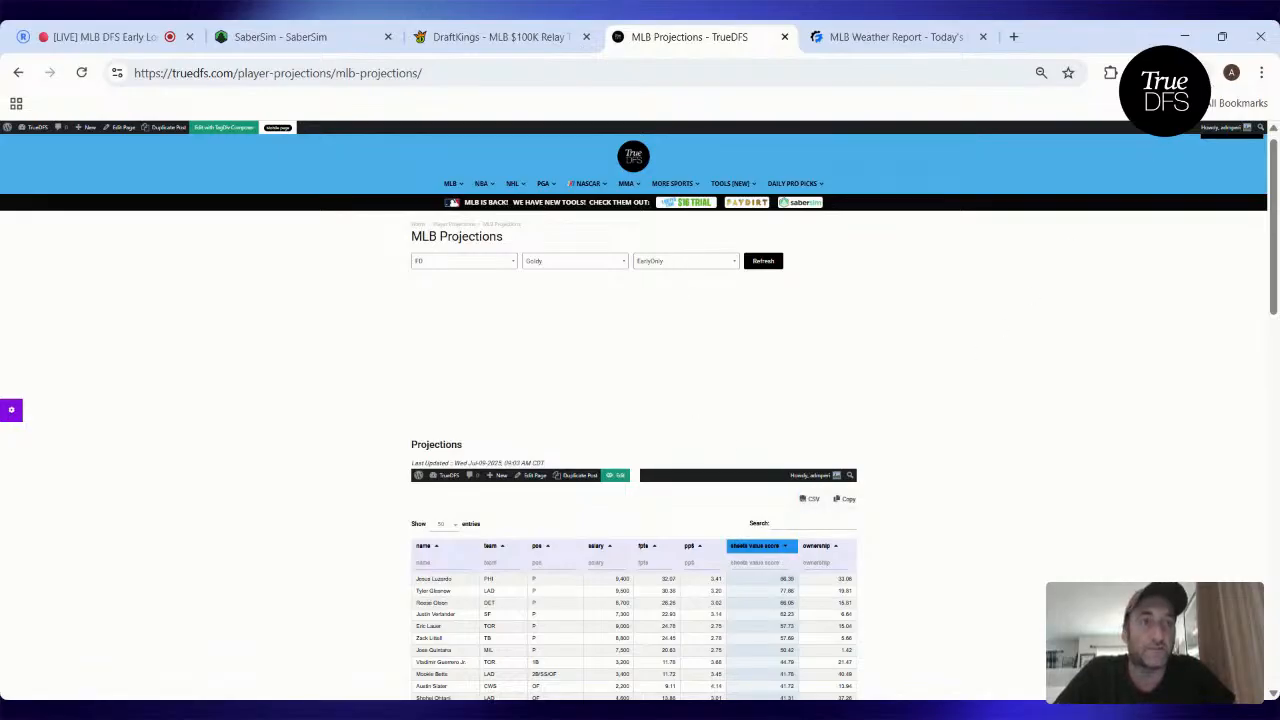
click(1186, 36)
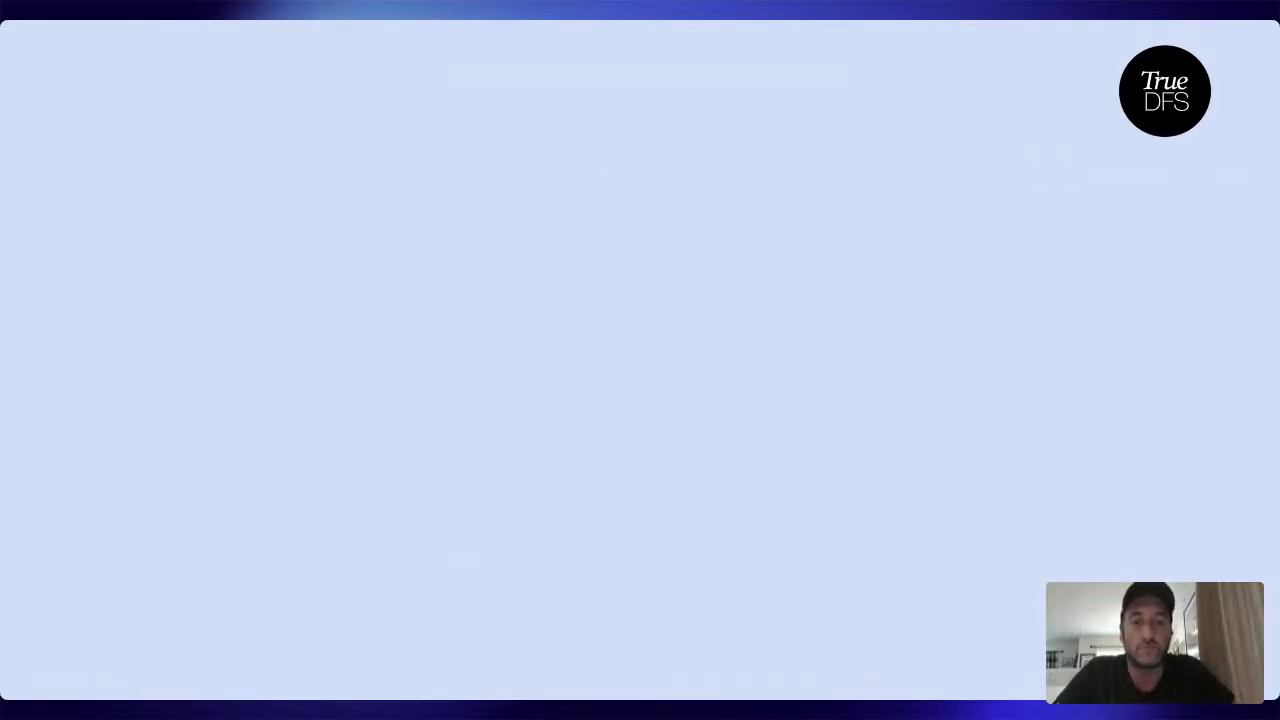
key(alt+Tab)
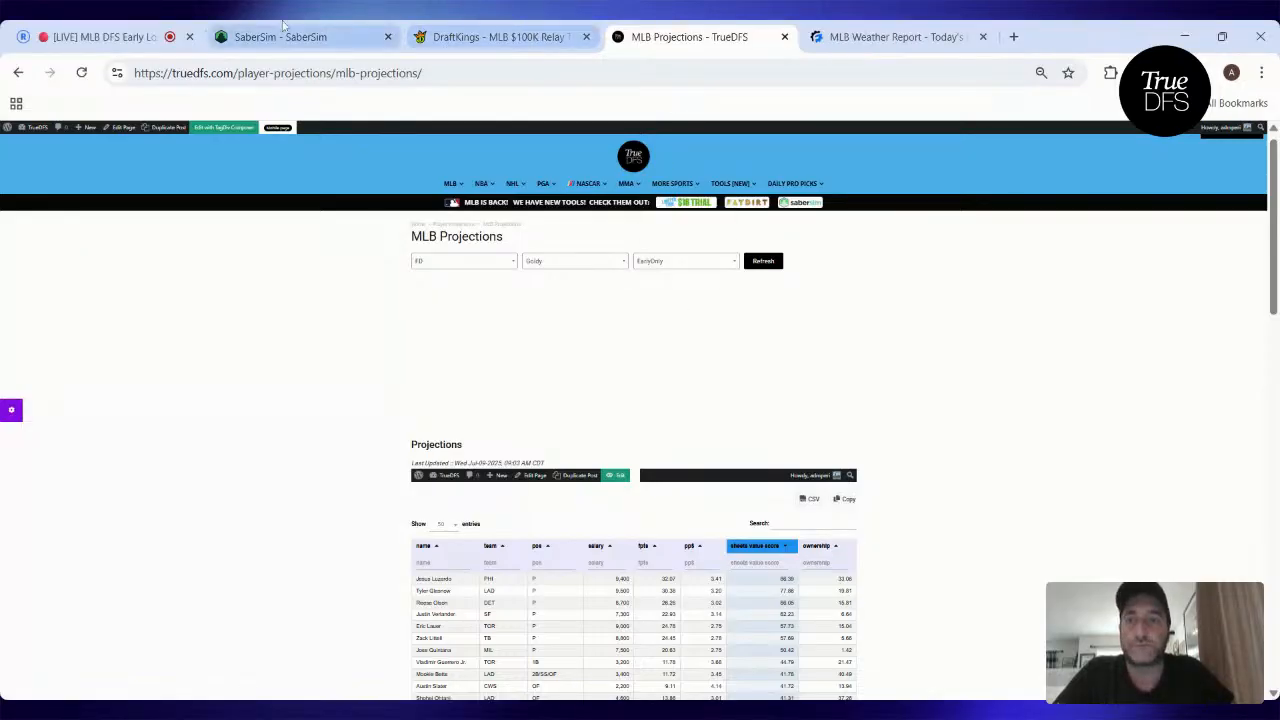
- Switch to SaberSim, sort the FanDuel pitchers by exposure and set the lineup diversity to Portfolio
click(385, 37)
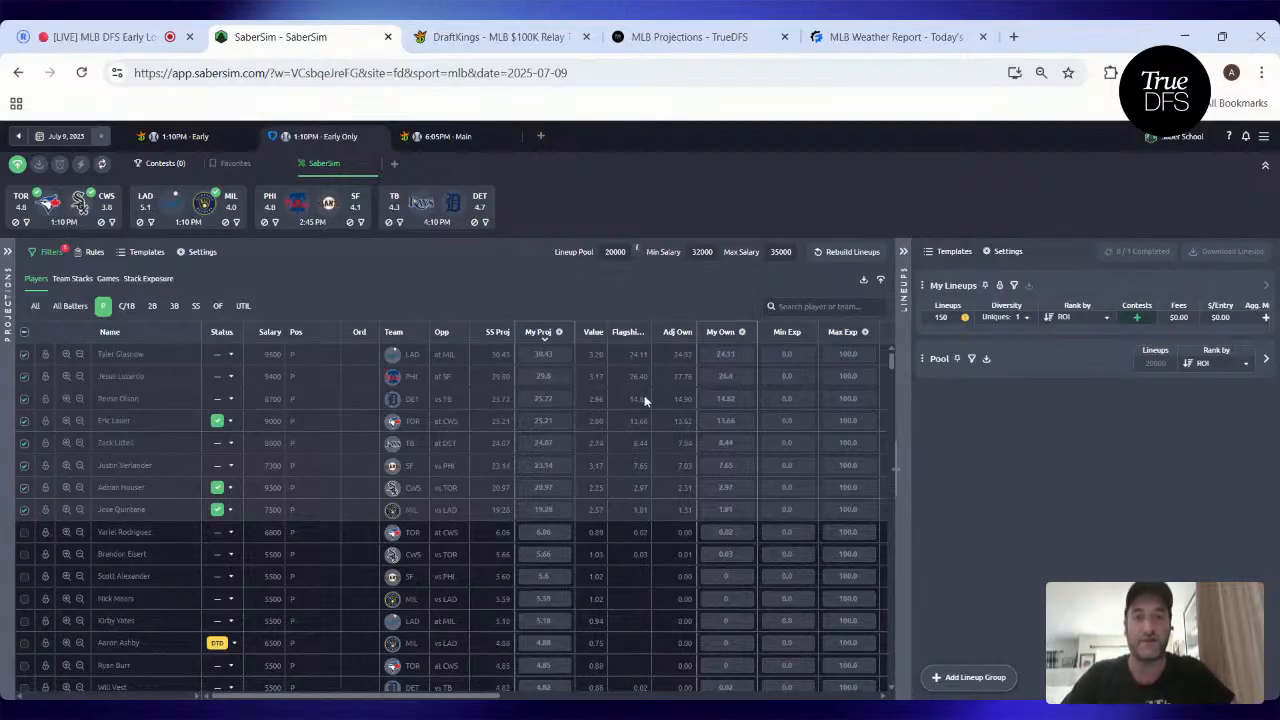
scroll(643, 381, right, 5)
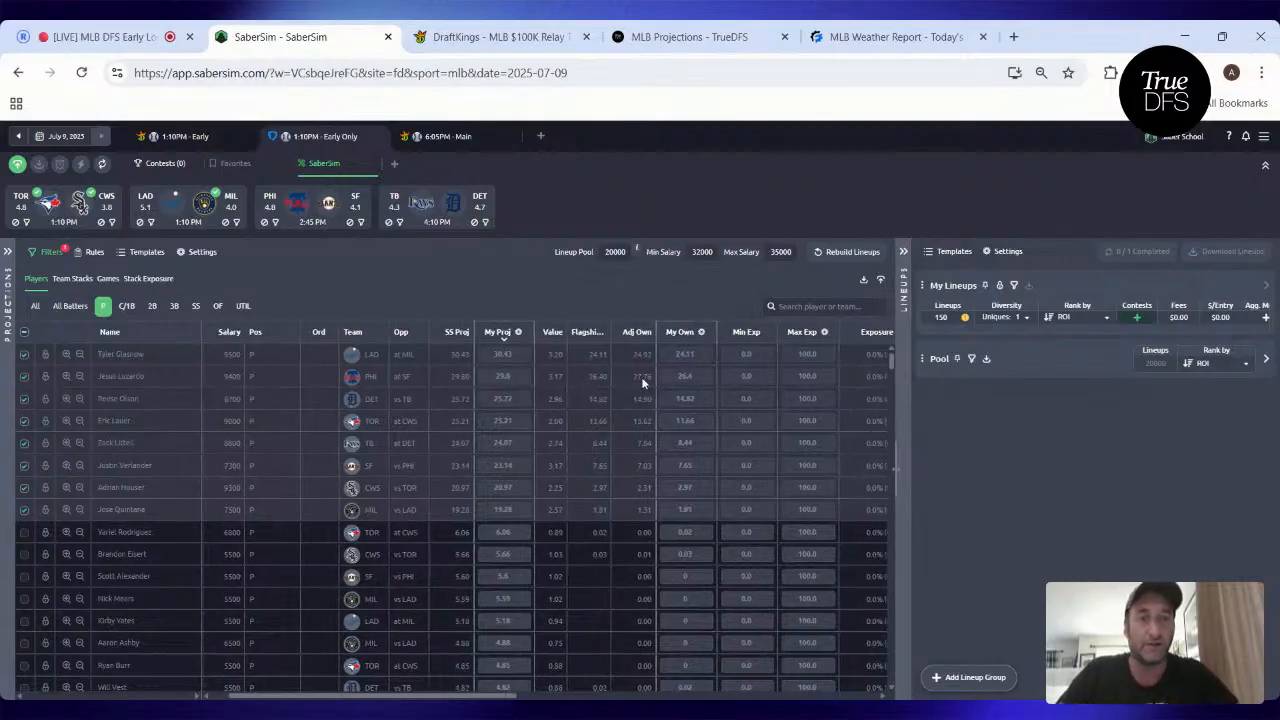
scroll(643, 381, right, 1)
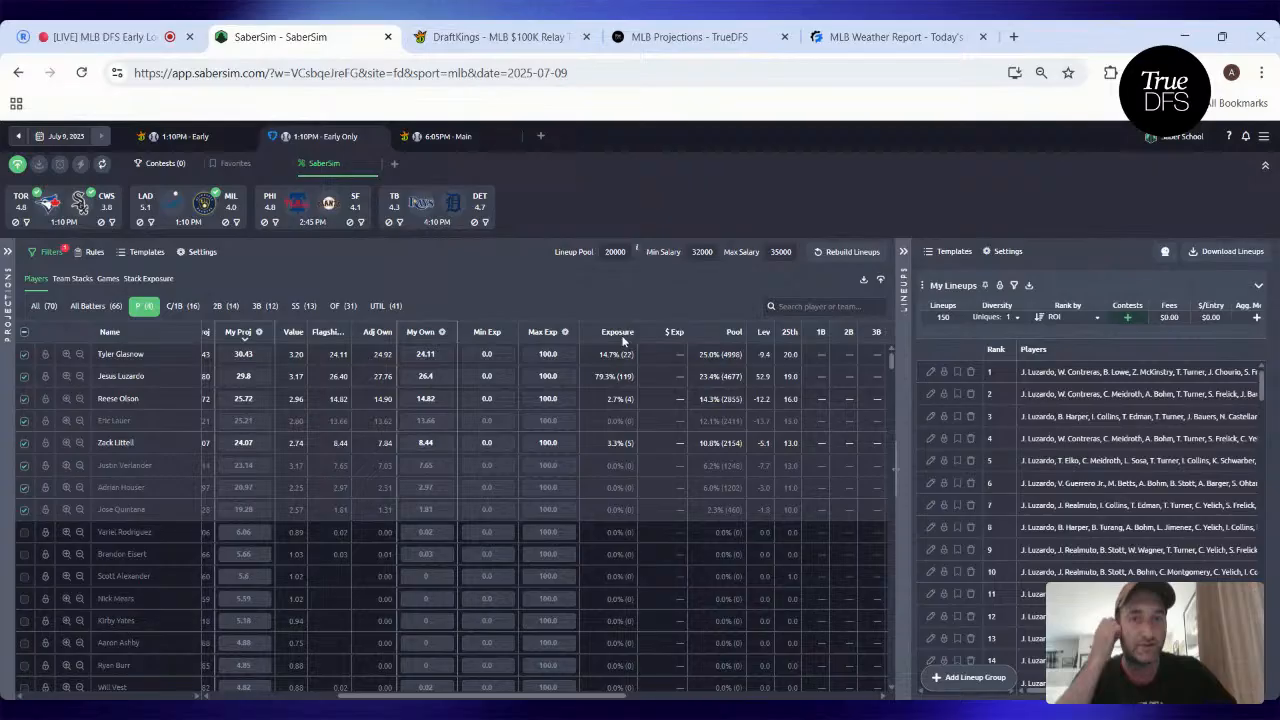
click(620, 332)
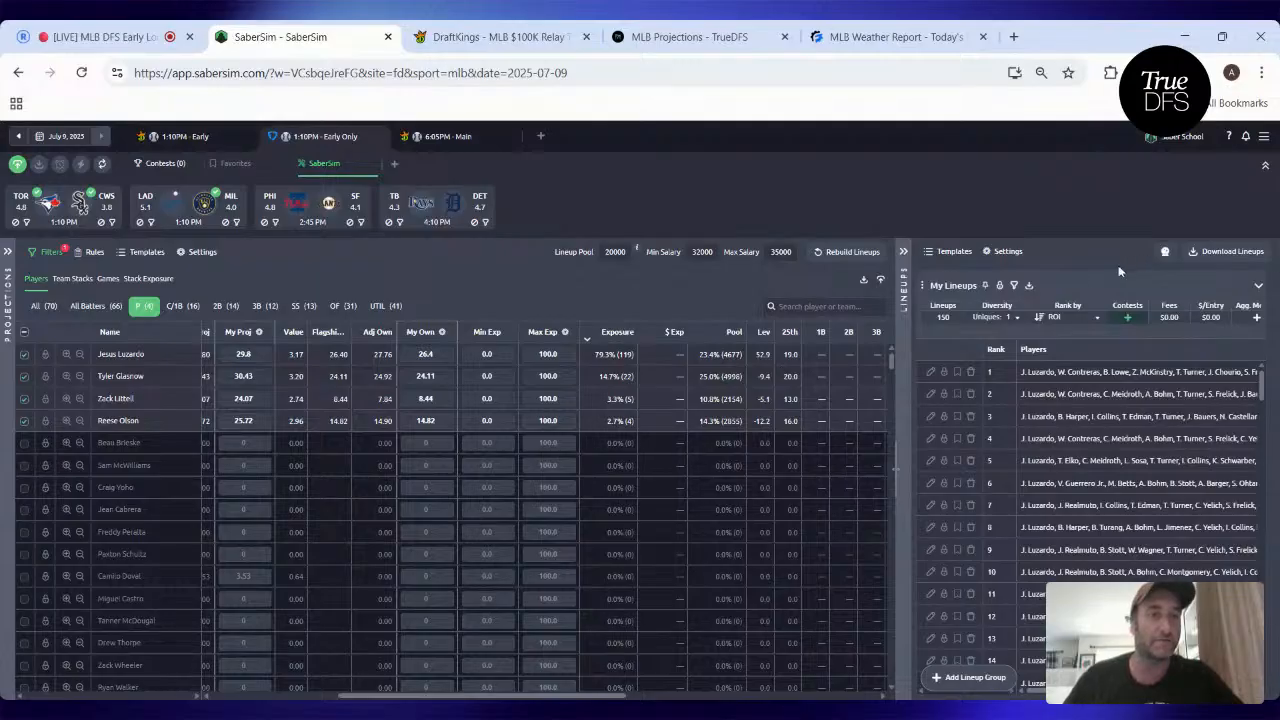
click(994, 317)
click(1001, 335)
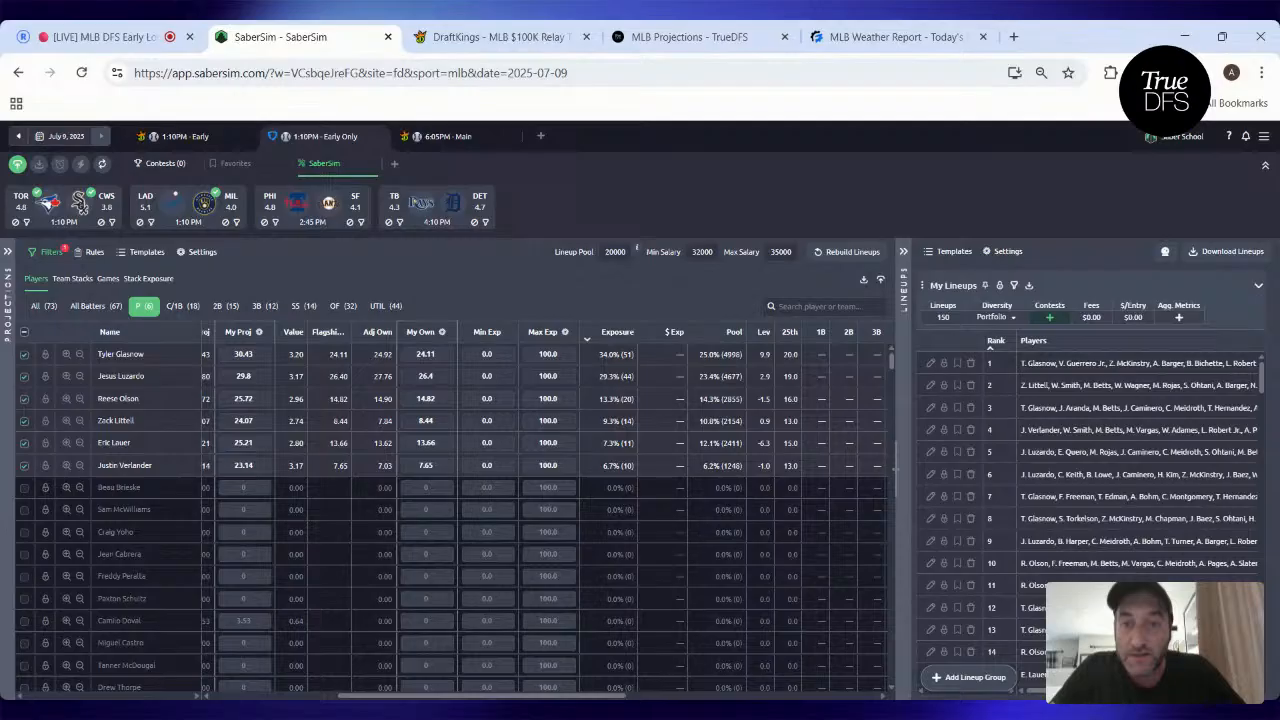
- Compare the SaberSim pitcher projections and ownership with Goldy's FD projections on TrueDFS
scroll(617, 397, left, 3)
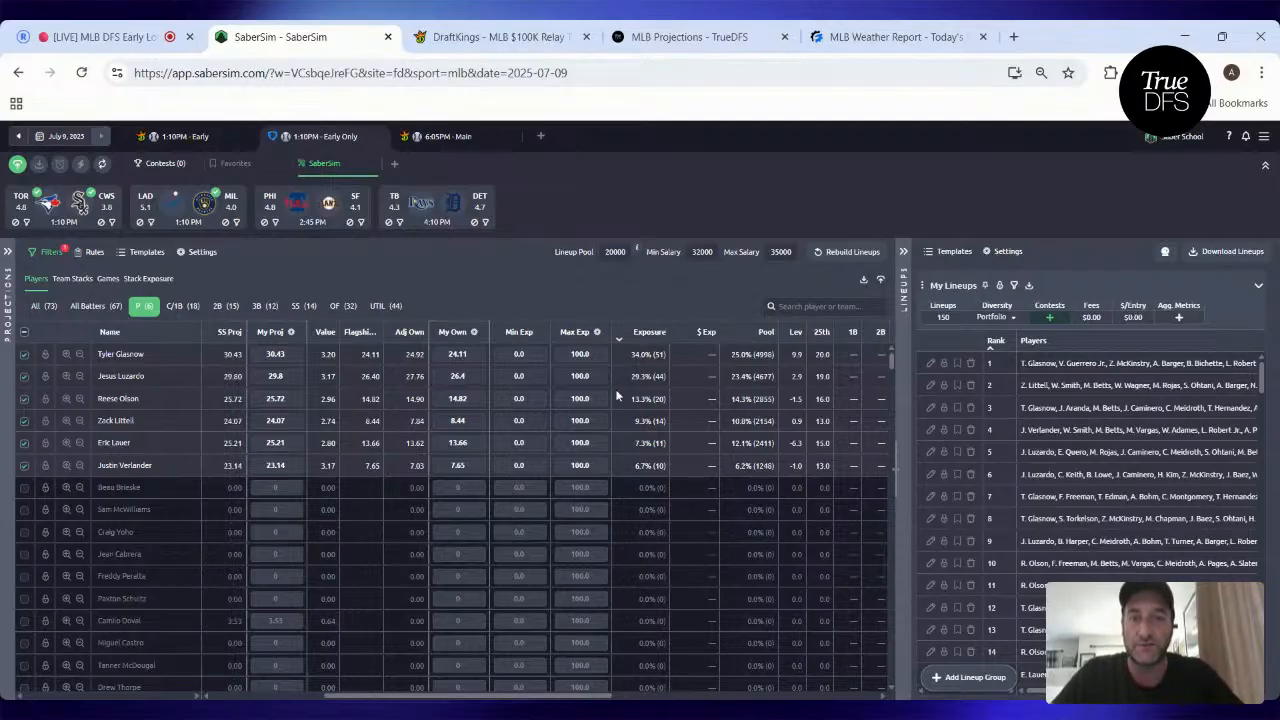
scroll(617, 397, left, 2)
scroll(450, 510, left, 2)
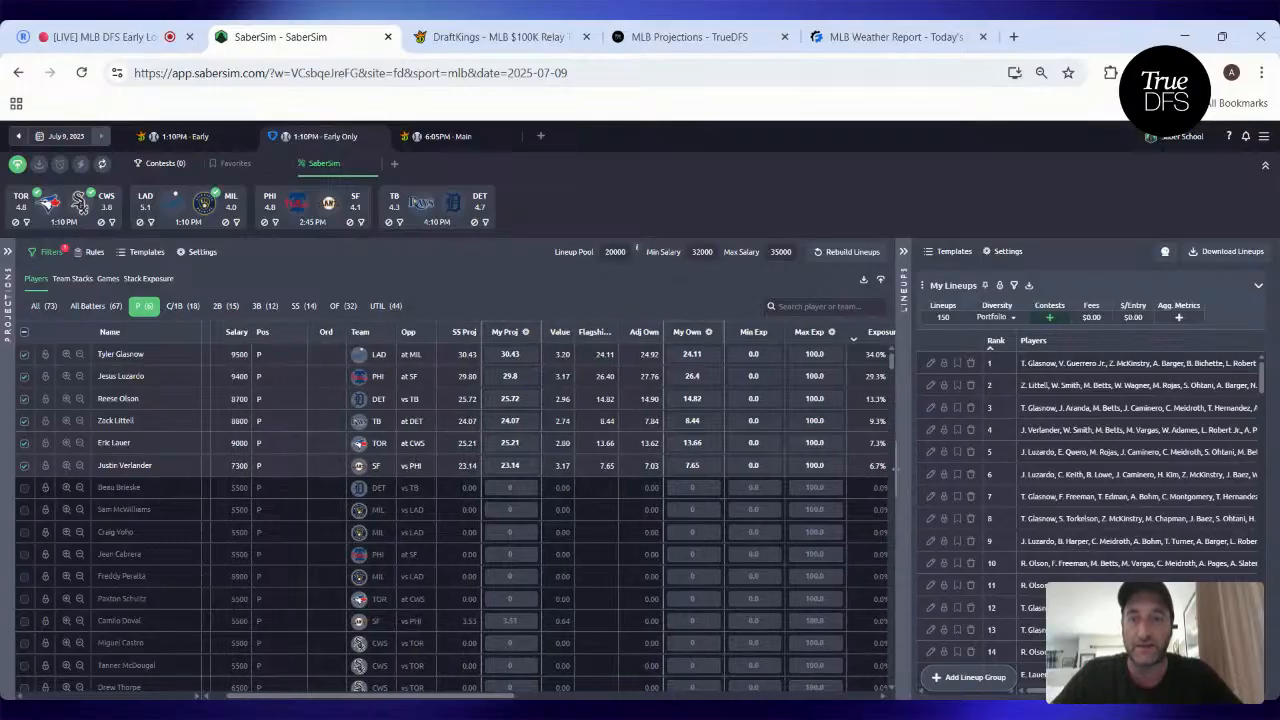
click(713, 37)
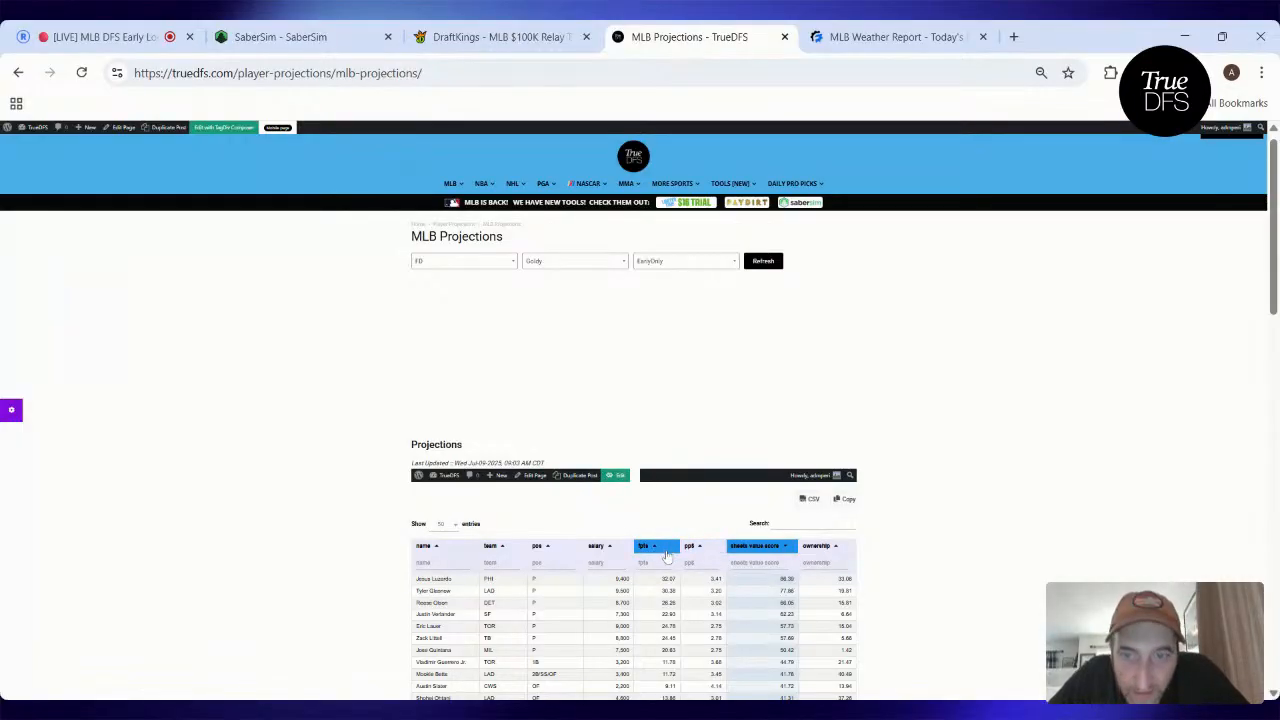
click(280, 37)
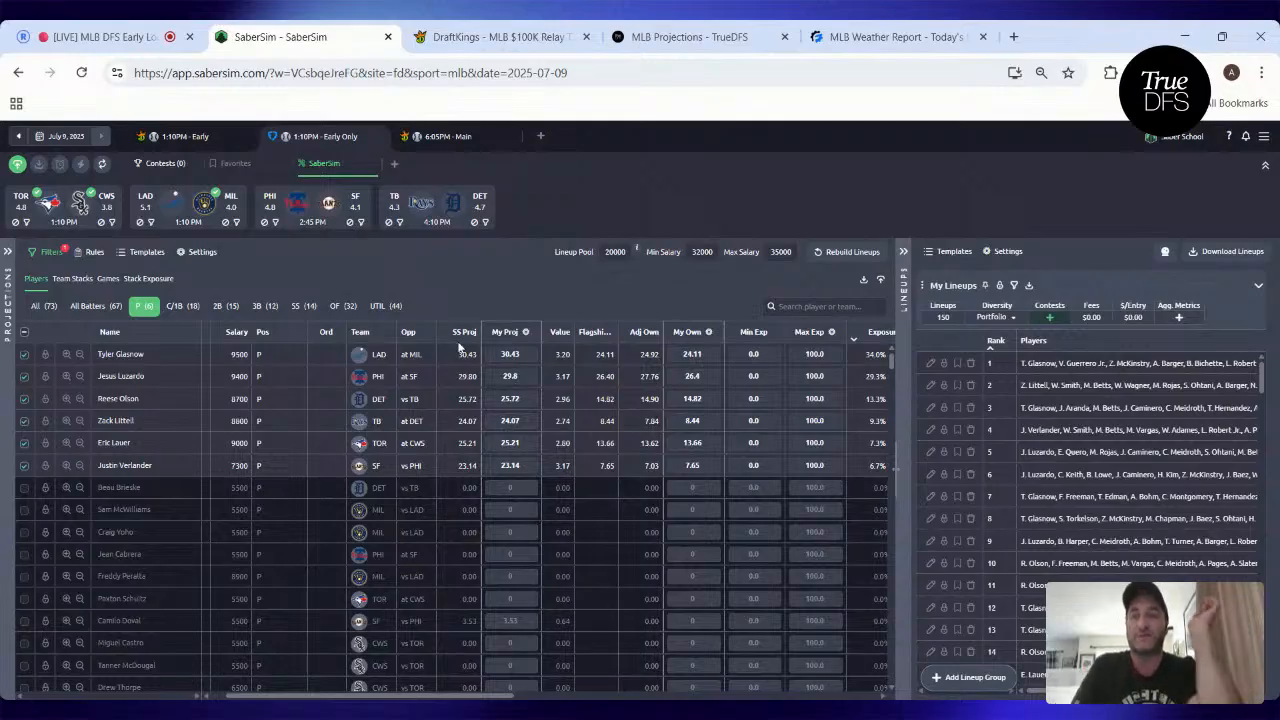
- Examine the FanDuel build's exposure by stack type and by team stack
click(160, 281)
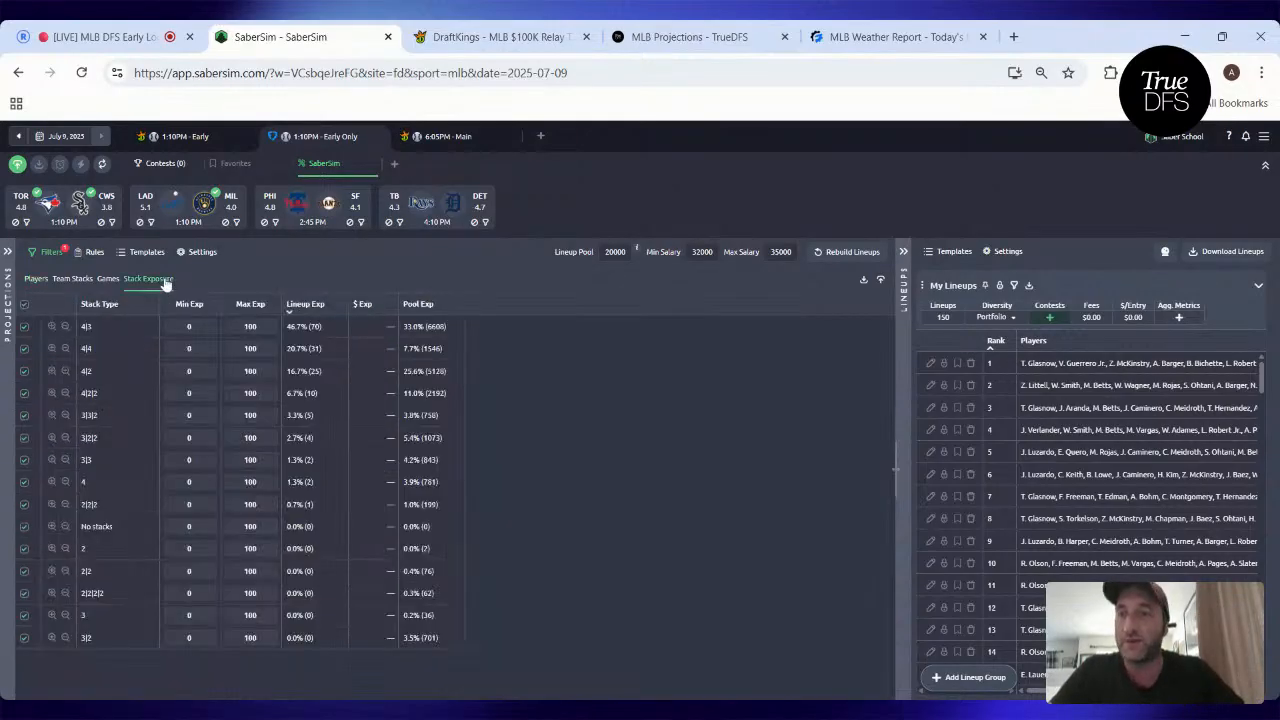
click(86, 283)
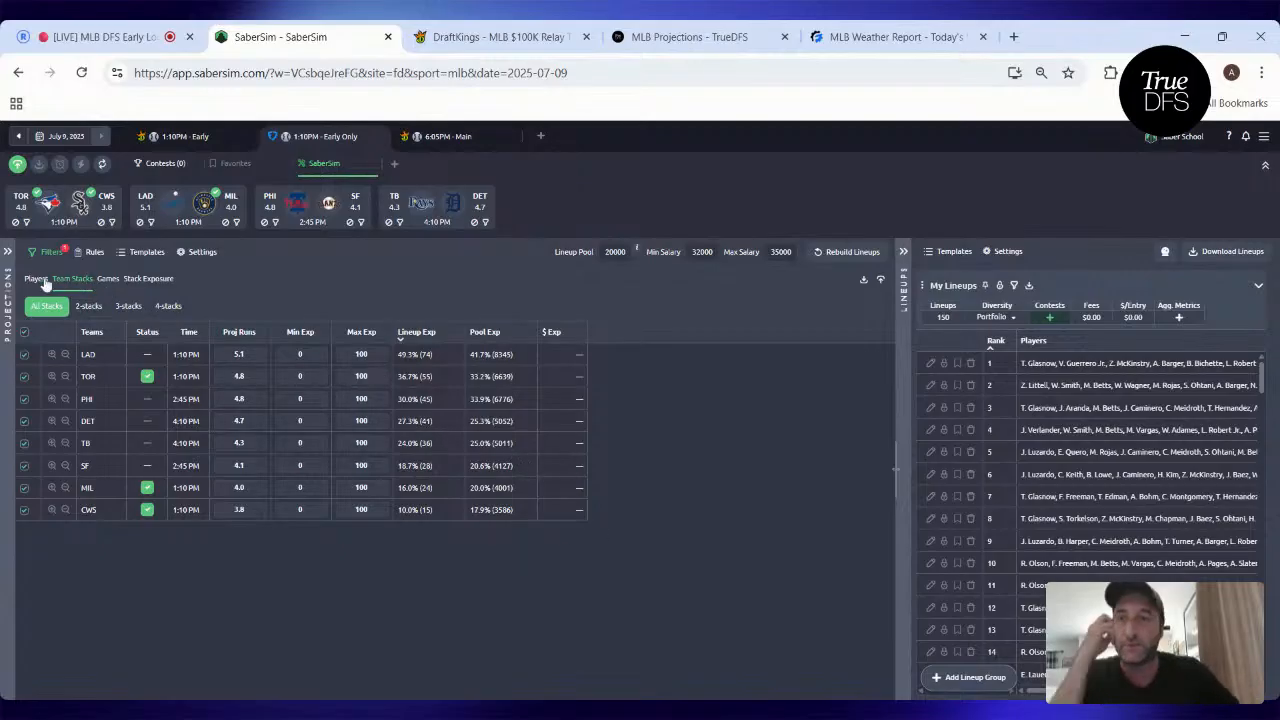
- List all batters and examine their lineup exposures alongside their projections and ownership
click(40, 280)
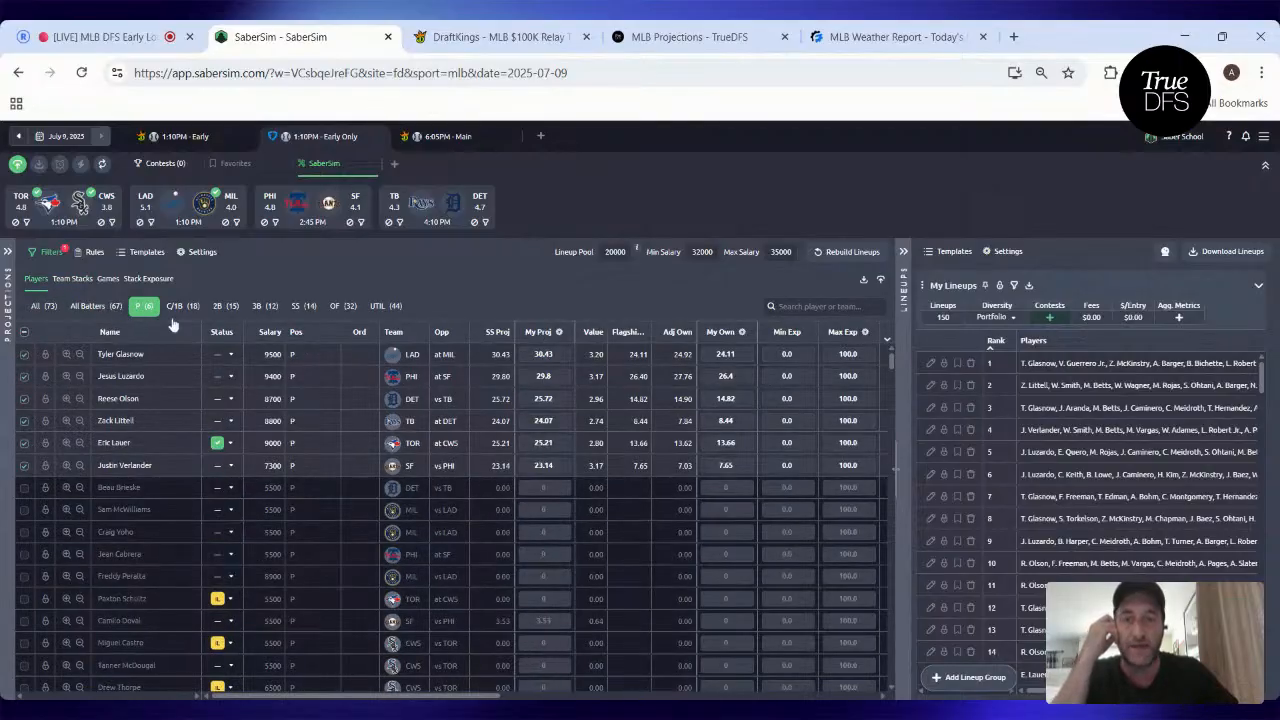
scroll(662, 378, right, 5)
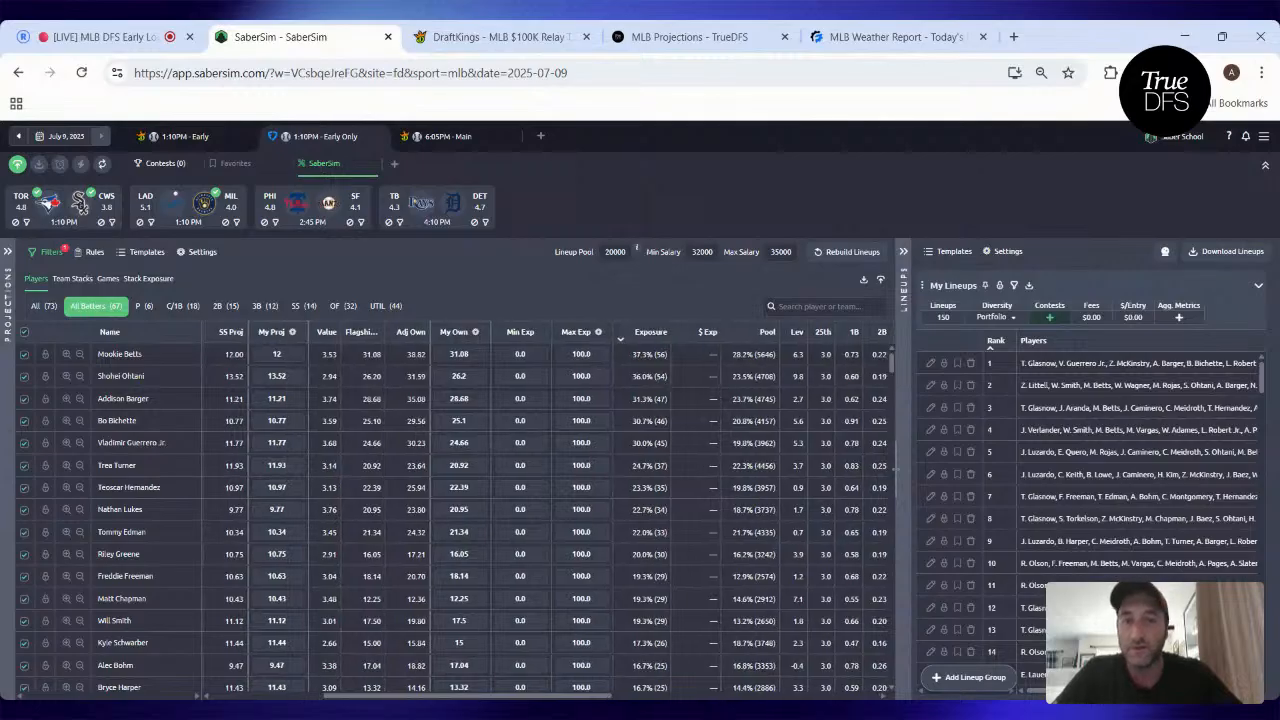
scroll(546, 509, left, 1)
scroll(636, 376, left, 5)
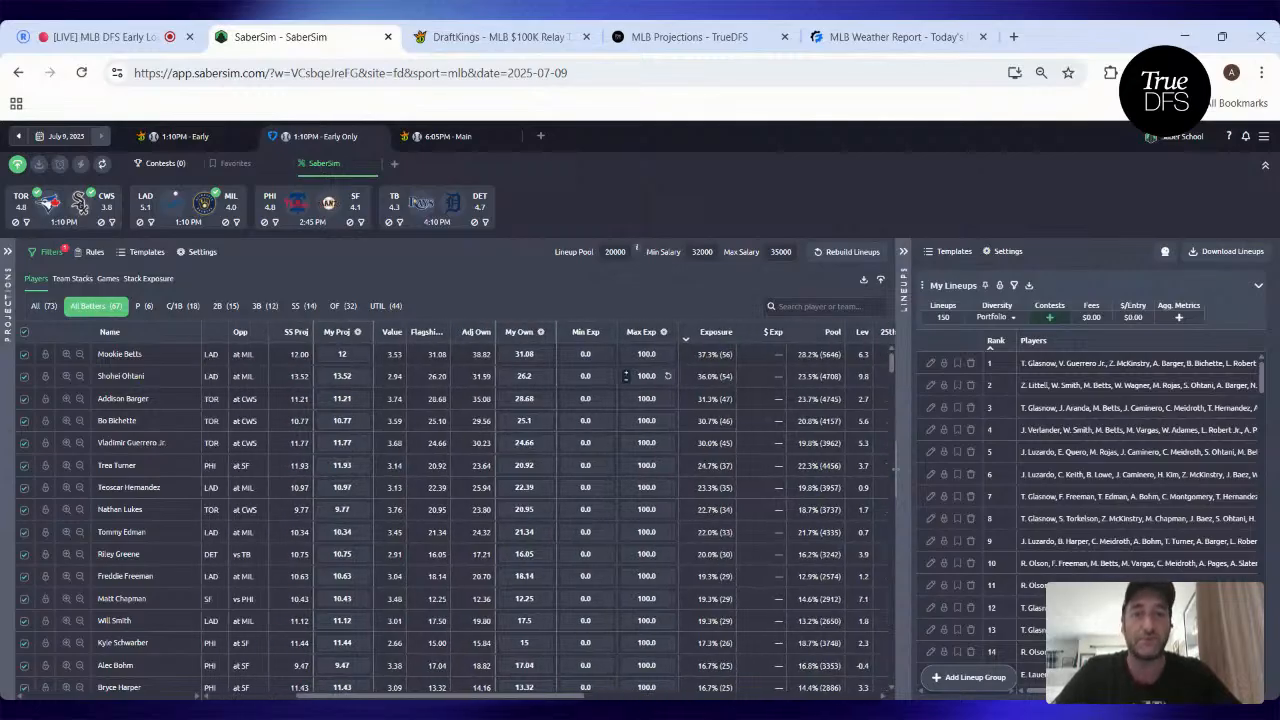
scroll(636, 376, right, 5)
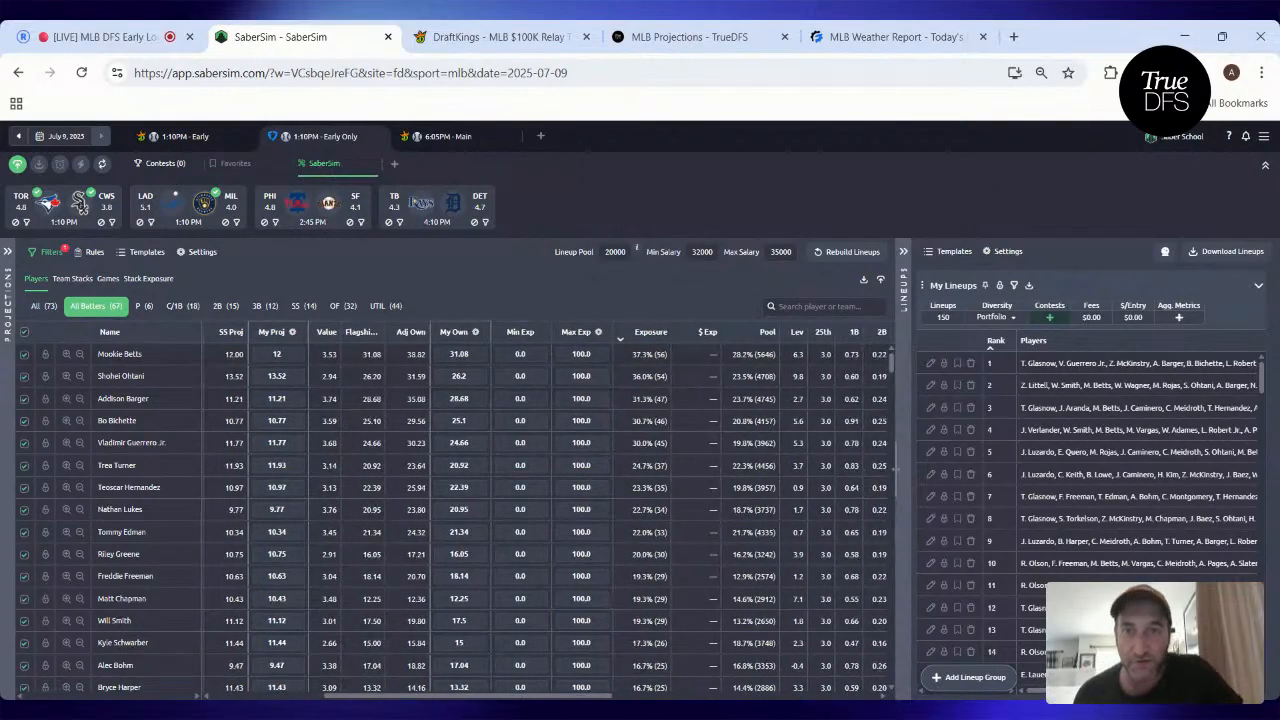
scroll(636, 376, left, 5)
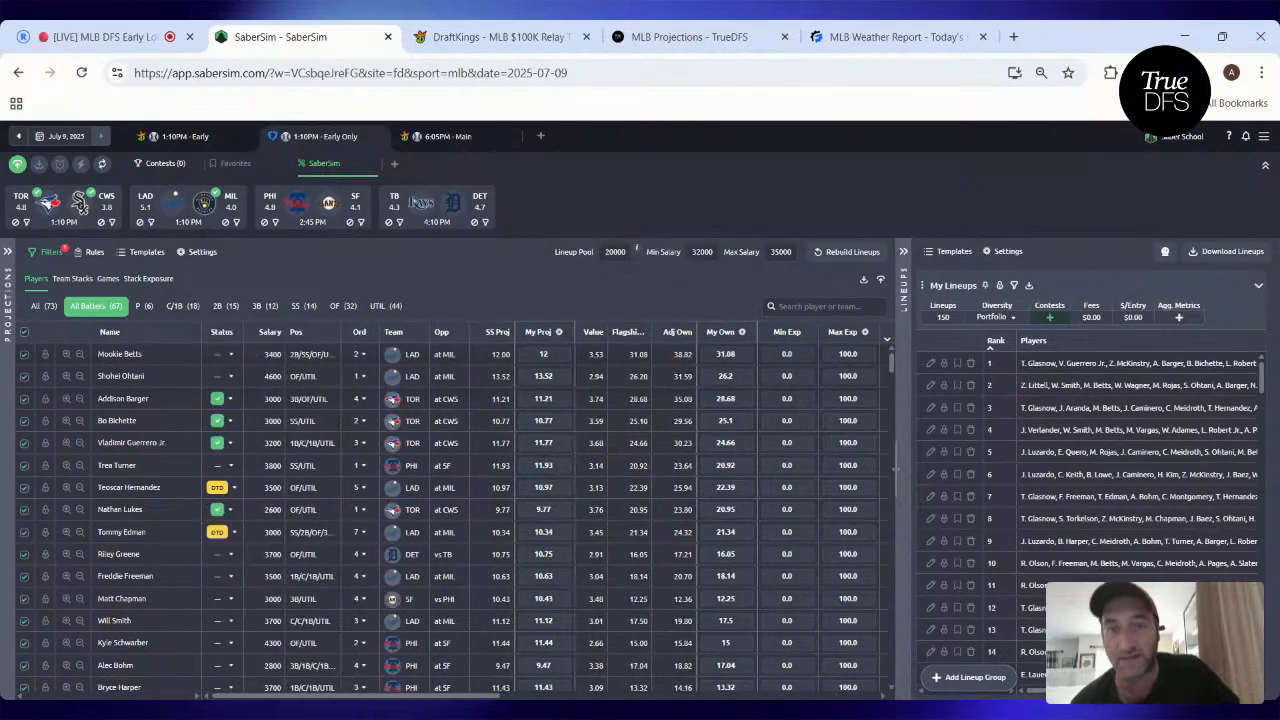
- Create a new build for the FanDuel Early Only slate and rename it Goldy's
click(394, 163)
mouse_move(418, 174)
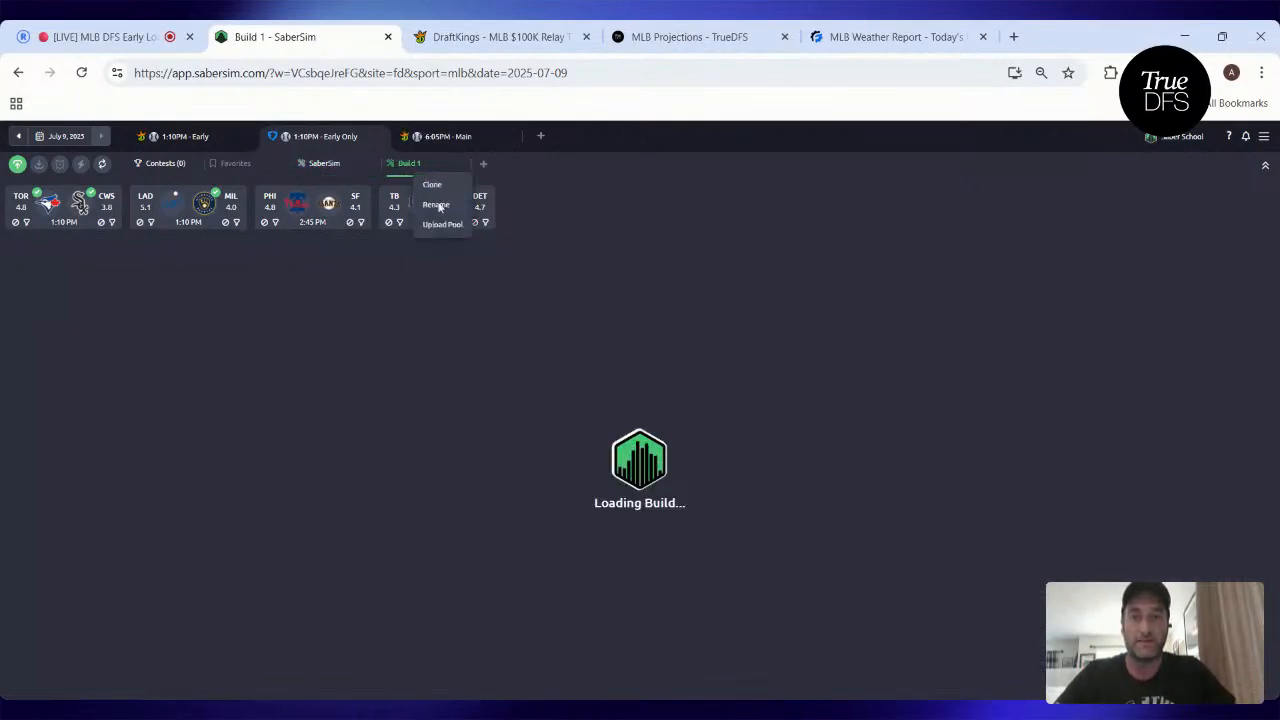
click(436, 205)
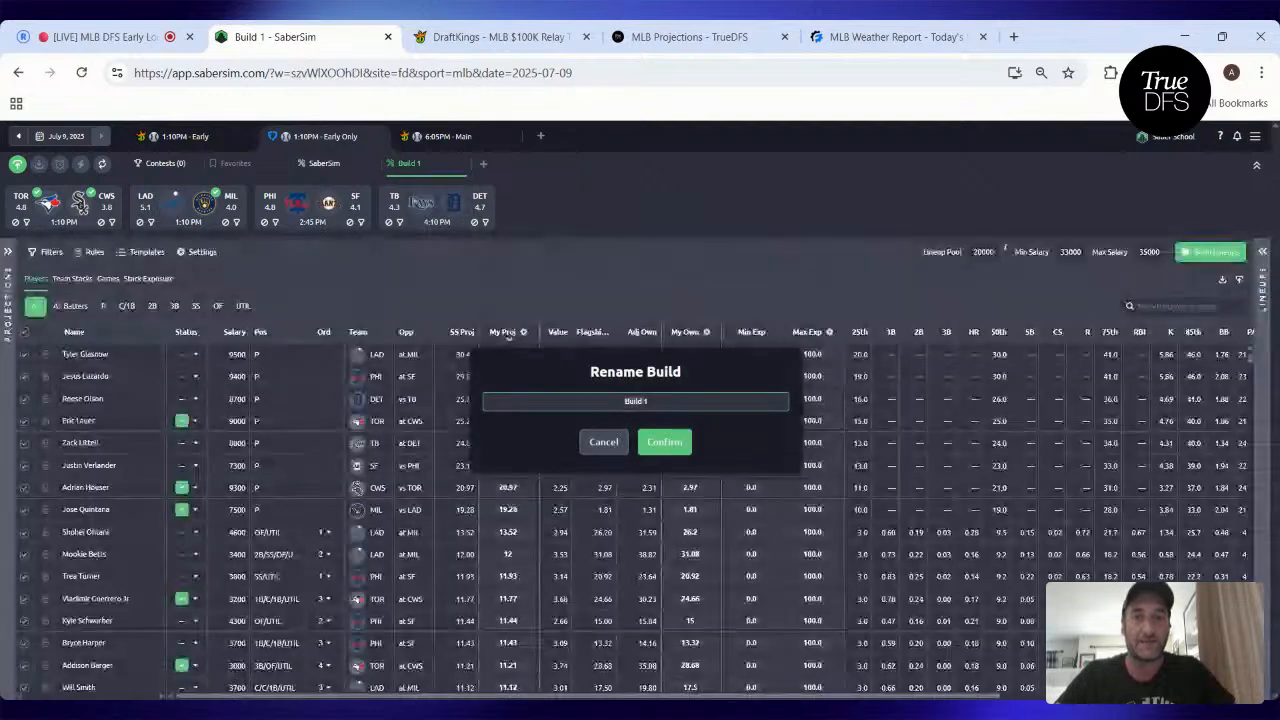
key(ctrl+a)
key(BackSpace)
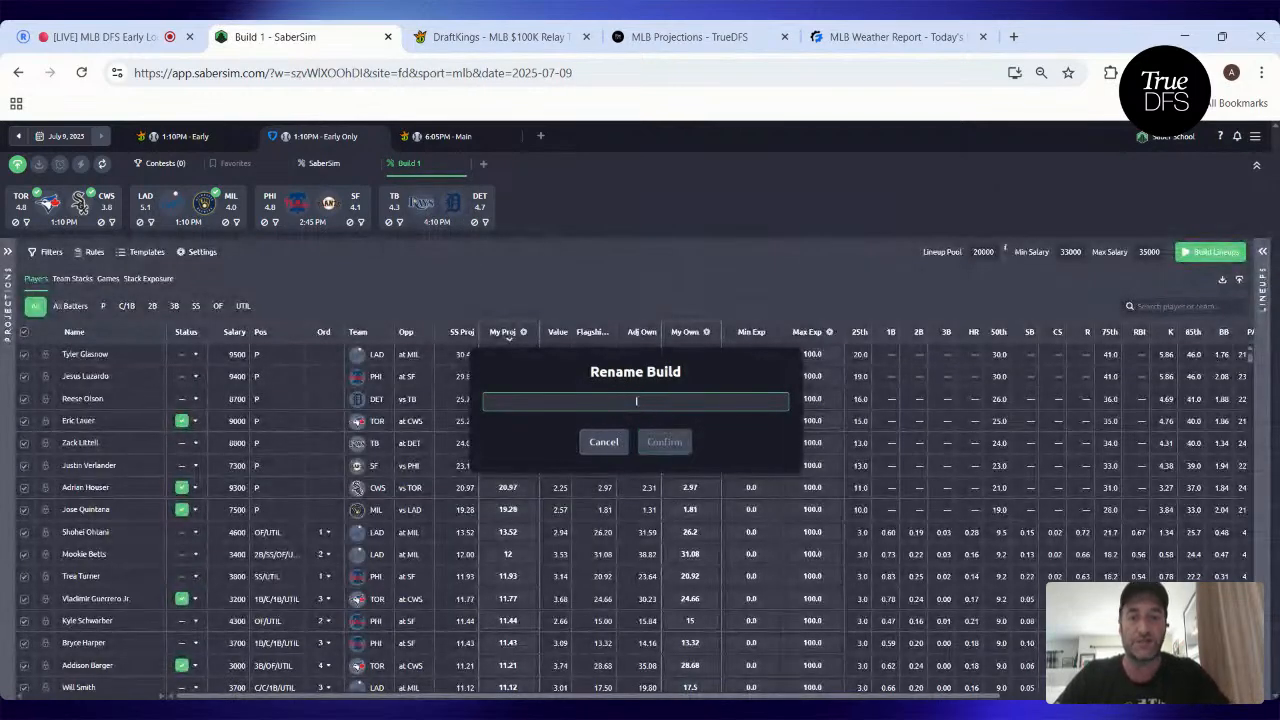
text(Goldy's)
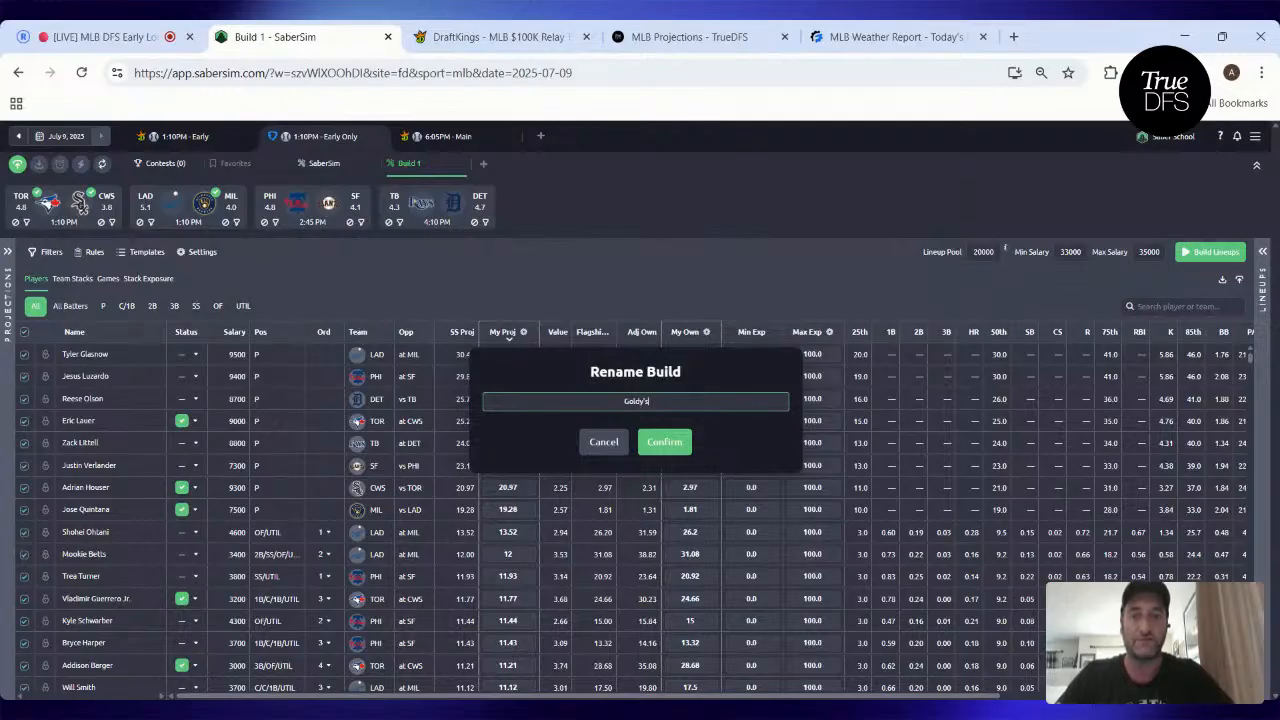
click(664, 441)
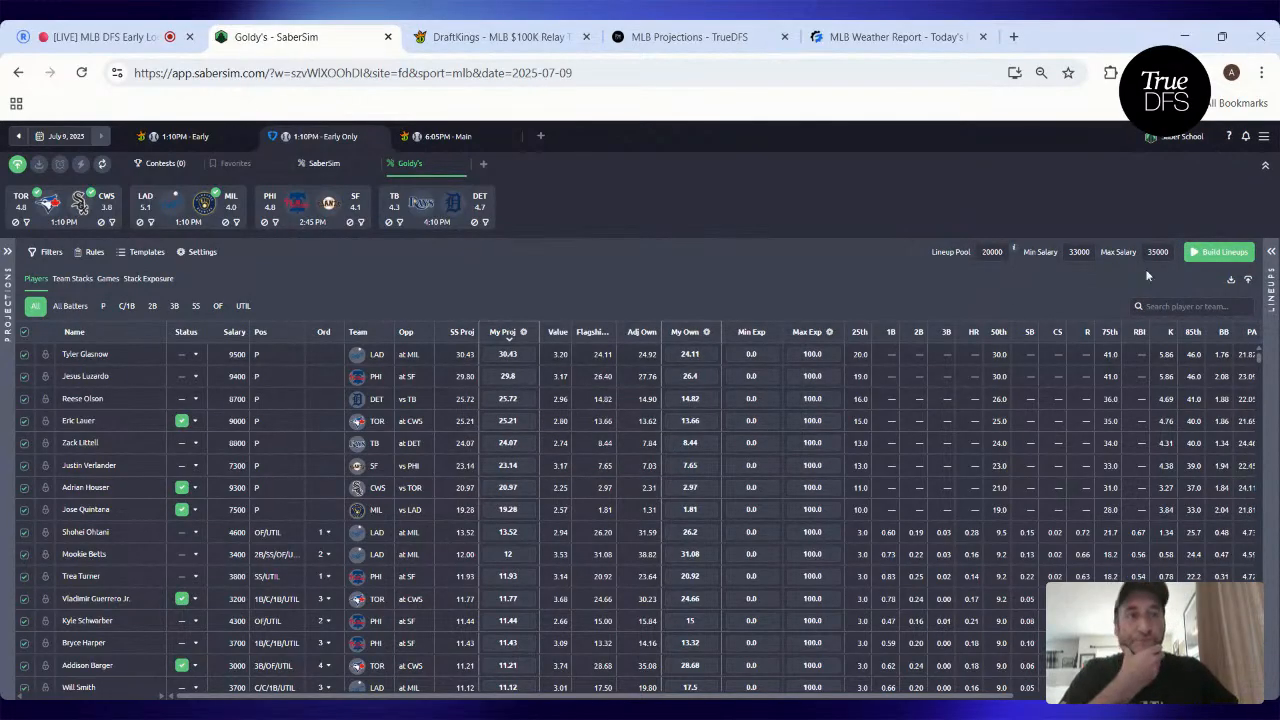
- Upload the FanDuel projections CSV as custom player data and save it as a new projections source named Goldy
click(1248, 282)
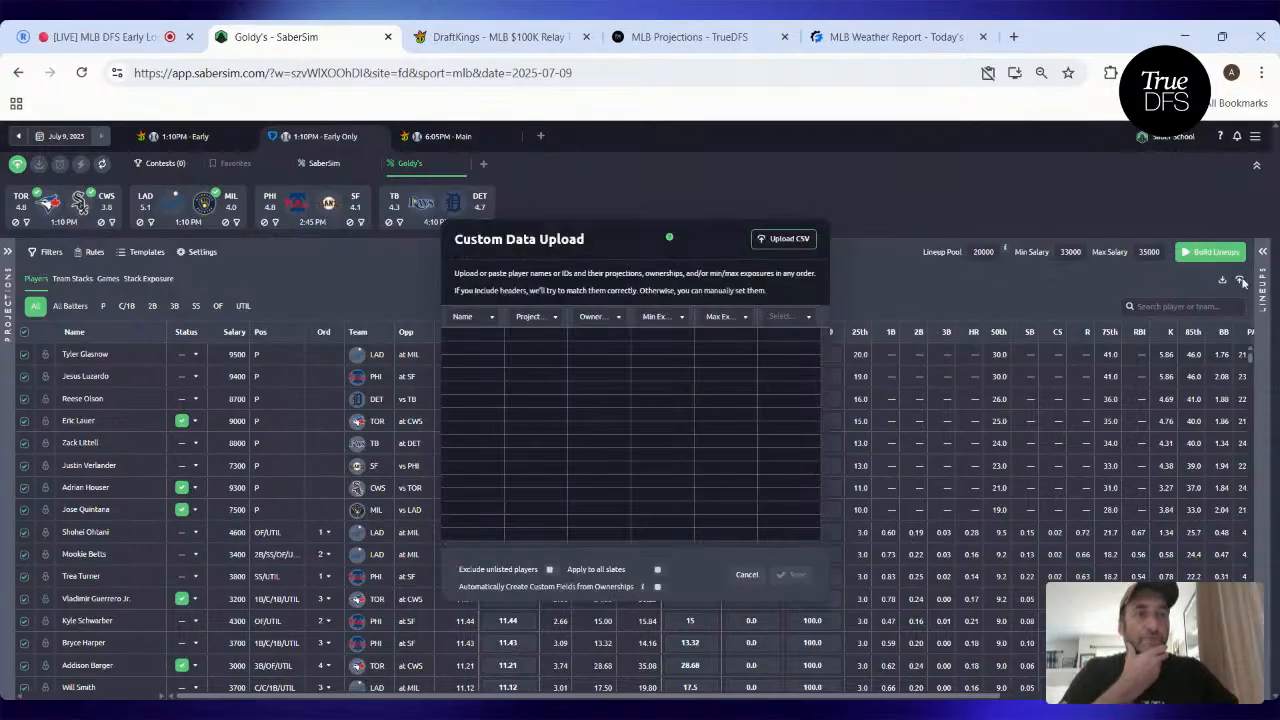
click(757, 248)
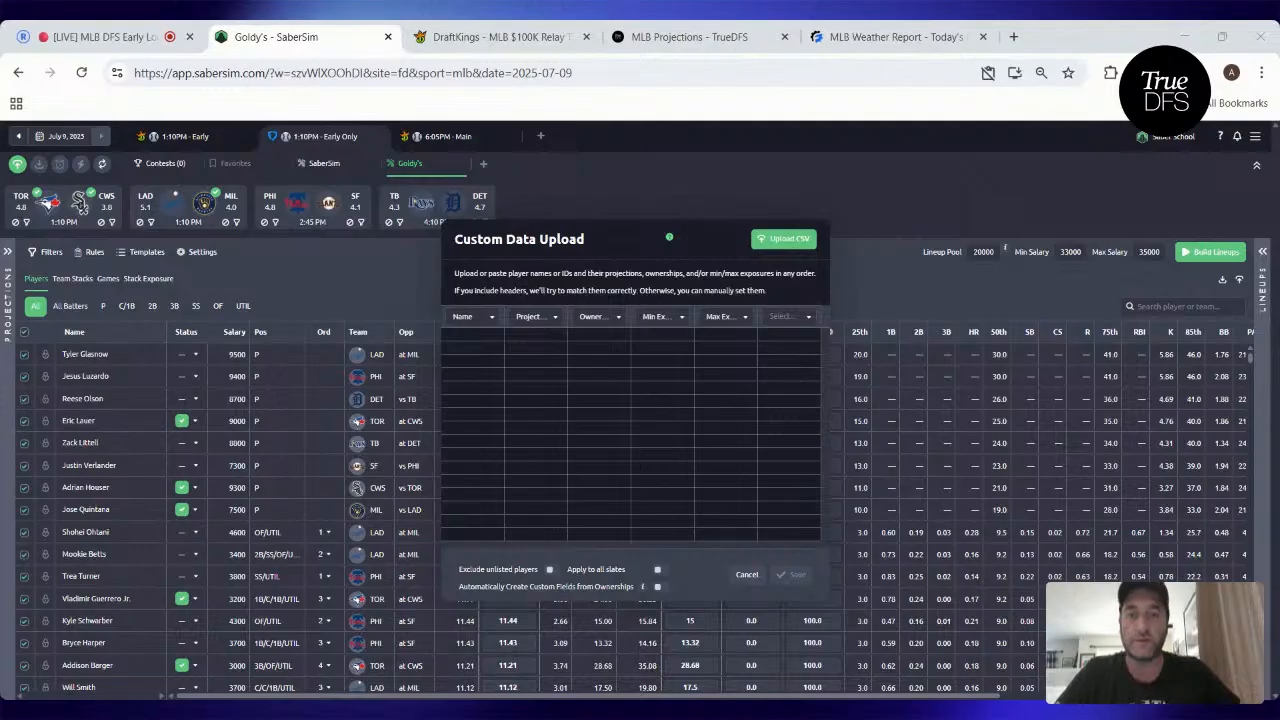
double_click(597, 260)
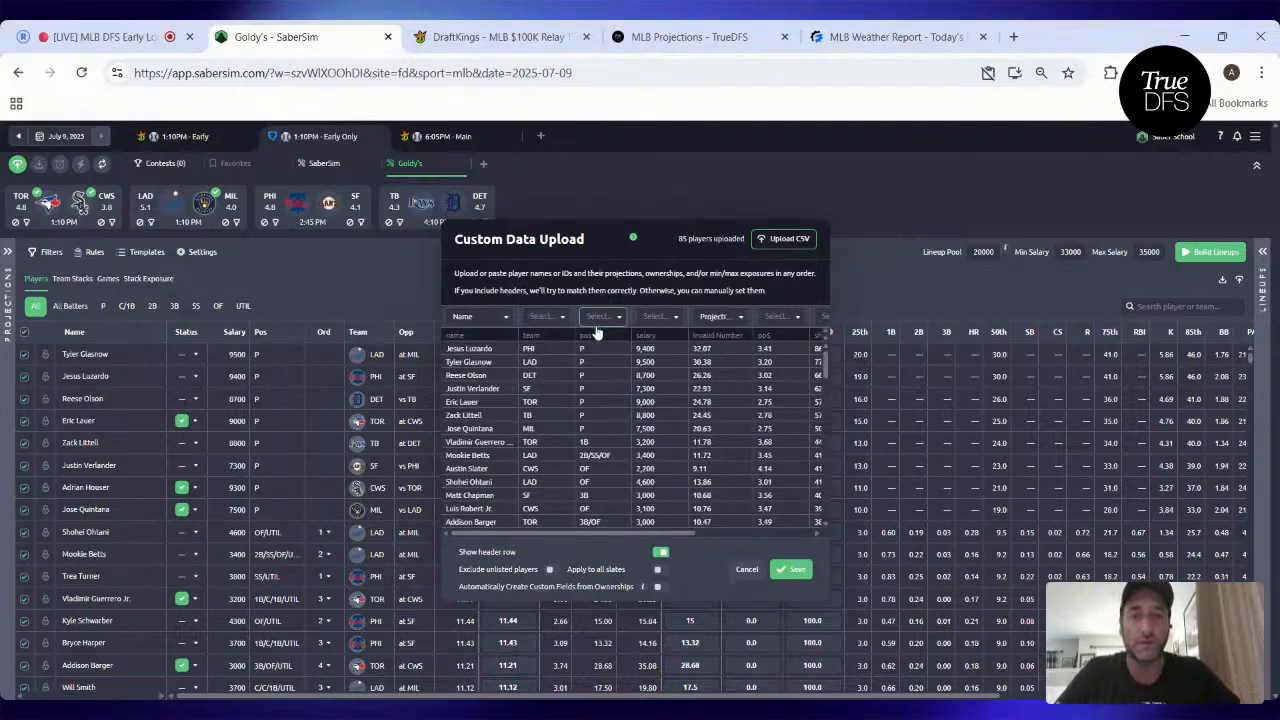
drag(664, 533, 779, 531)
click(786, 569)
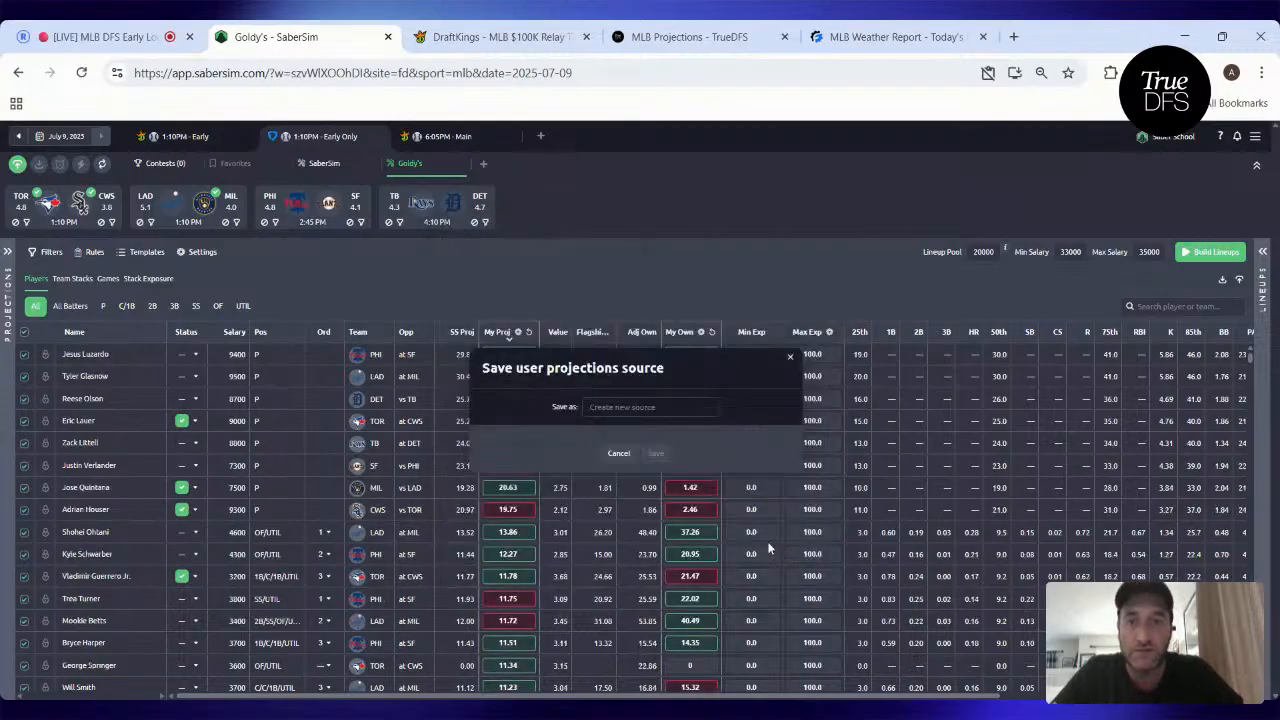
click(637, 407)
text(Goldy)
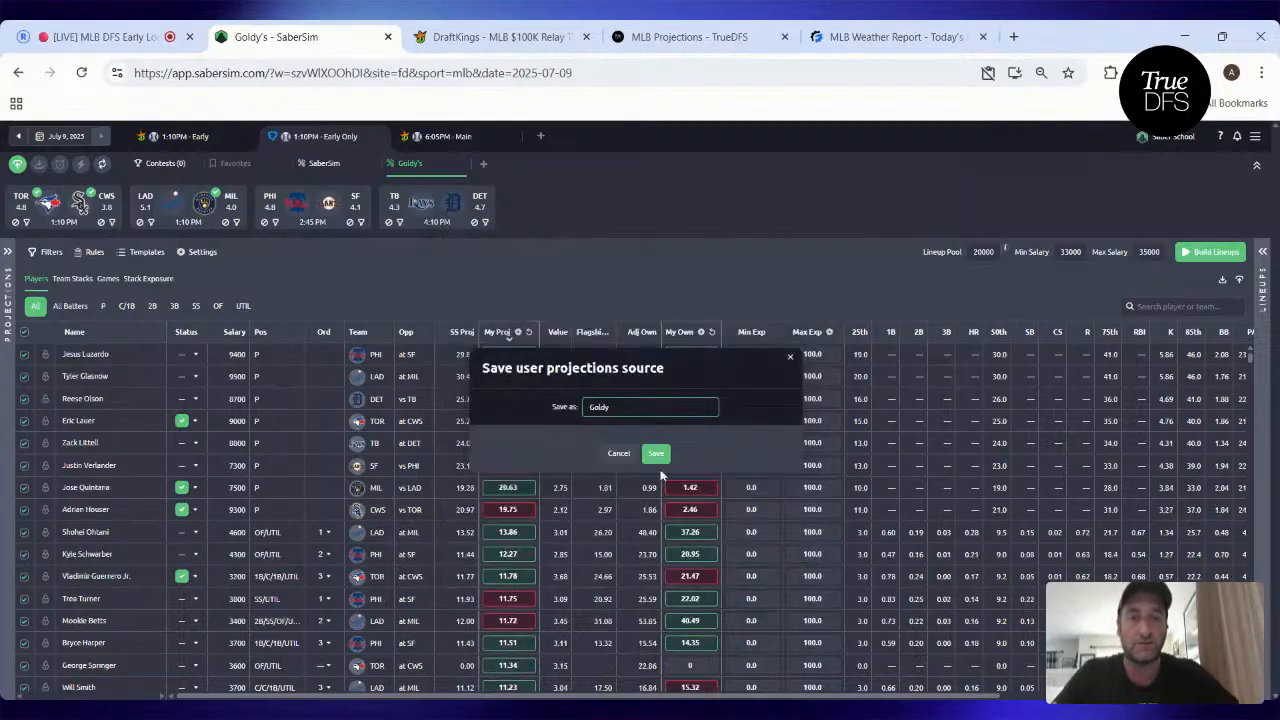
click(652, 454)
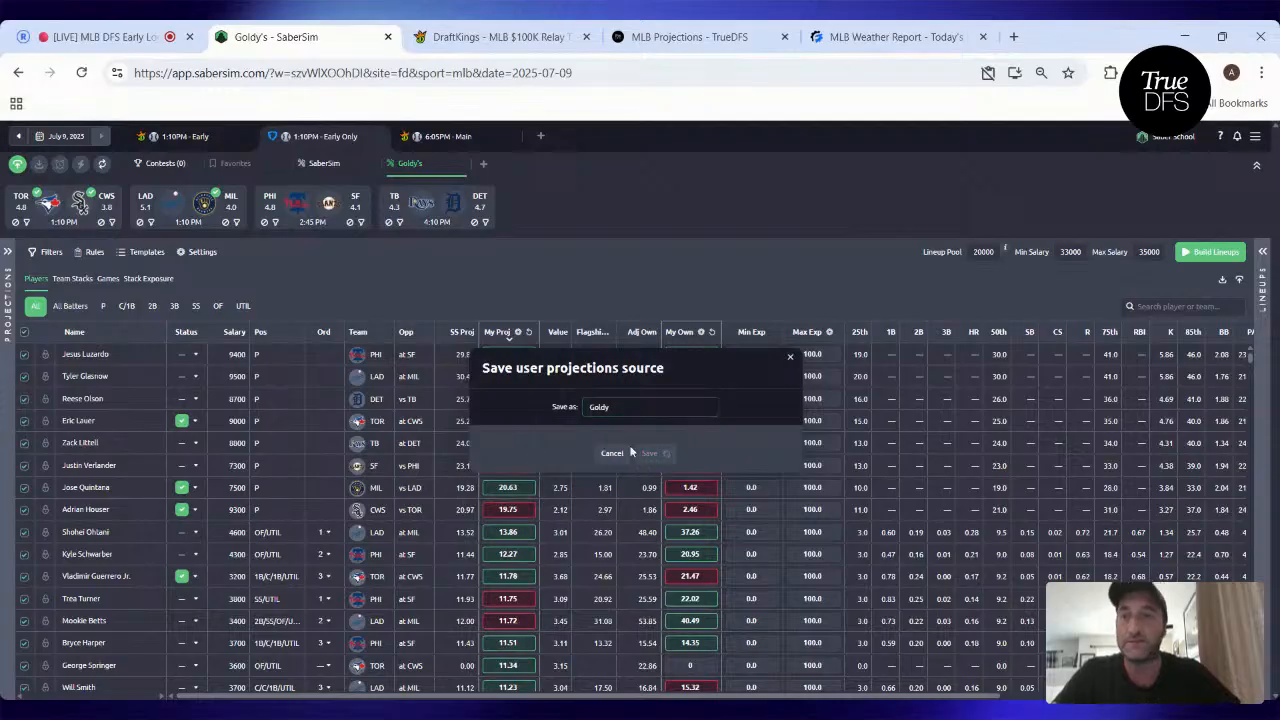
- Enable the saved MLB filter for the player pool and build the lineups with a minimum salary of 32000
click(102, 306)
click(46, 252)
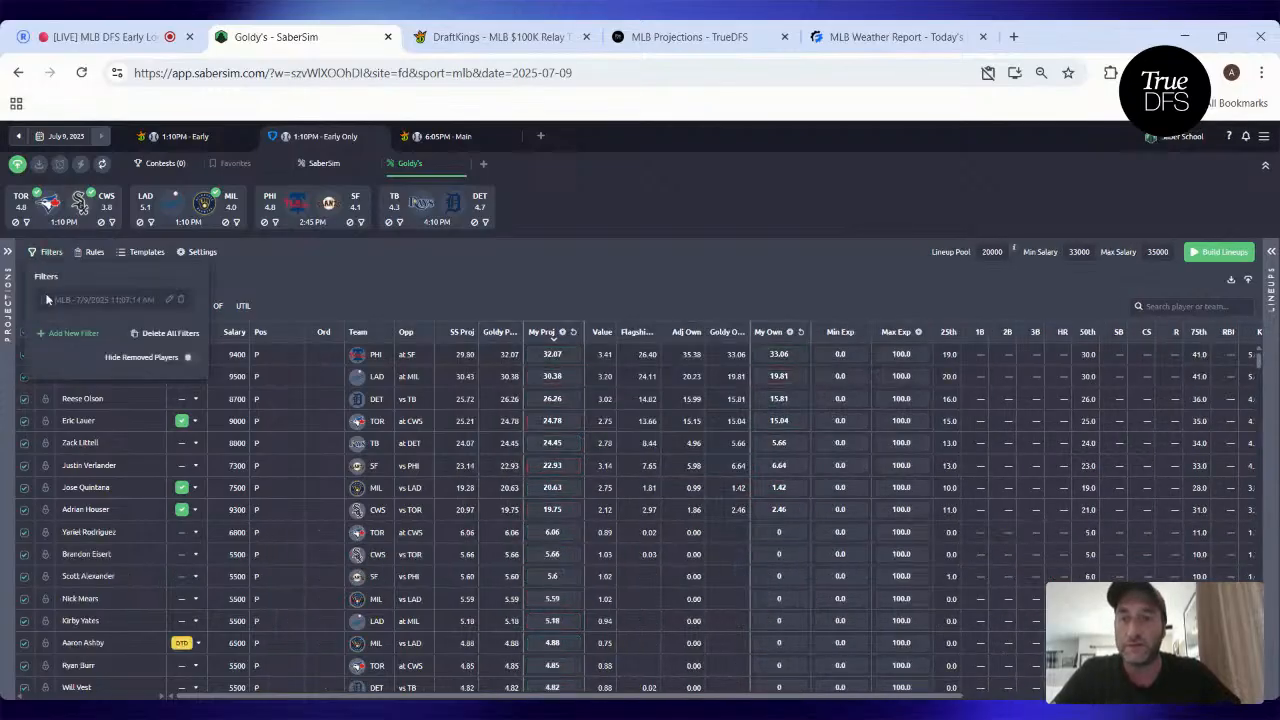
click(46, 299)
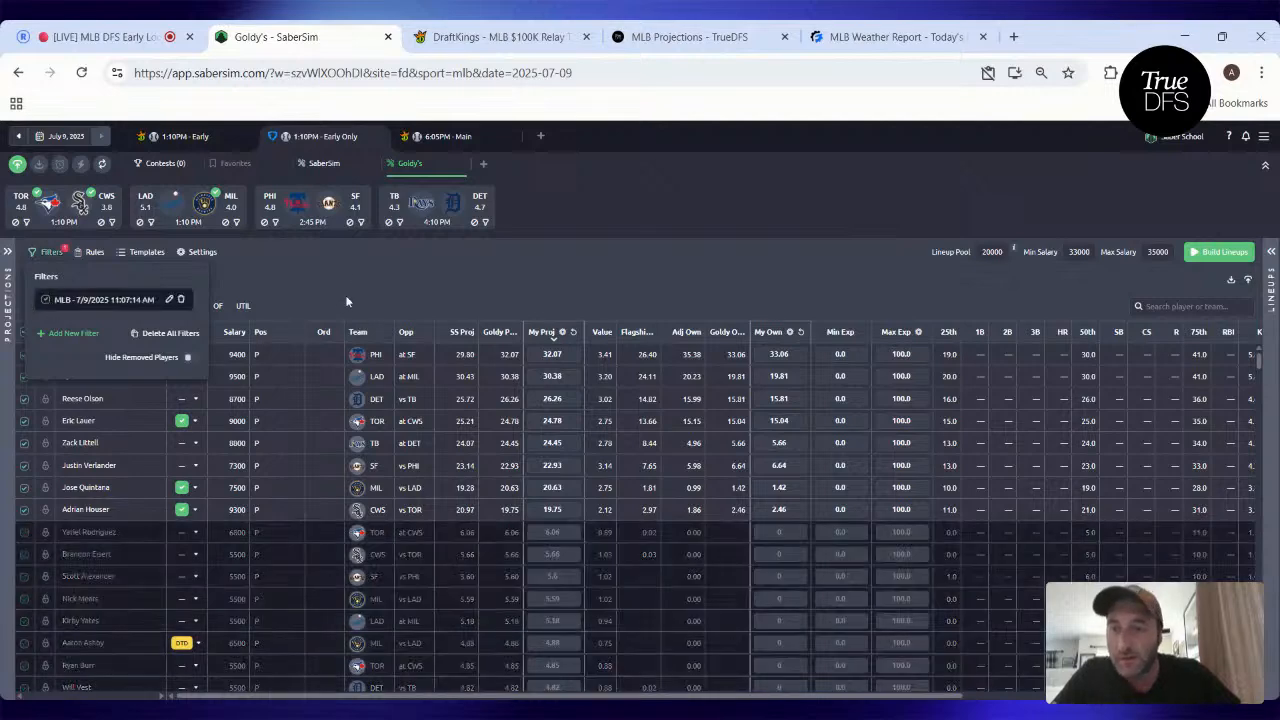
click(357, 265)
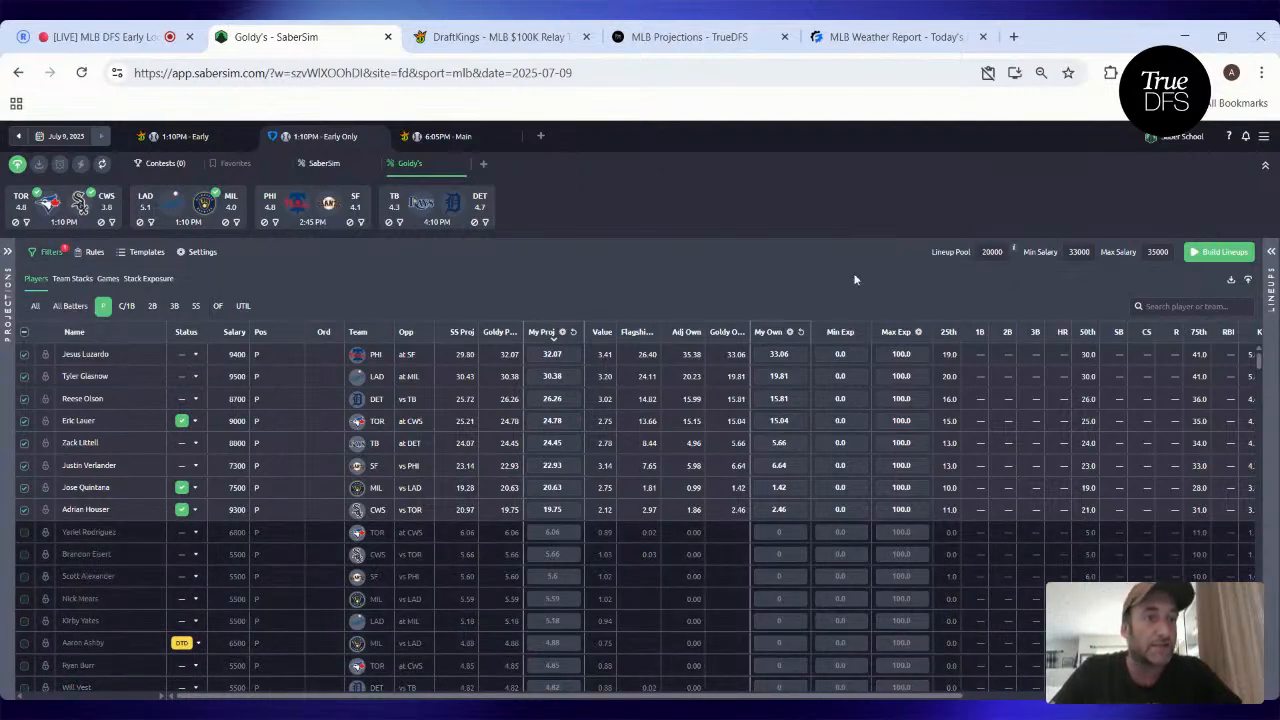
click(1079, 252)
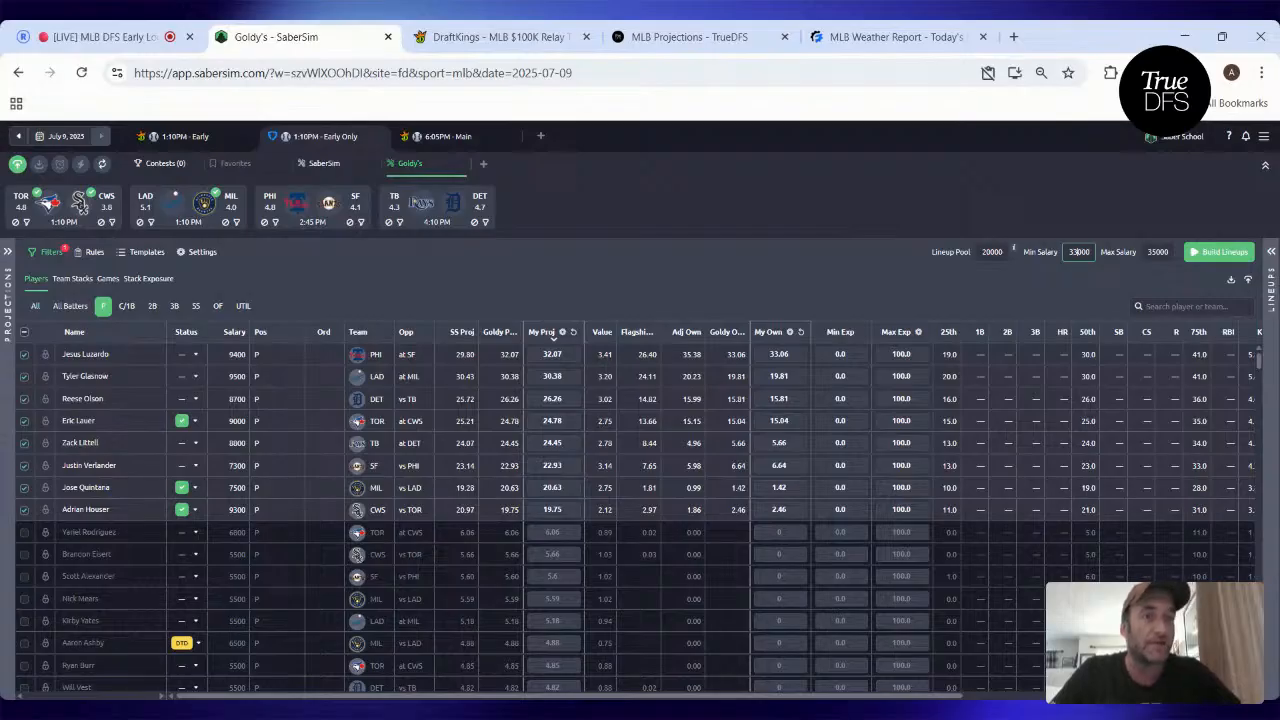
click(1220, 252)
- Search Google in a new browser tab for "tyler glasnow milb" and open his MiLB player page
click(1013, 36)
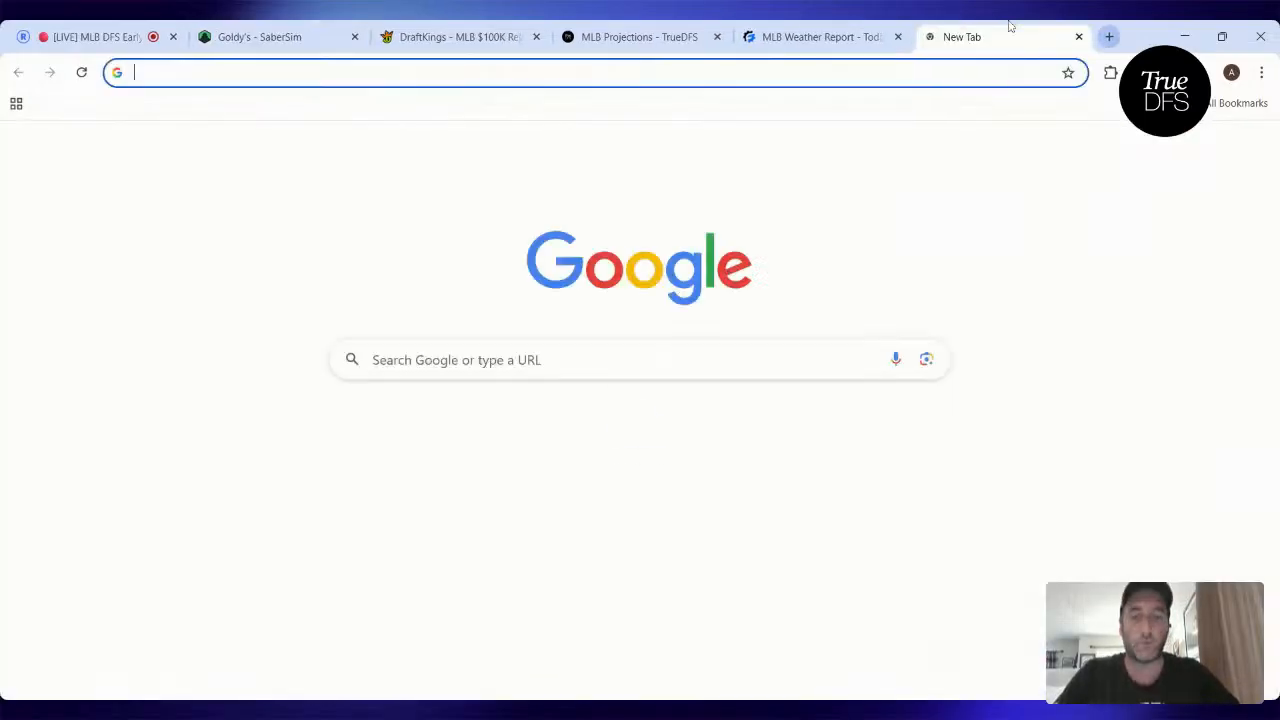
text(tyler glasnow m)
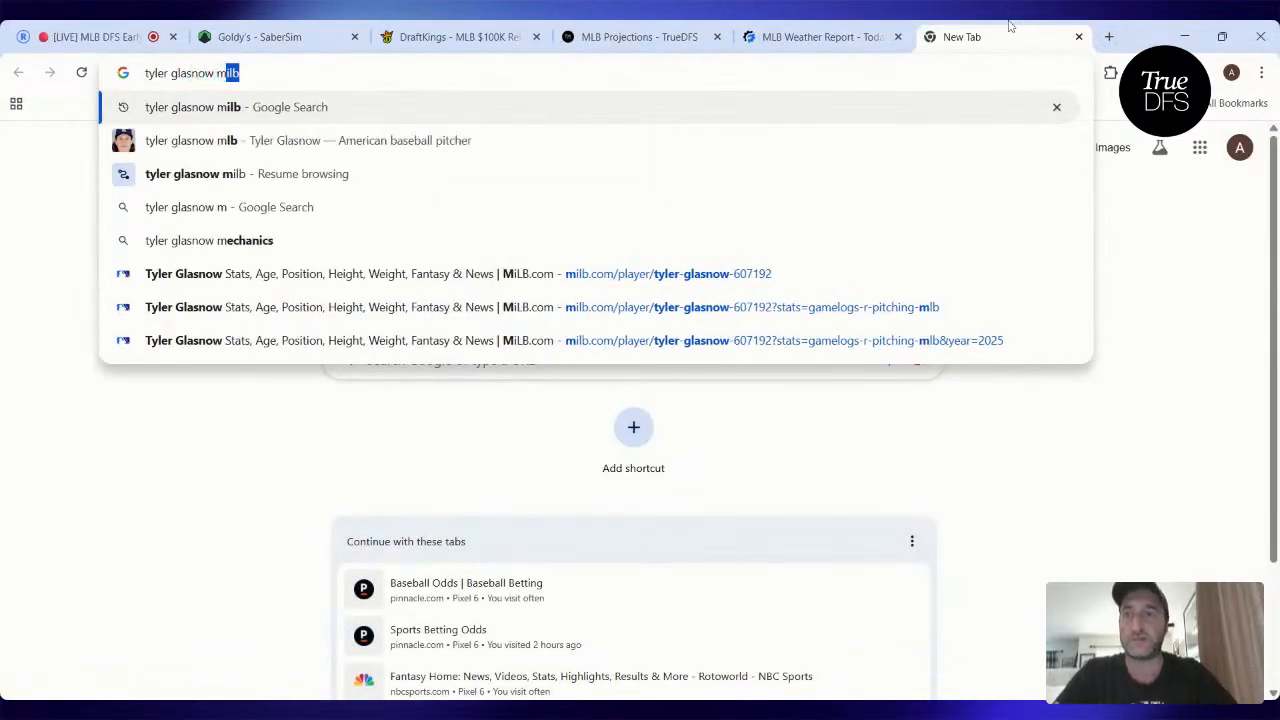
key(Return)
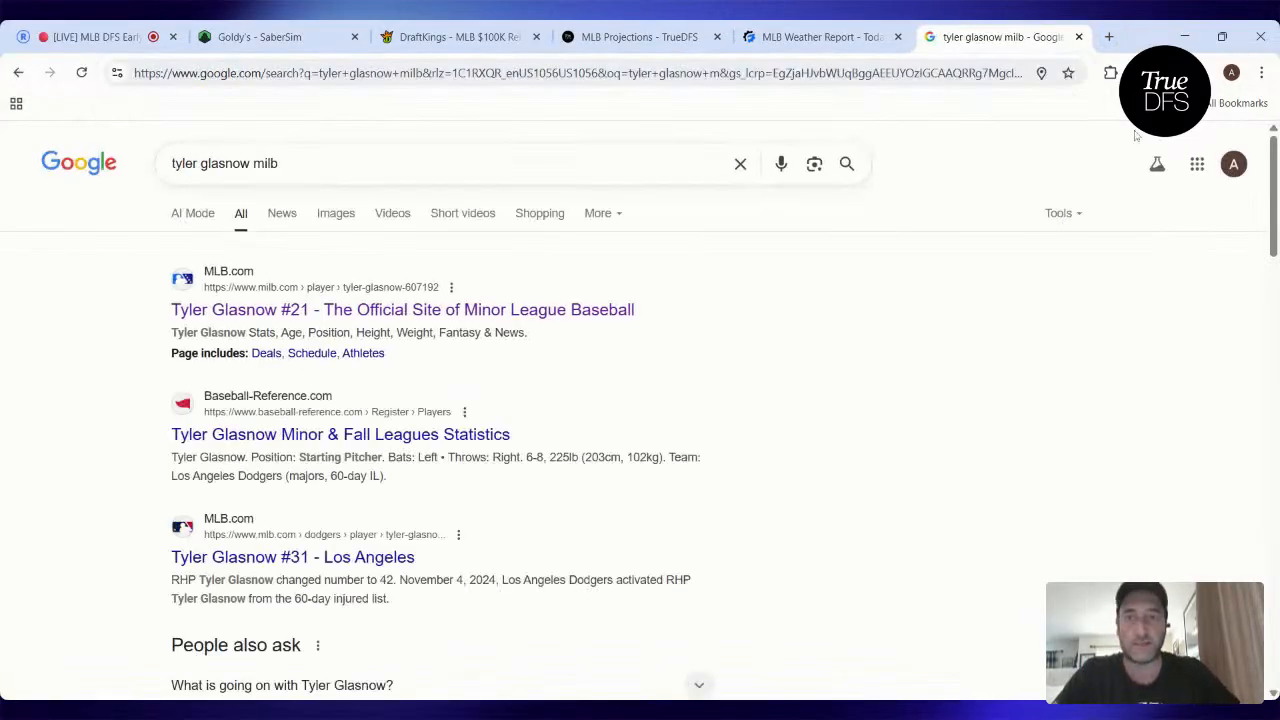
click(541, 316)
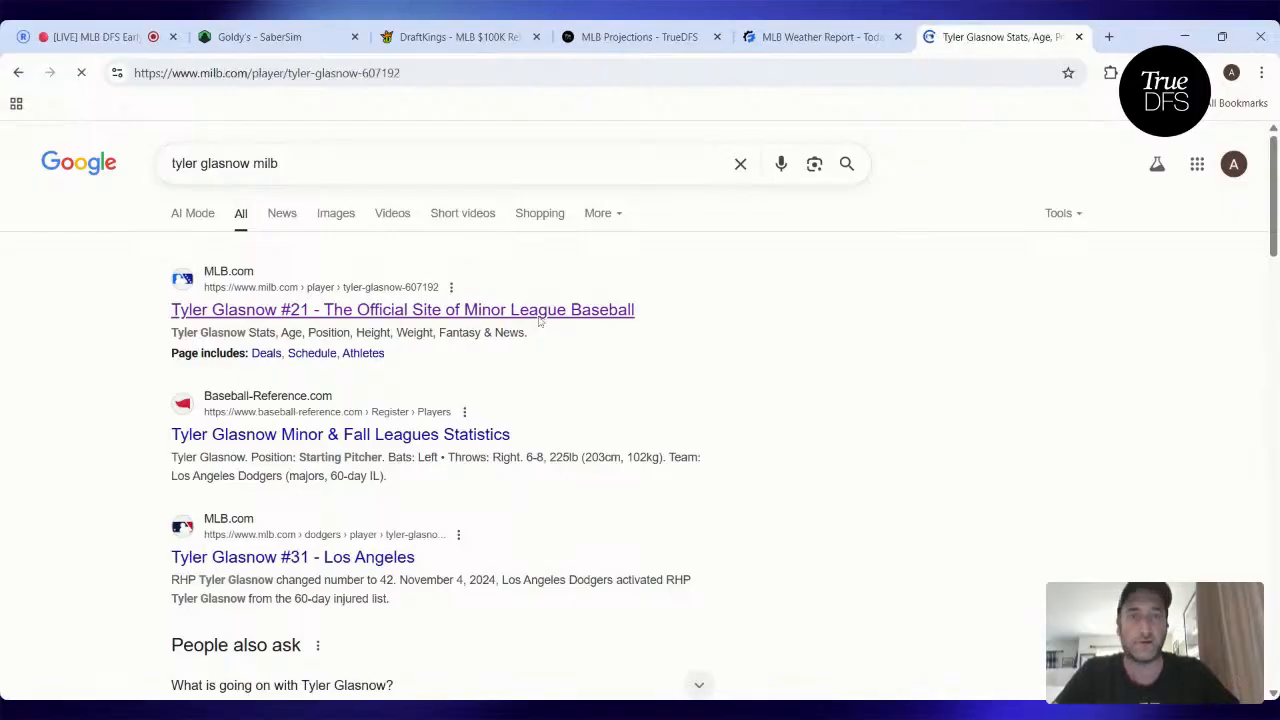
- Show Tyler Glasnow's 2025 pitching game logs and examine his June and July starts
scroll(617, 320, down, 15)
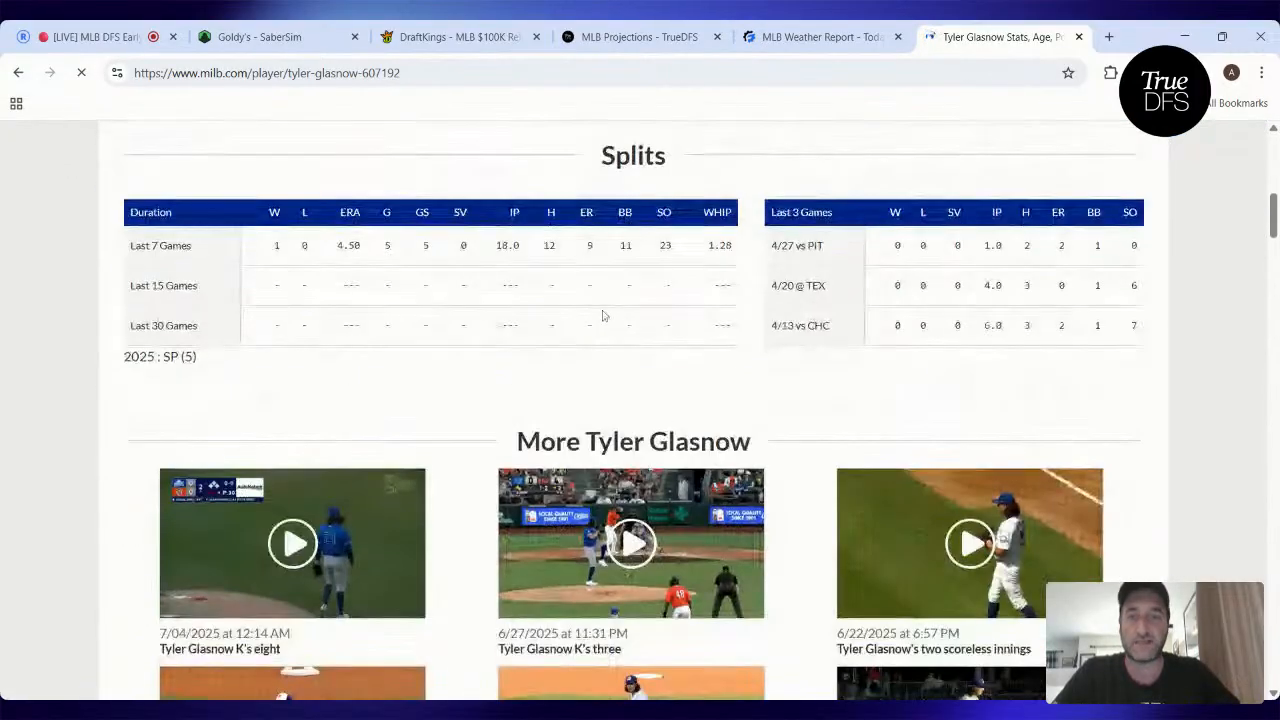
scroll(600, 314, up, 3)
click(574, 292)
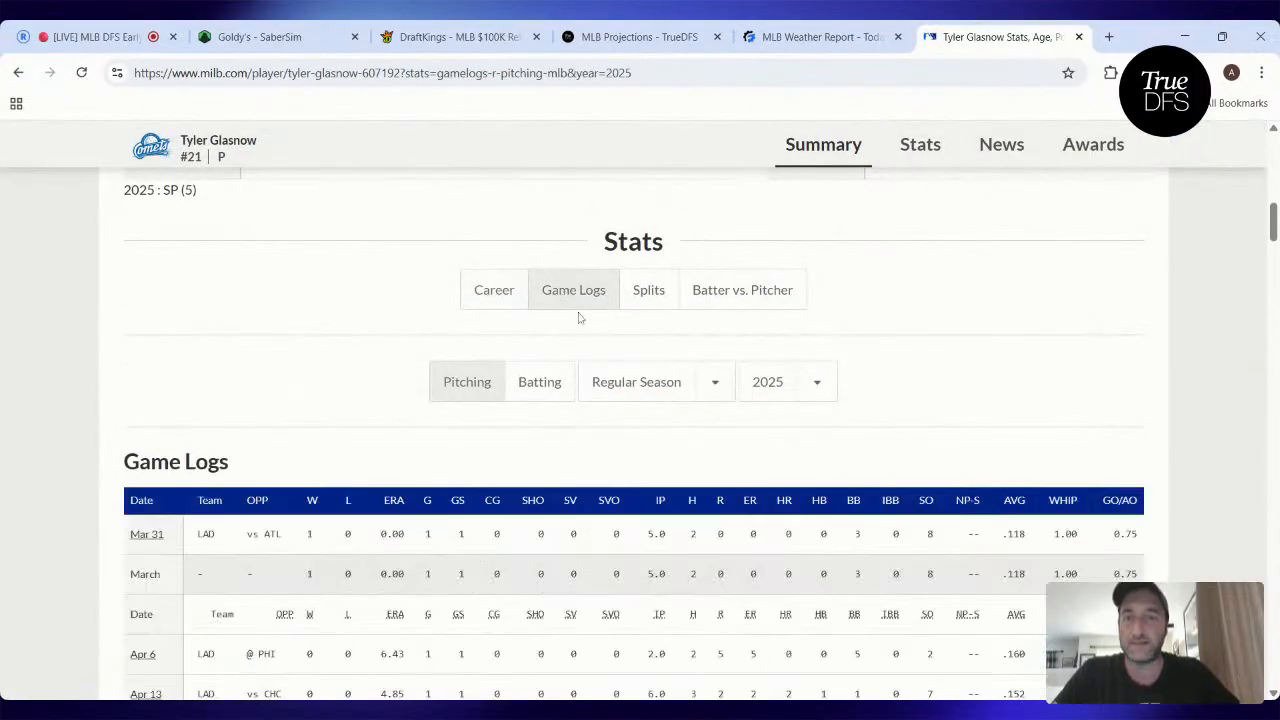
scroll(519, 363, down, 2)
scroll(519, 363, down, 5)
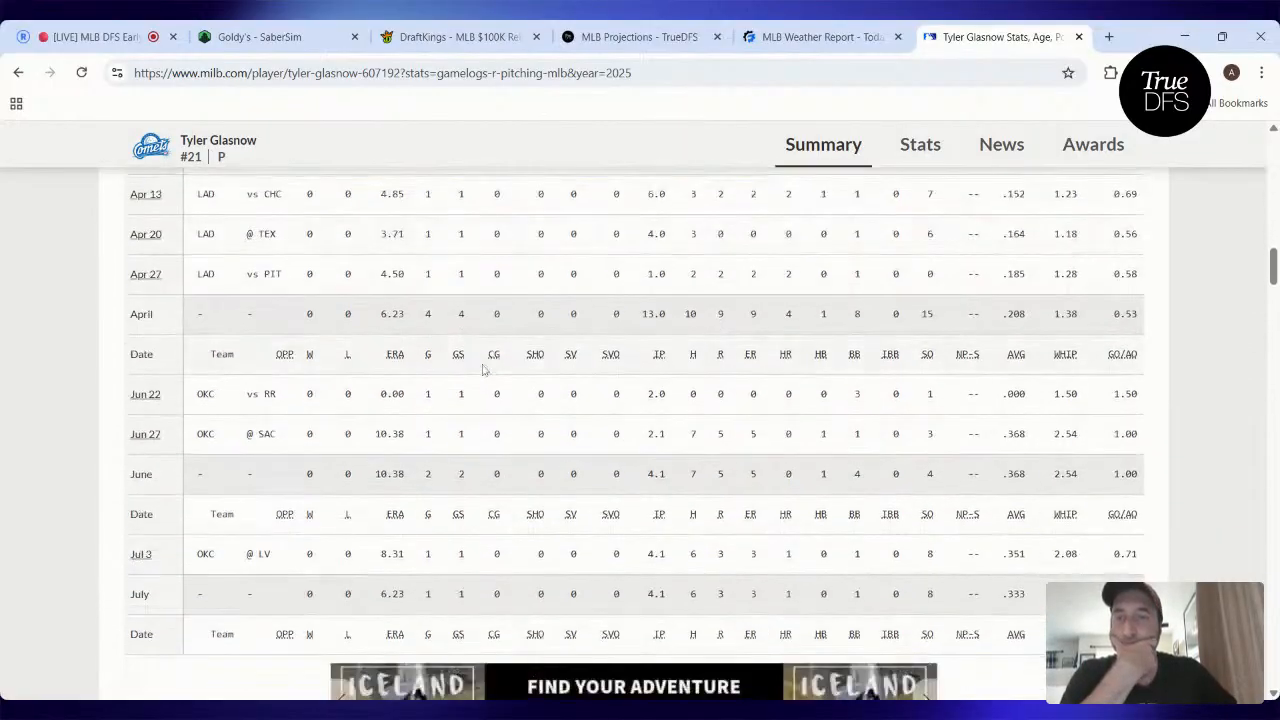
scroll(450, 367, down, 2)
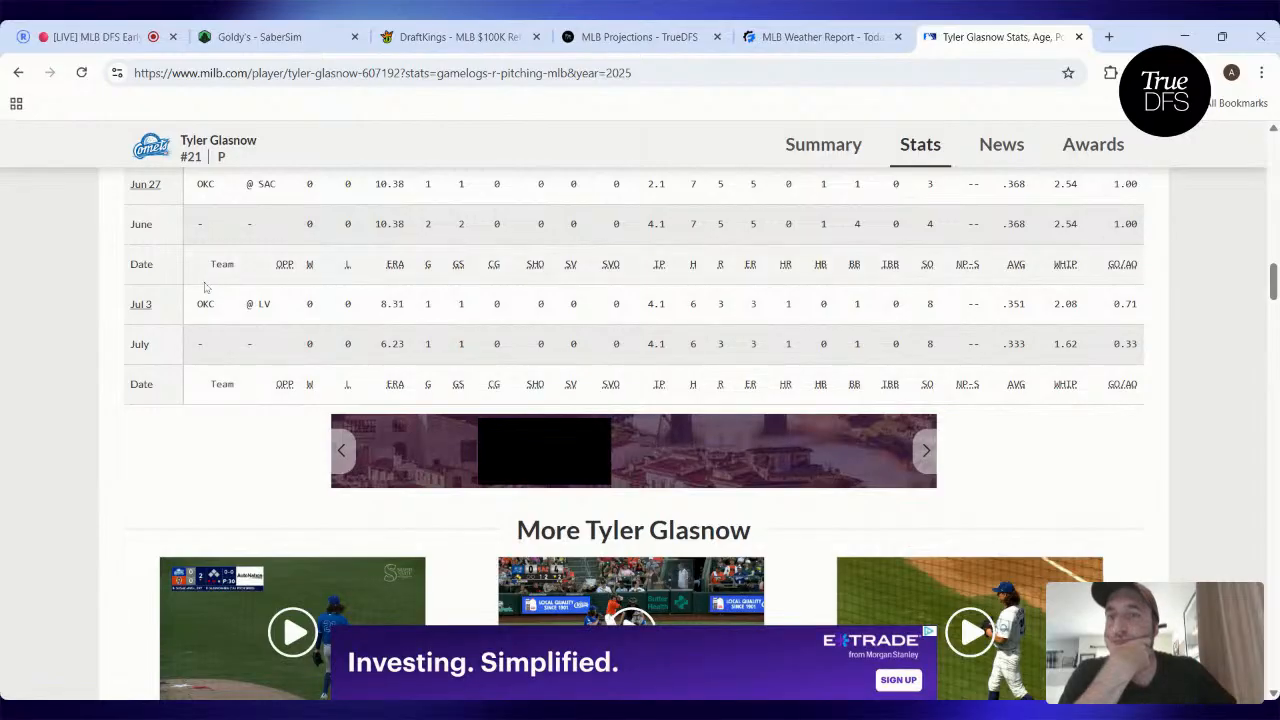
scroll(283, 371, up, 1)
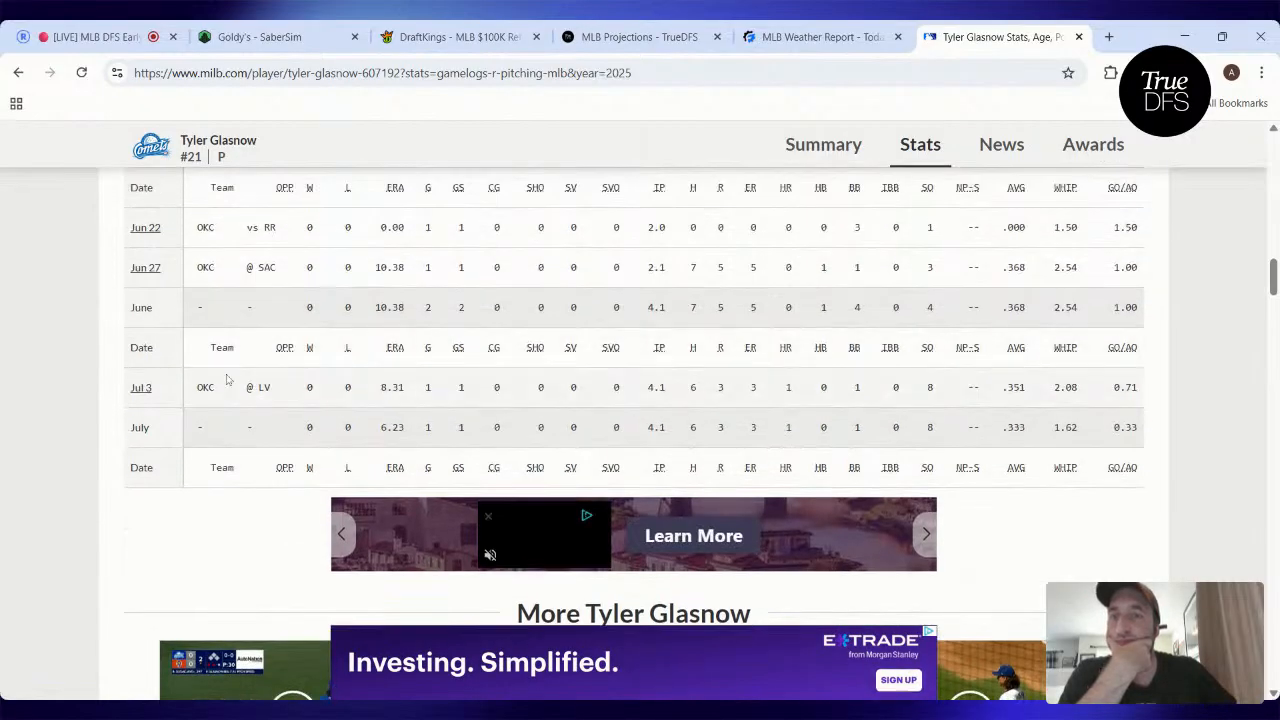
- Open the Jul 3 game's box score, check Glasnow's pitches-strikes line, and close the page to return to SaberSim
click(145, 387)
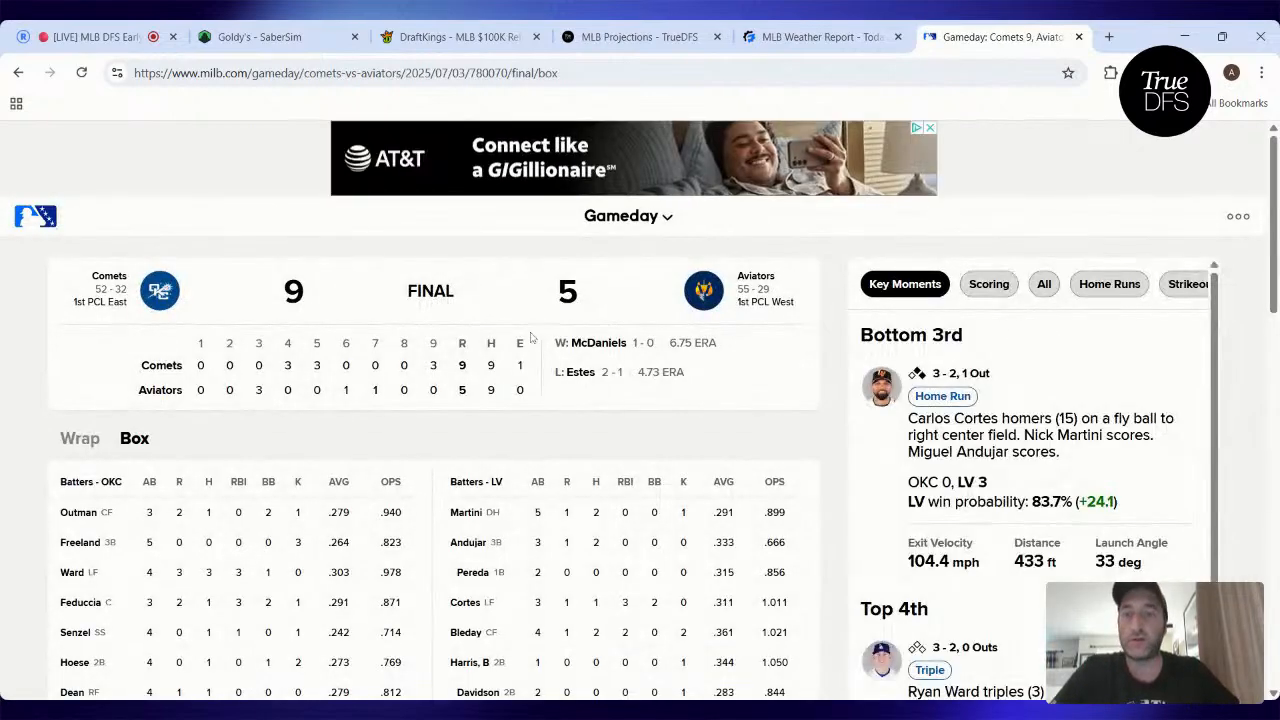
scroll(474, 337, down, 3)
scroll(474, 337, down, 7)
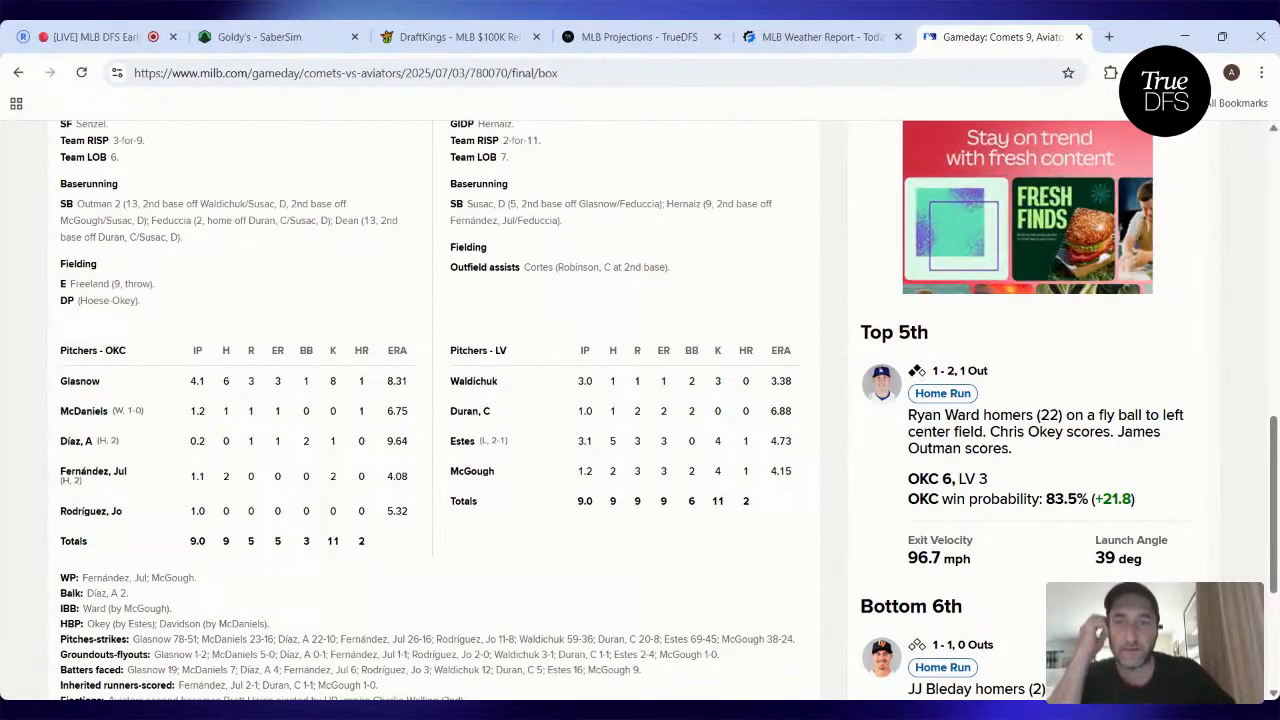
scroll(447, 330, down, 2)
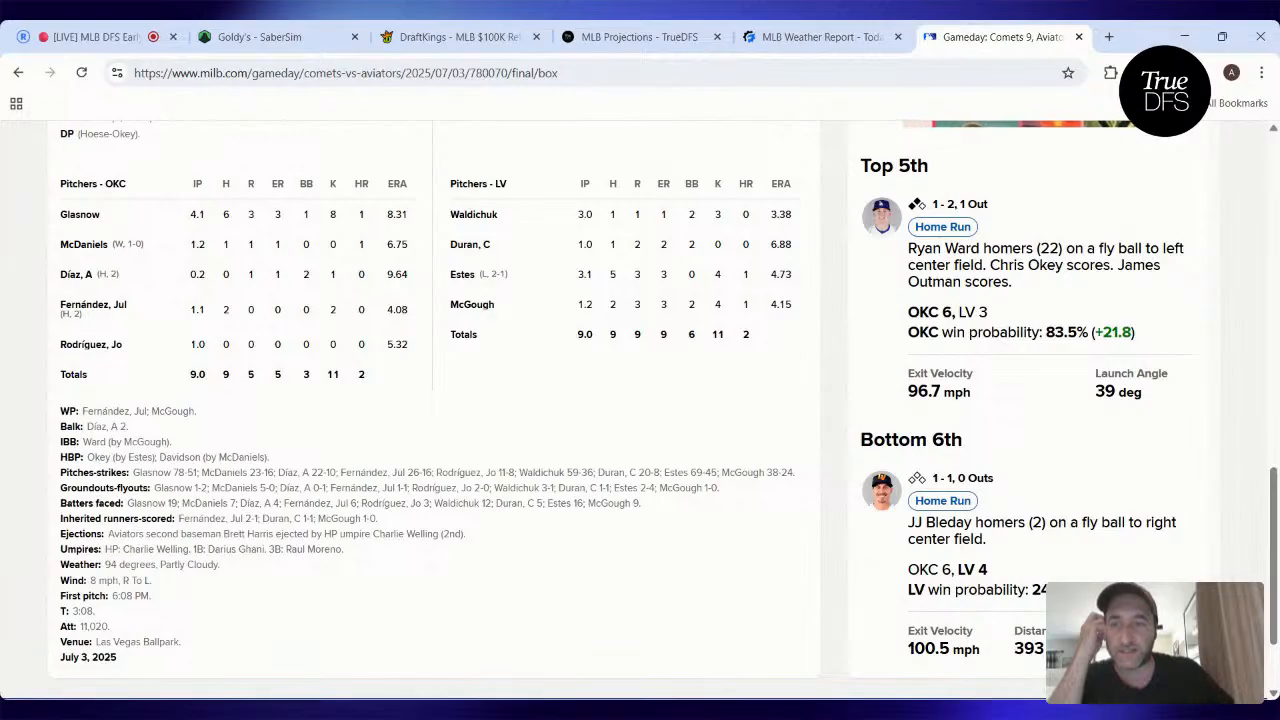
drag(147, 472, 196, 472)
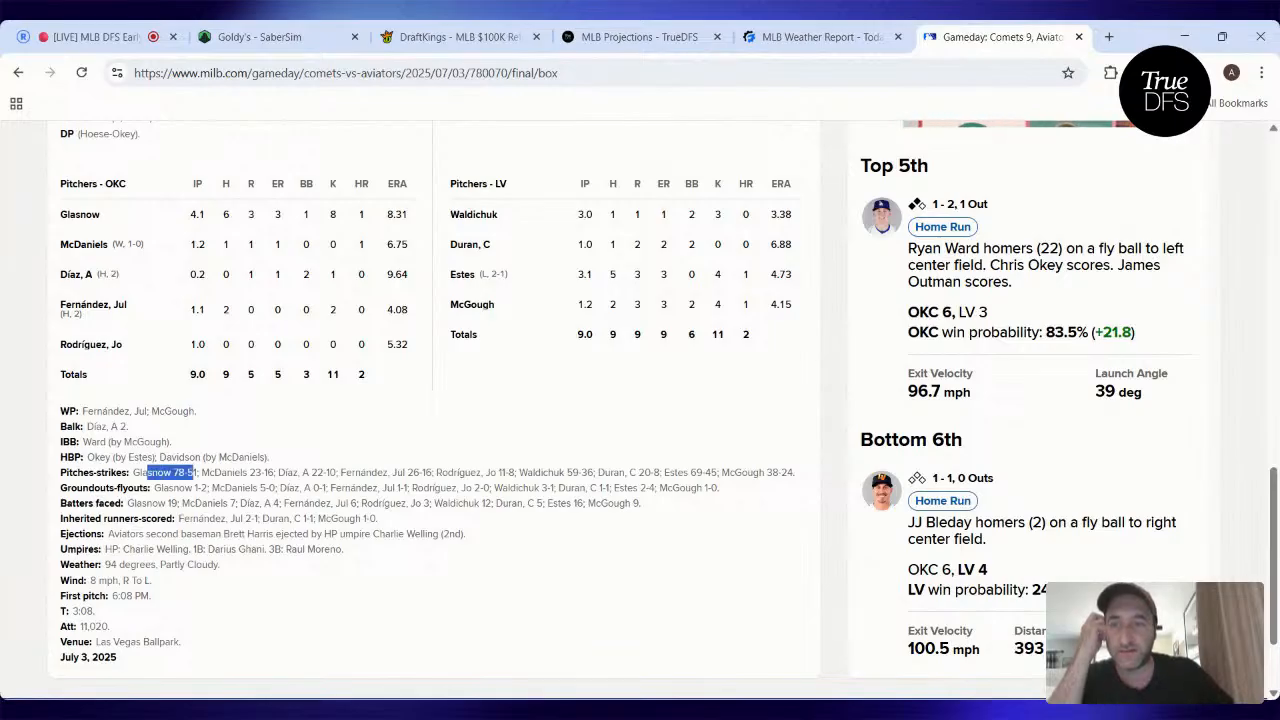
click(151, 487)
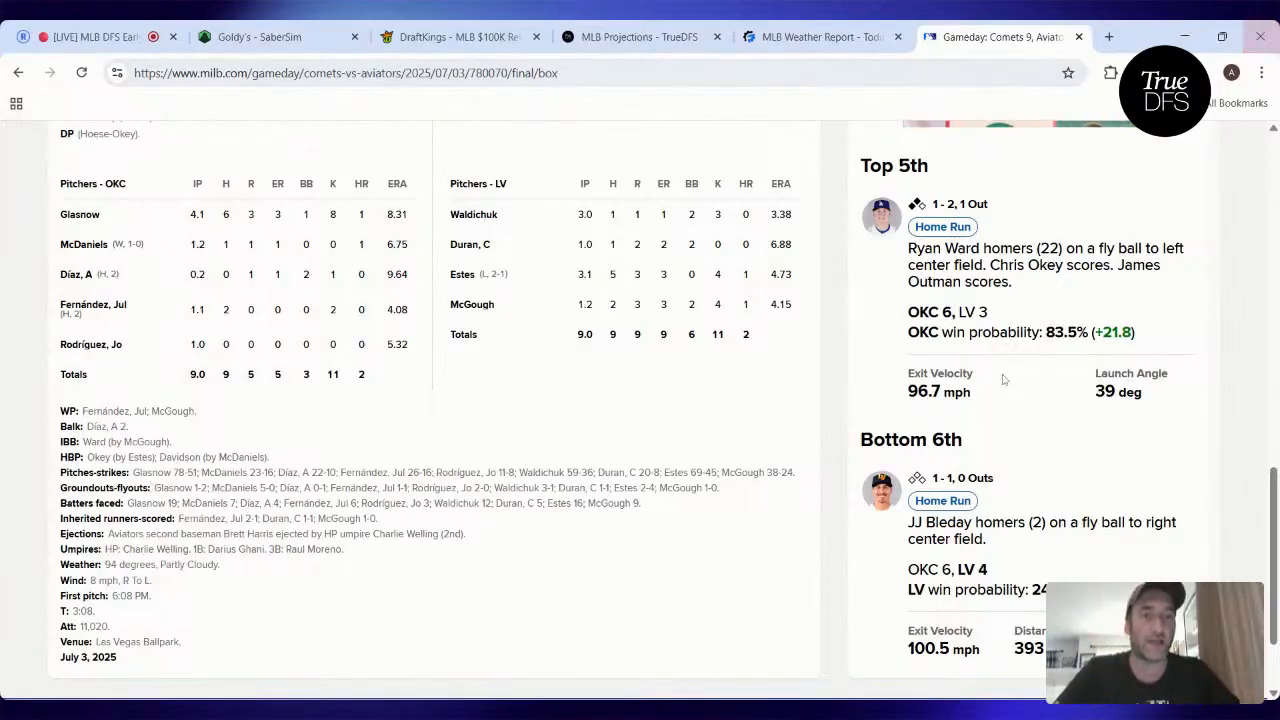
scroll(707, 399, up, 10)
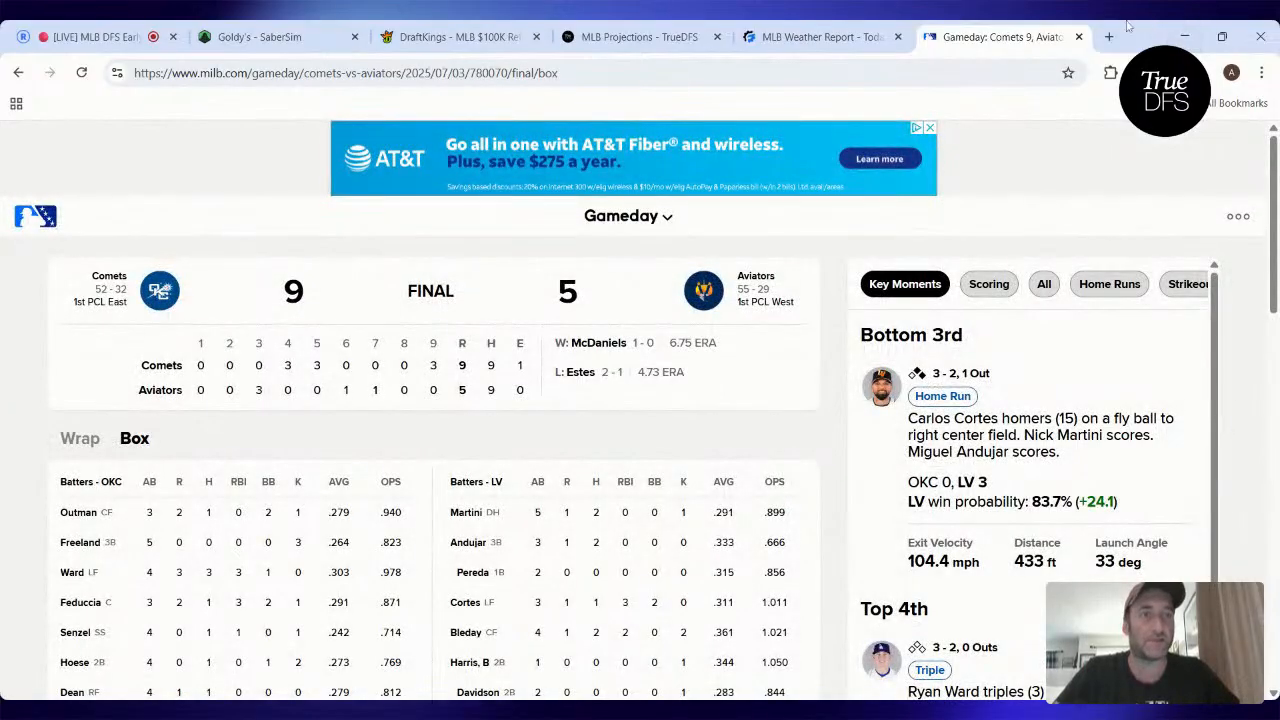
click(1079, 37)
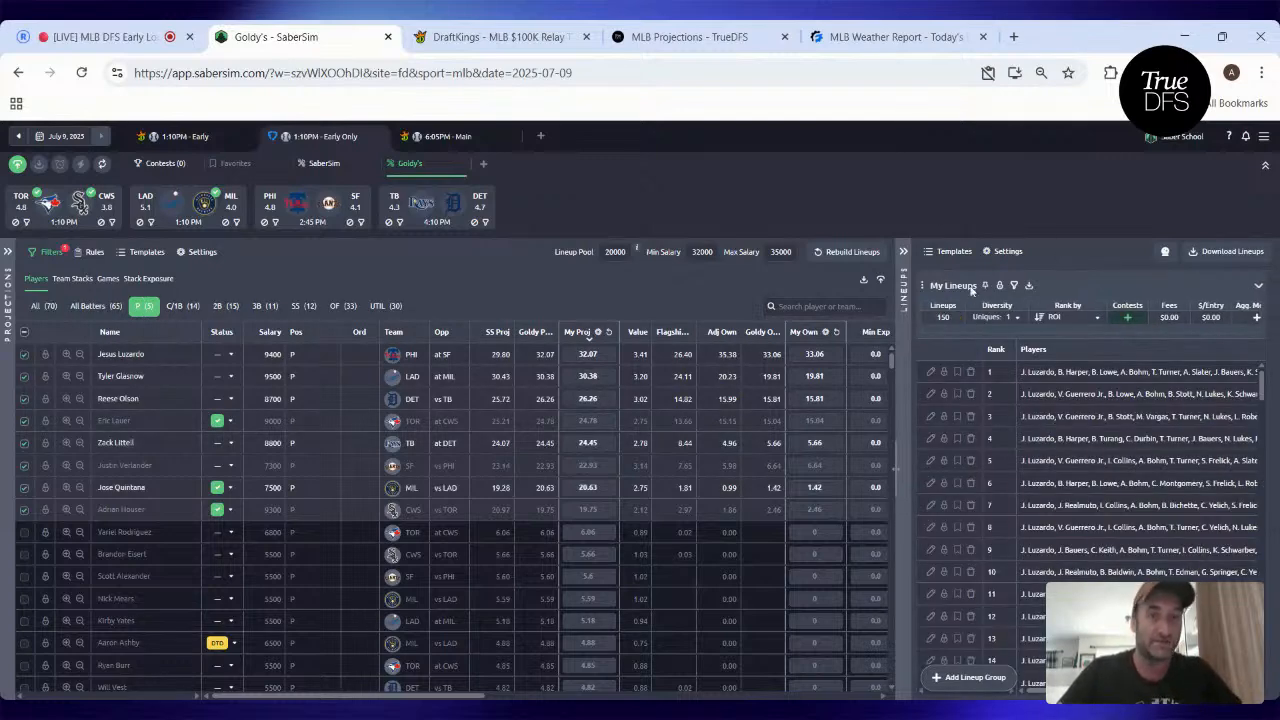
- Switch the lineup diversity of My Lineups to Portfolio and sort the pitchers by lineup exposure
click(1013, 320)
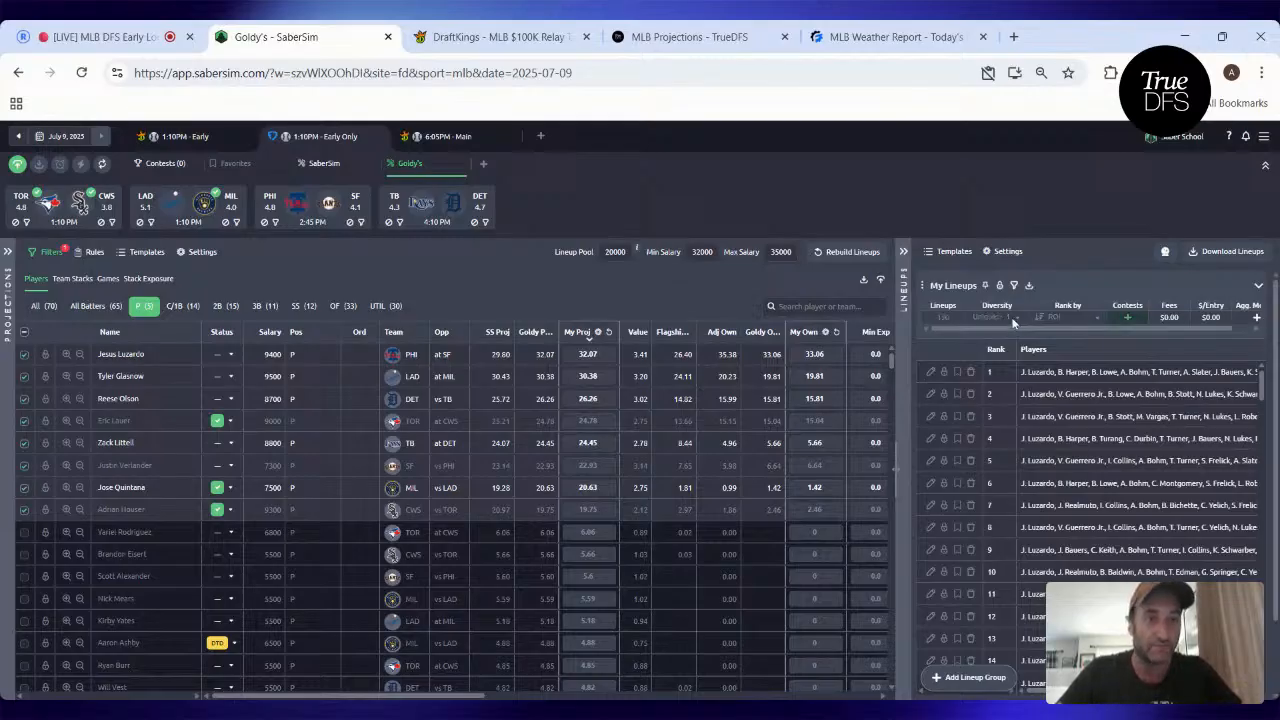
click(1015, 320)
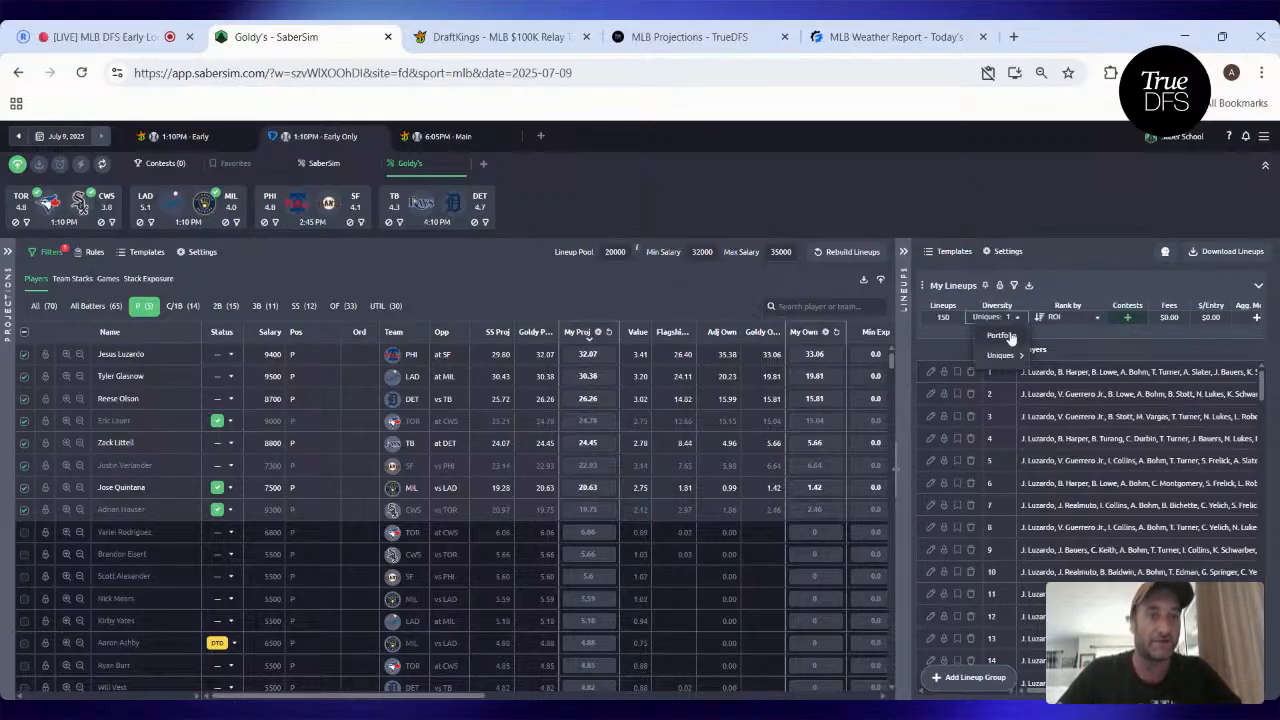
click(1000, 336)
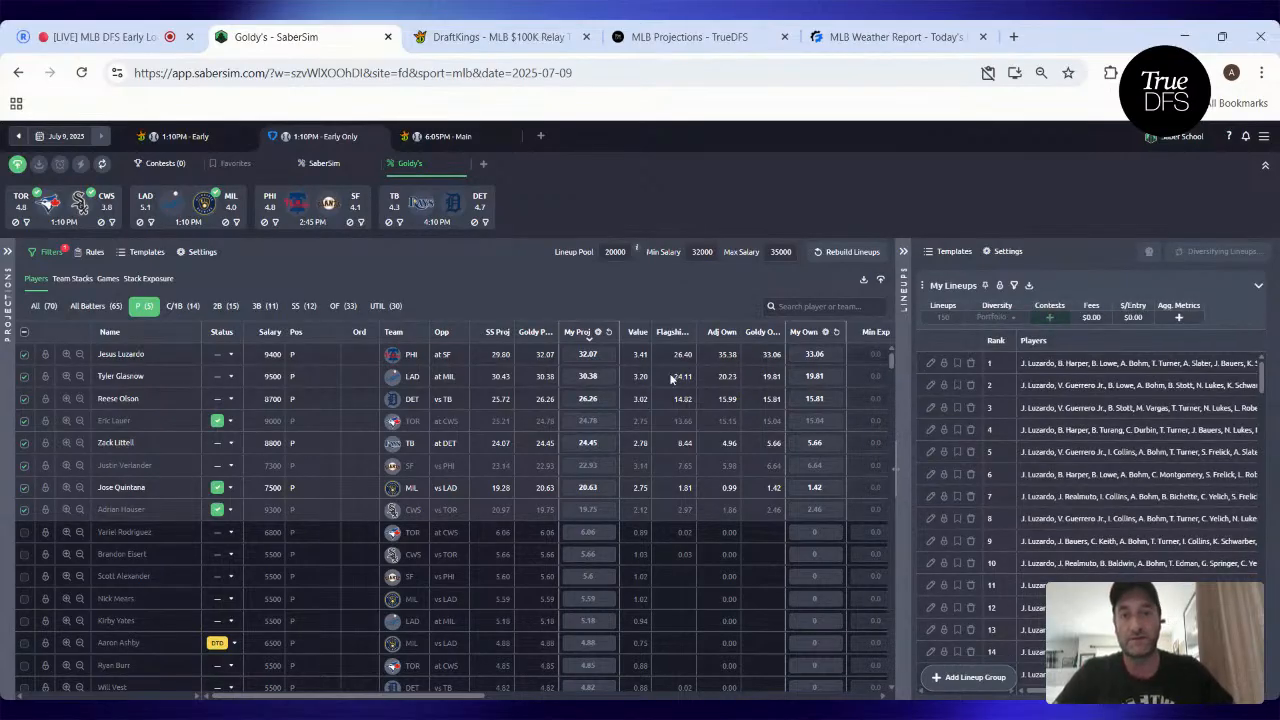
scroll(671, 378, right, 5)
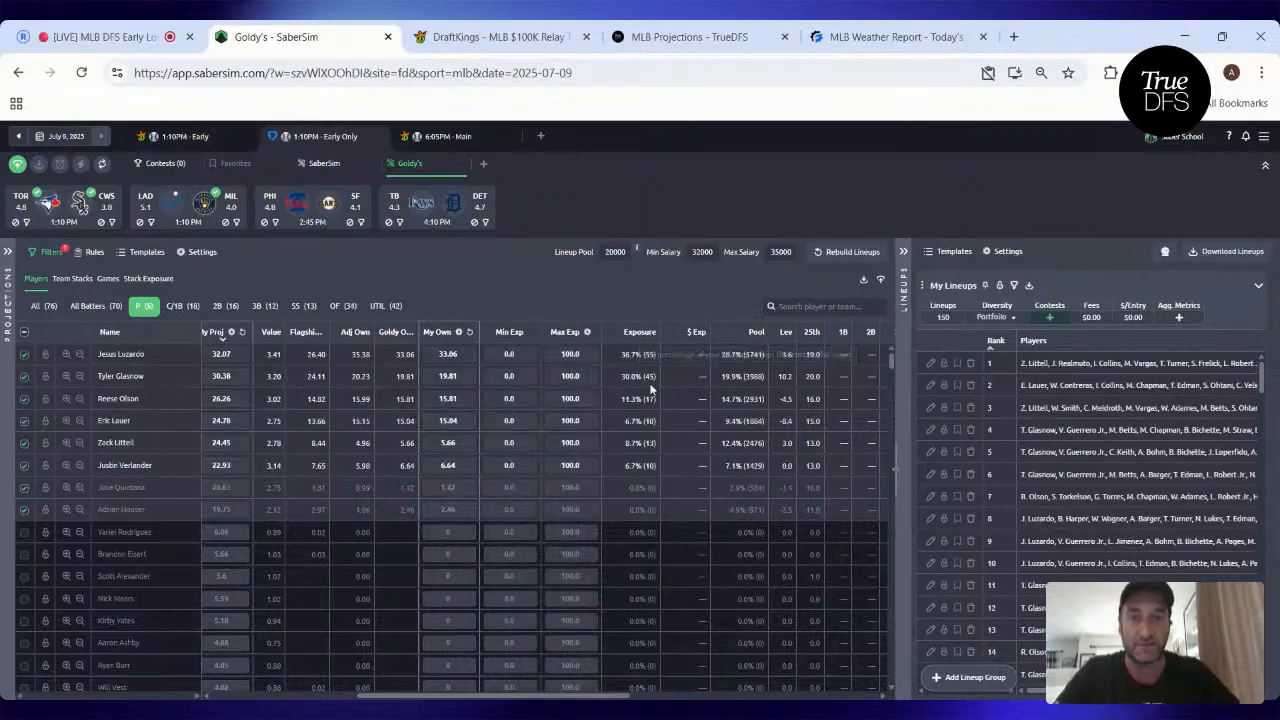
click(641, 338)
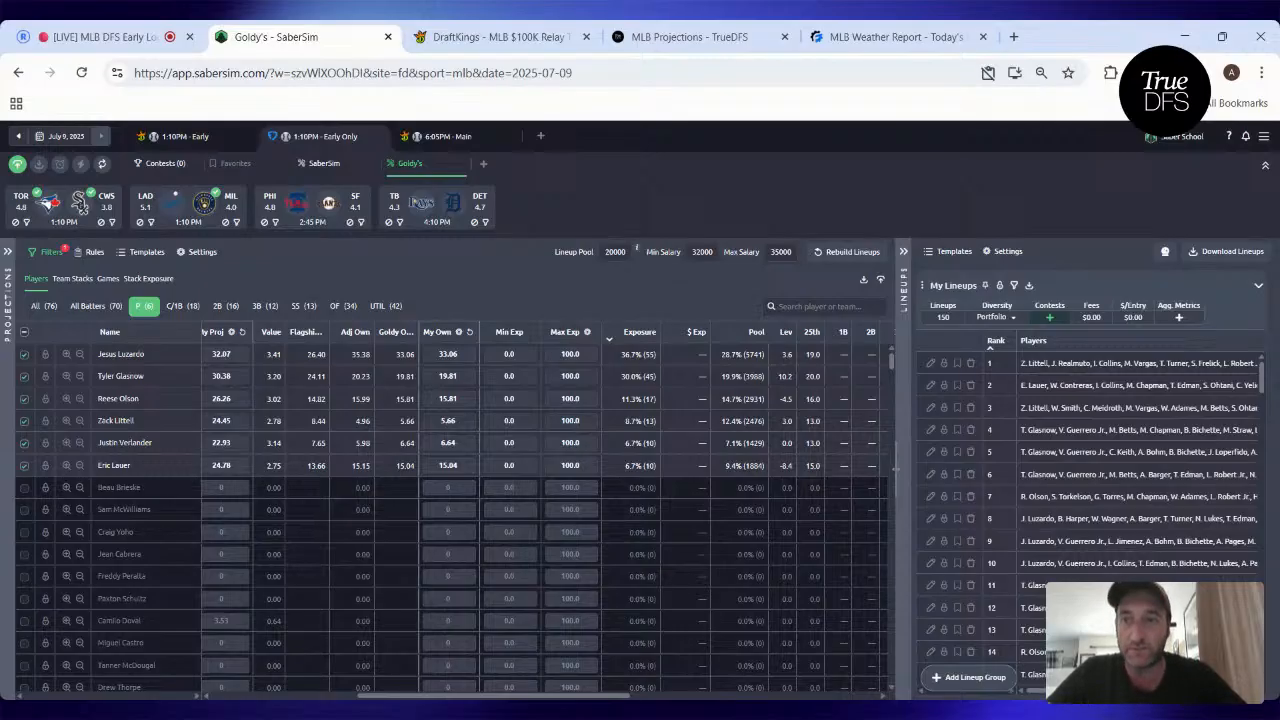
- Examine the Goldy's build's exposure by stack type and by team stack, with the teams sorted by lineup exposure
click(156, 279)
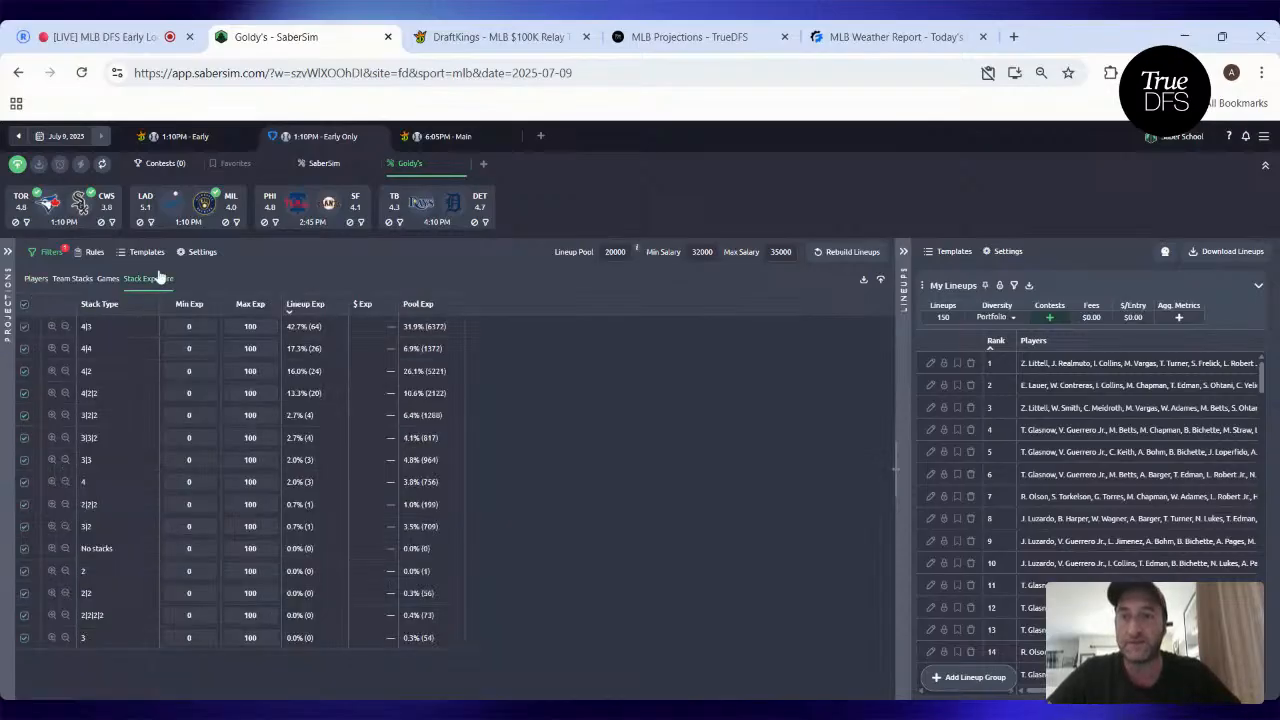
click(88, 280)
click(414, 333)
click(414, 336)
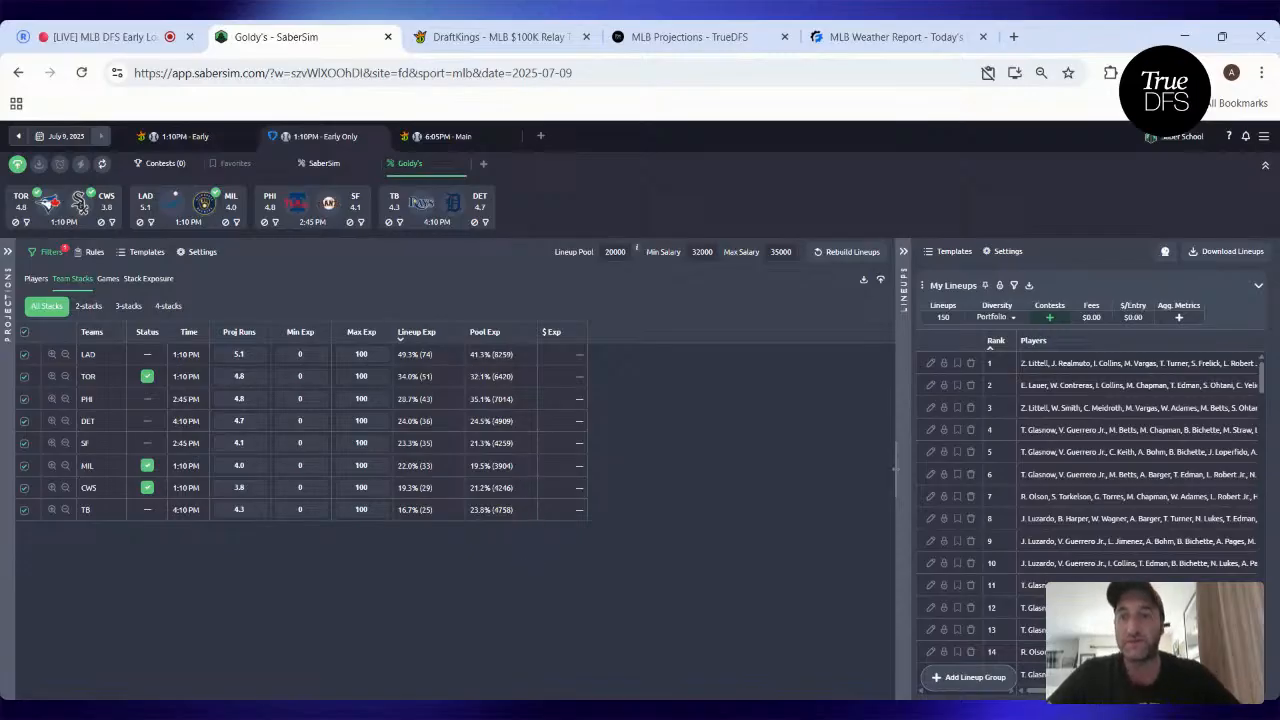
- List all batters in the Goldy's build and examine their lineup exposures against projections and ownership
click(38, 279)
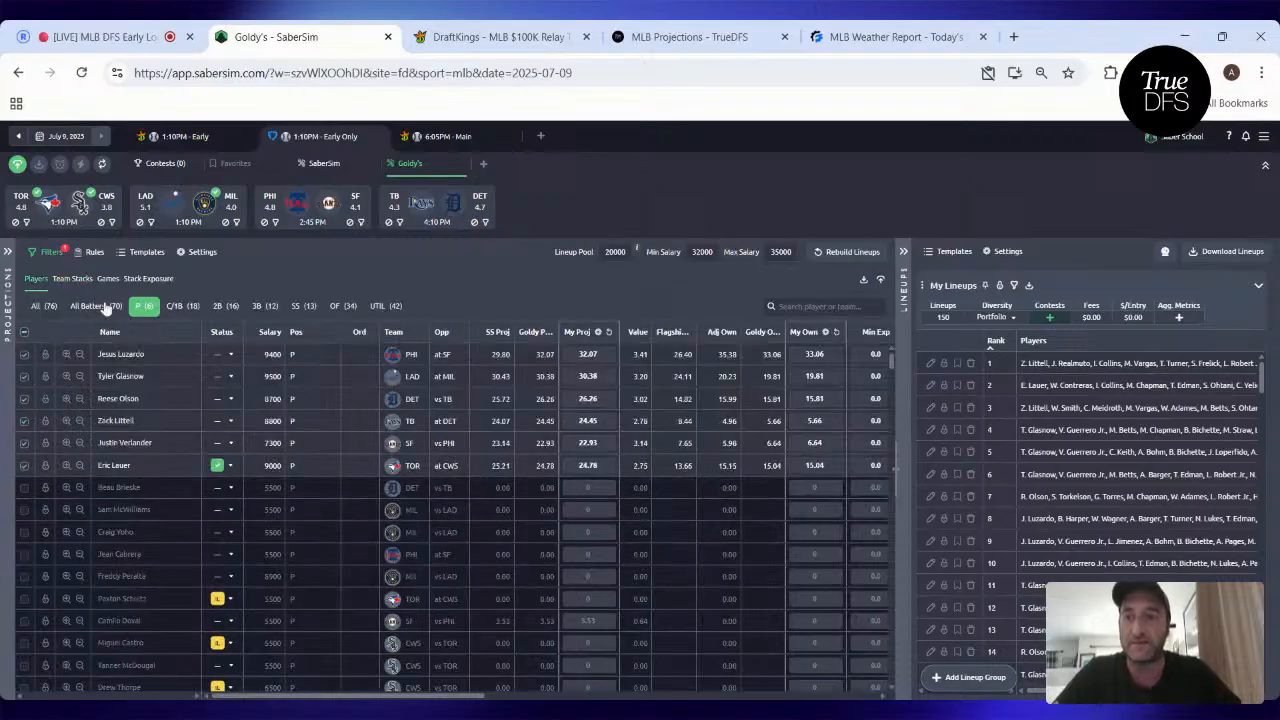
click(98, 305)
scroll(680, 378, right, 5)
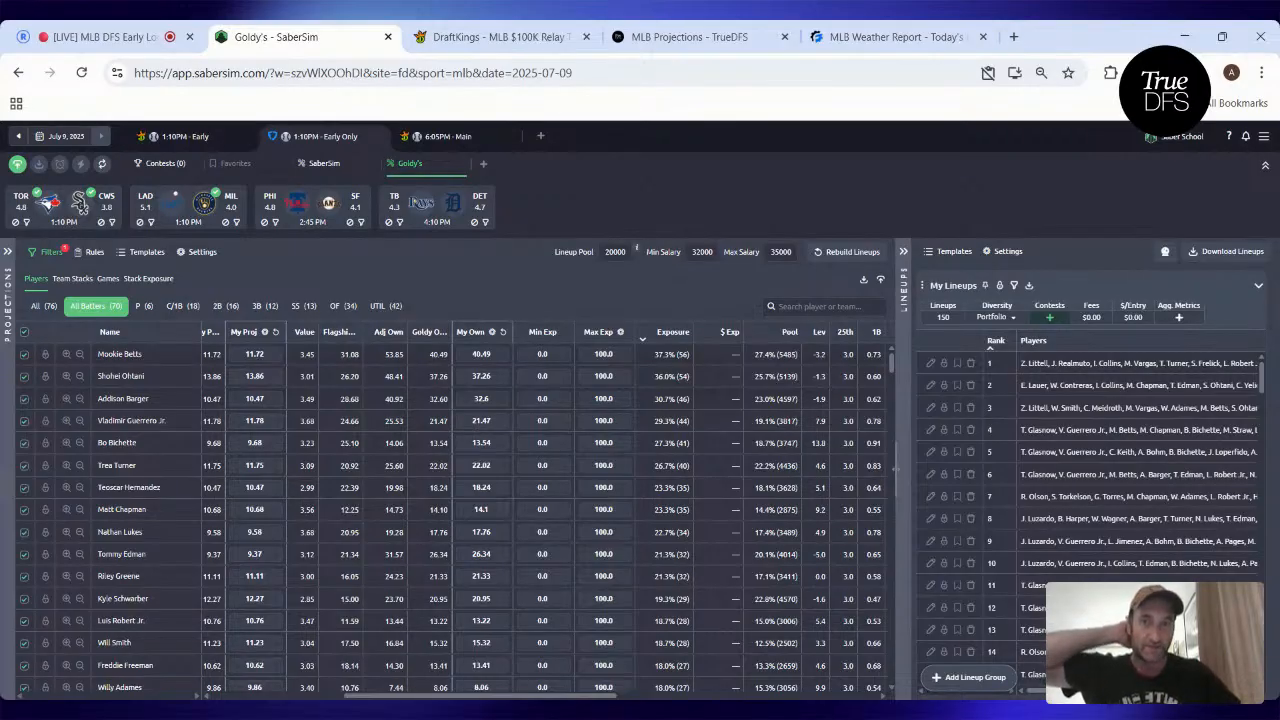
- Compare the batters' projections, ownership and lineup exposures in the Goldy's build of the Early Only slate
scroll(412, 378, left, 2)
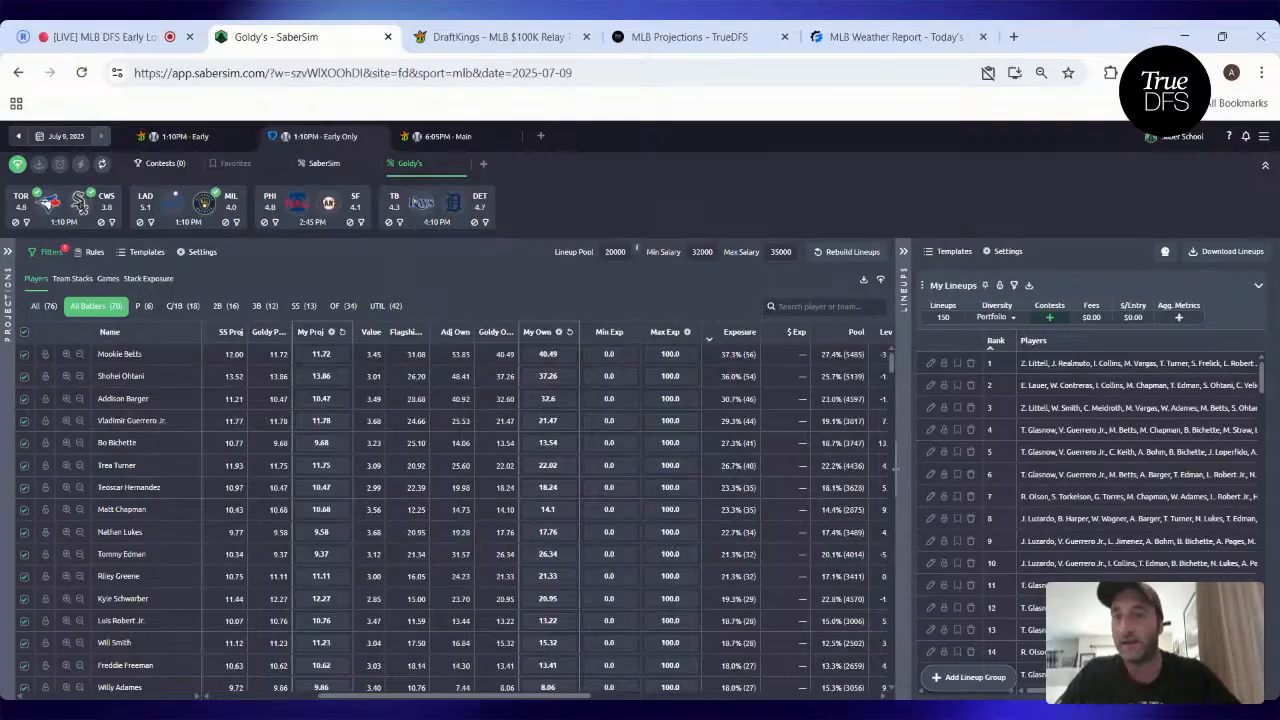
scroll(548, 510, right, 1)
scroll(548, 510, left, 1)
scroll(548, 510, right, 1)
scroll(548, 510, left, 1)
scroll(548, 510, right, 1)
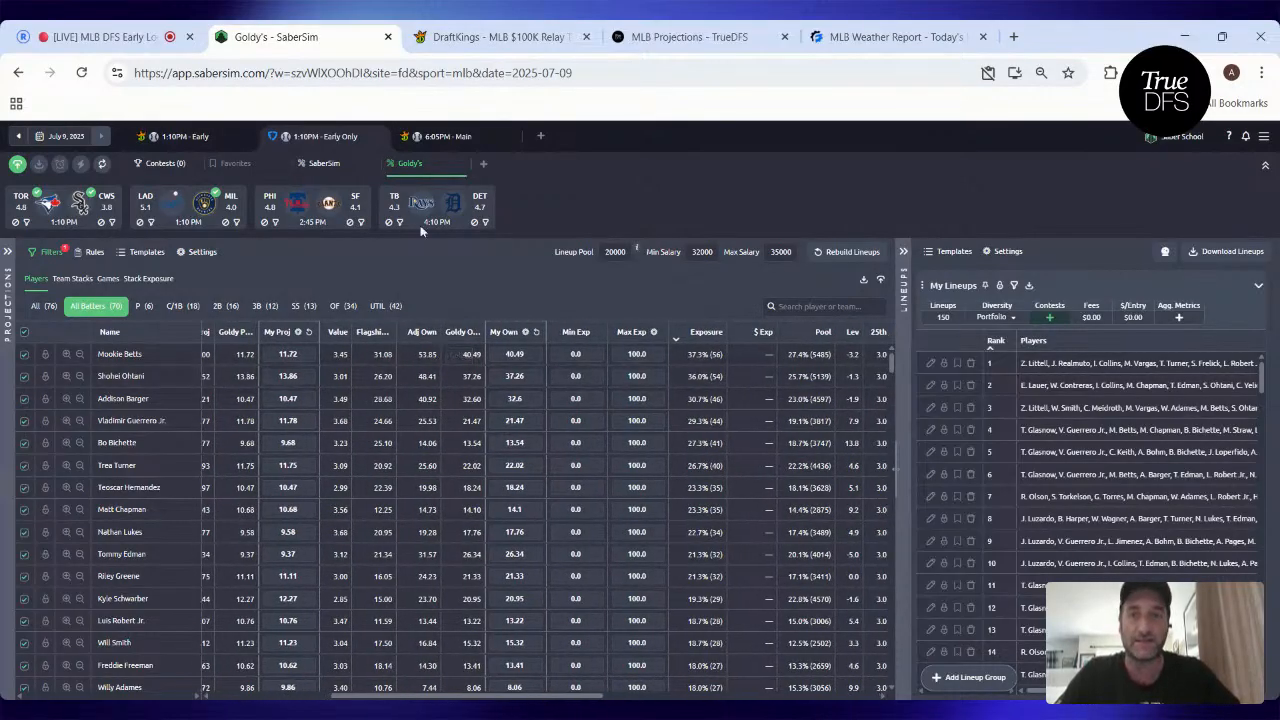
- Open the 6:05PM Main slate, view the TrueDFS MLB Projections page, and return to SaberSim
click(448, 145)
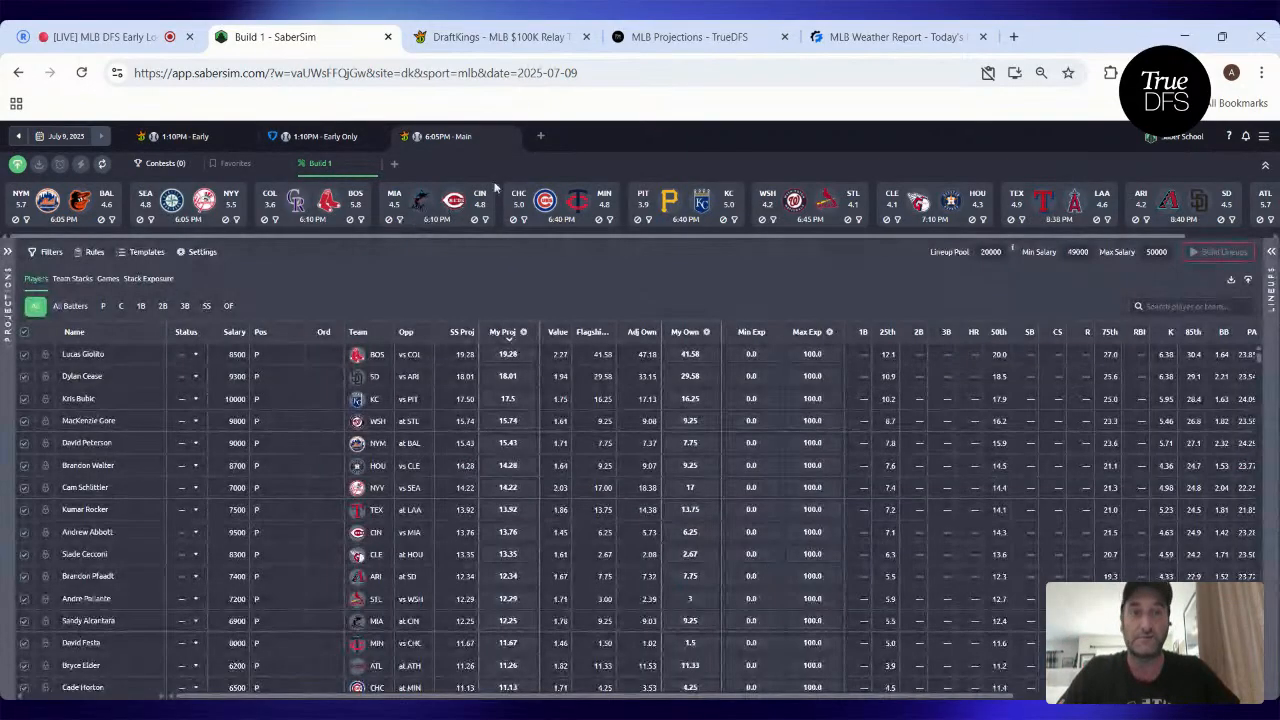
click(616, 40)
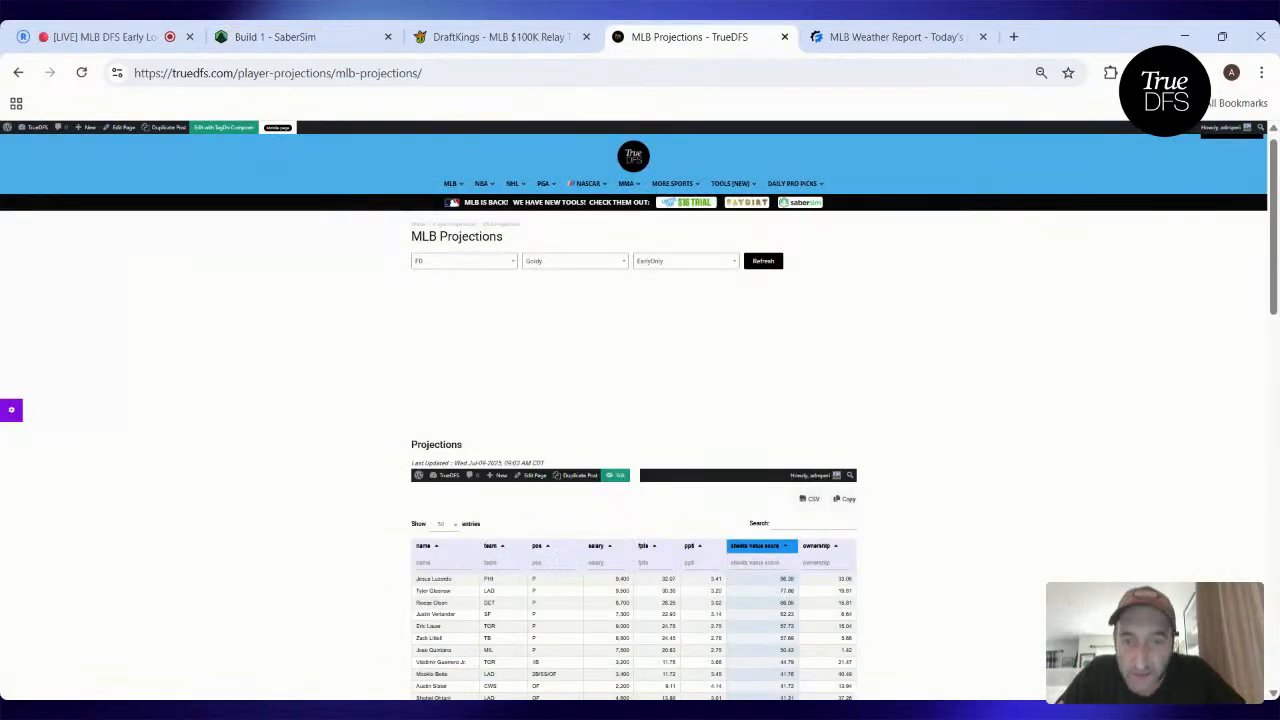
scroll(462, 578, down, 1)
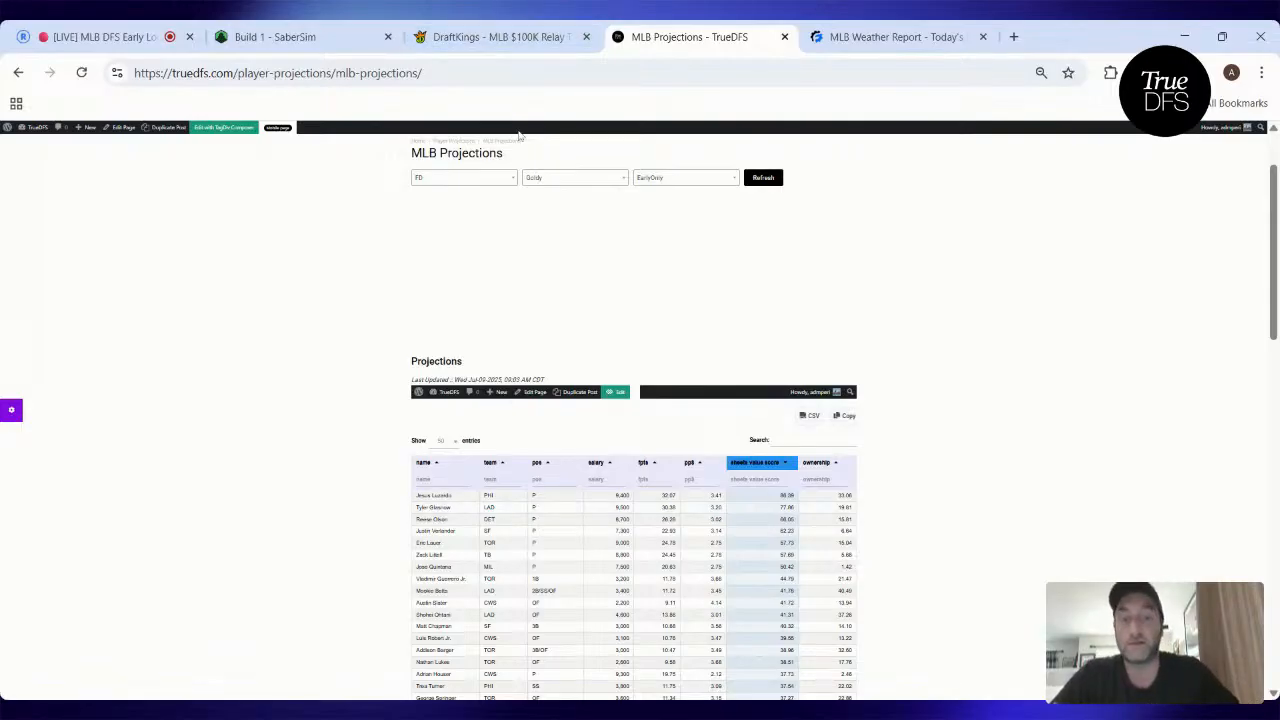
click(299, 27)
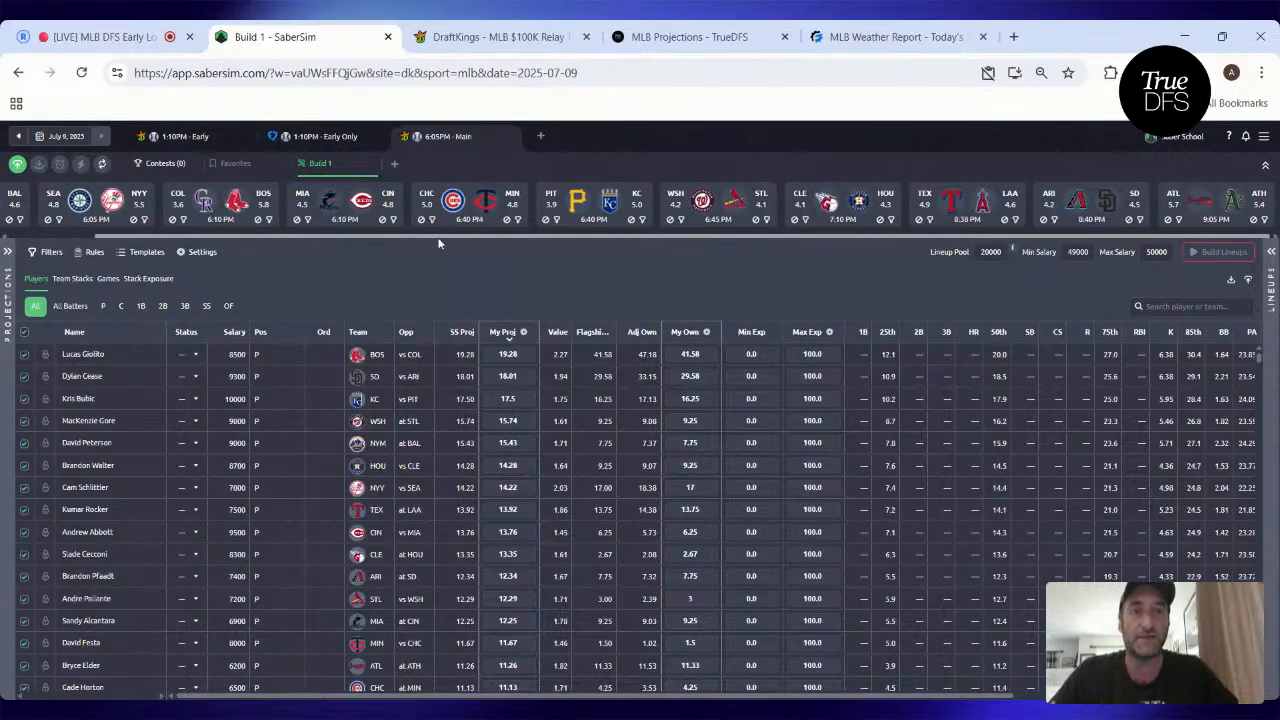
- Read the RotoGrinders MLB weather report for the evening games, then return to the Main slate in SaberSim
click(895, 37)
scroll(640, 400, down, 3)
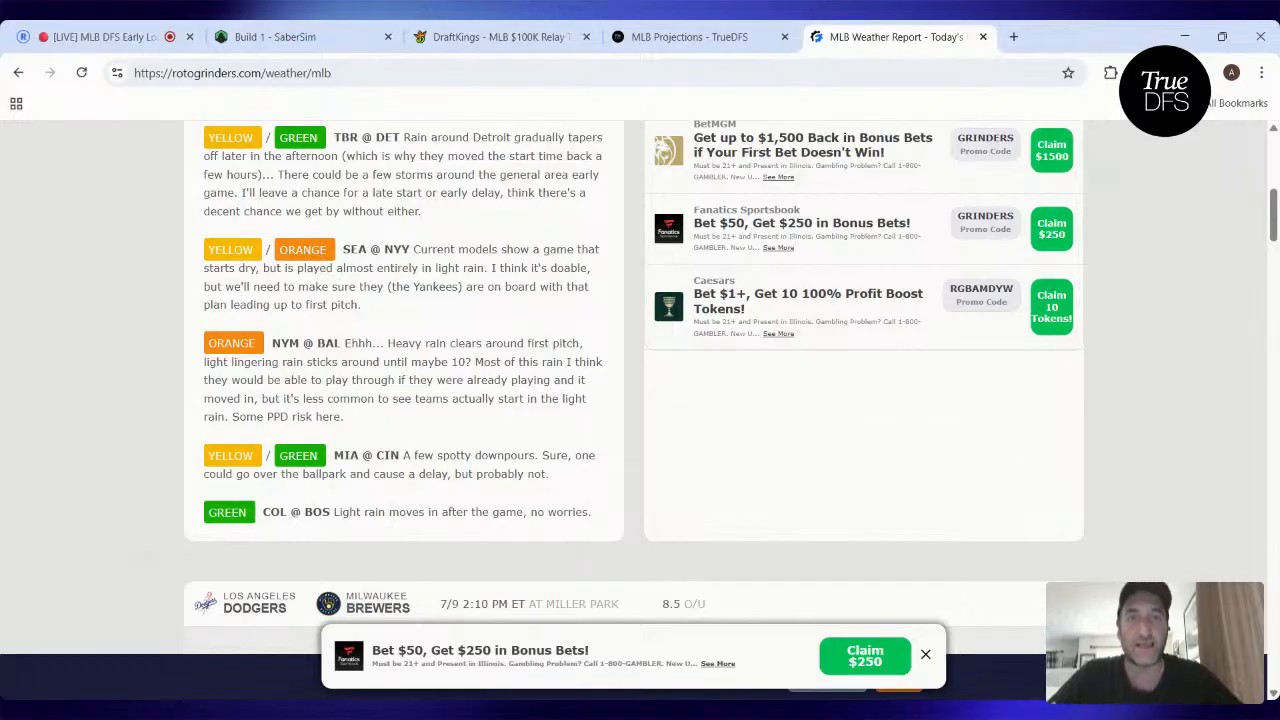
click(690, 37)
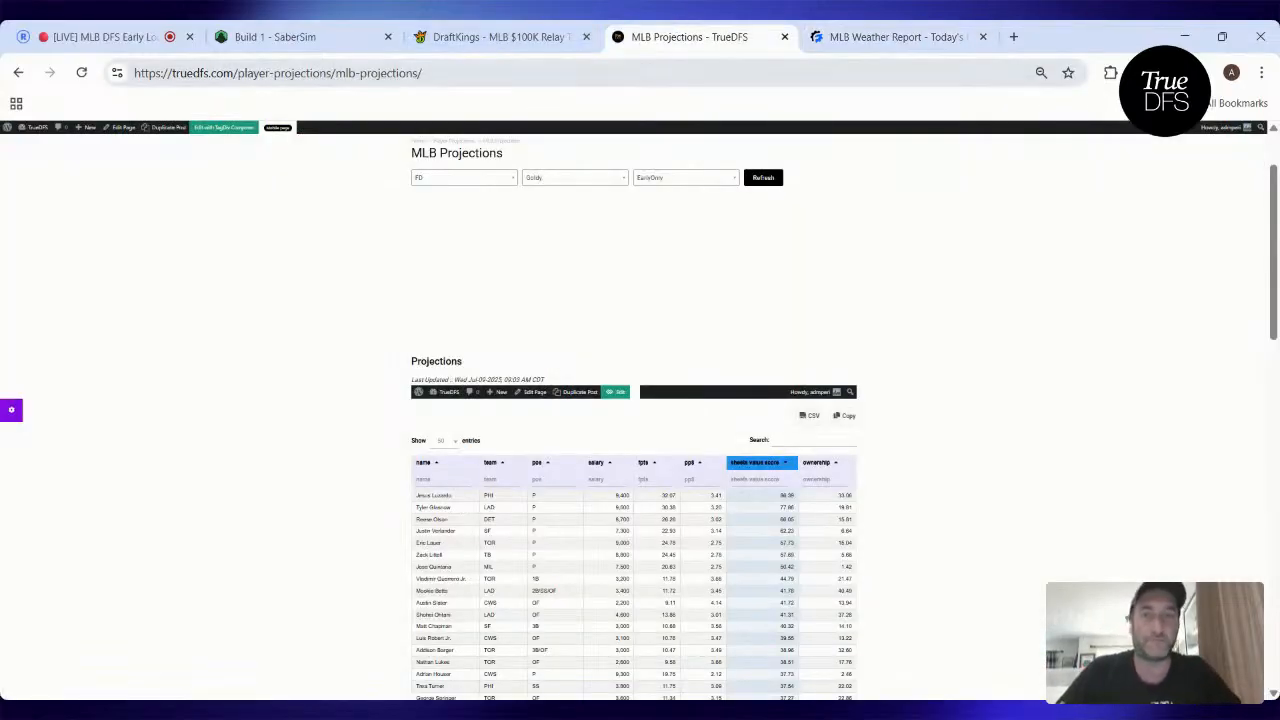
click(275, 37)
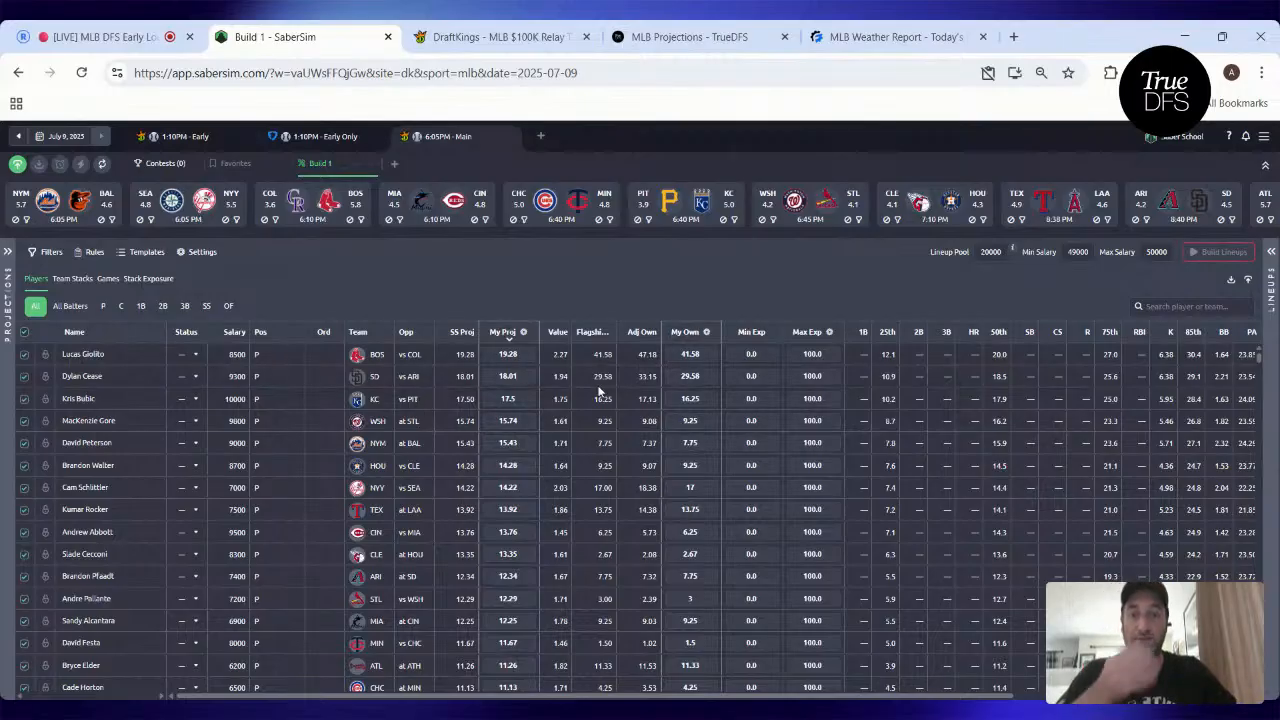
- List only the pitchers and set the My Own ownership to 41.57 for Lucas Giolito and 29.59 for Dylan Cease
click(104, 308)
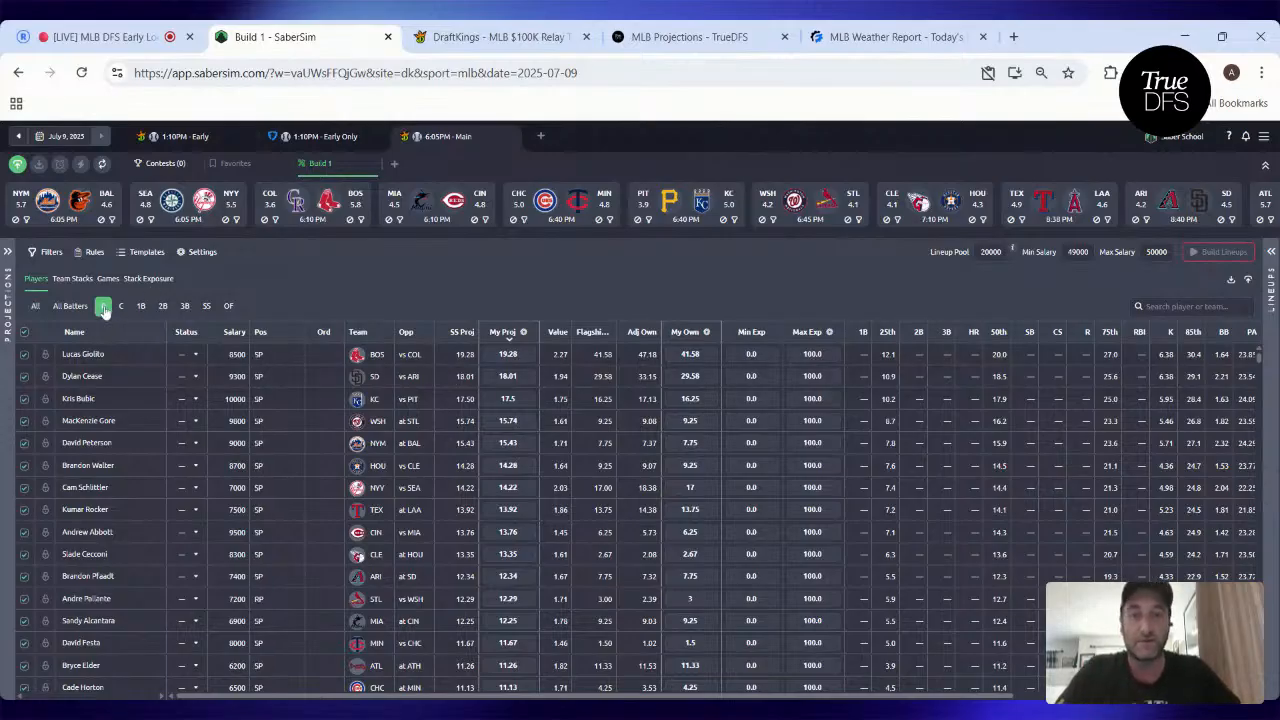
click(700, 355)
key(BackSpace)
text(7)
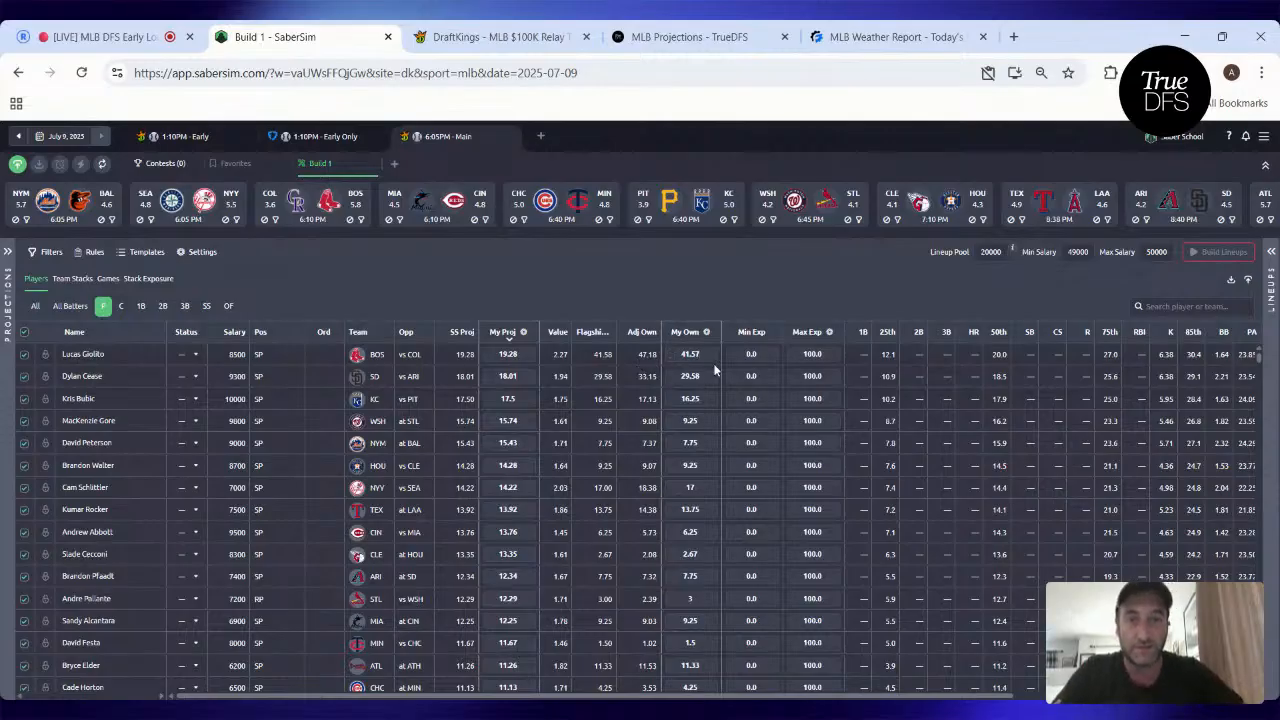
click(669, 376)
key(BackSpace)
text(9)
key(Return)
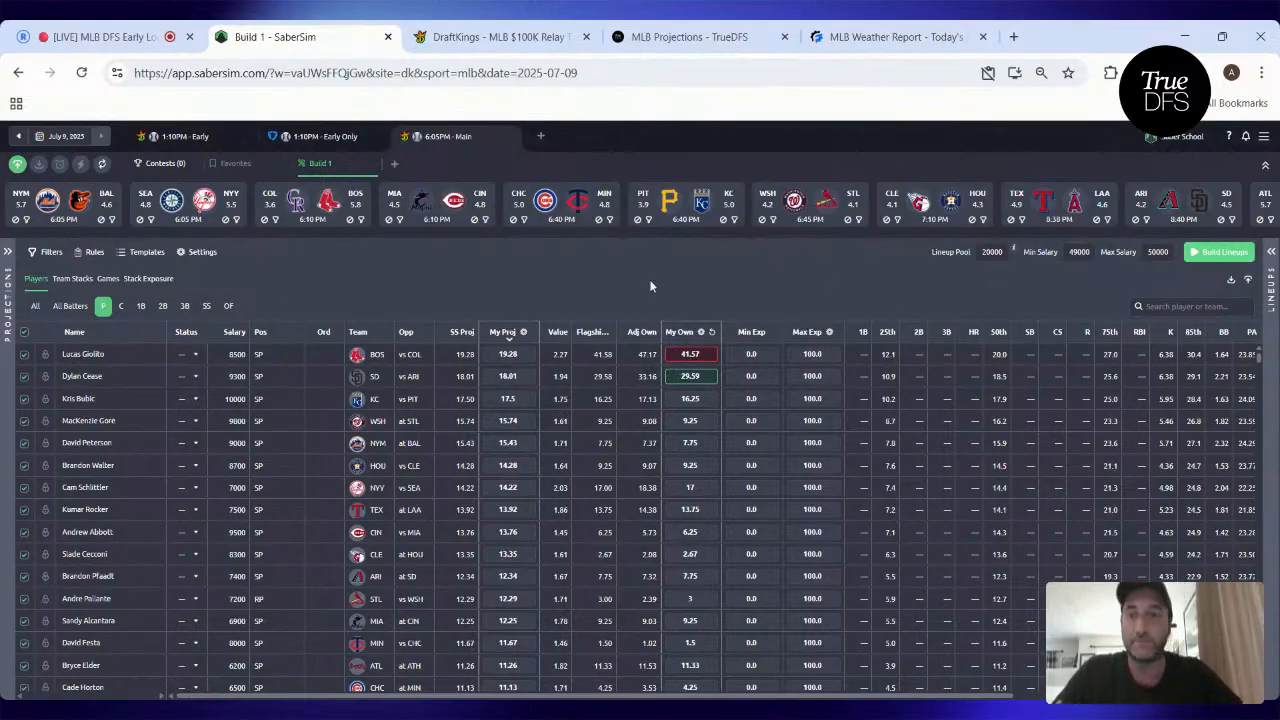
- Start building the Main slate lineups and rename Build 1 as SaberSim
double_click(322, 164)
key(BackSpace)
key(BackSpace)
key(BackSpace)
key(BackSpace)
key(BackSpace)
key(BackSpace)
key(BackSpace)
text(SaberSim)
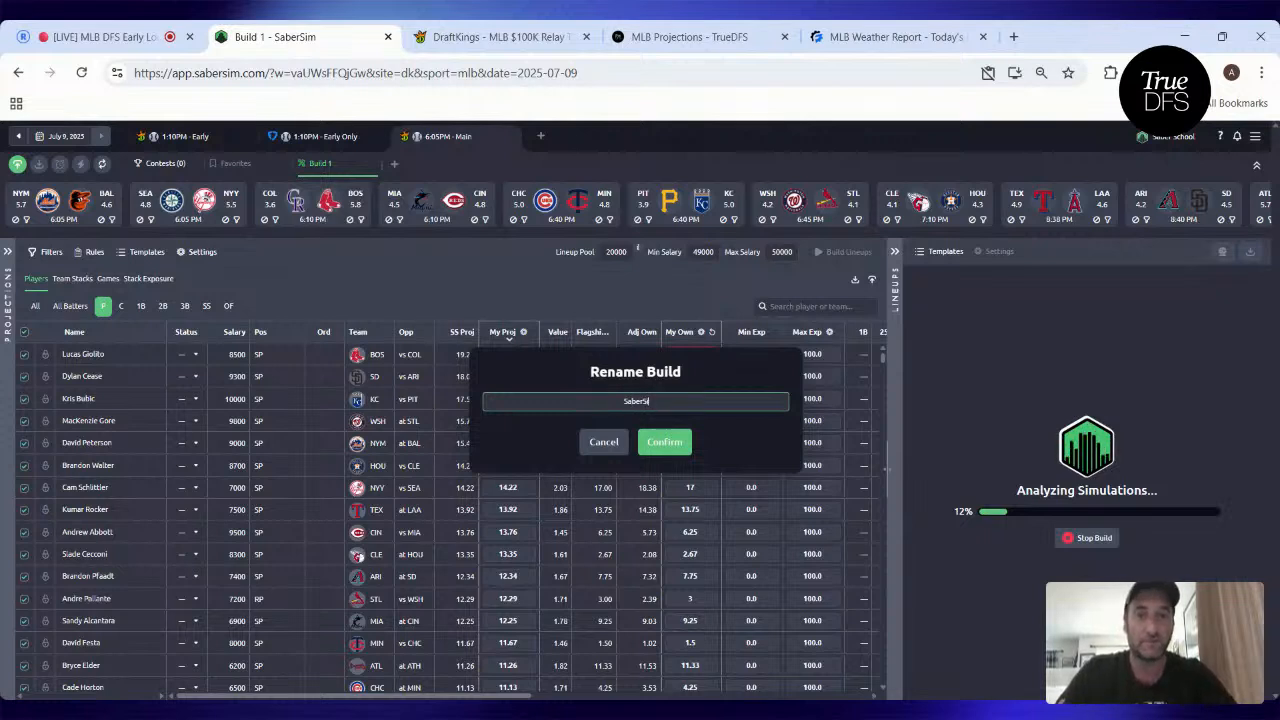
click(664, 441)
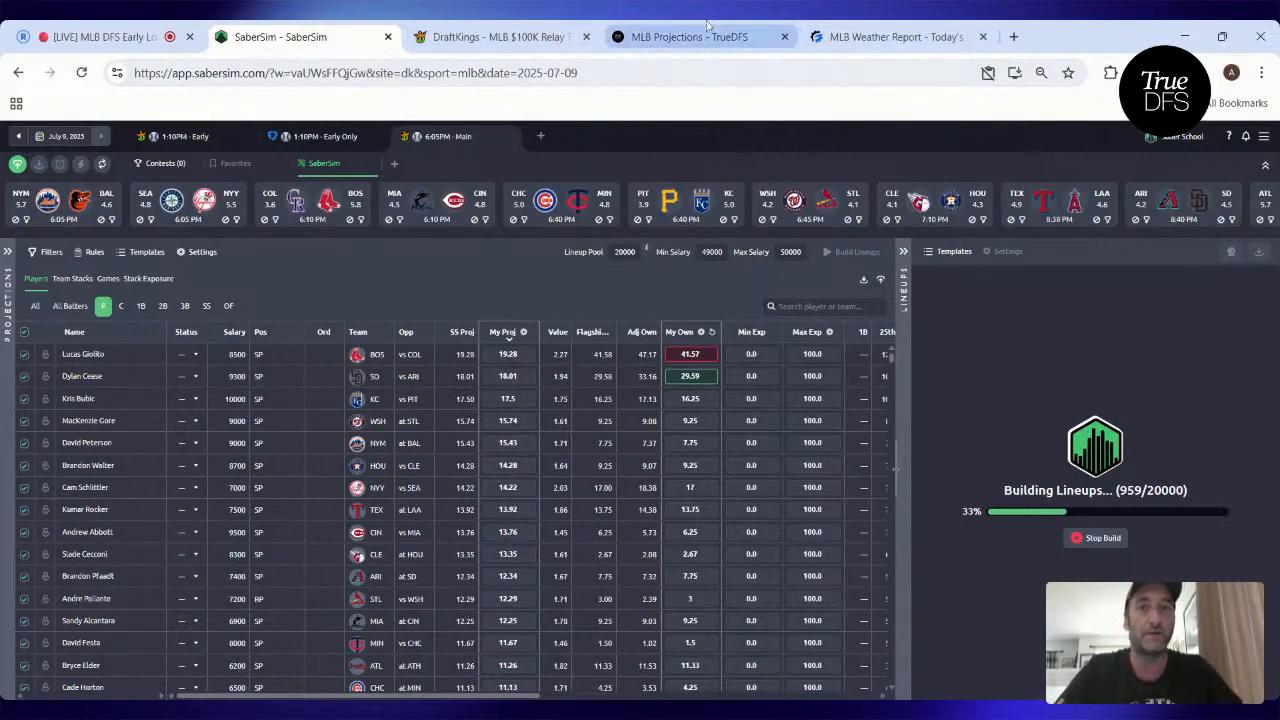
- Load the Goldy projections for the DK Main slate on the TrueDFS MLB Projections page, then return to SaberSim
click(707, 36)
click(494, 180)
click(510, 220)
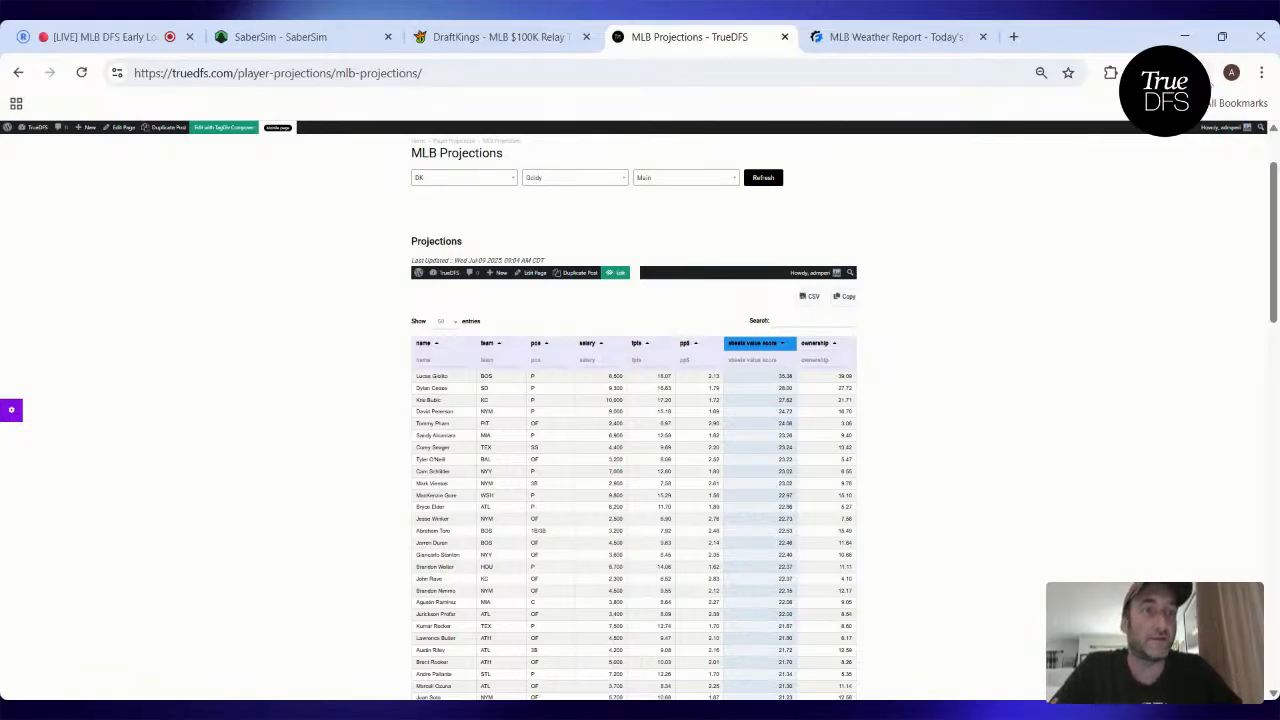
click(1196, 26)
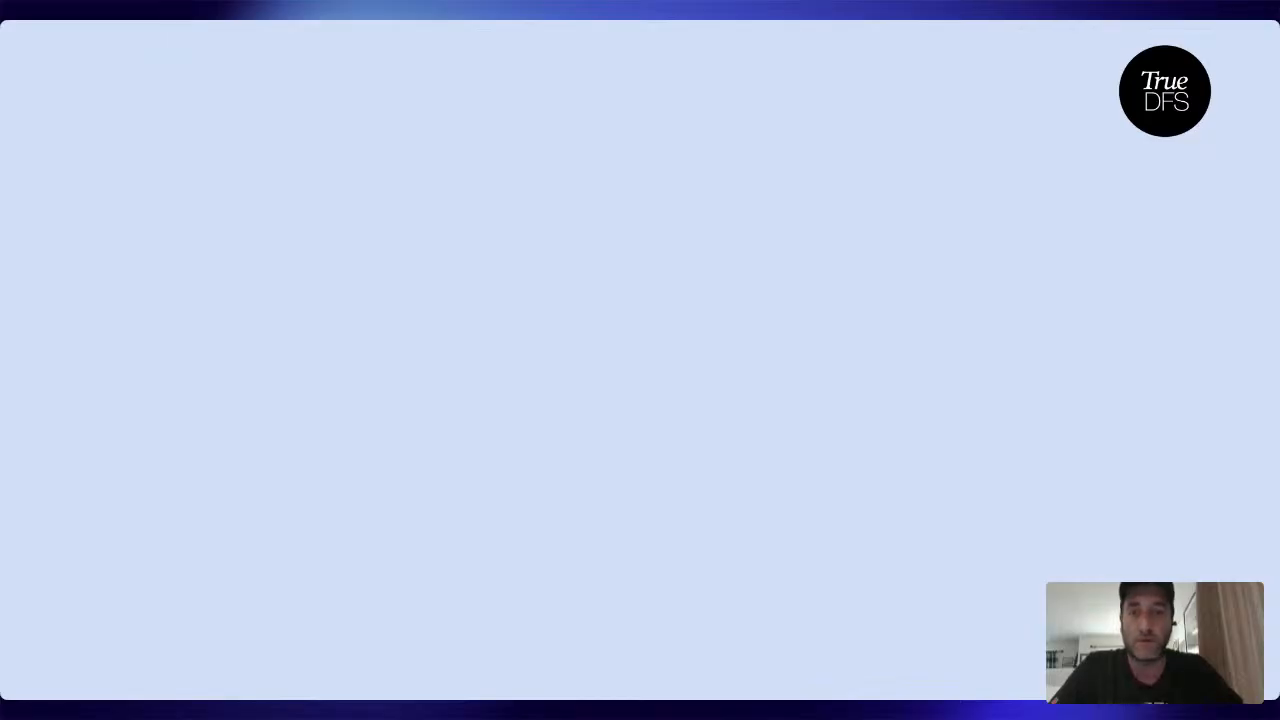
click(654, 612)
click(304, 38)
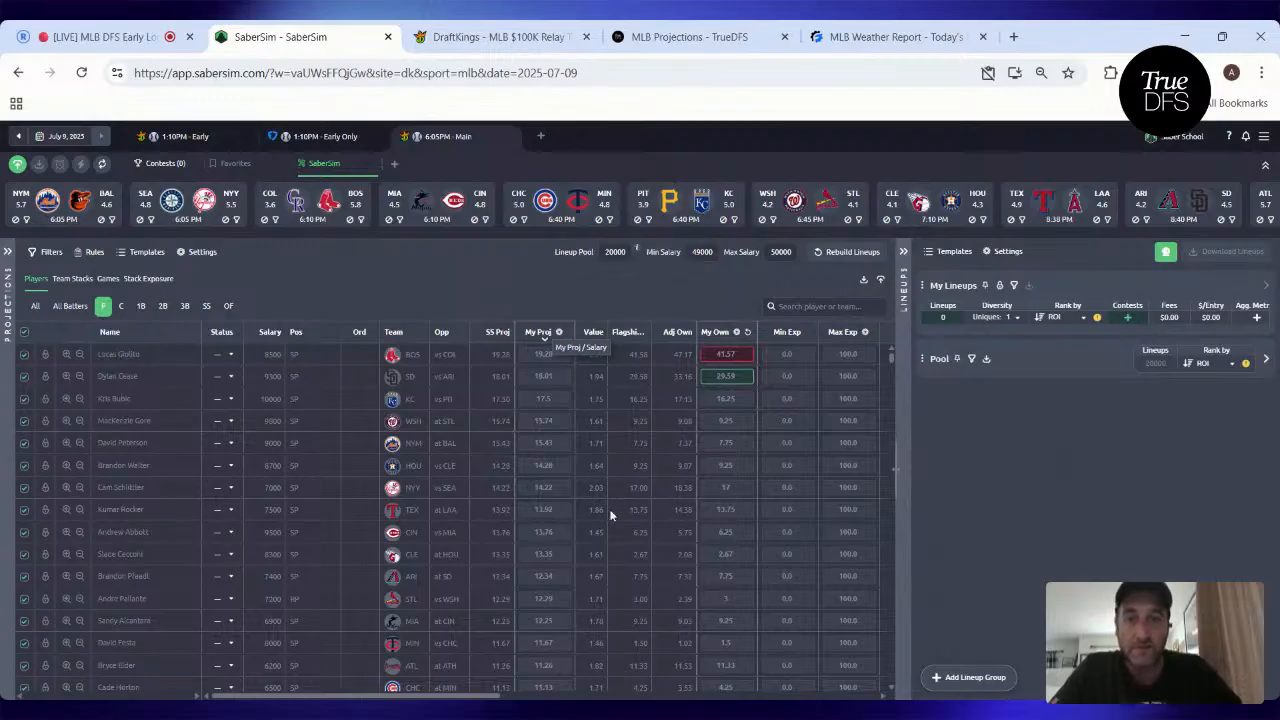
- Compare the pitchers sorted by value and by projection, and fill My Lineups with 150 lineups
click(596, 338)
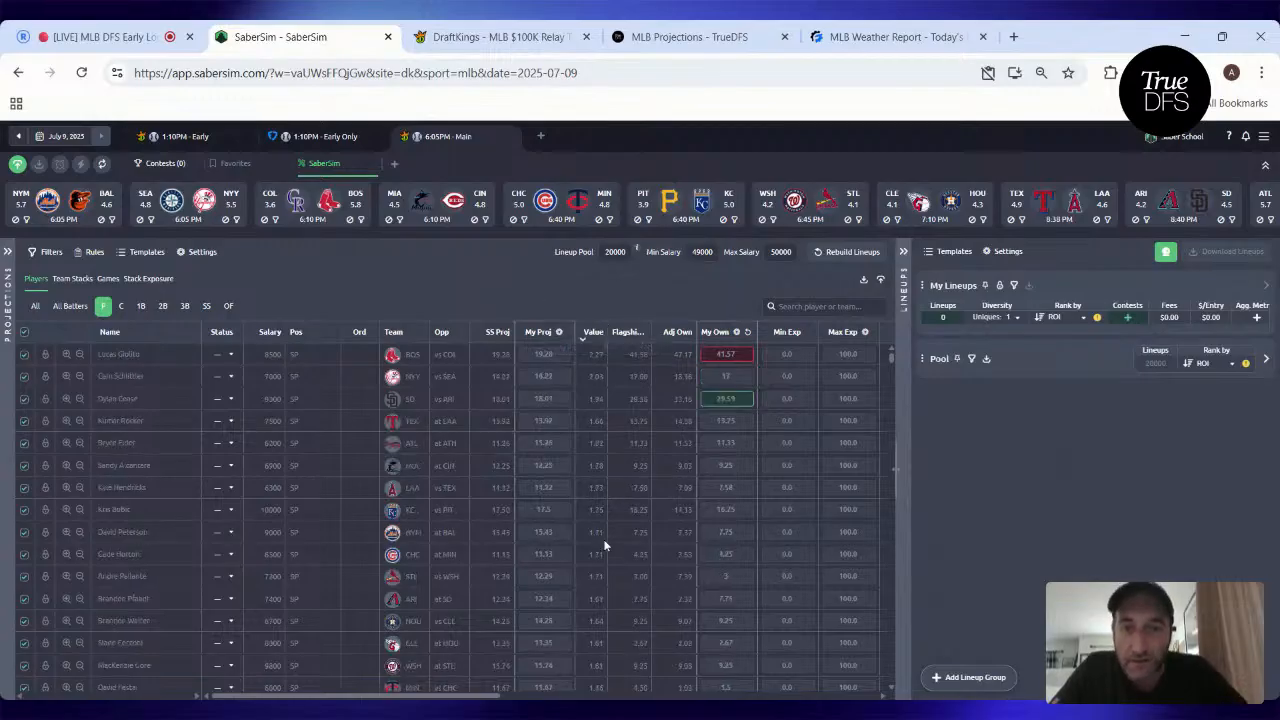
click(530, 334)
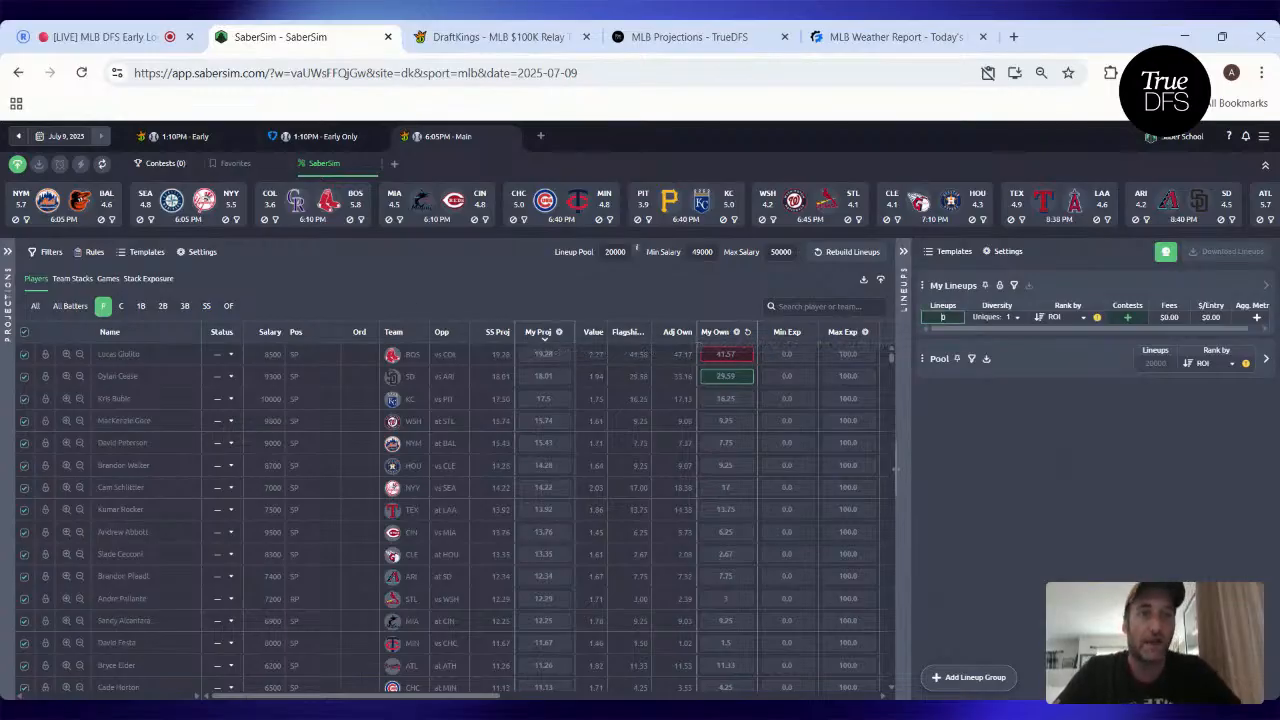
key(BackSpace)
text(150)
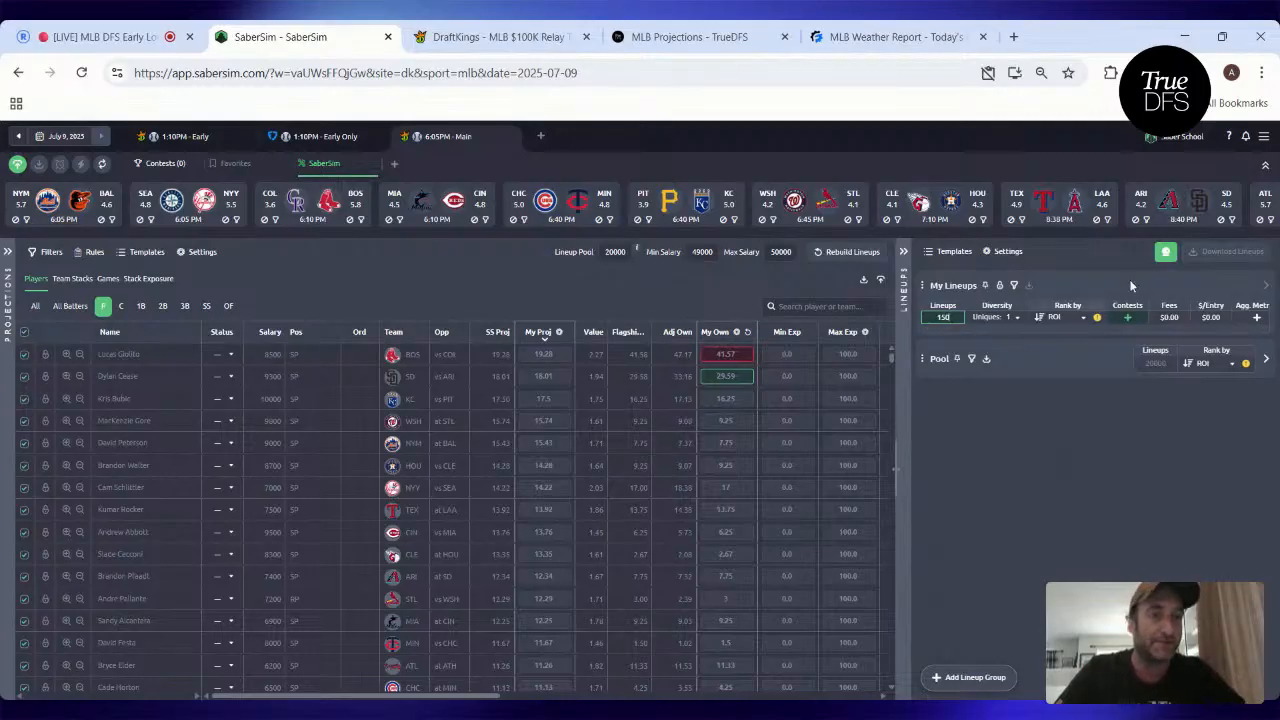
click(1162, 255)
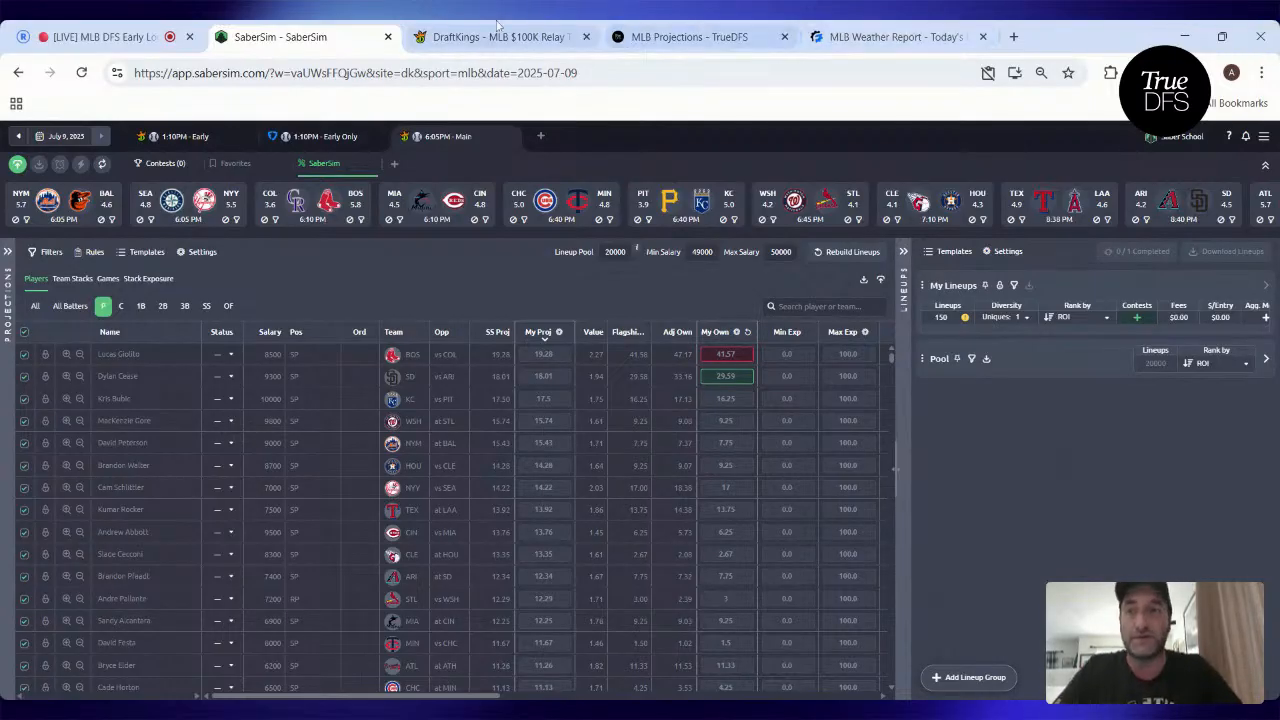
- Check the live stream's chat in Restream Studio and return to SaberSim
click(105, 36)
click(347, 27)
click(160, 29)
click(272, 30)
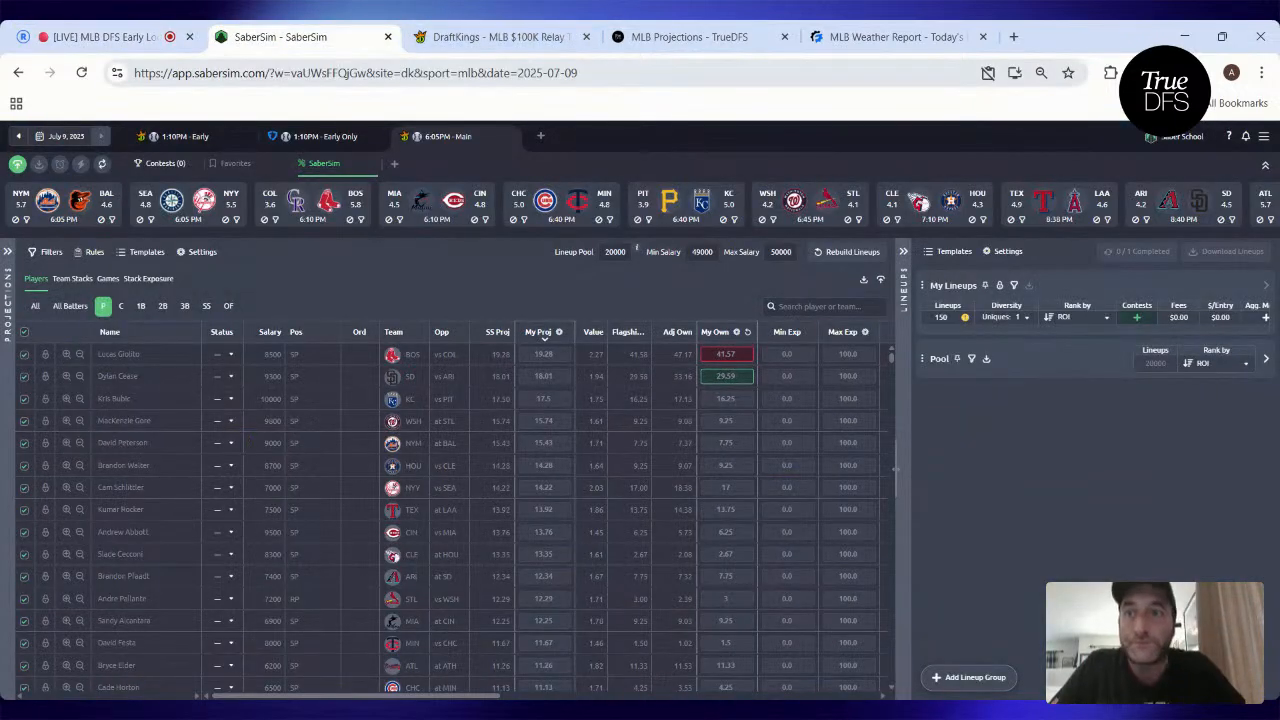
click(167, 28)
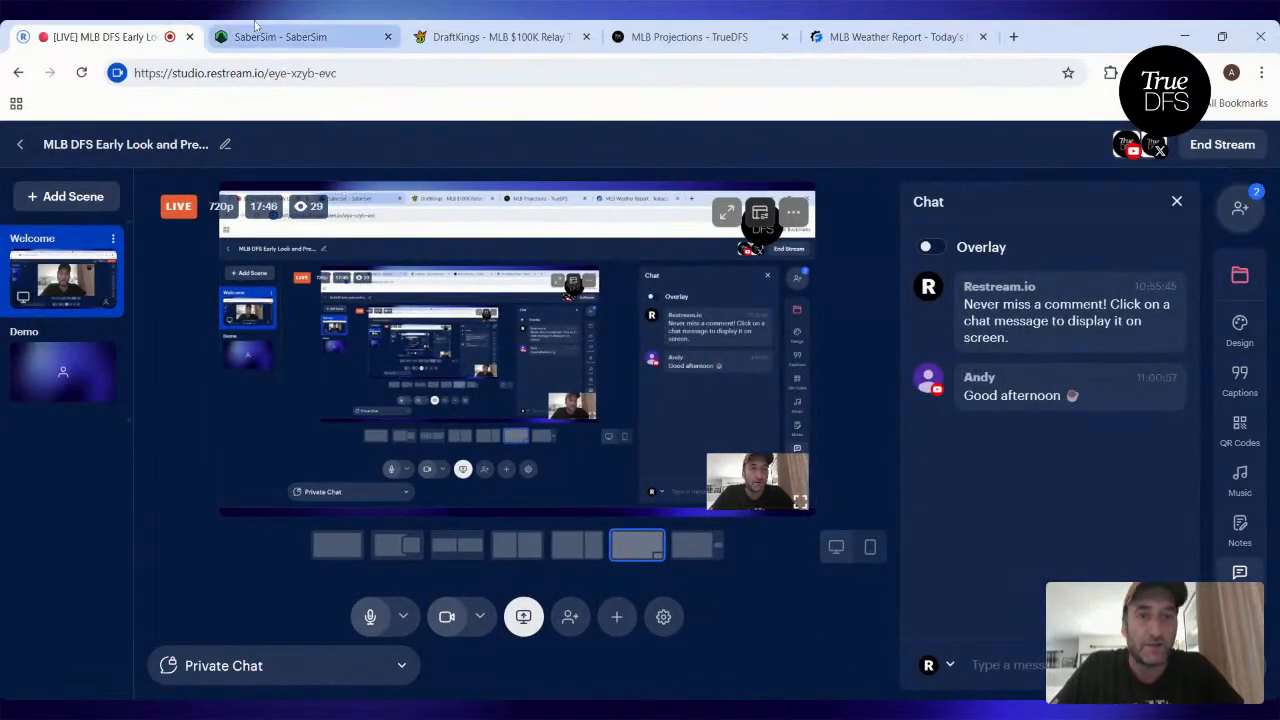
click(256, 28)
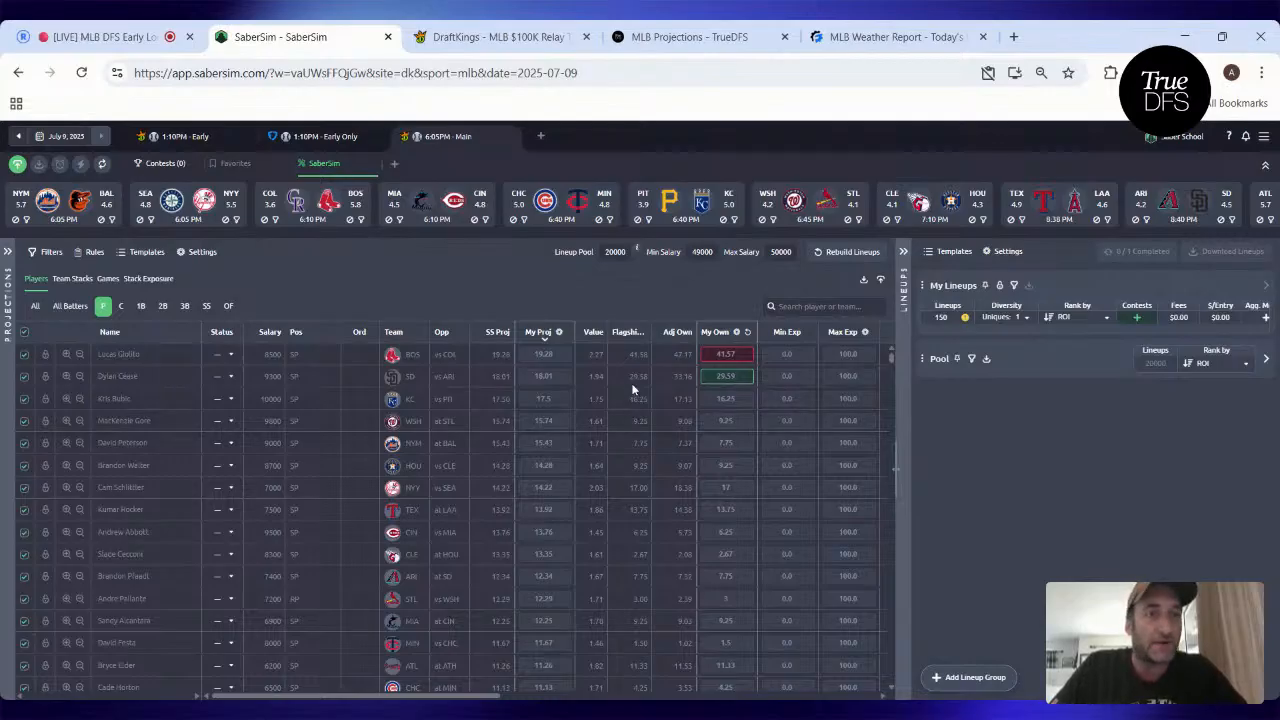
- Change the diversity of the Main slate's My Lineups to Portfolio and sort the pitchers by exposure
drag(452, 696, 466, 696)
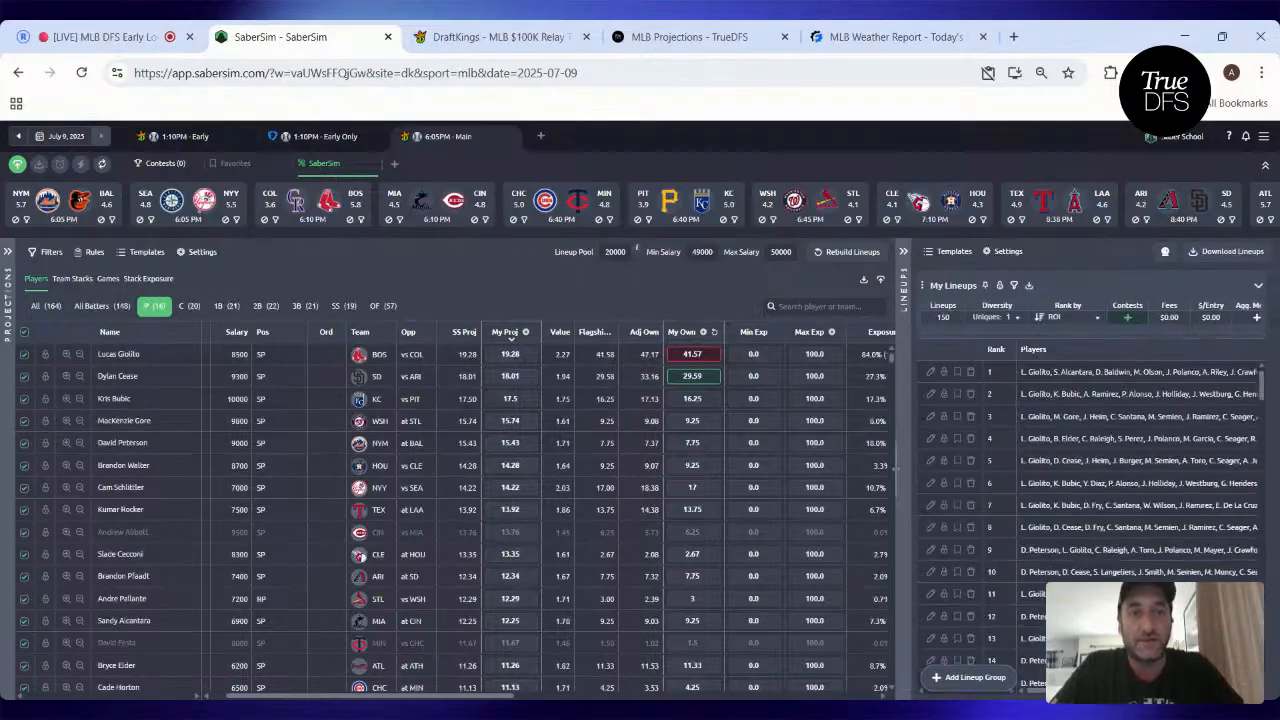
click(1007, 322)
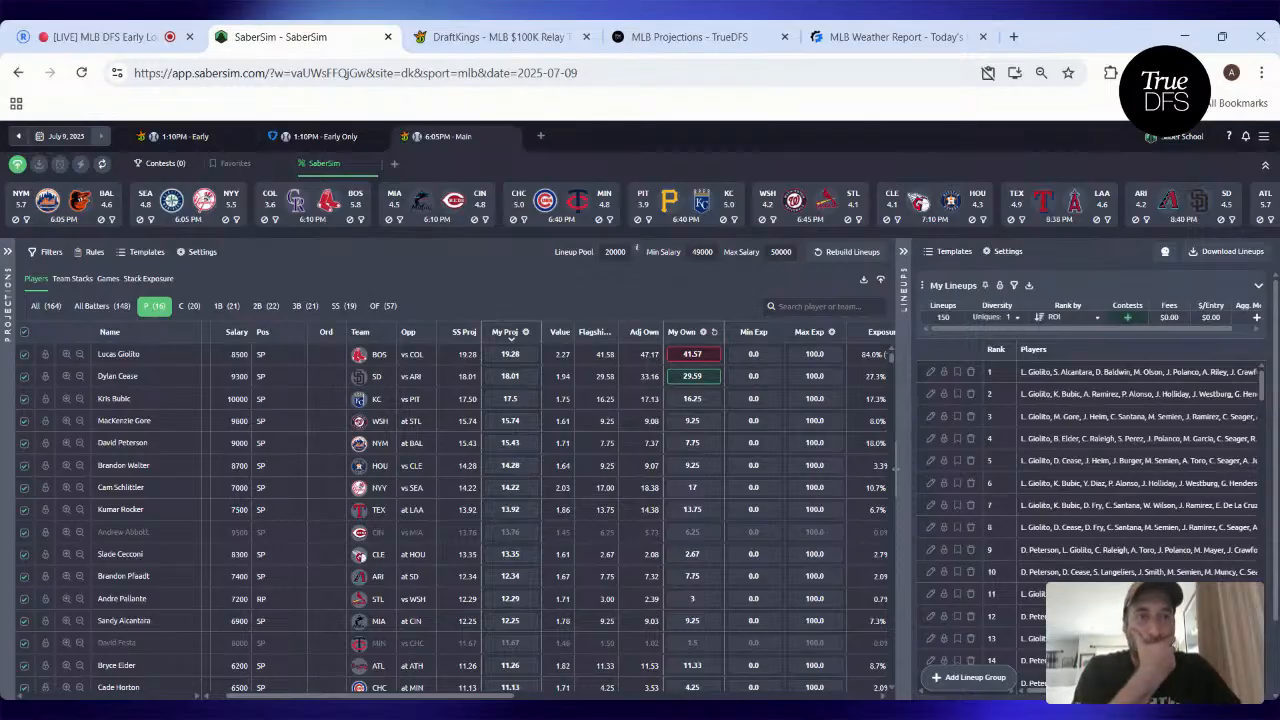
click(1007, 318)
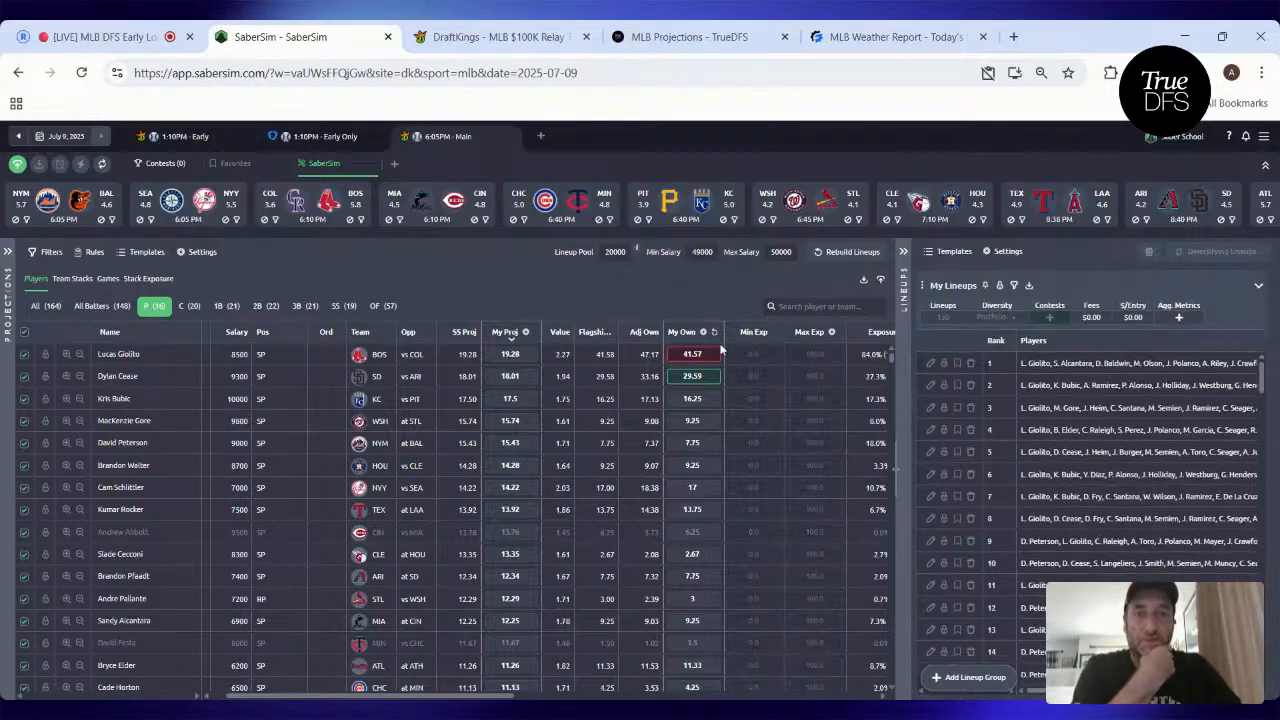
click(863, 340)
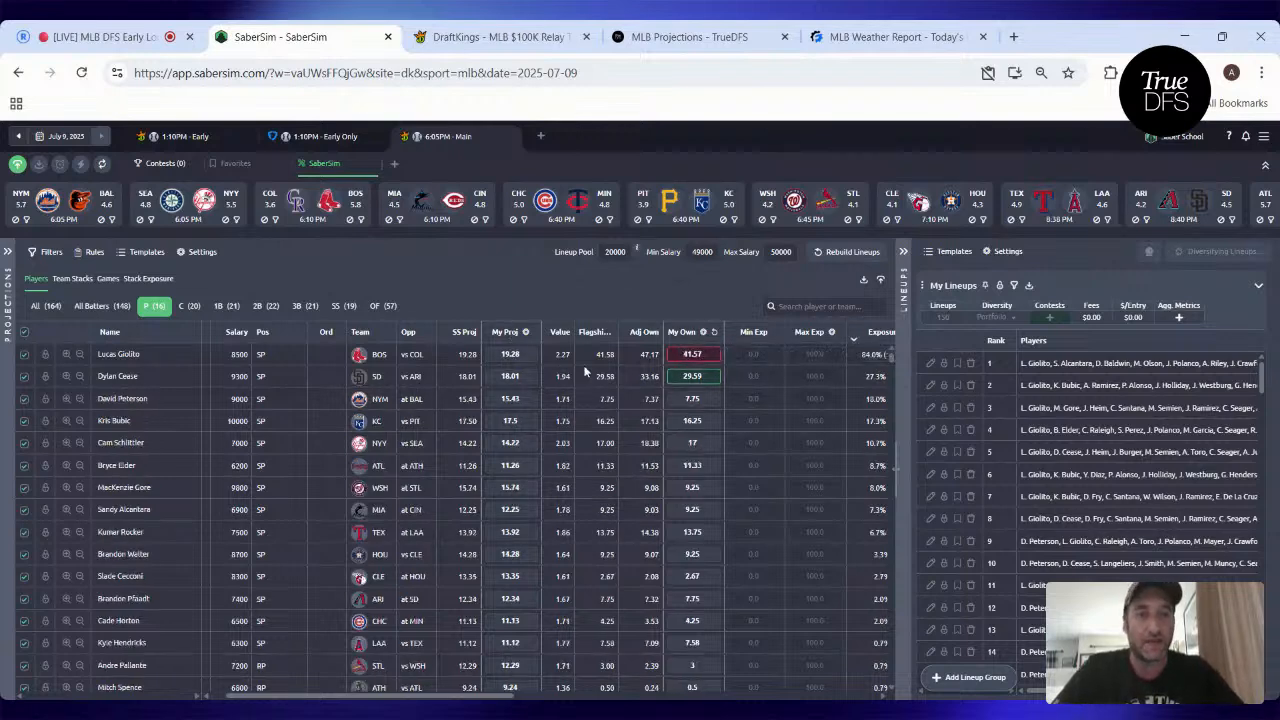
- Examine the Main slate pitchers' exposure, pool share and leverage against their salaries, projections and ownership
scroll(585, 372, right, 5)
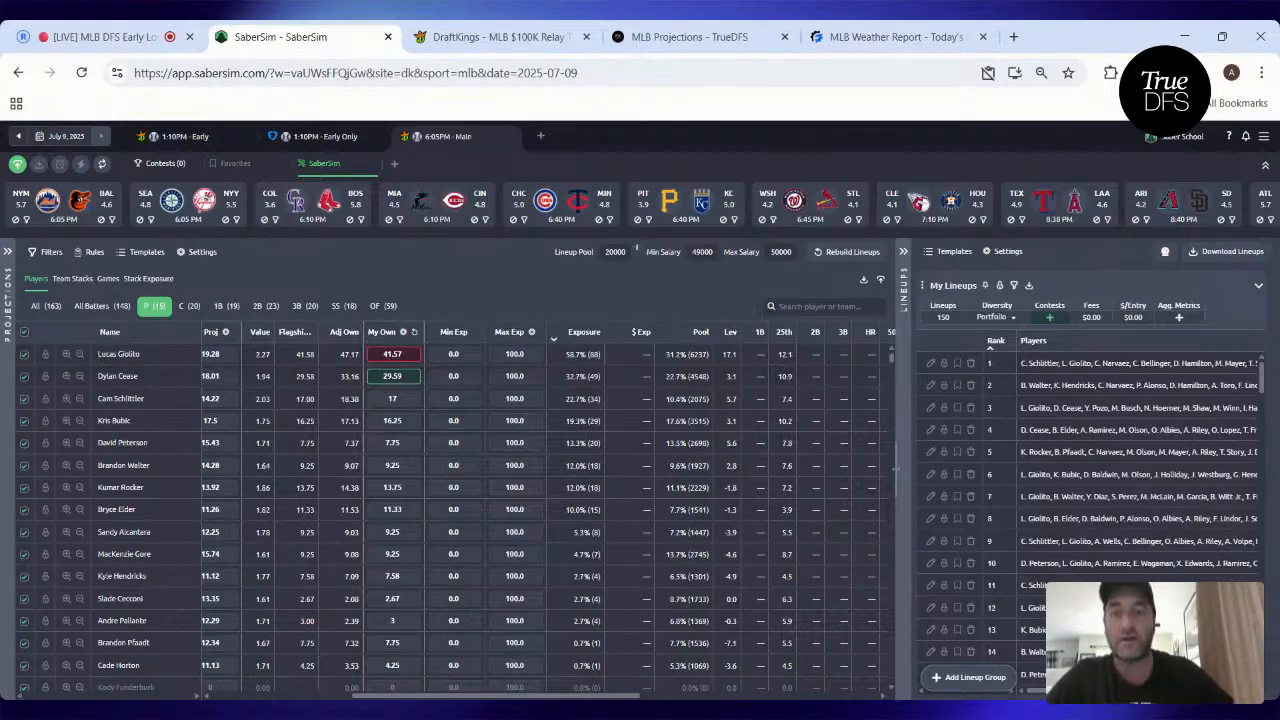
scroll(548, 509, left, 5)
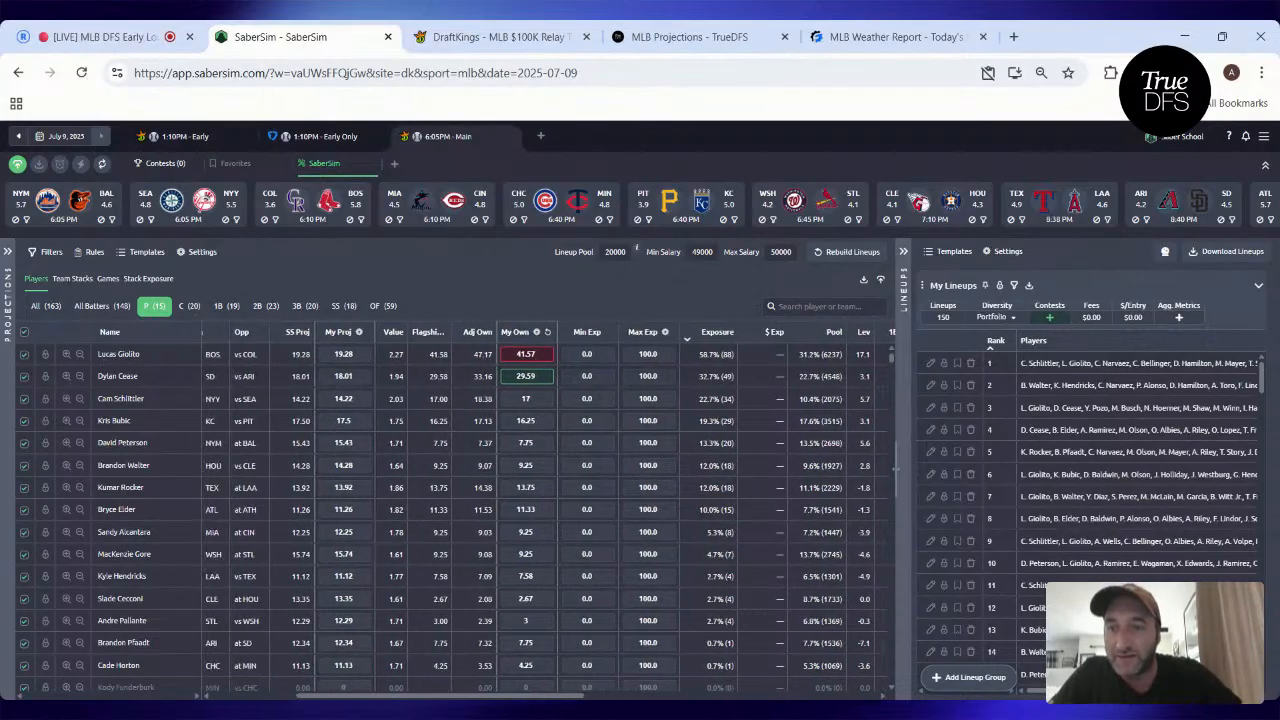
scroll(548, 509, left, 3)
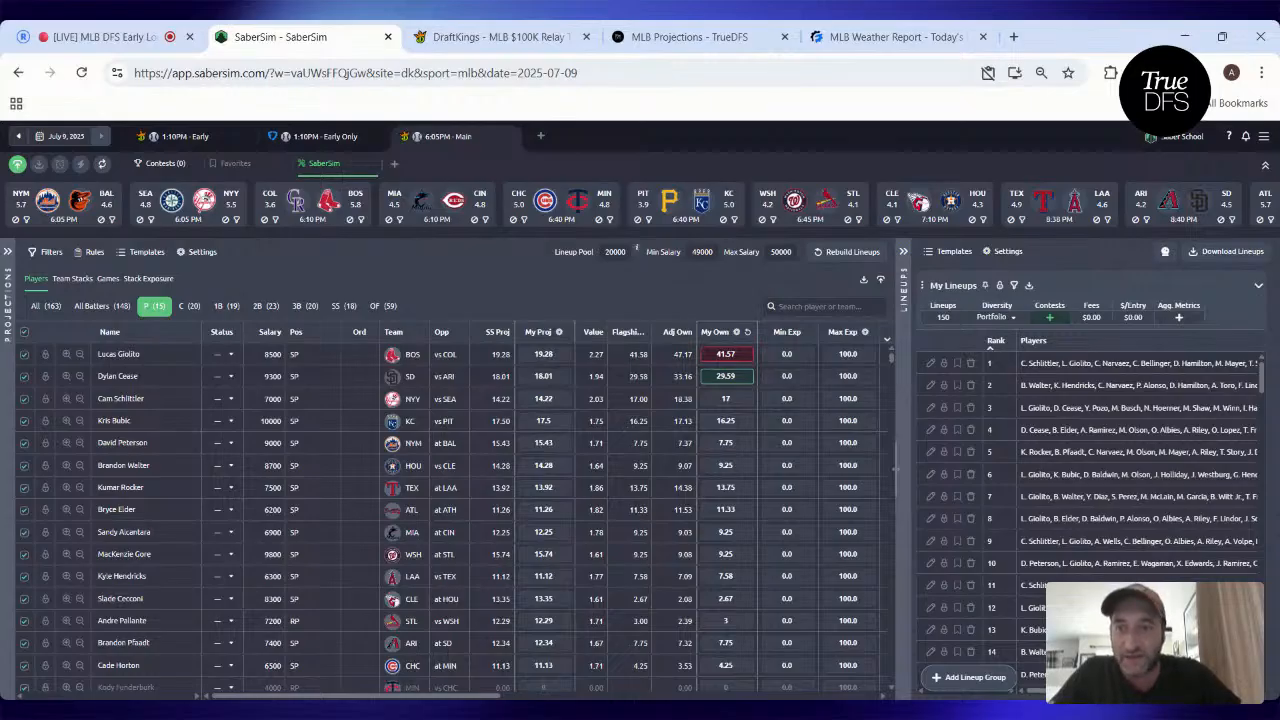
scroll(548, 509, right, 4)
scroll(548, 509, right, 4)
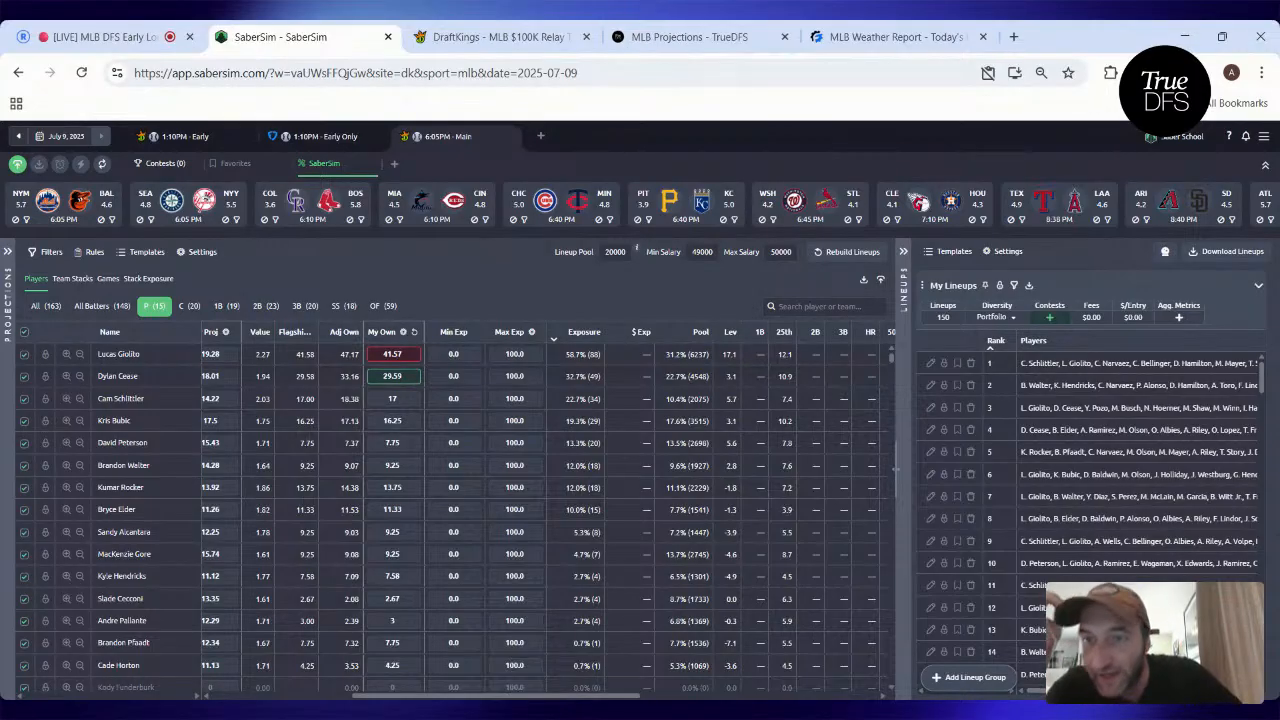
scroll(548, 509, left, 5)
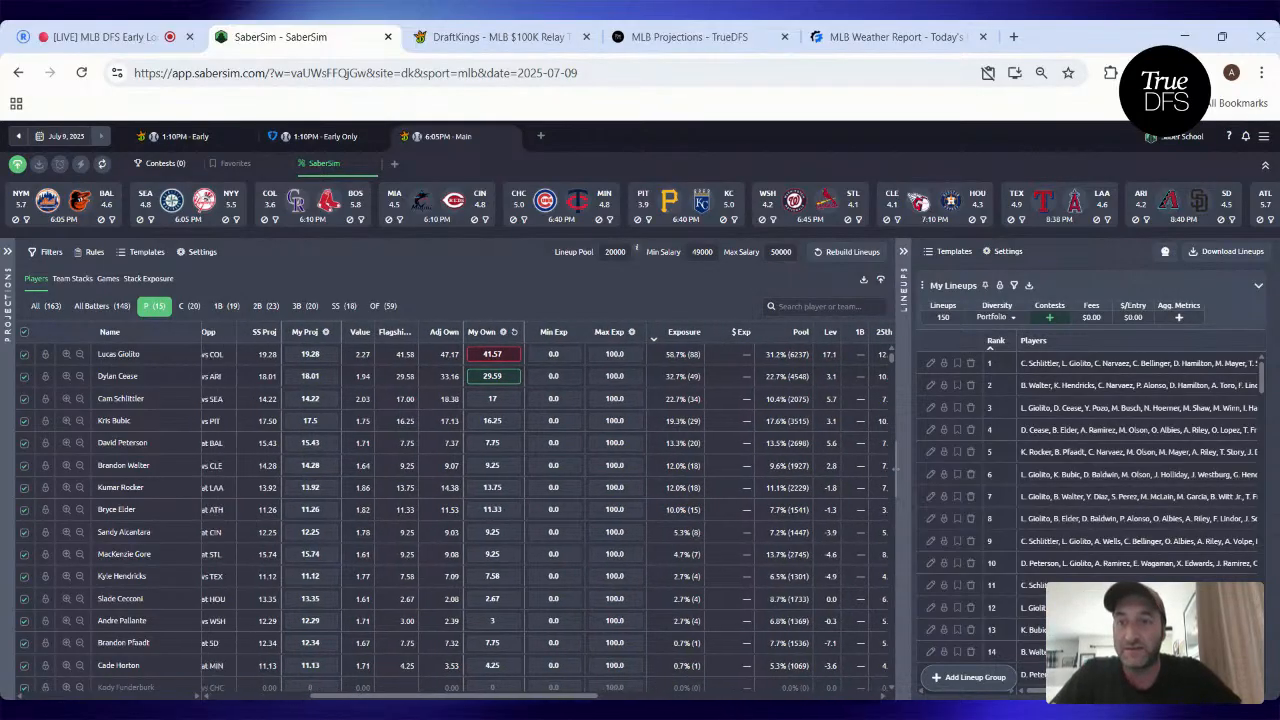
scroll(548, 509, left, 4)
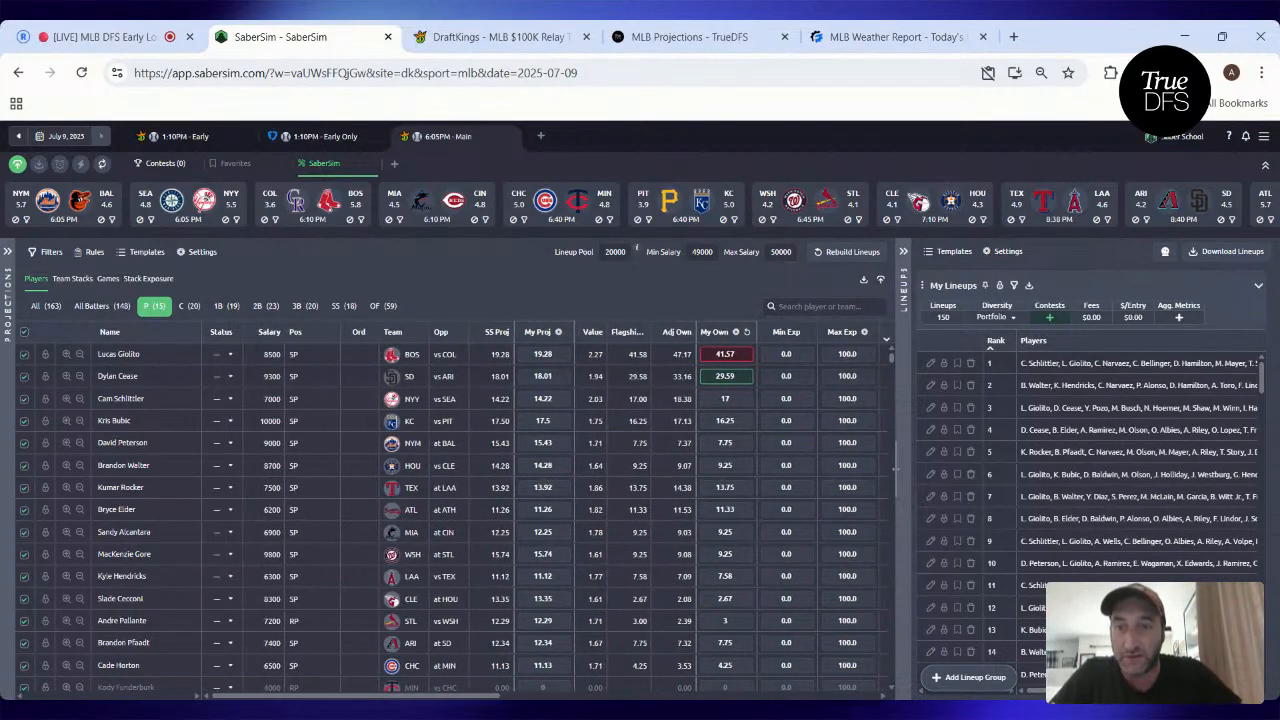
scroll(548, 509, right, 3)
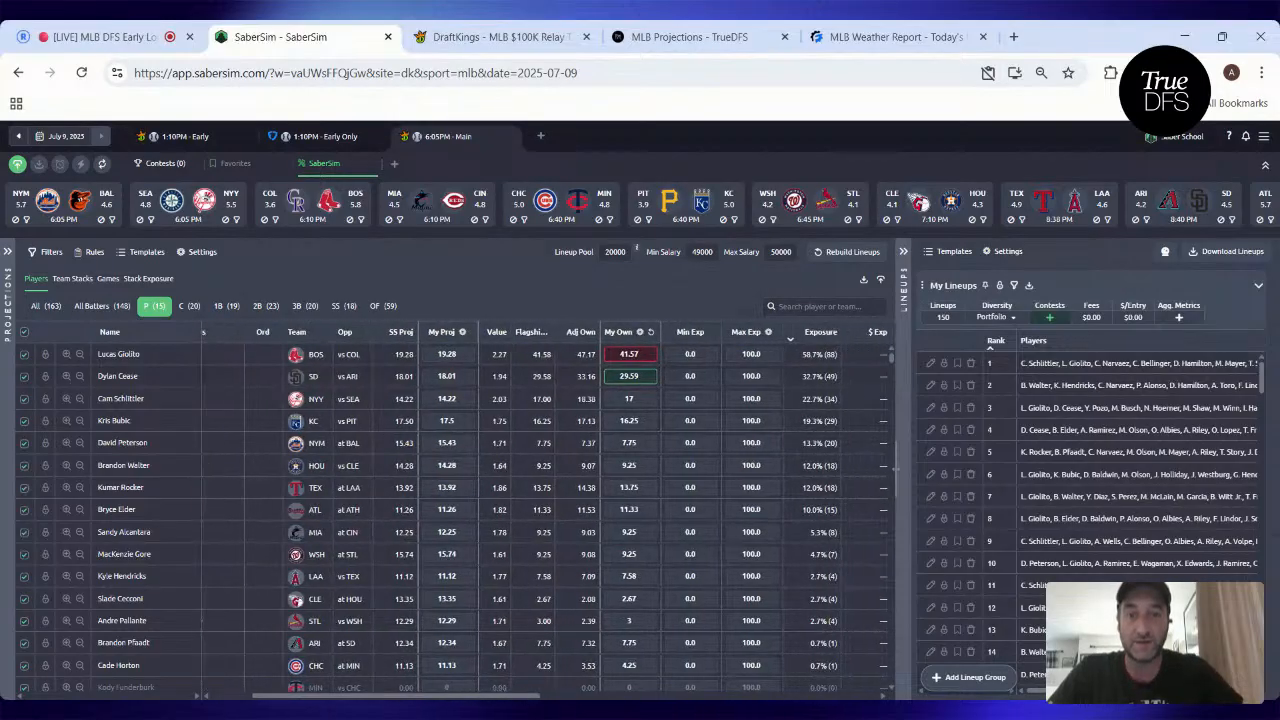
- Review the Main slate pitchers' pool share and leverage, check the team stack exposures, and return to the player list
scroll(548, 509, right, 2)
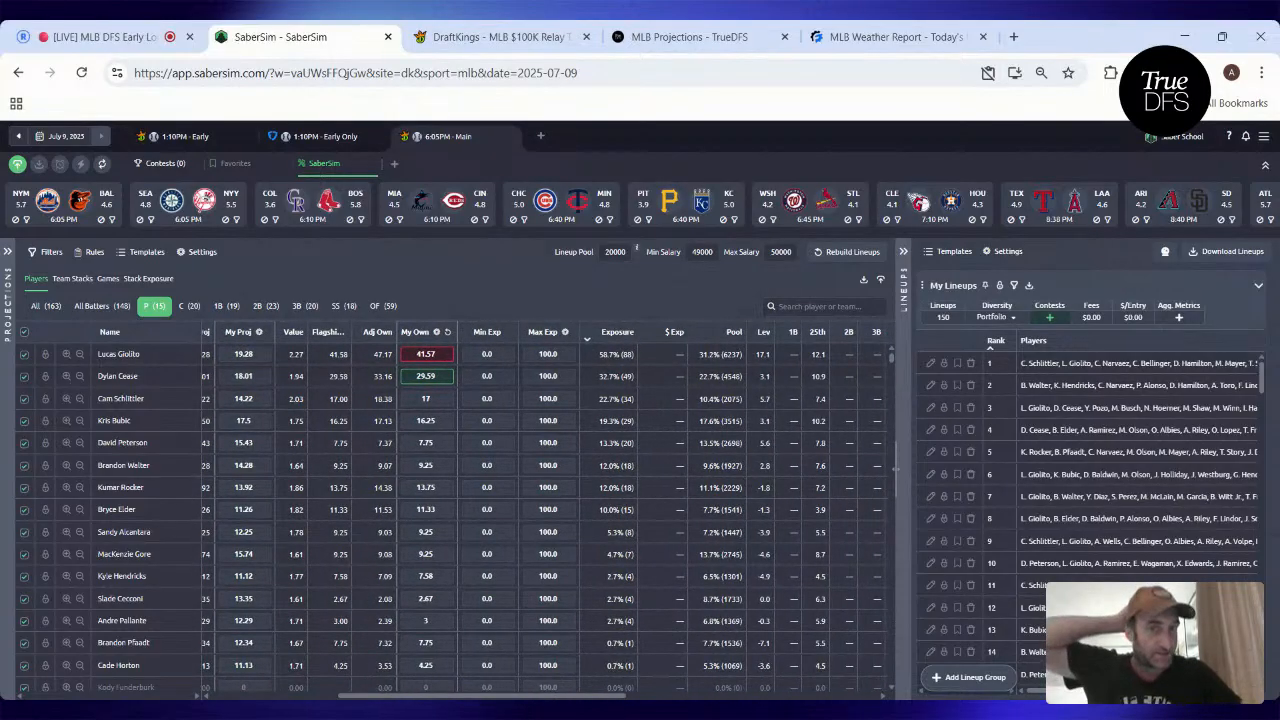
click(148, 279)
click(89, 283)
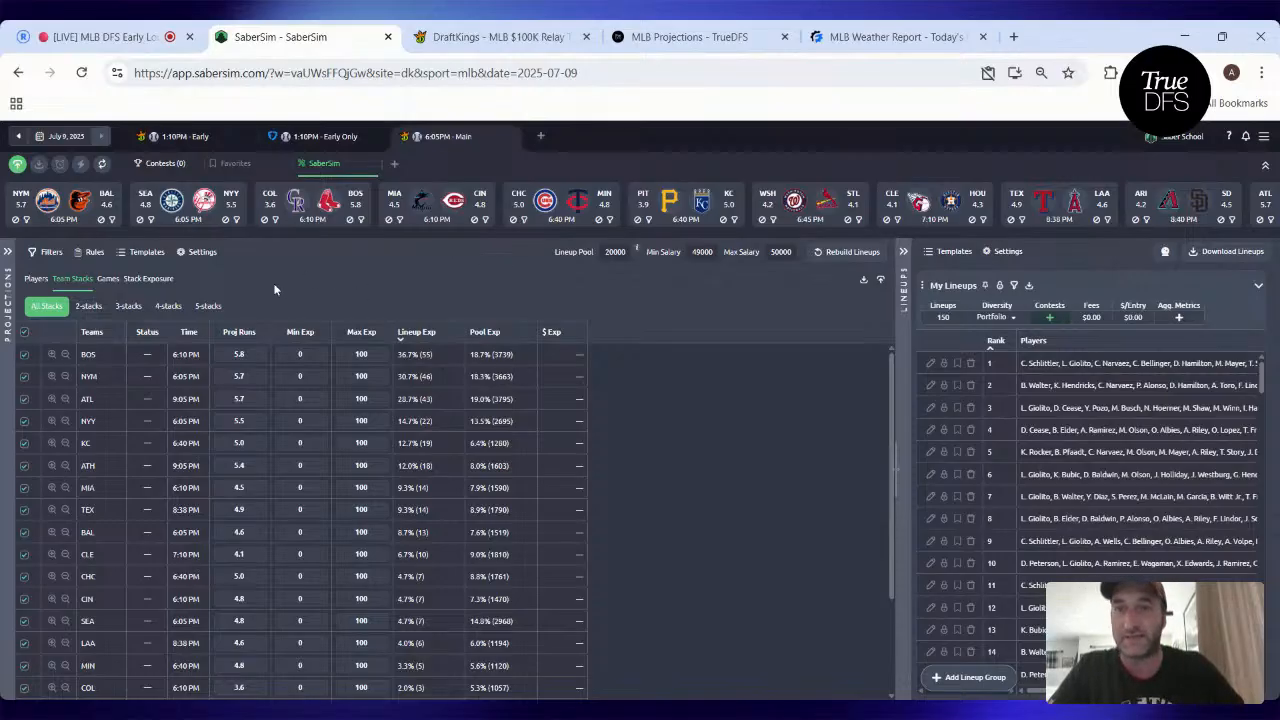
click(36, 278)
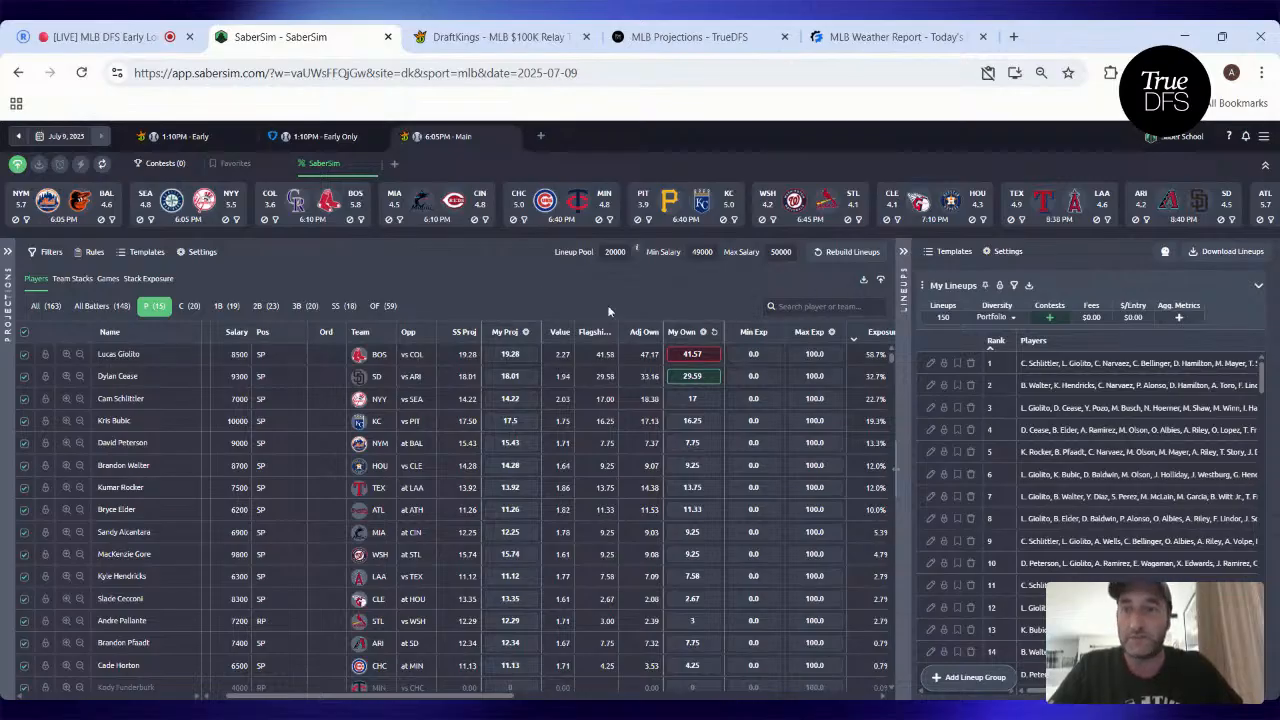
- Add a new build to the Main slate and rename it Goldy's
click(880, 280)
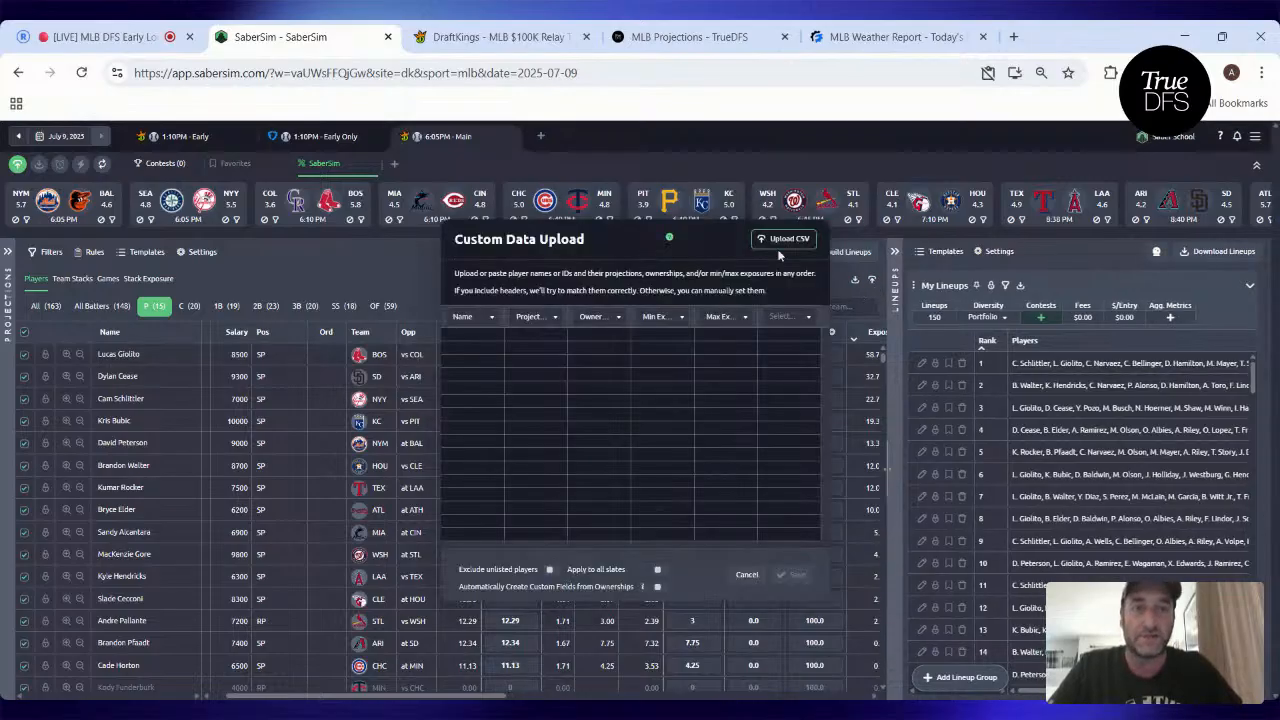
click(362, 289)
click(394, 163)
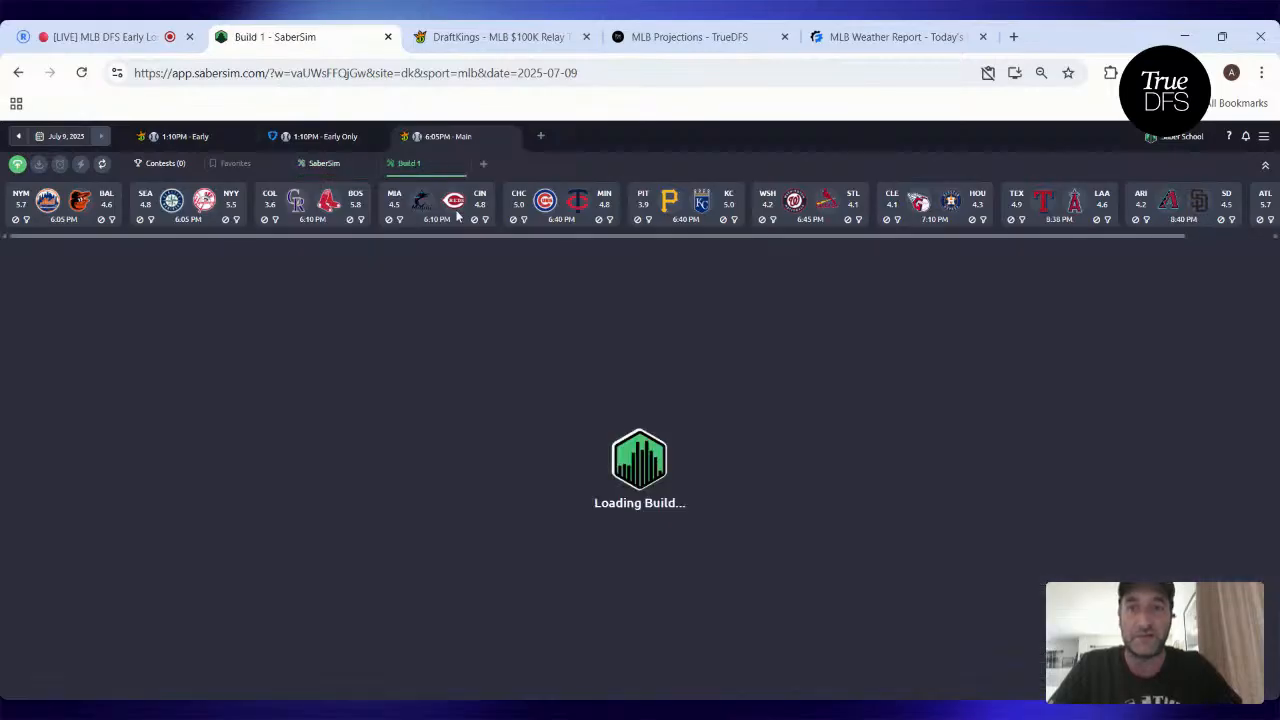
right_click(405, 163)
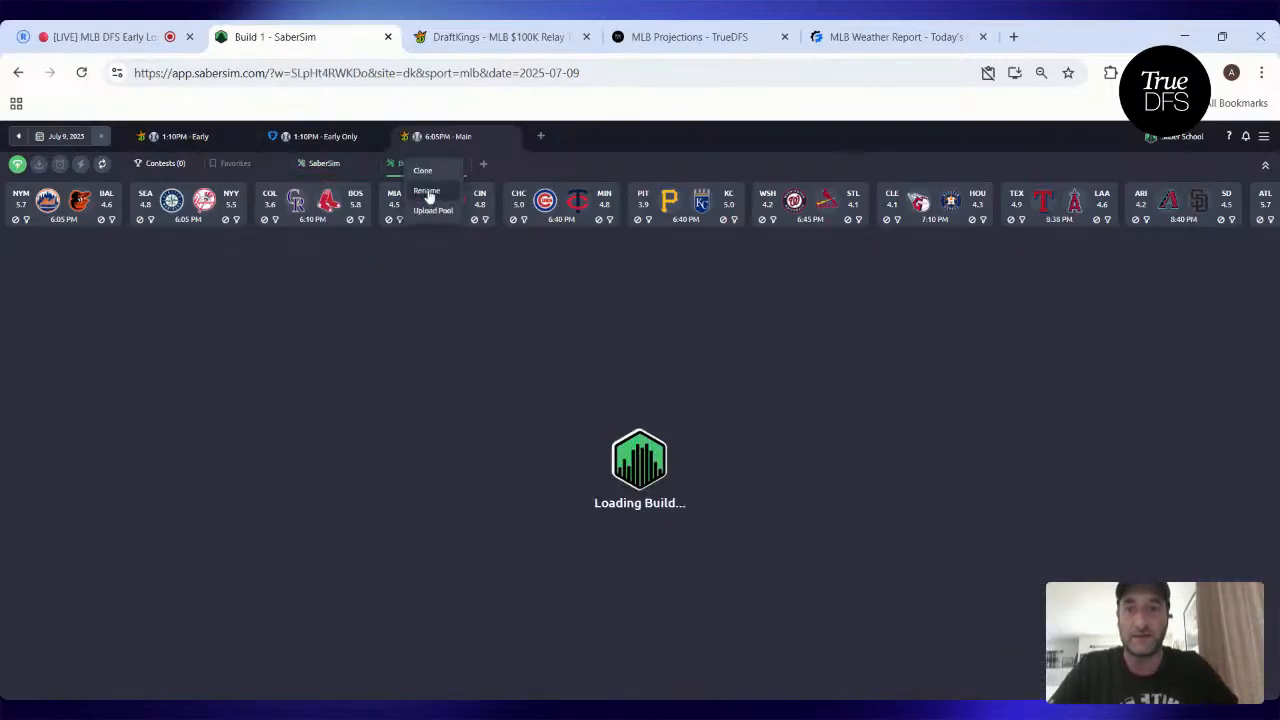
click(430, 192)
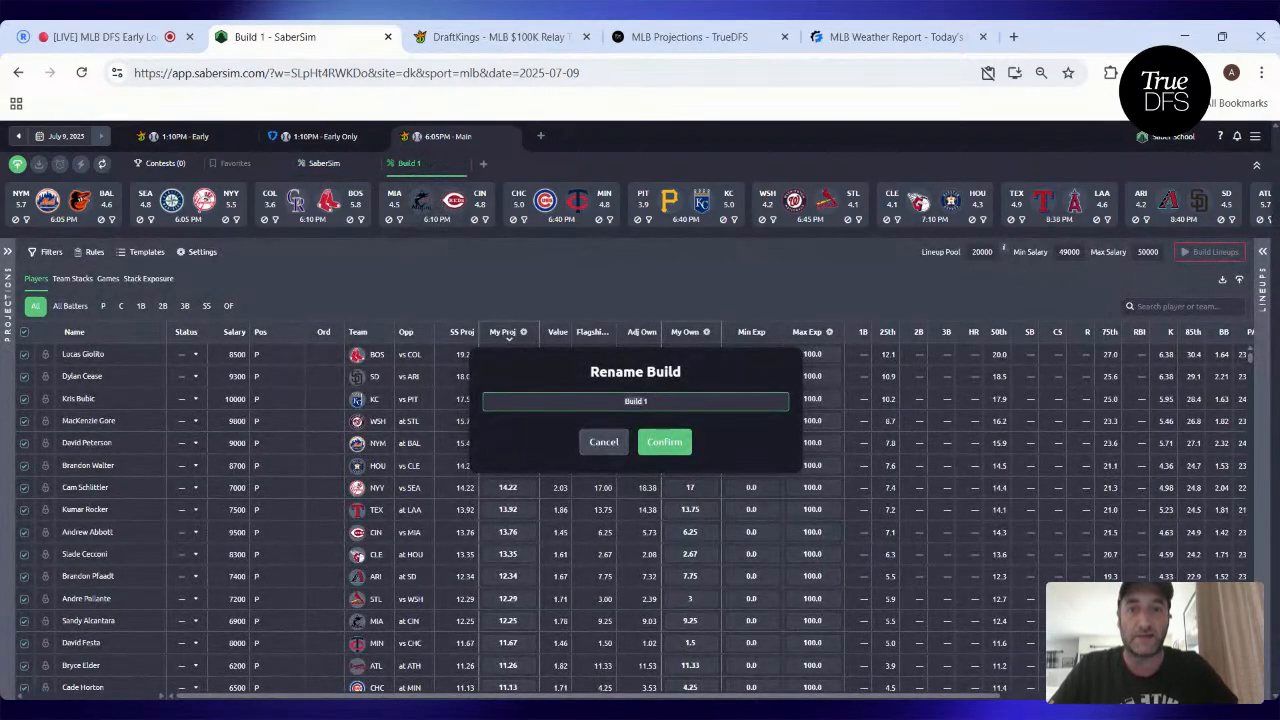
key(BackSpace)
key(BackSpace)
key(BackSpace)
key(BackSpace)
key(BackSpace)
key(BackSpace)
key(BackSpace)
text(Gol)
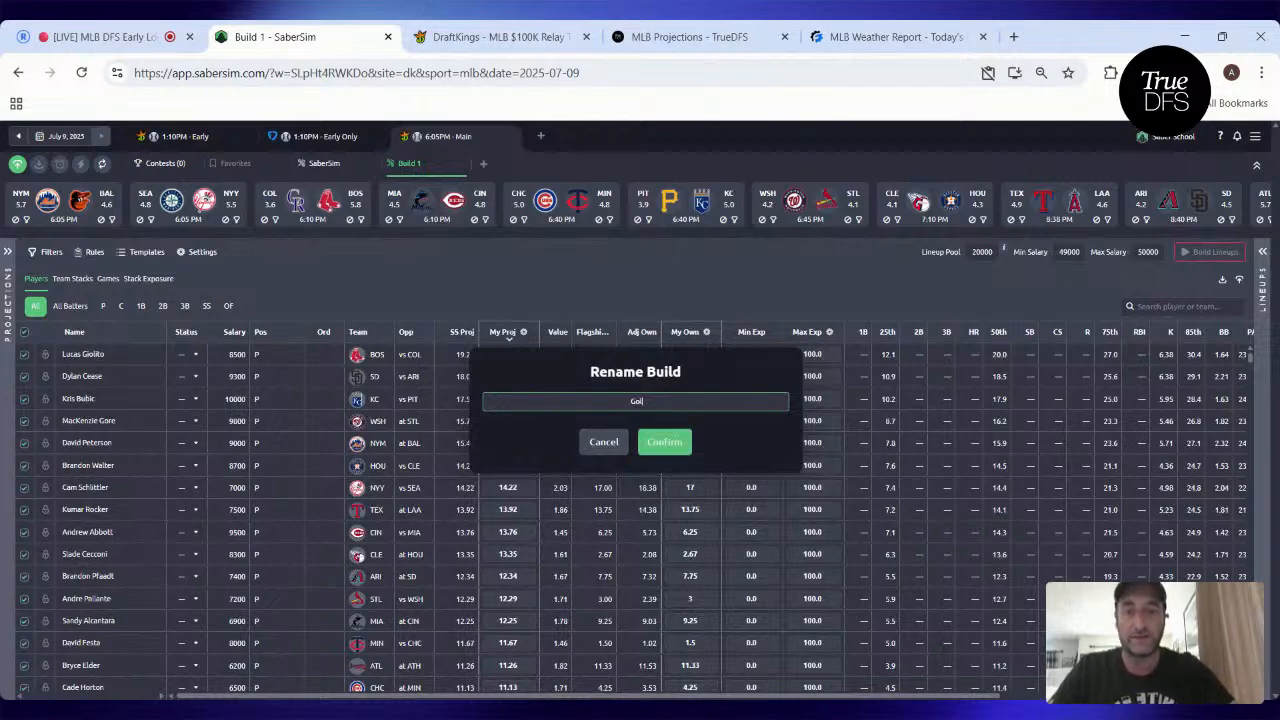
text(dy's)
click(664, 441)
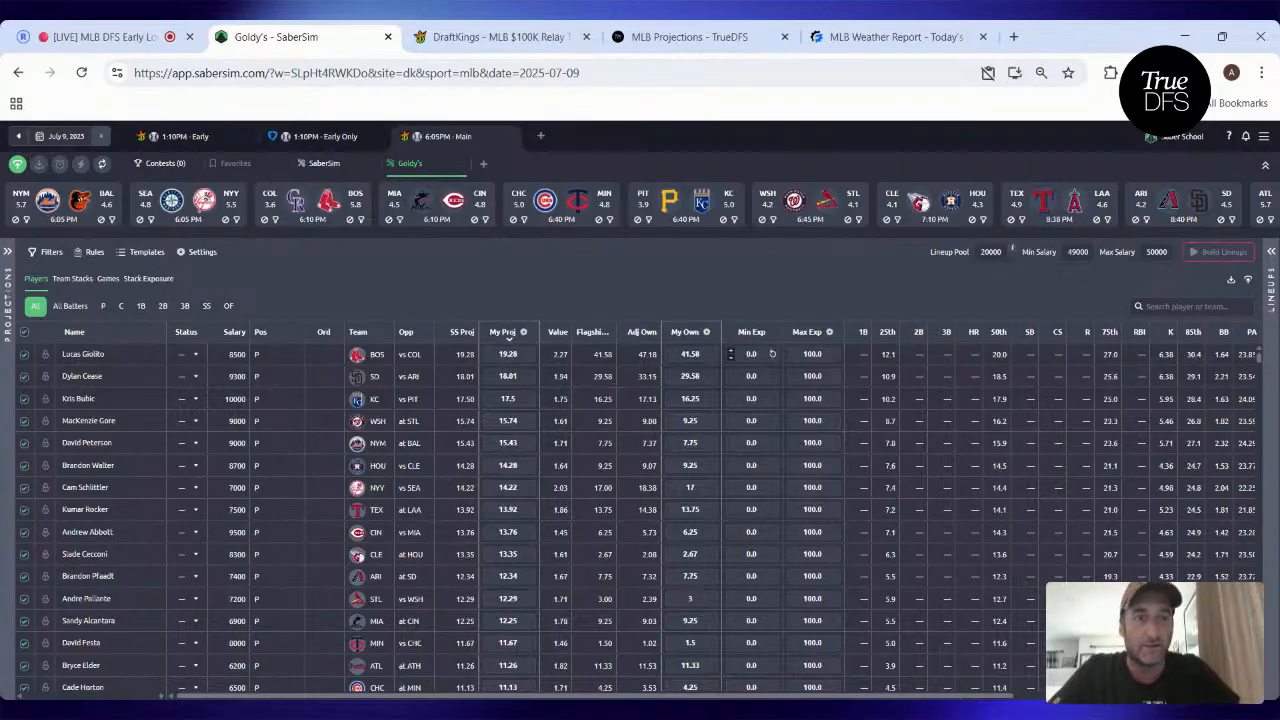
- Upload the CSV of custom player projections and ownership to the Goldy's build and check its columns
click(1247, 281)
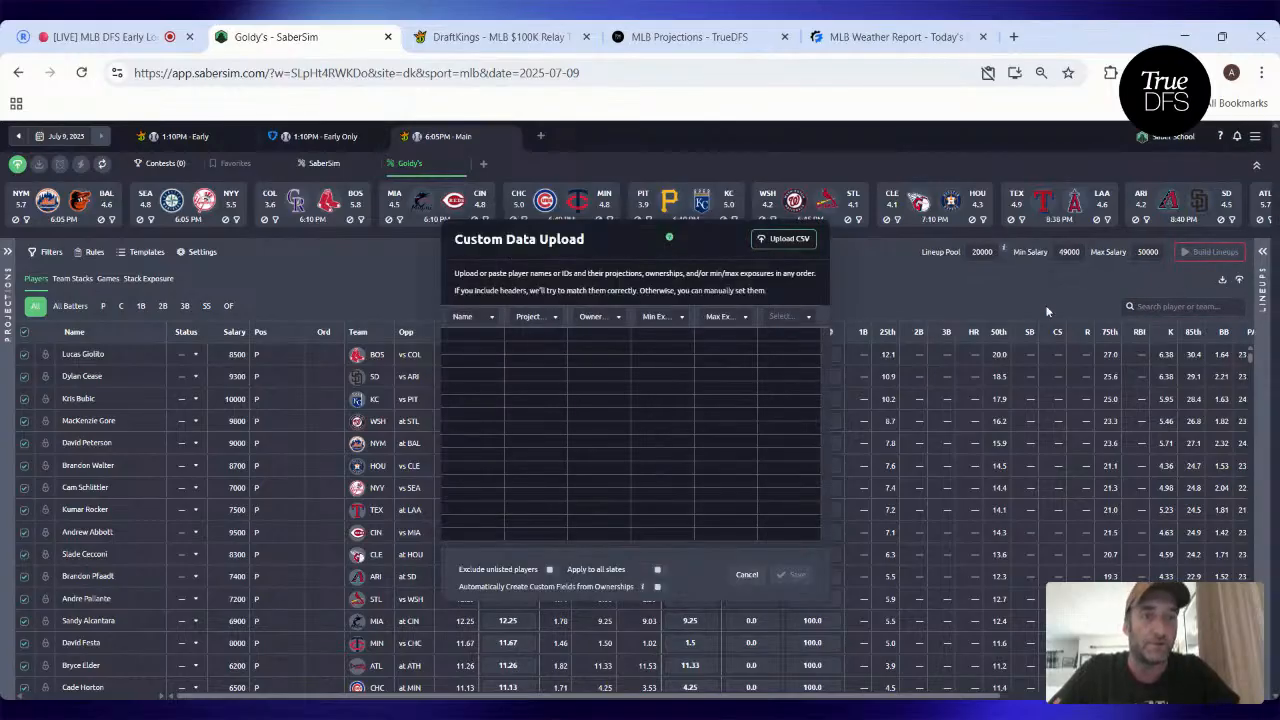
click(771, 251)
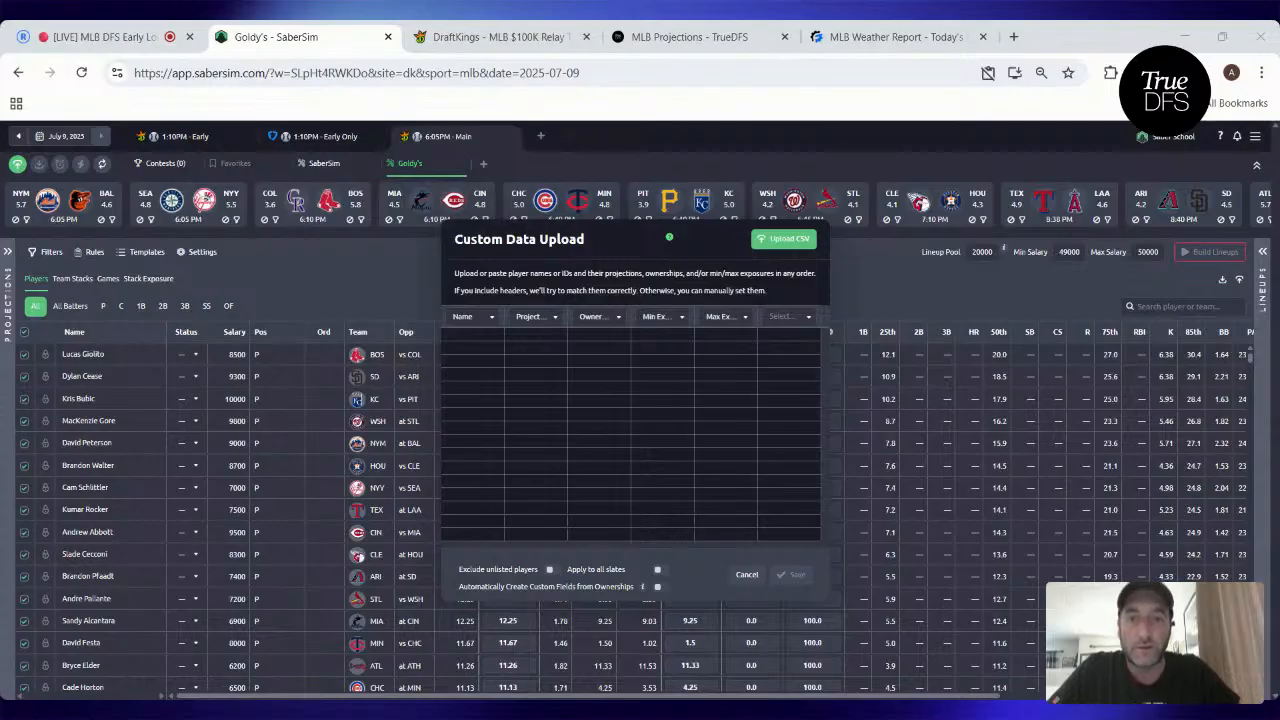
double_click(597, 323)
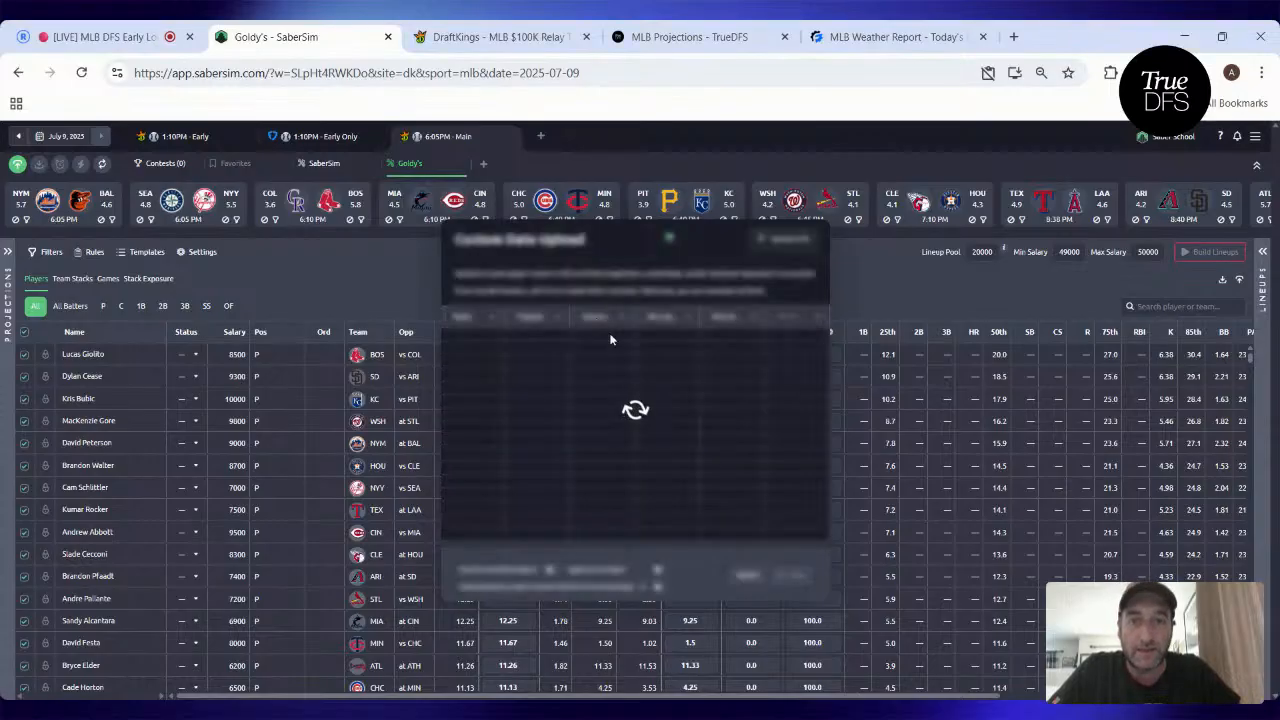
drag(695, 533, 629, 526)
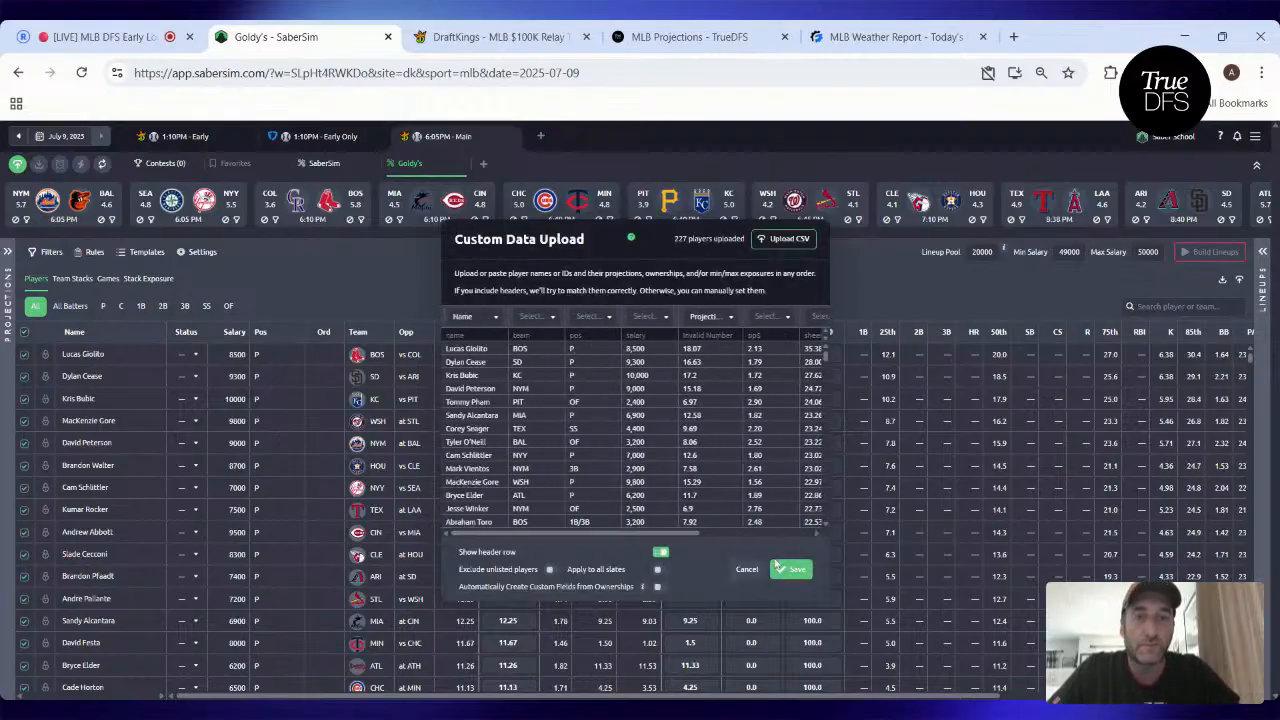
- Save the uploaded data as a user projections source named Goldy and build the Main slate lineups
click(648, 410)
text(Goldy)
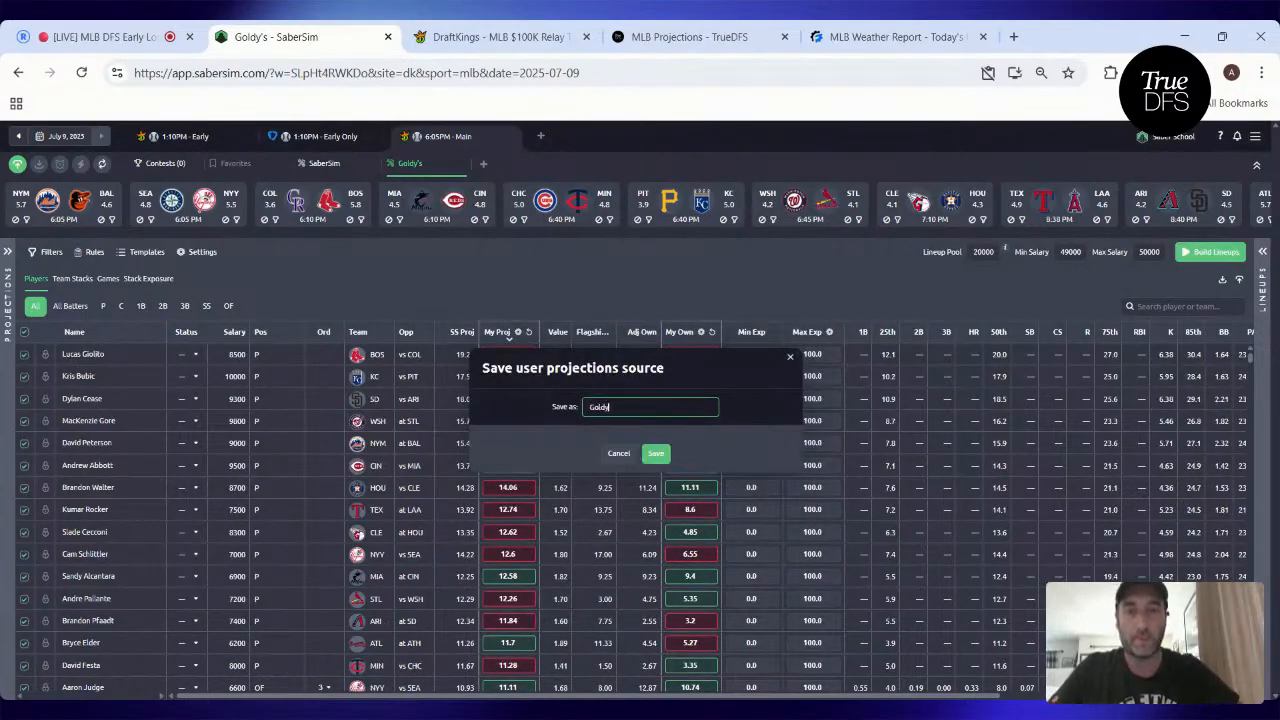
click(655, 455)
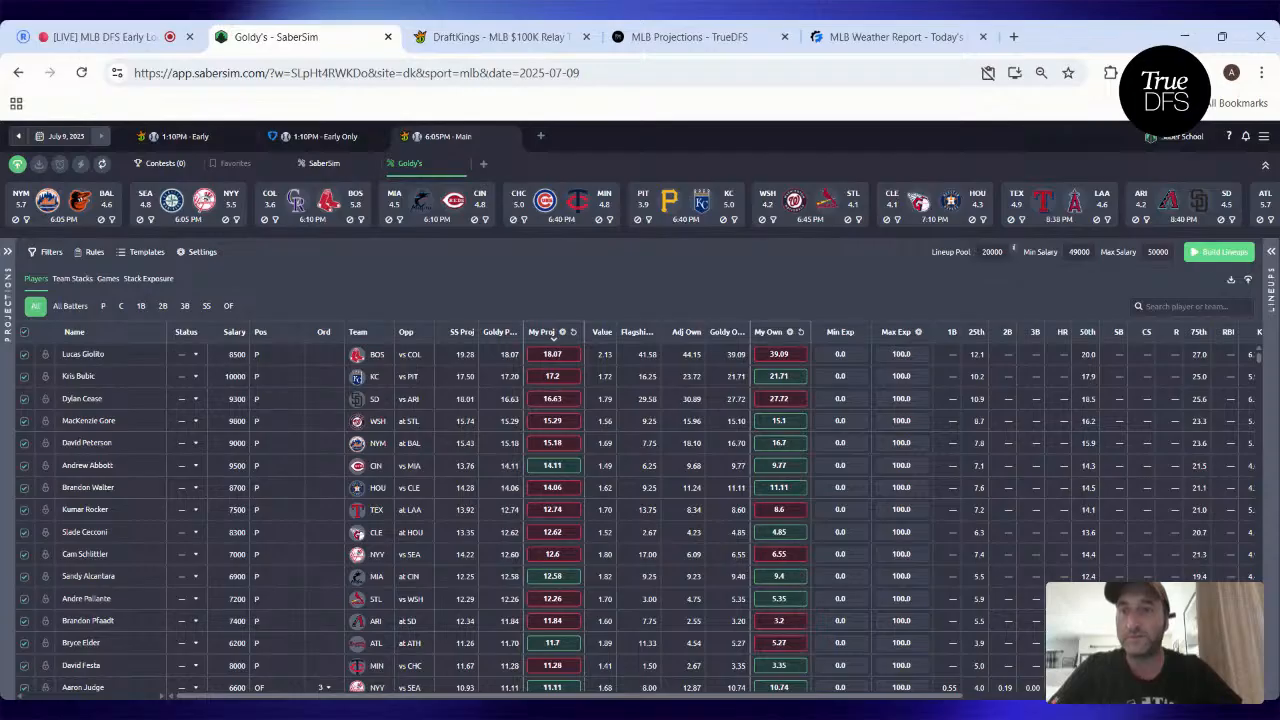
click(1192, 256)
- Search Google for Cam Schlittler in a new browser tab and look through the news results
click(1008, 30)
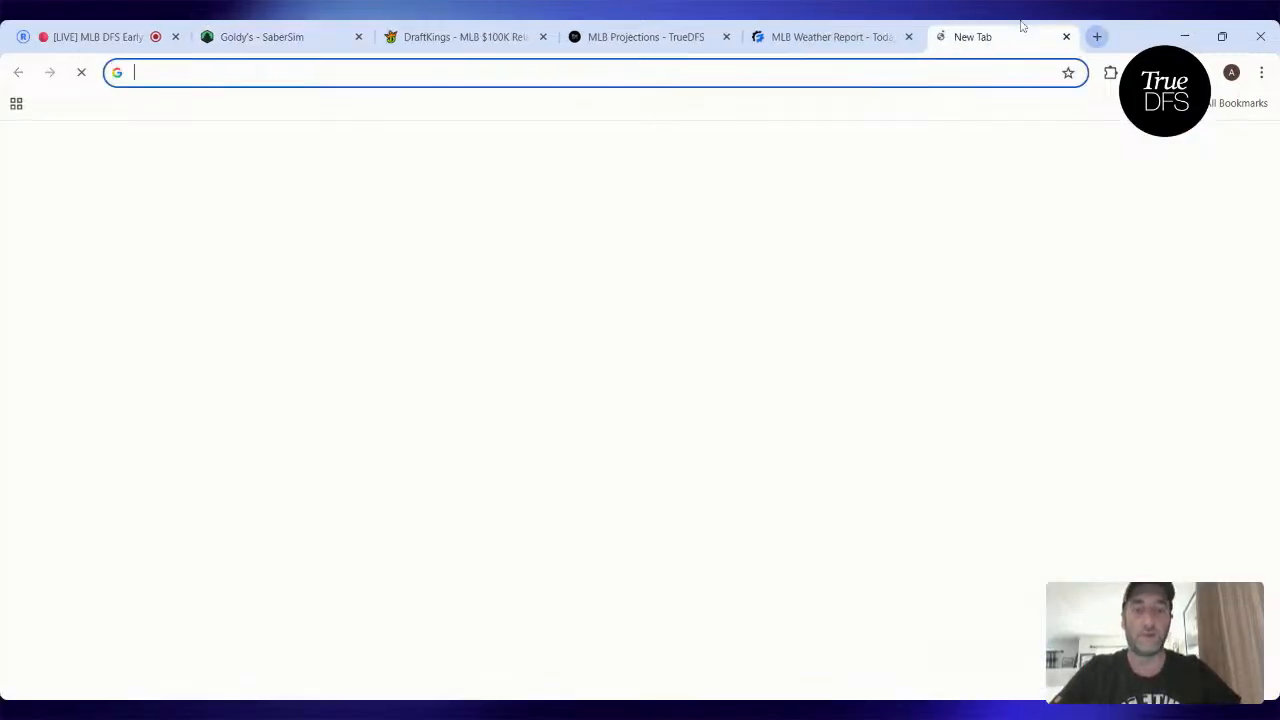
text(cam schlit)
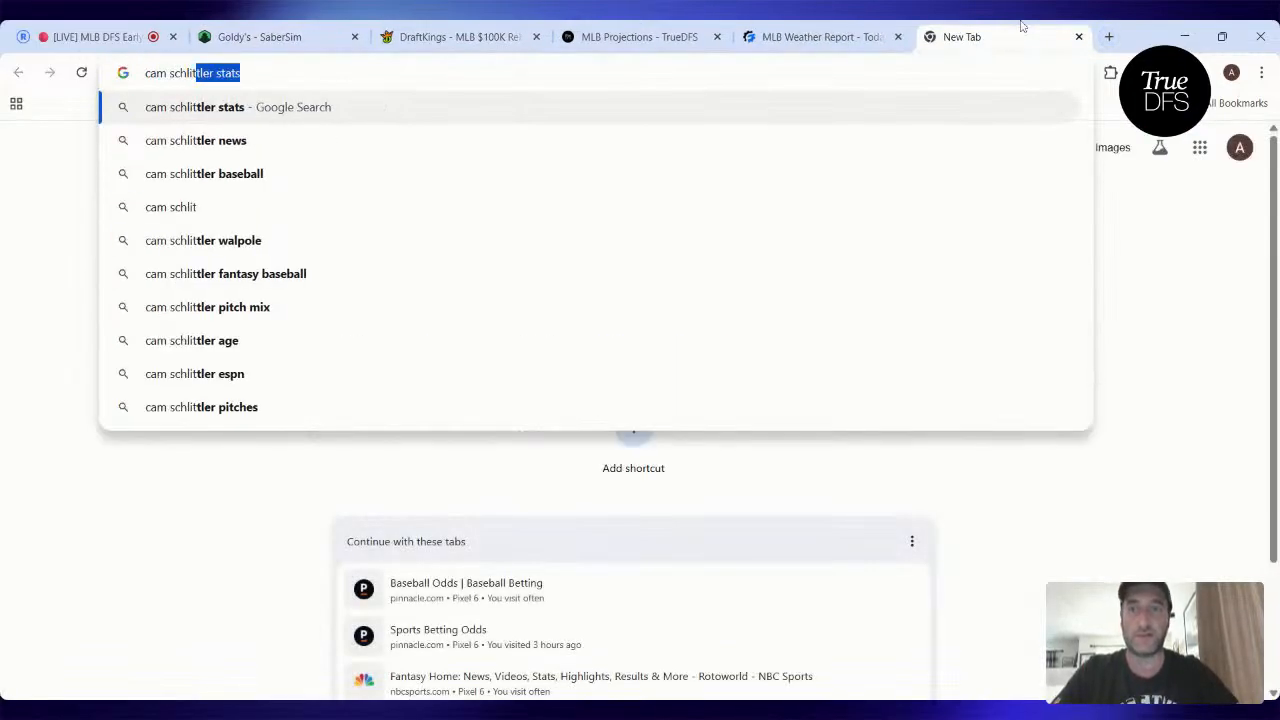
text(tler stats)
key(BackSpace)
key(BackSpace)
key(BackSpace)
key(BackSpace)
key(BackSpace)
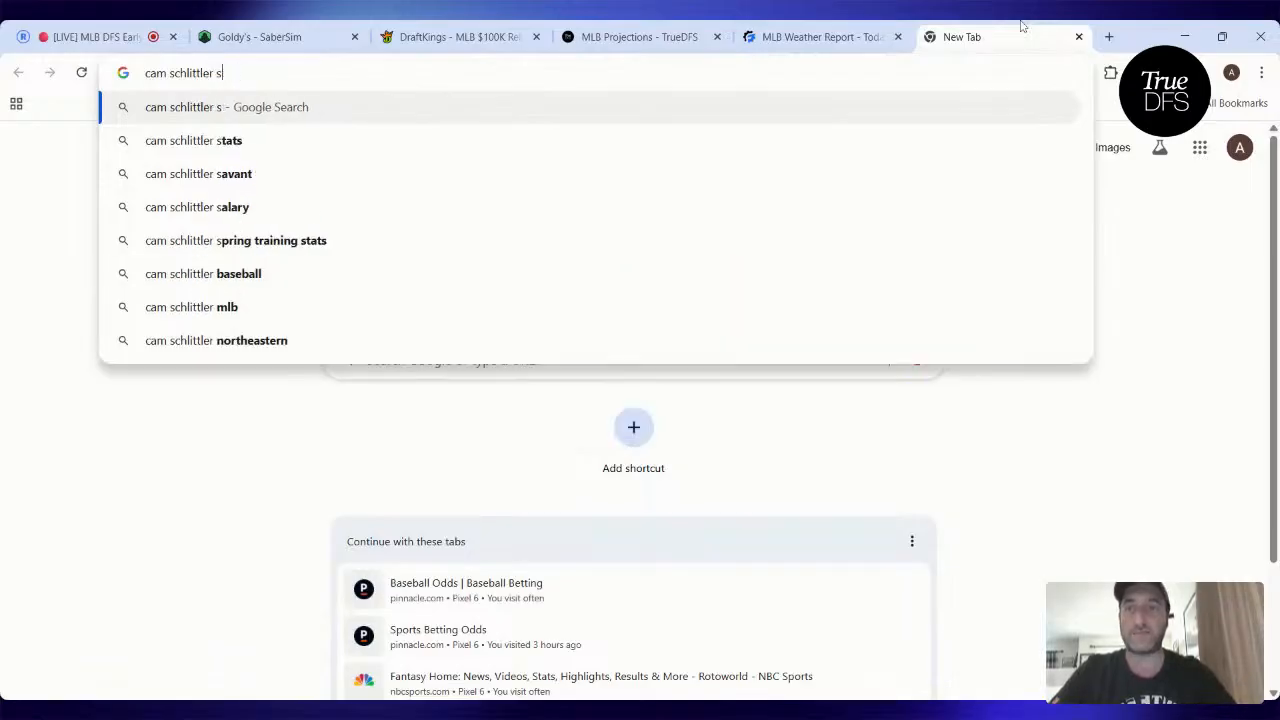
key(Return)
scroll(502, 258, down, 2)
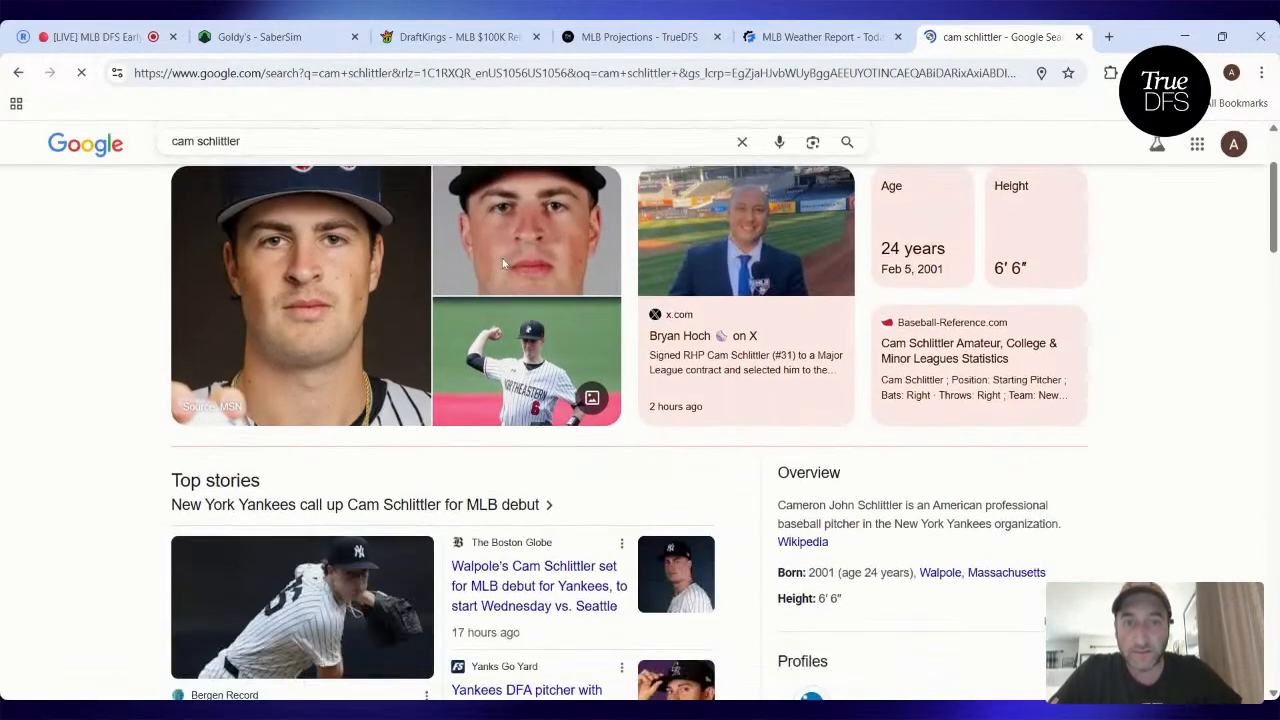
scroll(503, 265, down, 3)
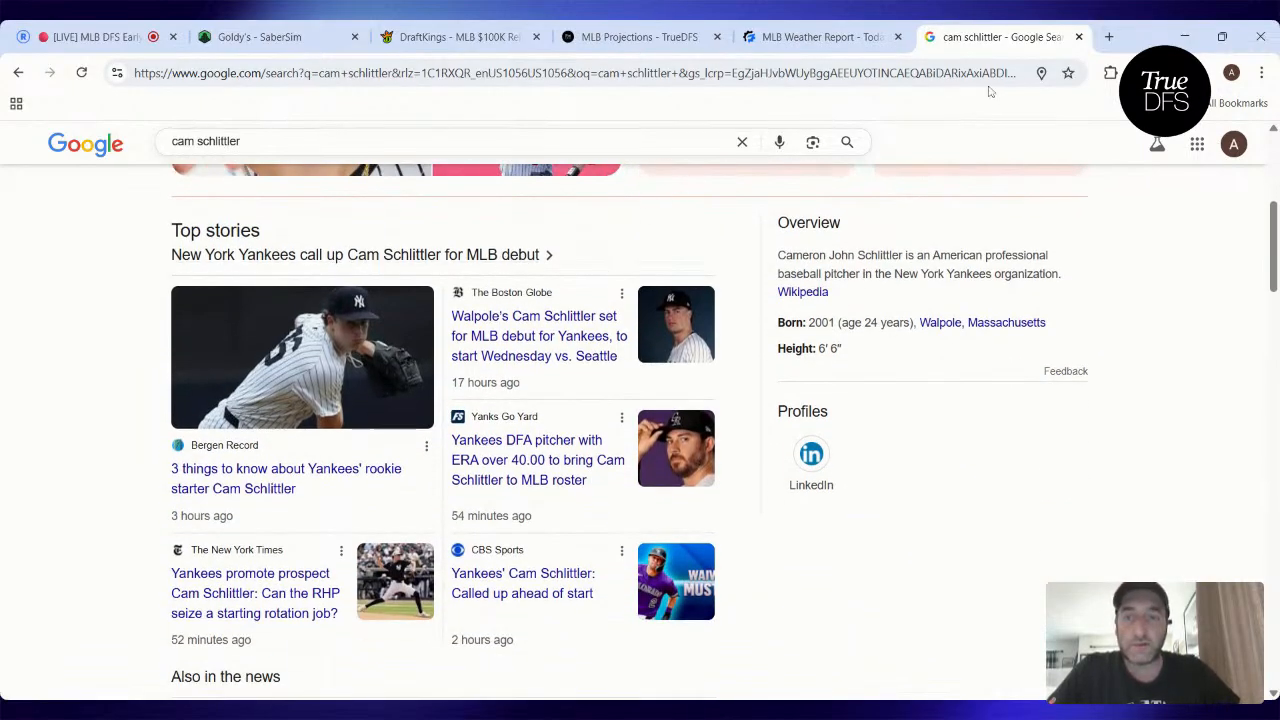
- Search for "mlb top 100 prospects", open MLB.com's Top 100 rankings and filter them to the Yankees
click(948, 76)
text(mlb top 100 prospects)
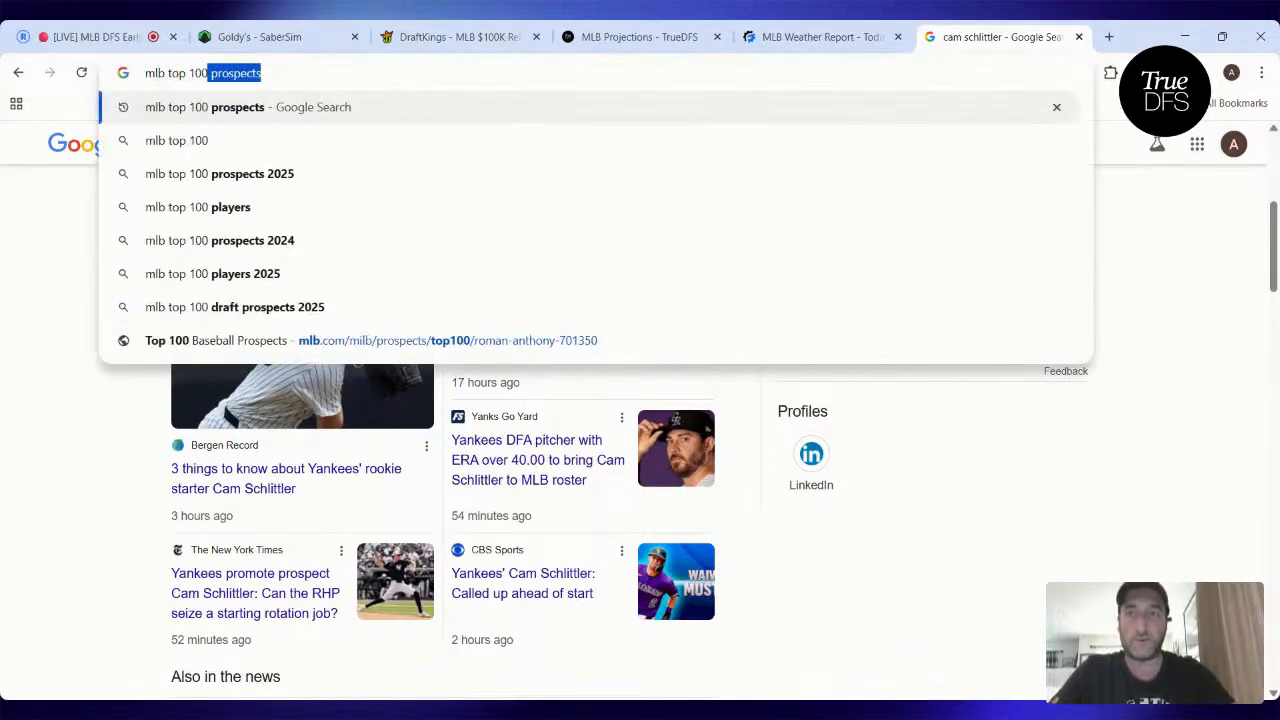
key(Return)
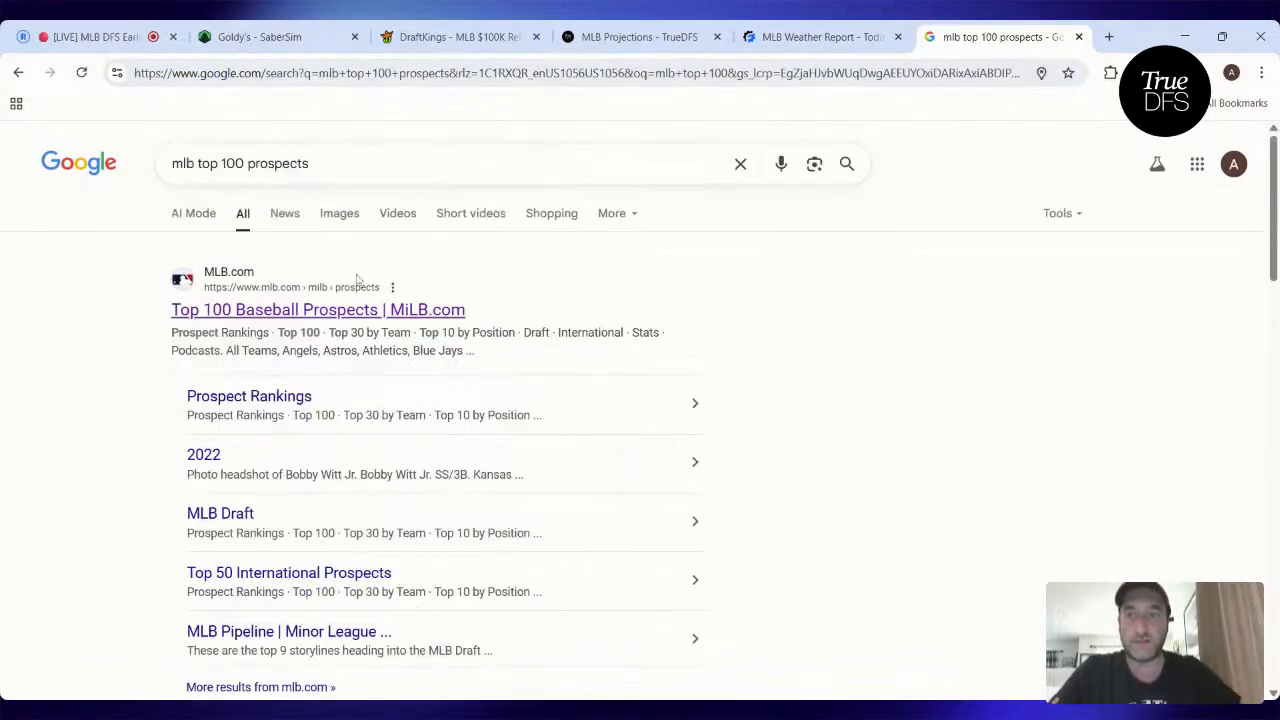
click(398, 310)
scroll(398, 330, down, 1)
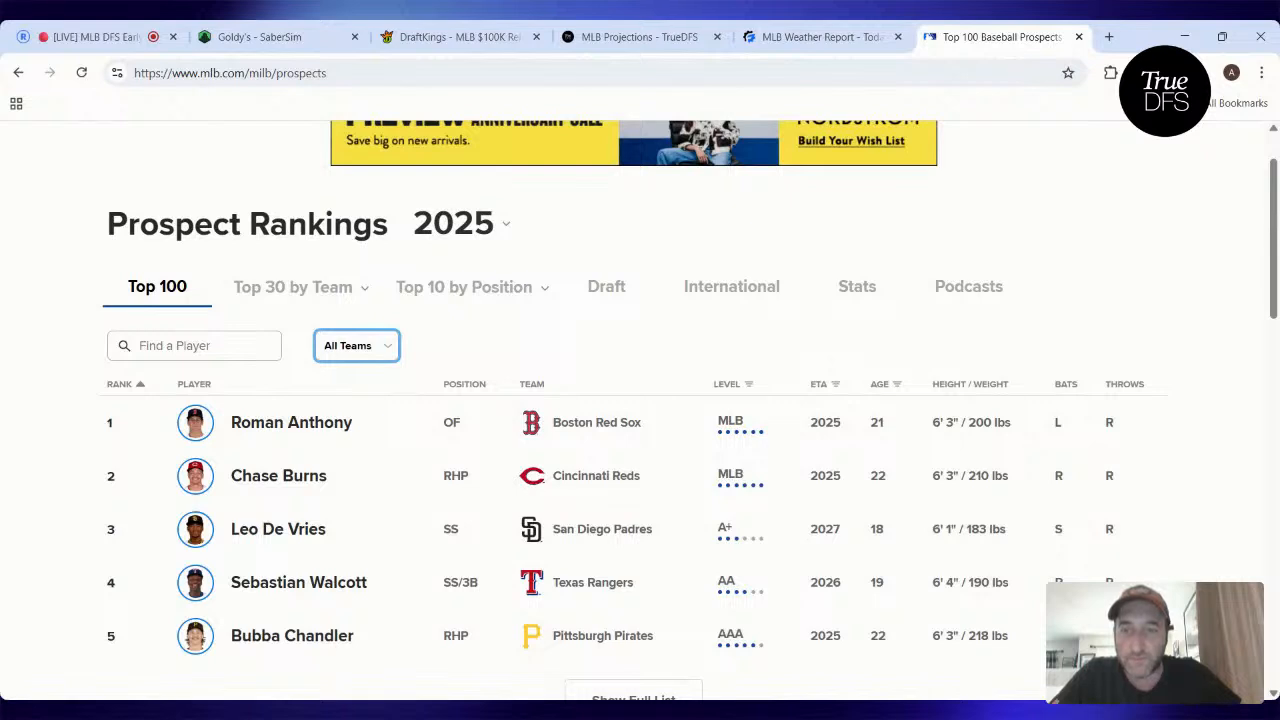
click(345, 688)
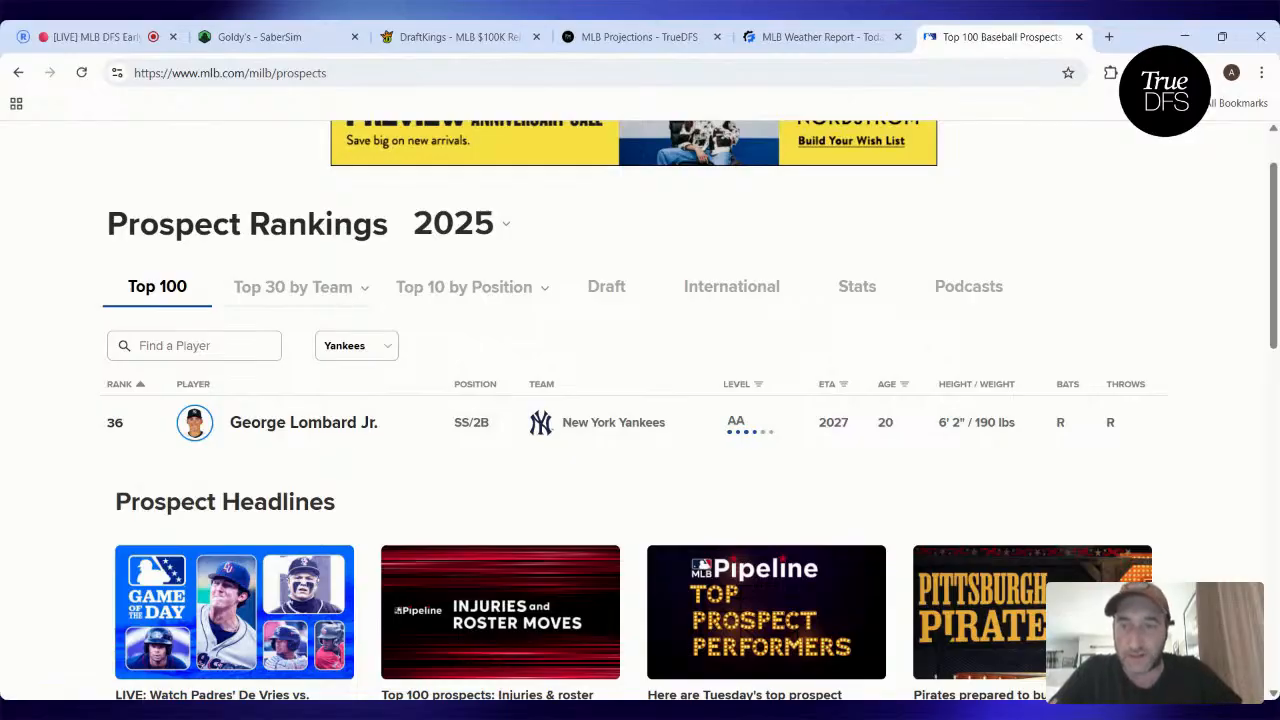
- Look for Cam Schlittler's rank in the full New York Yankees prospect list, and close the prospects page
scroll(390, 420, down, 2)
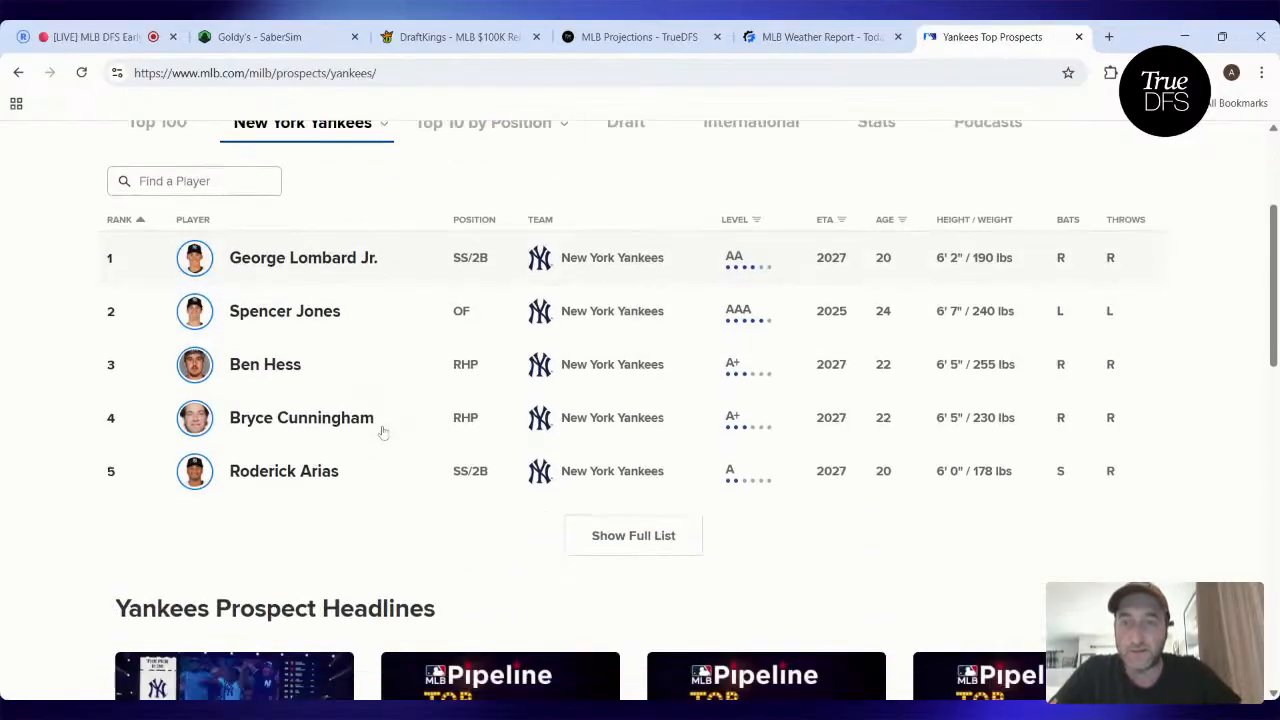
click(630, 533)
scroll(437, 441, down, 3)
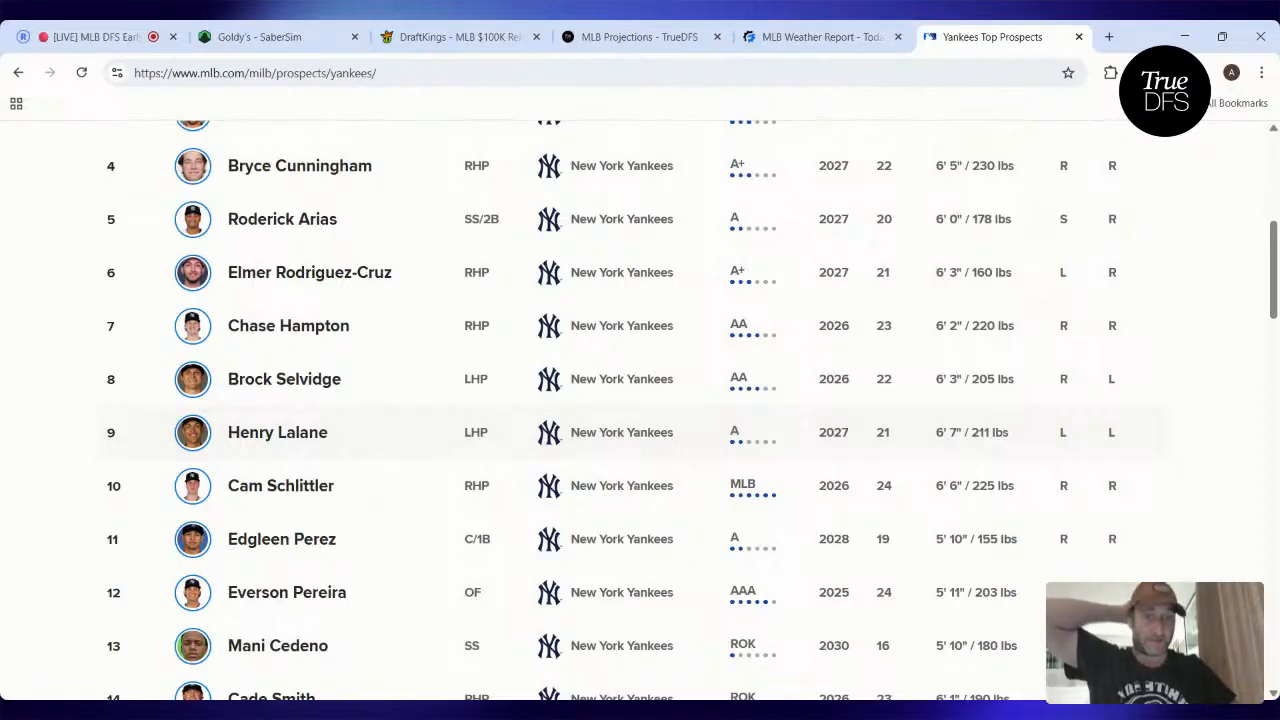
scroll(437, 447, up, 3)
scroll(437, 447, down, 3)
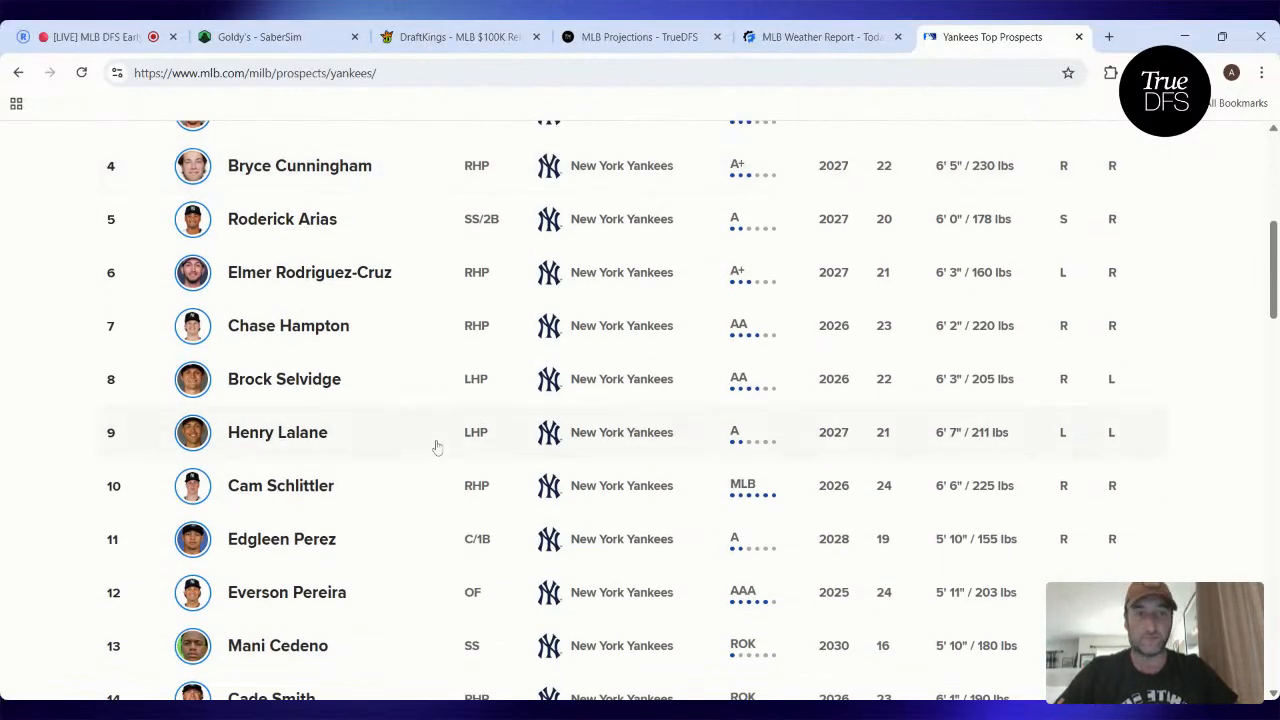
scroll(437, 447, up, 5)
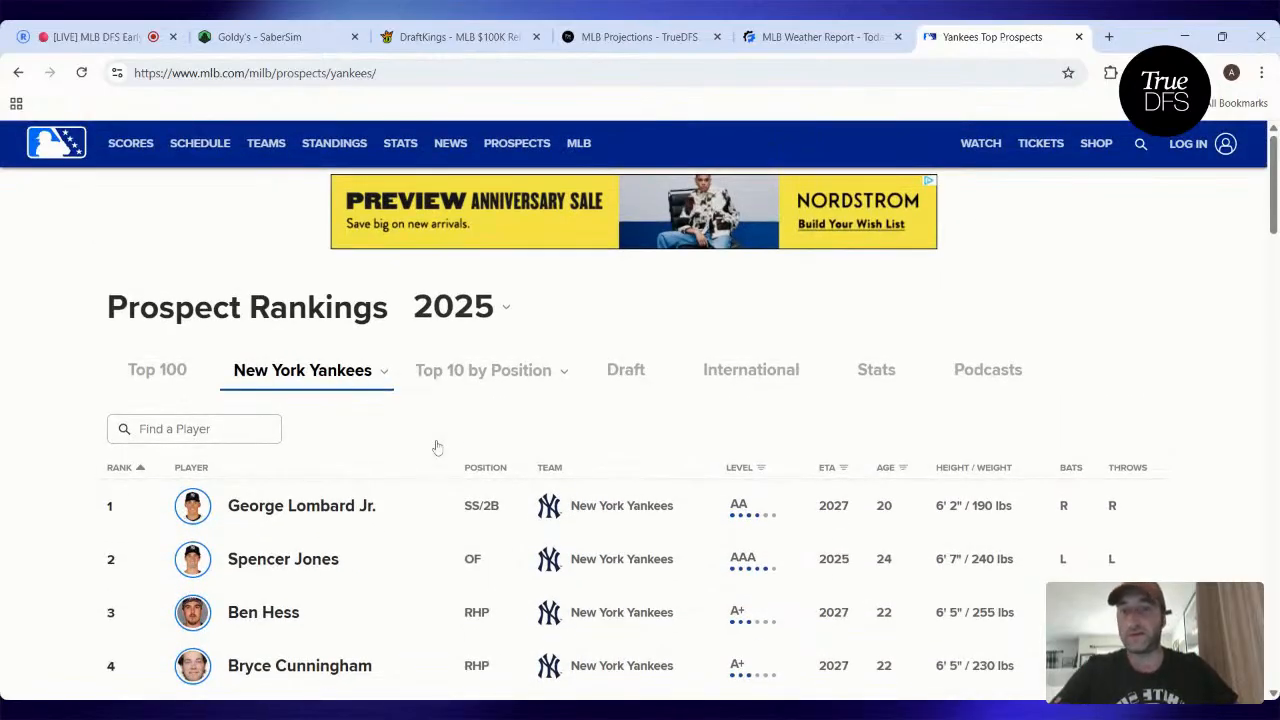
click(1079, 37)
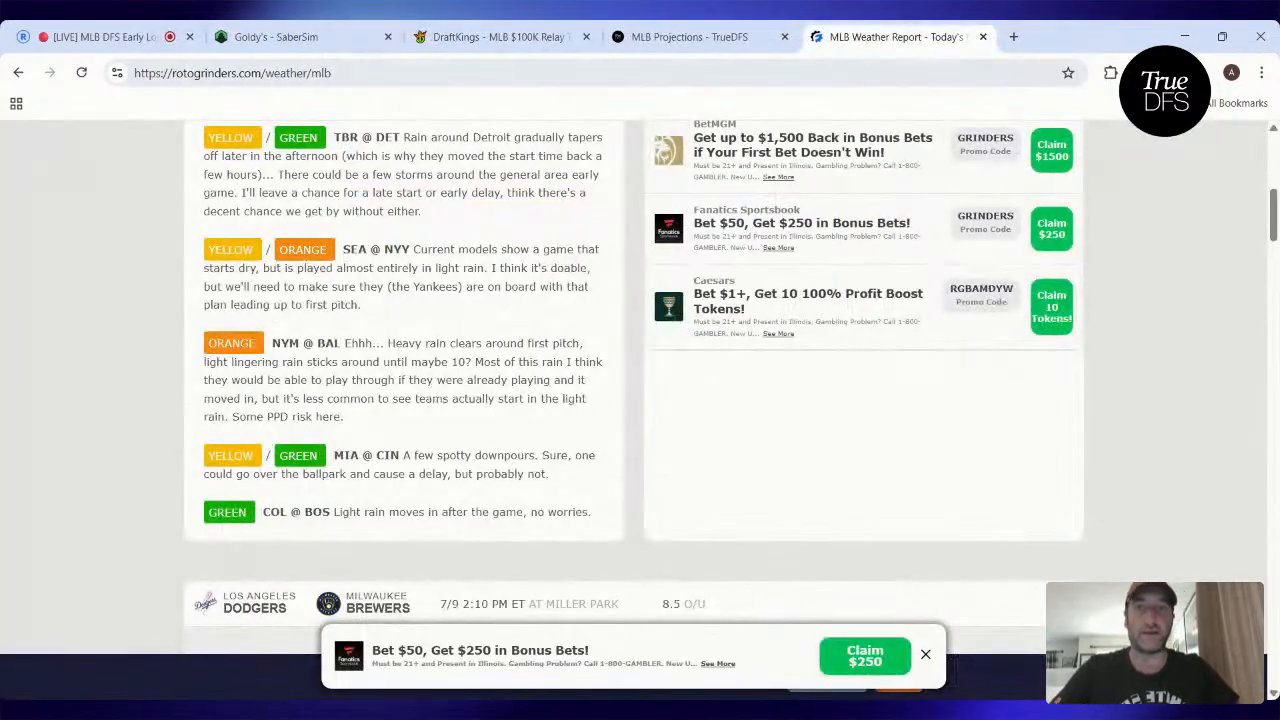
- Return to SaberSim, fill the Goldy's build's My Lineups with 150 lineups at Portfolio diversity, and sort the players by exposure
click(275, 37)
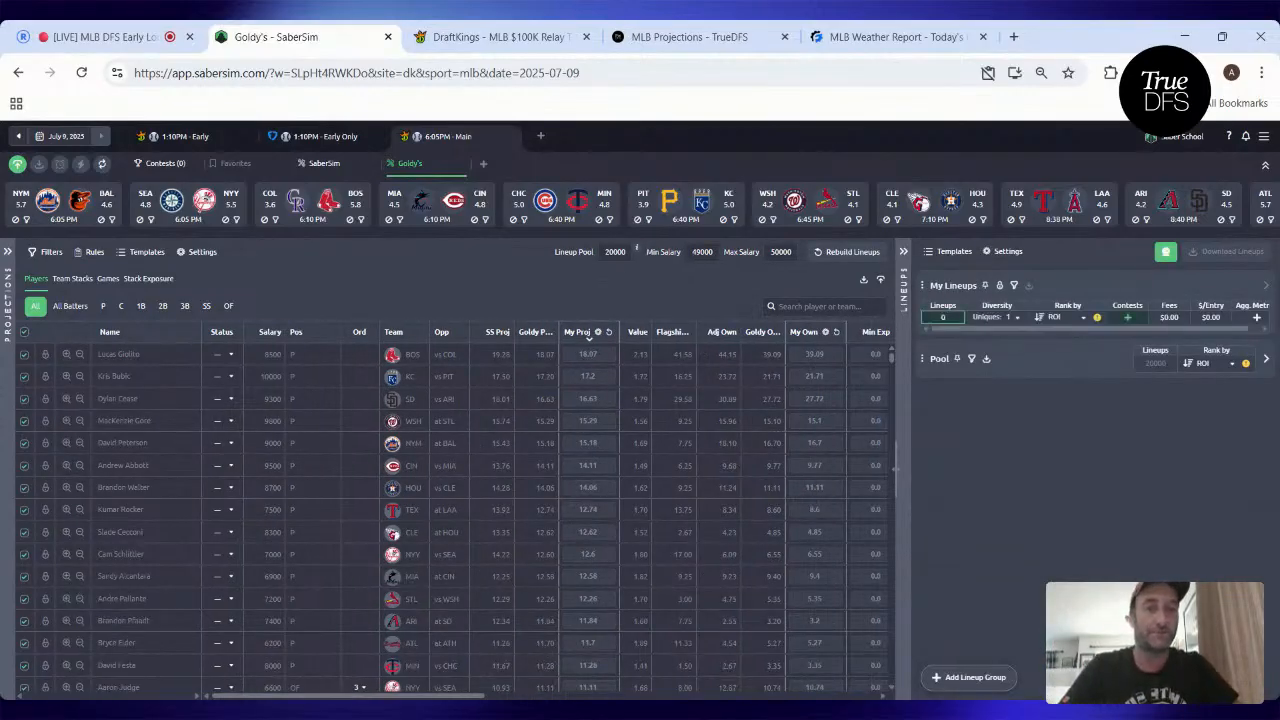
text(150)
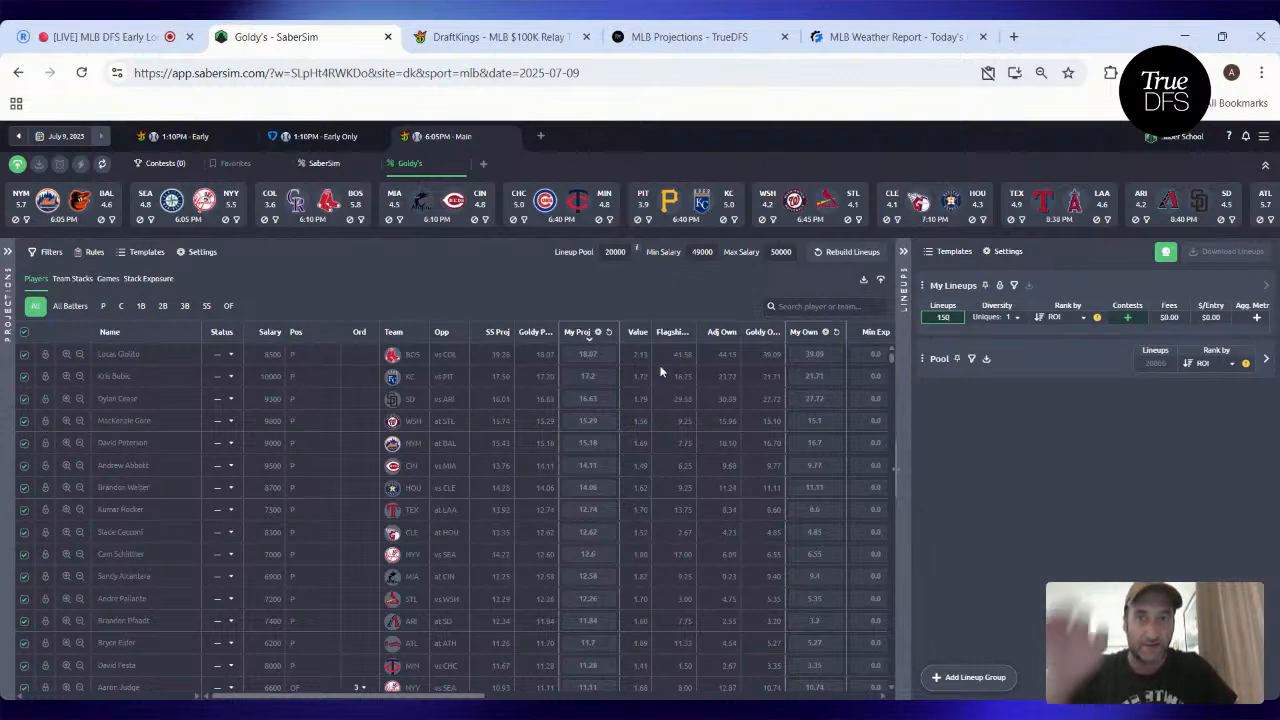
click(994, 317)
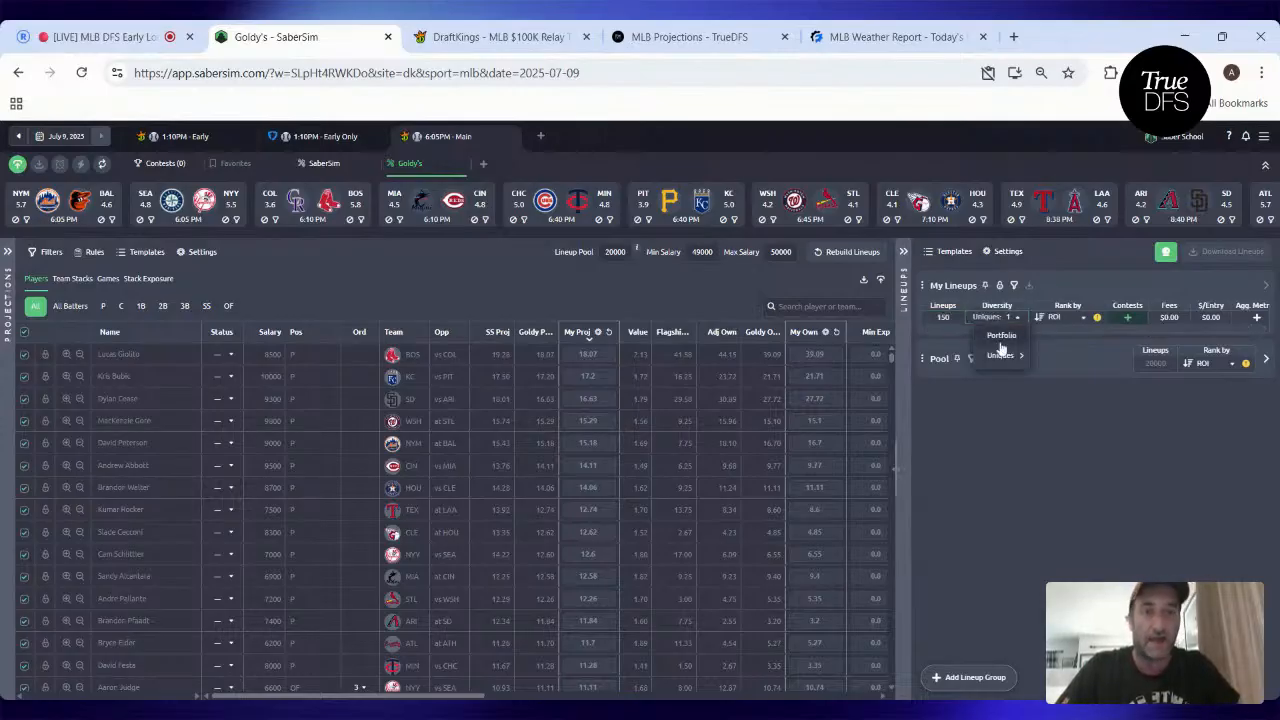
click(1001, 336)
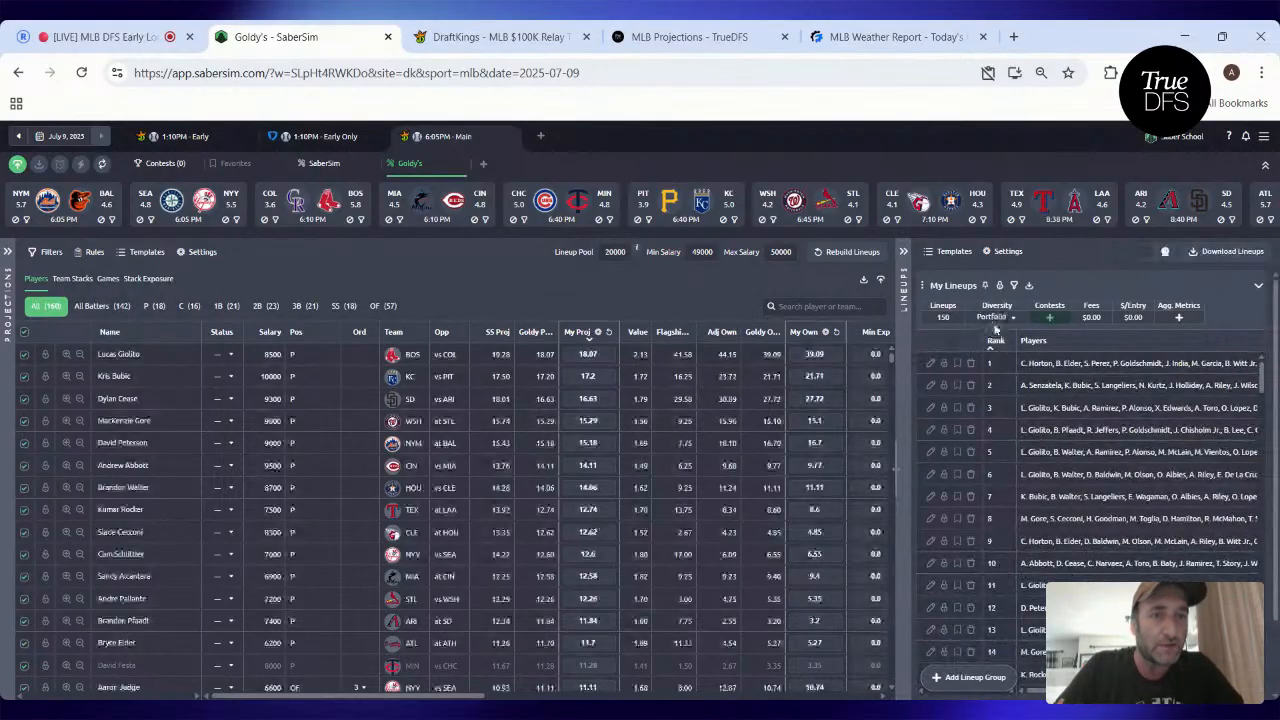
scroll(703, 383, right, 5)
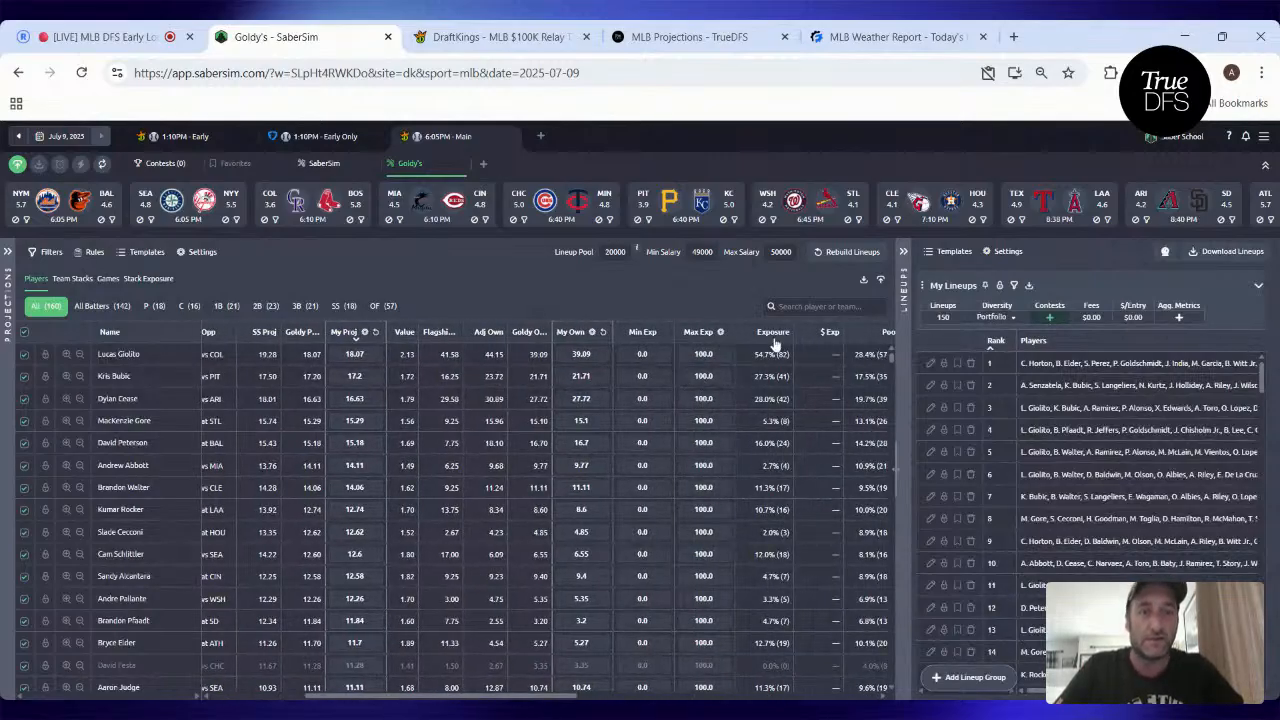
click(773, 336)
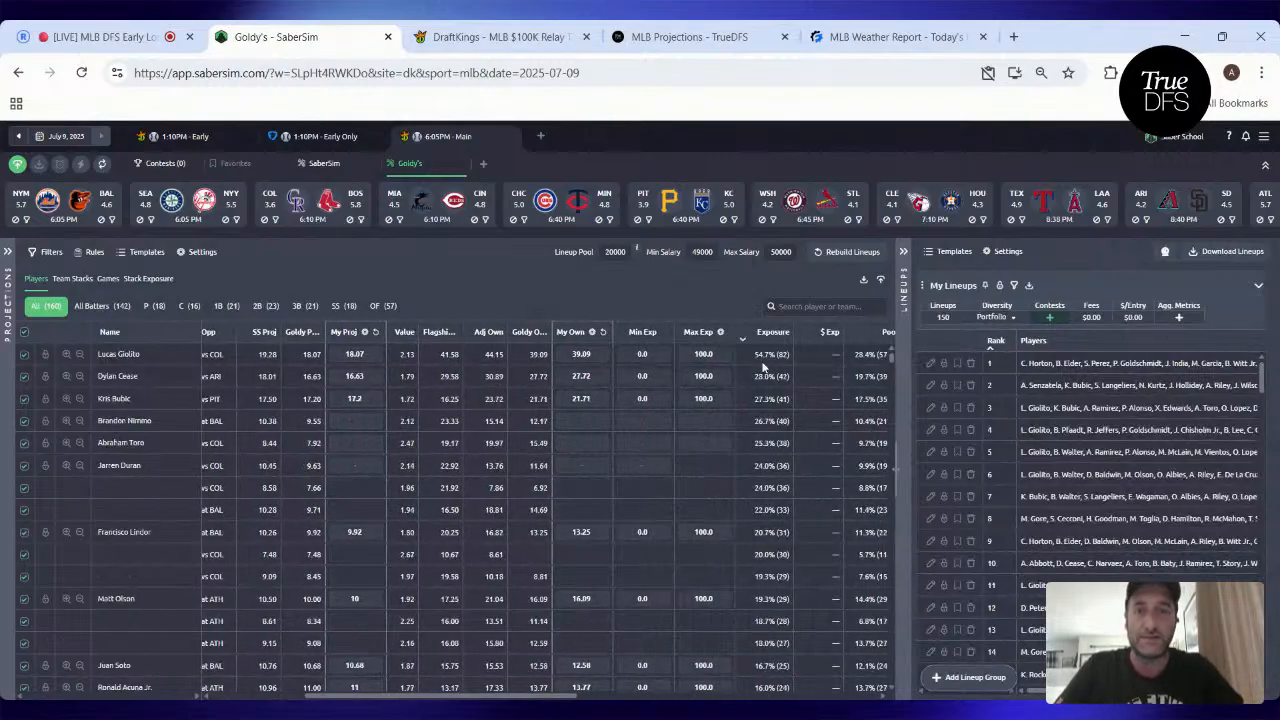
- Review the Goldy's build's pitcher and batter exposures, stack type exposures and team stack exposures
click(154, 306)
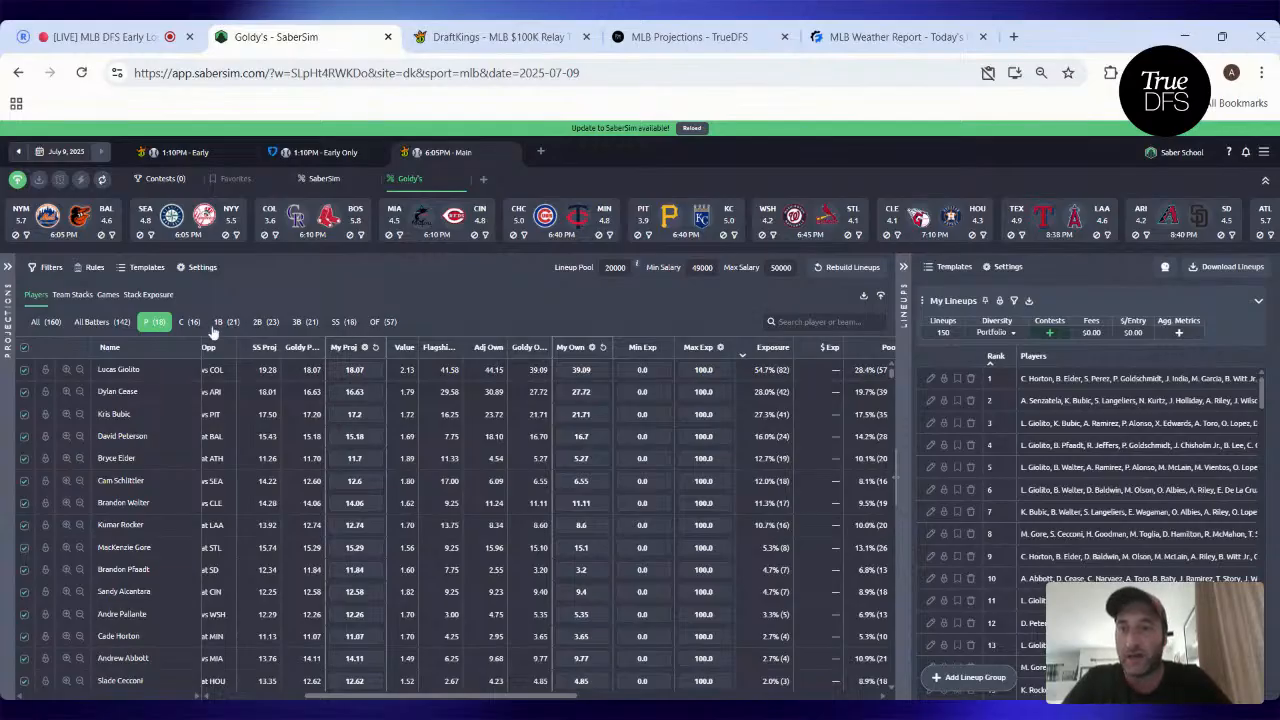
click(96, 322)
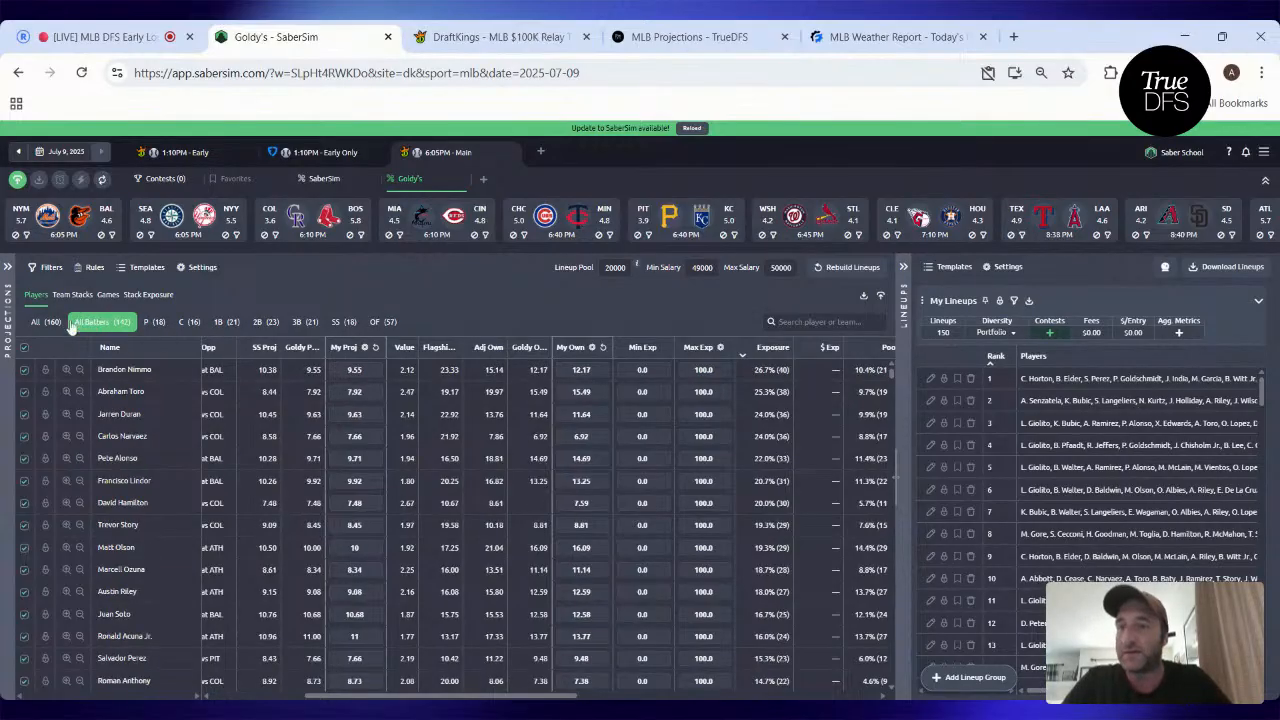
click(148, 296)
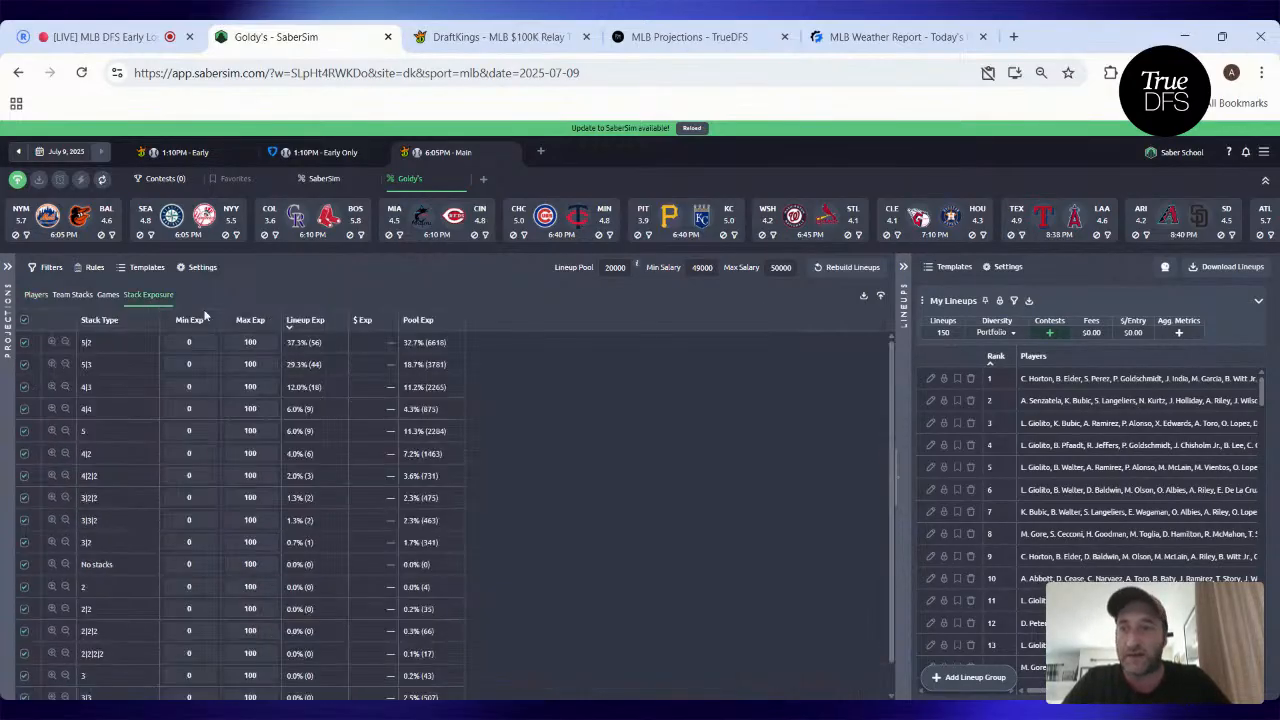
click(80, 297)
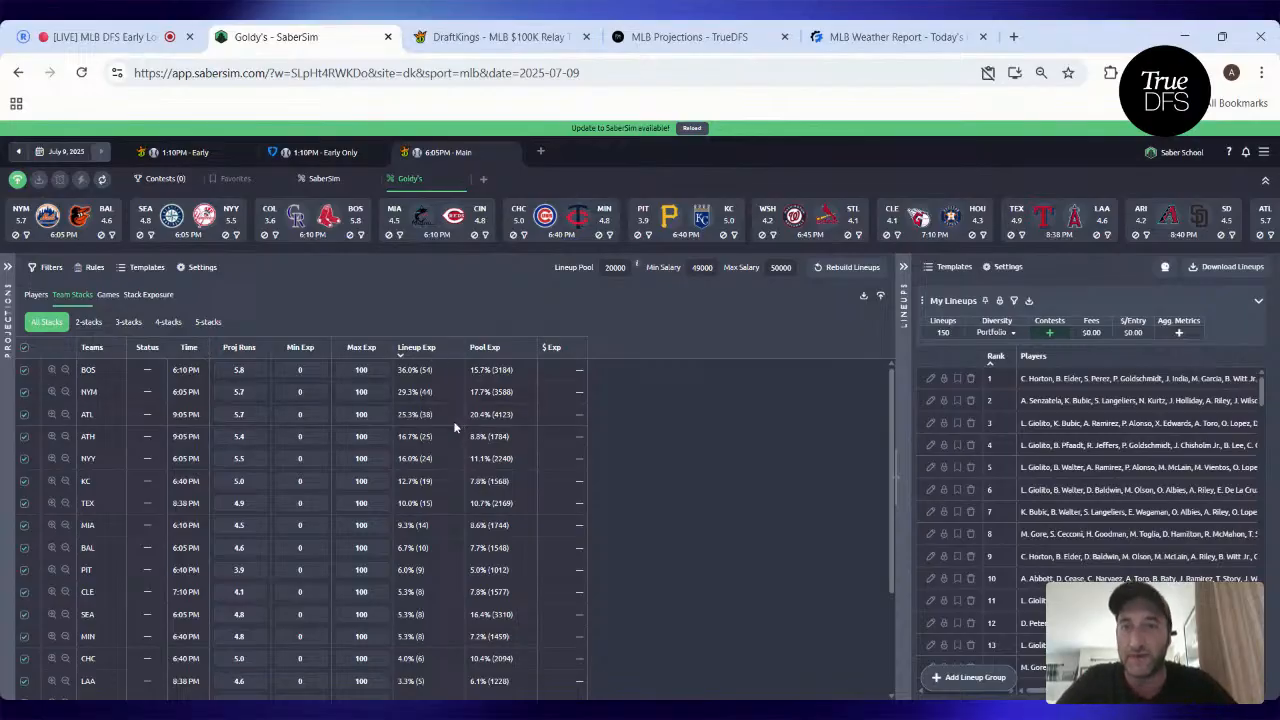
- Switch to the SaberSim build and review its stack type exposures, team stacks and 5-stacks
click(324, 178)
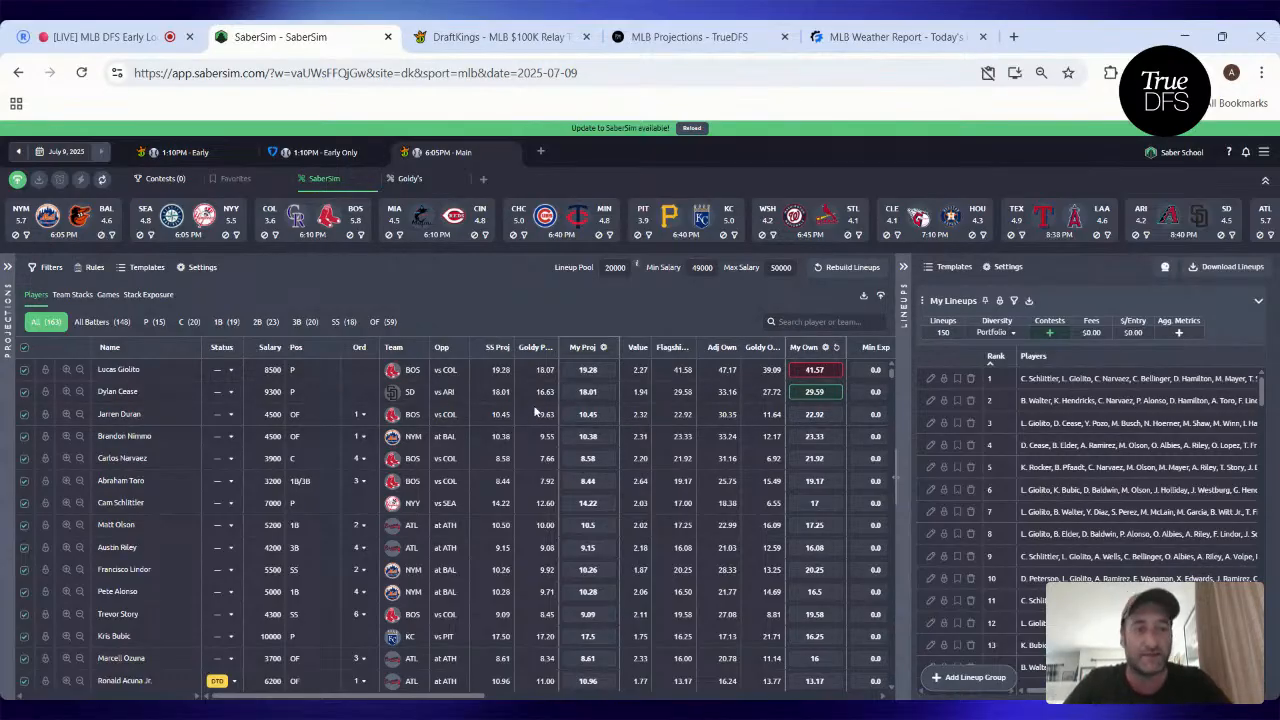
click(161, 298)
click(80, 298)
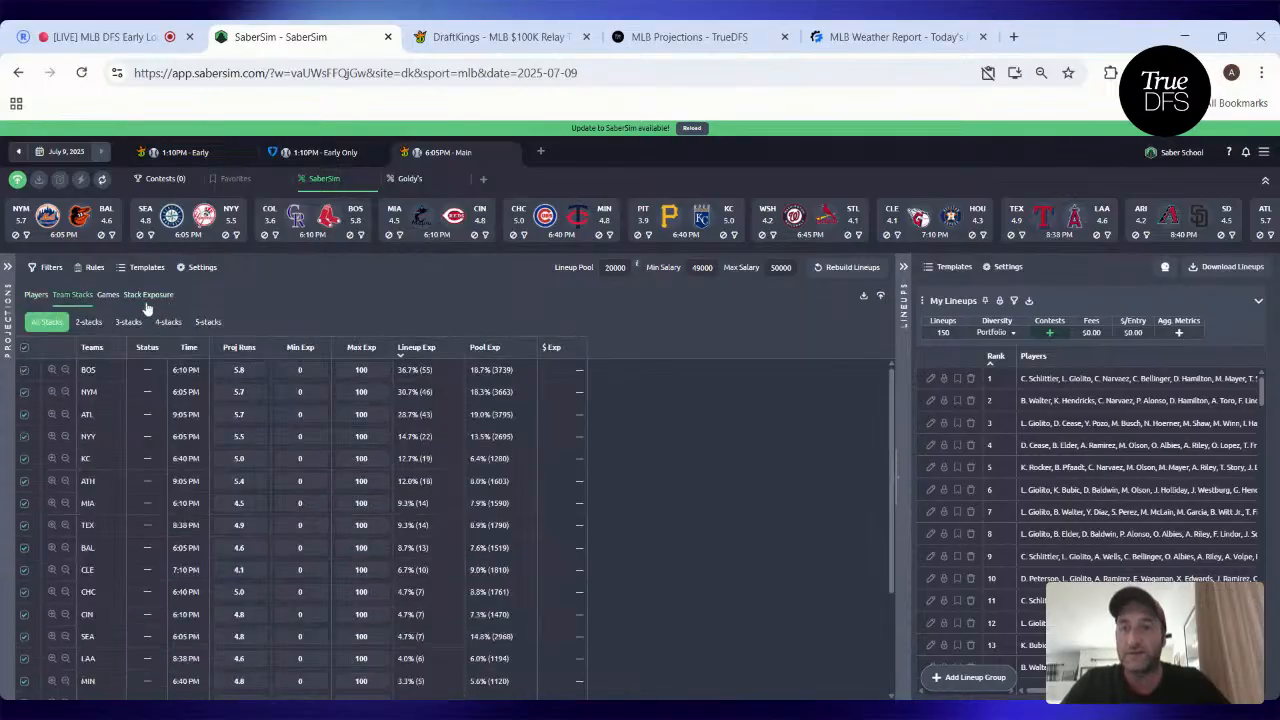
click(217, 325)
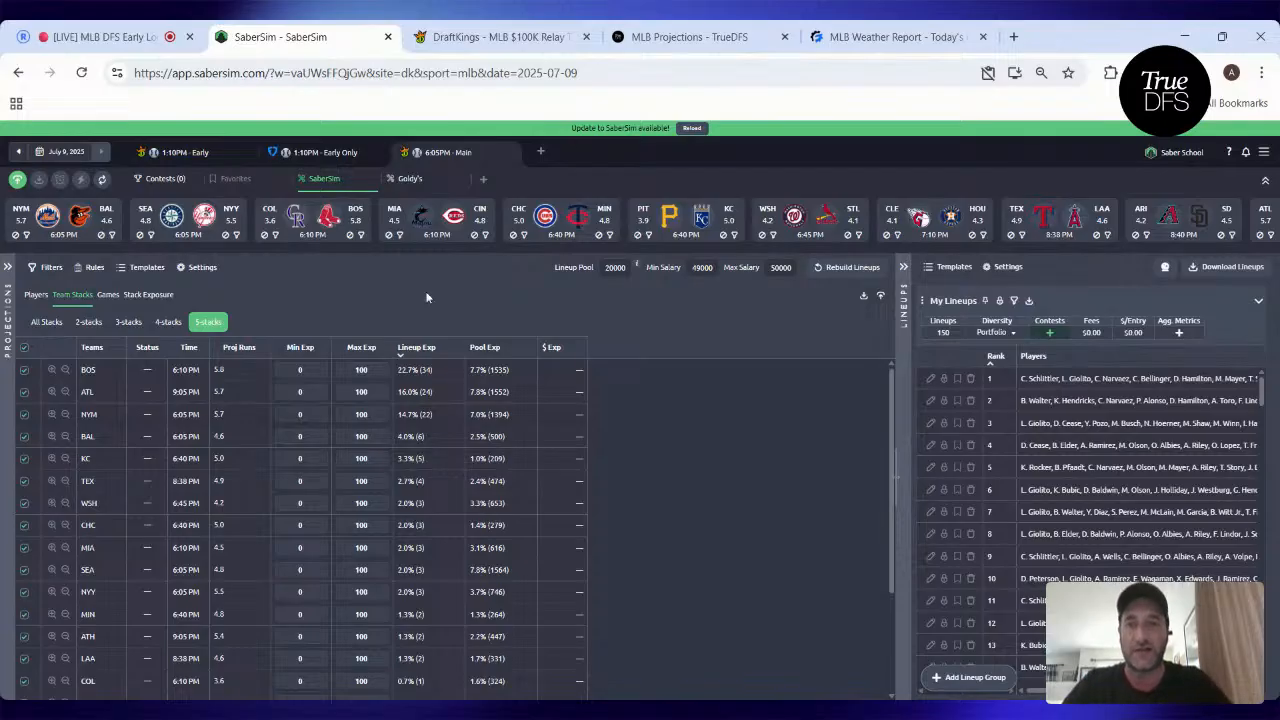
- Open the FanDuel MLB 6:05 PM Main slate for July 9 and set its minimum salary to 33000
click(540, 153)
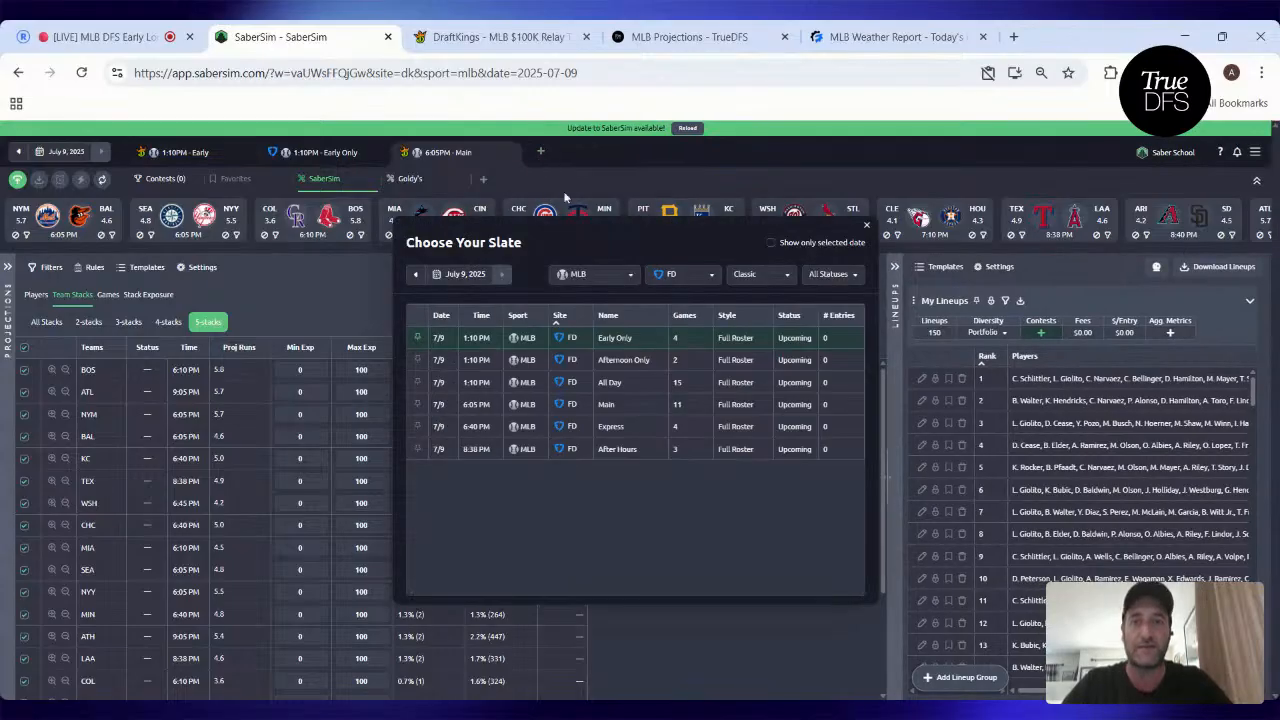
click(643, 404)
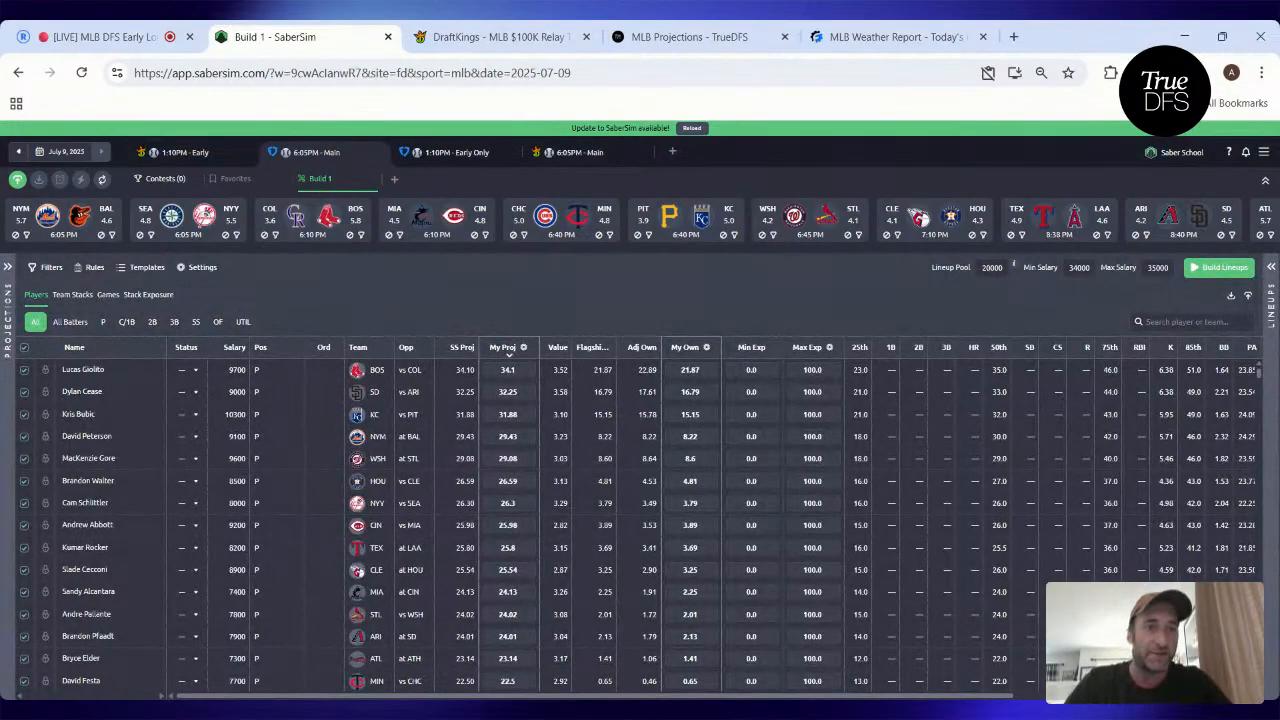
click(1079, 268)
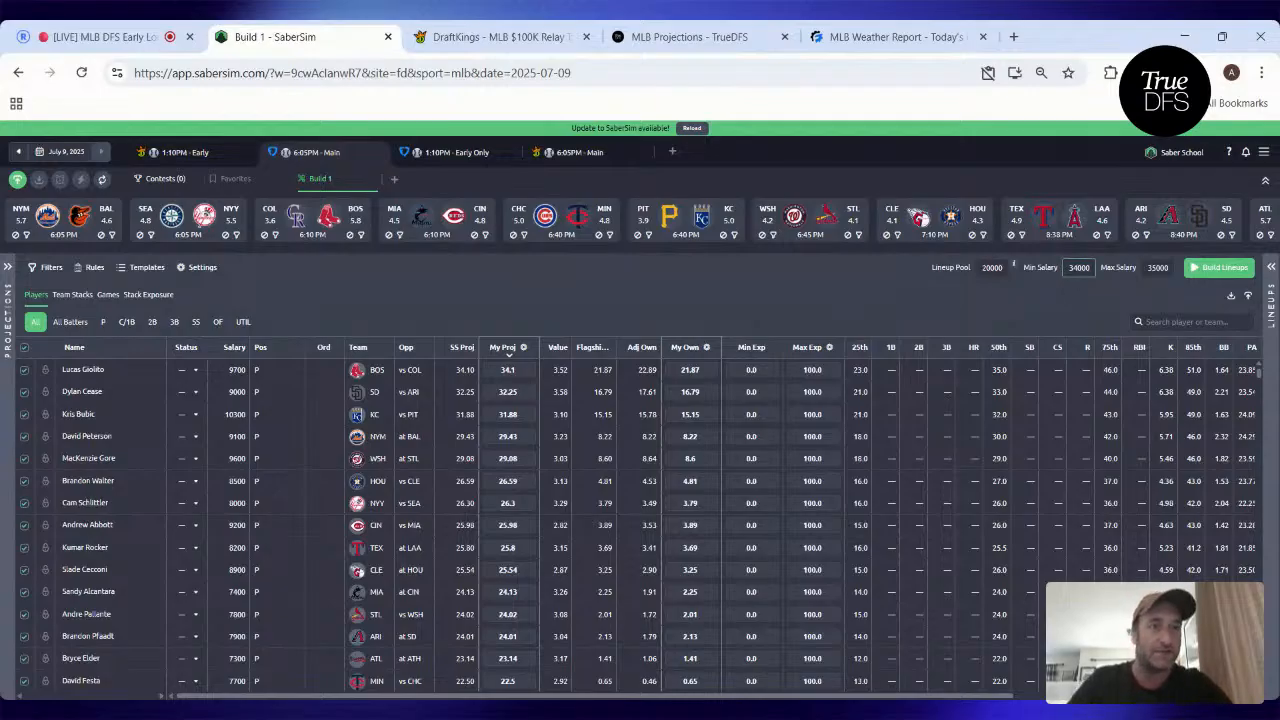
- Rename Build 1 of the FanDuel Main slate as SaberSim
click(328, 186)
click(350, 216)
drag(622, 403, 649, 402)
key(BackSpace)
text(S)
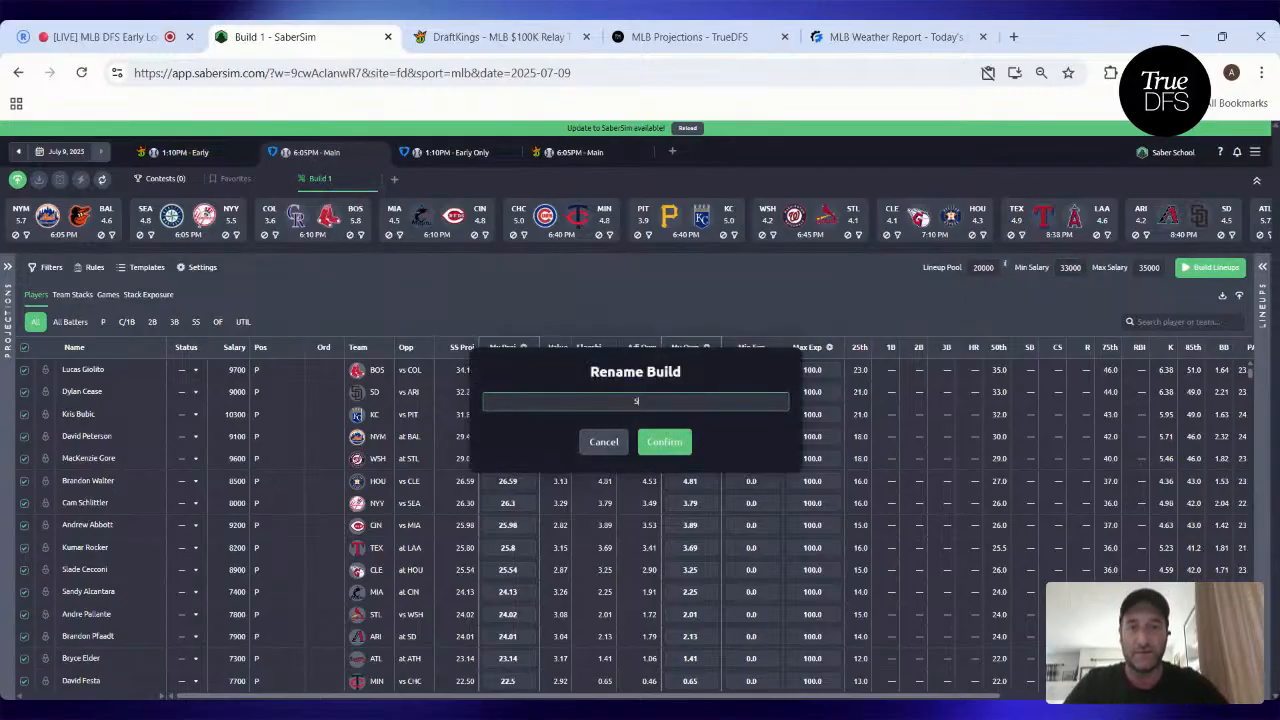
text(aberSi)
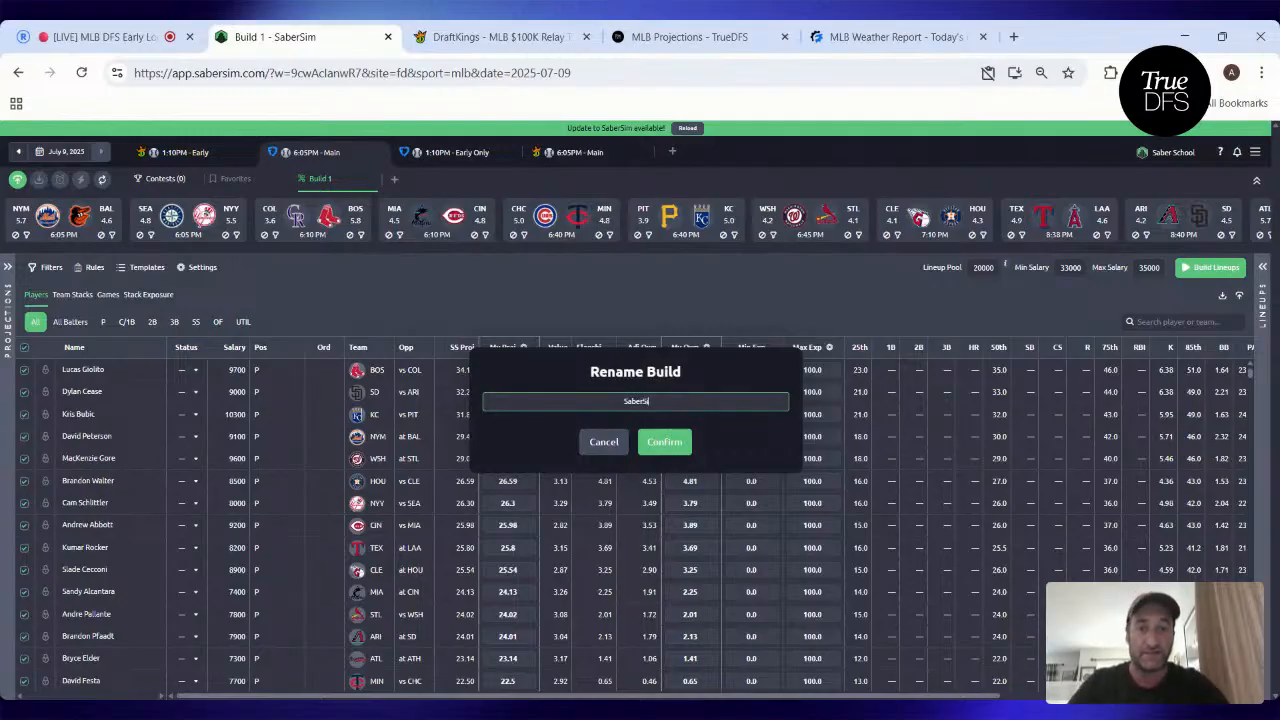
text(m)
click(684, 446)
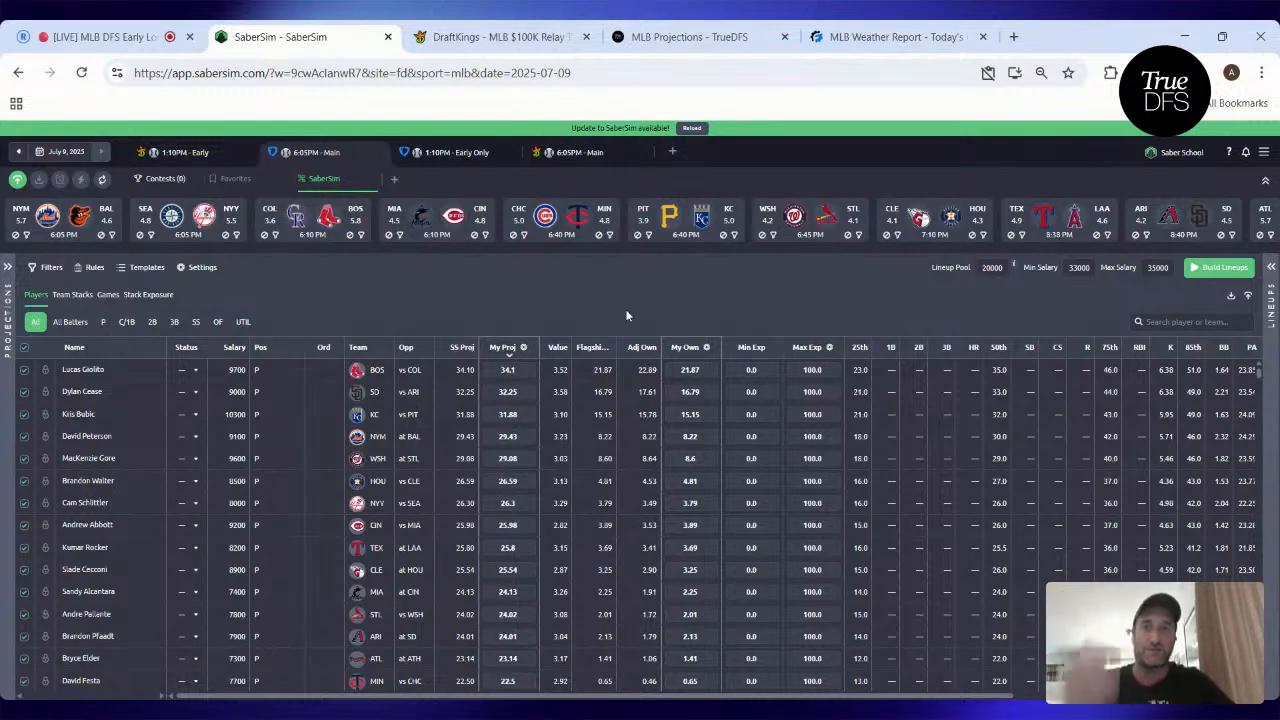
- Build the FanDuel lineup pool, set My Lineups to 150 lineups and run the contest simulation
click(1220, 268)
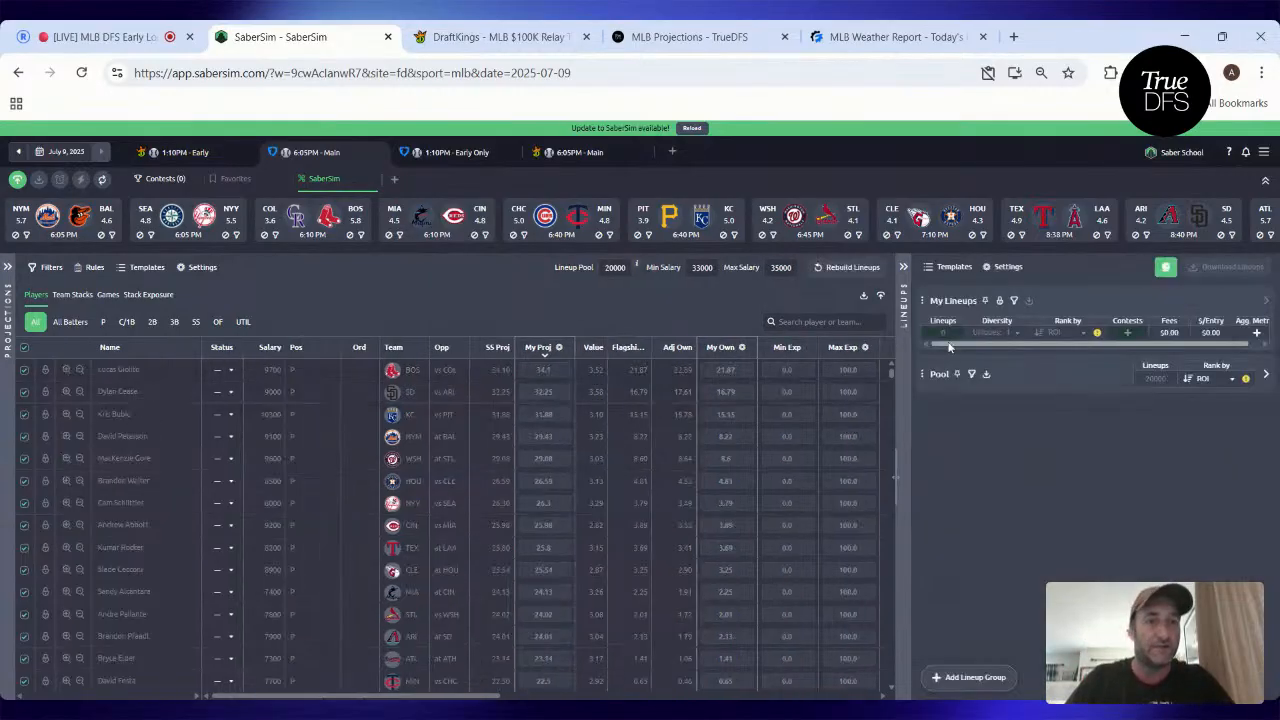
text(50)
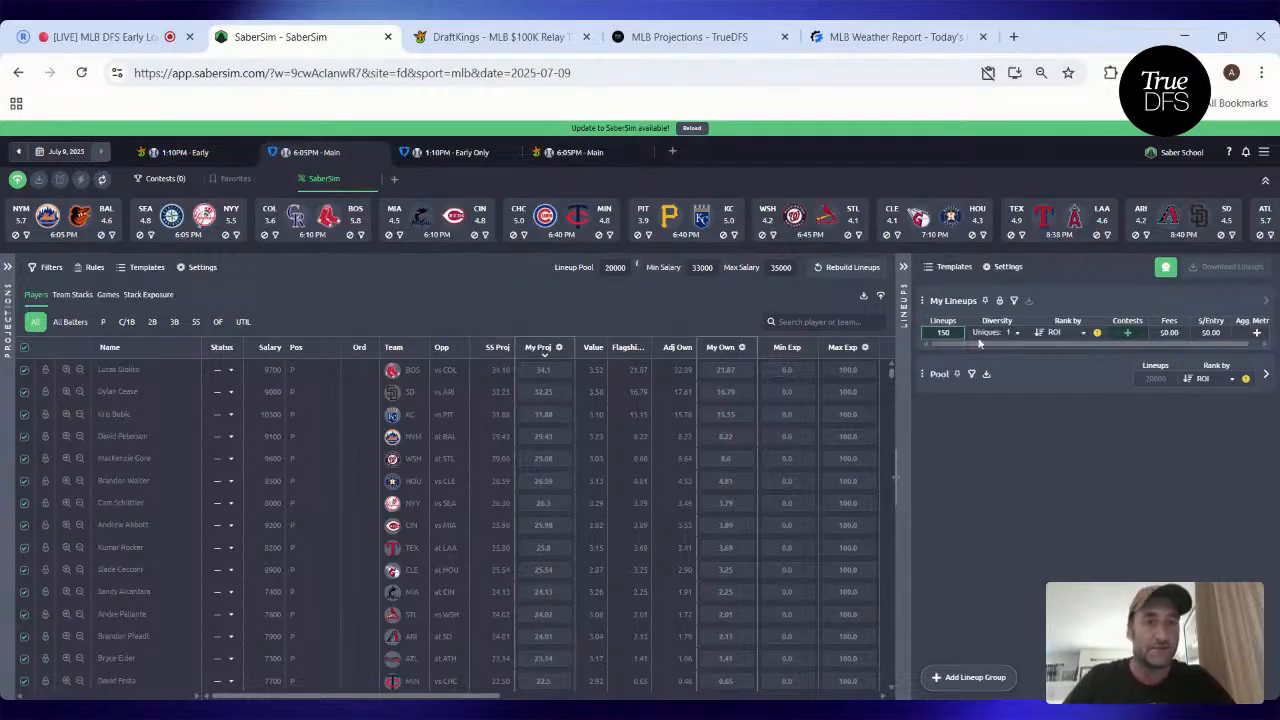
click(1165, 267)
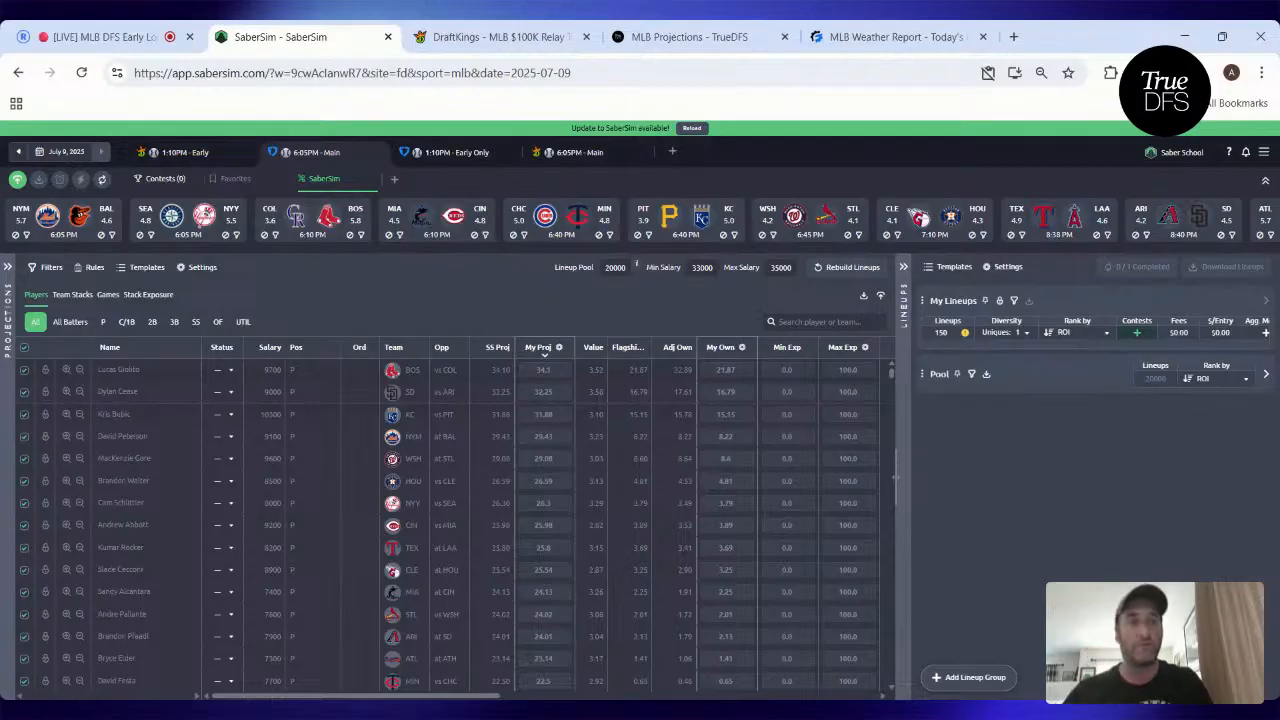
- Switch to the RotoGrinders MLB weather report, reload it and read the 7/9 game forecasts
click(895, 37)
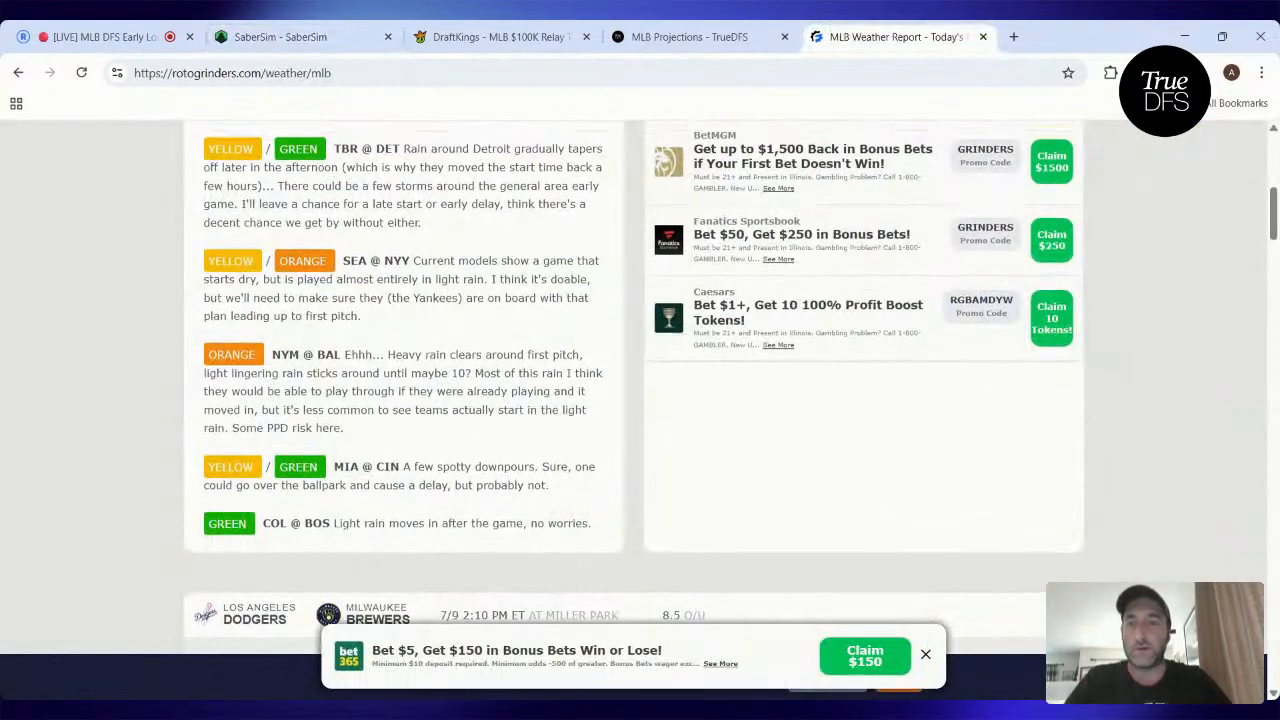
key(ctrl+l)
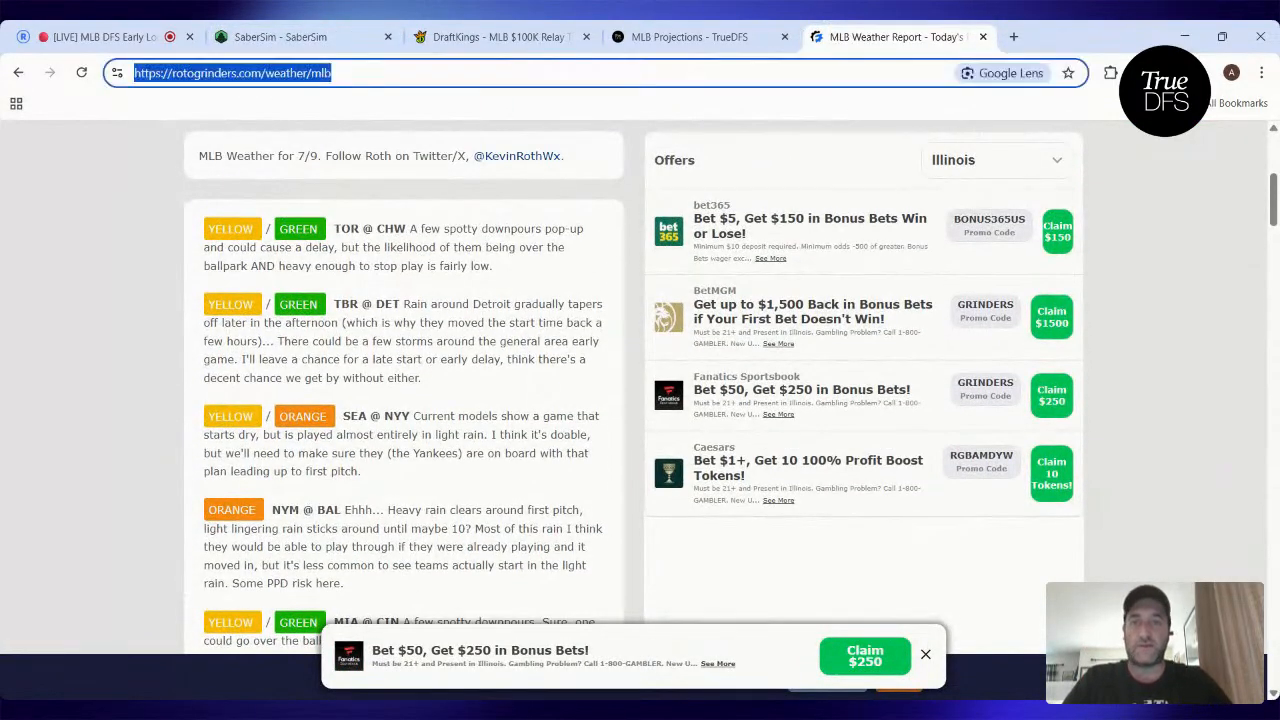
key(Return)
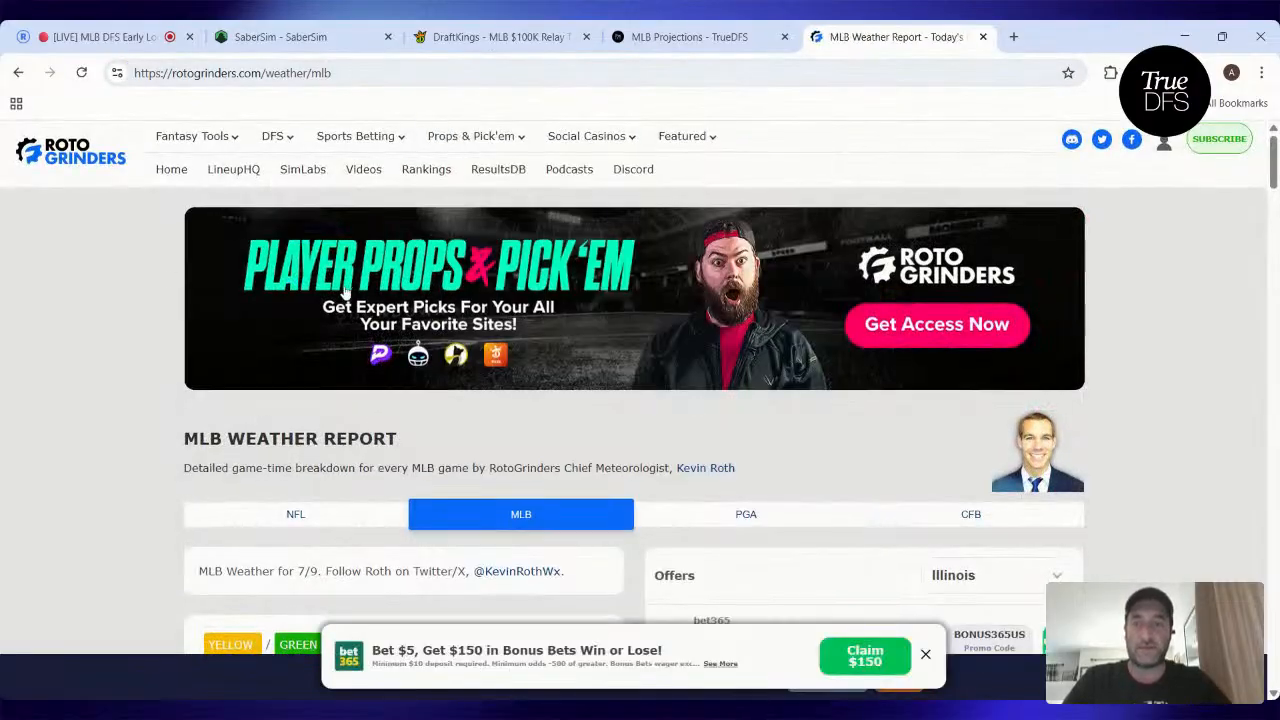
scroll(343, 289, down, 2)
scroll(343, 289, down, 3)
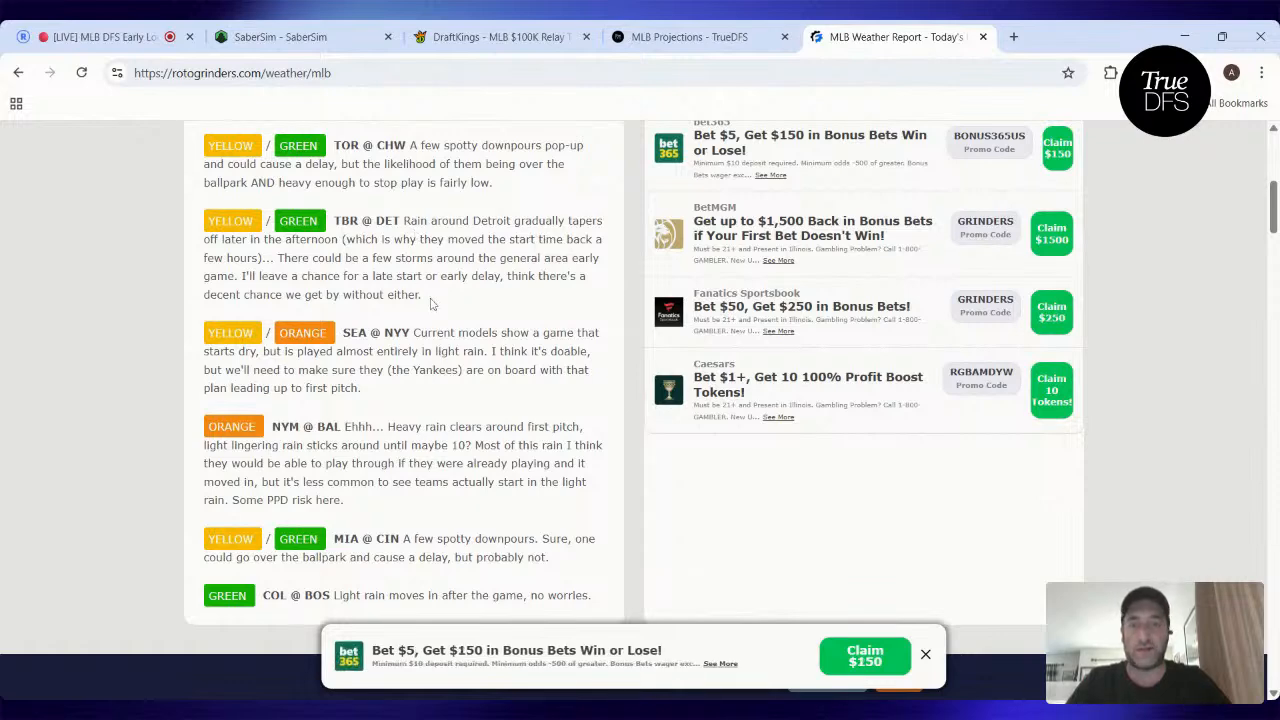
- Return to SaberSim, set the FanDuel My Lineups diversity to Portfolio and sort the players by exposure
click(300, 40)
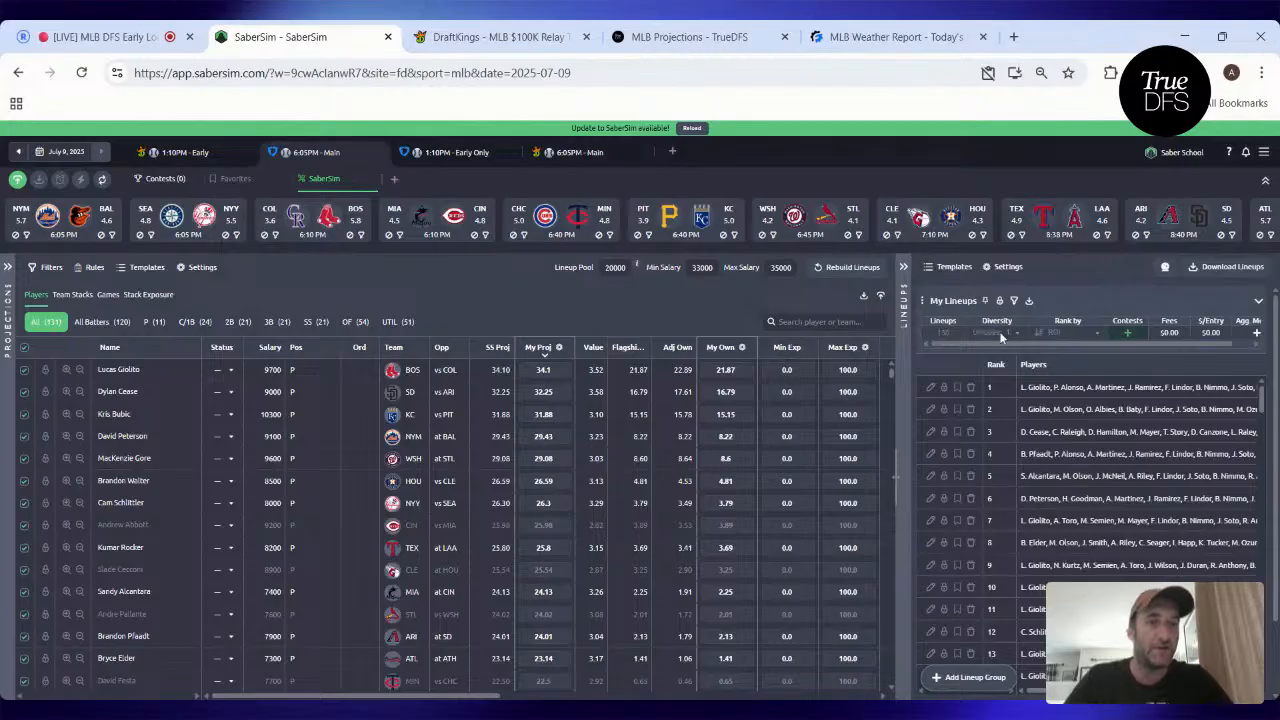
click(1013, 338)
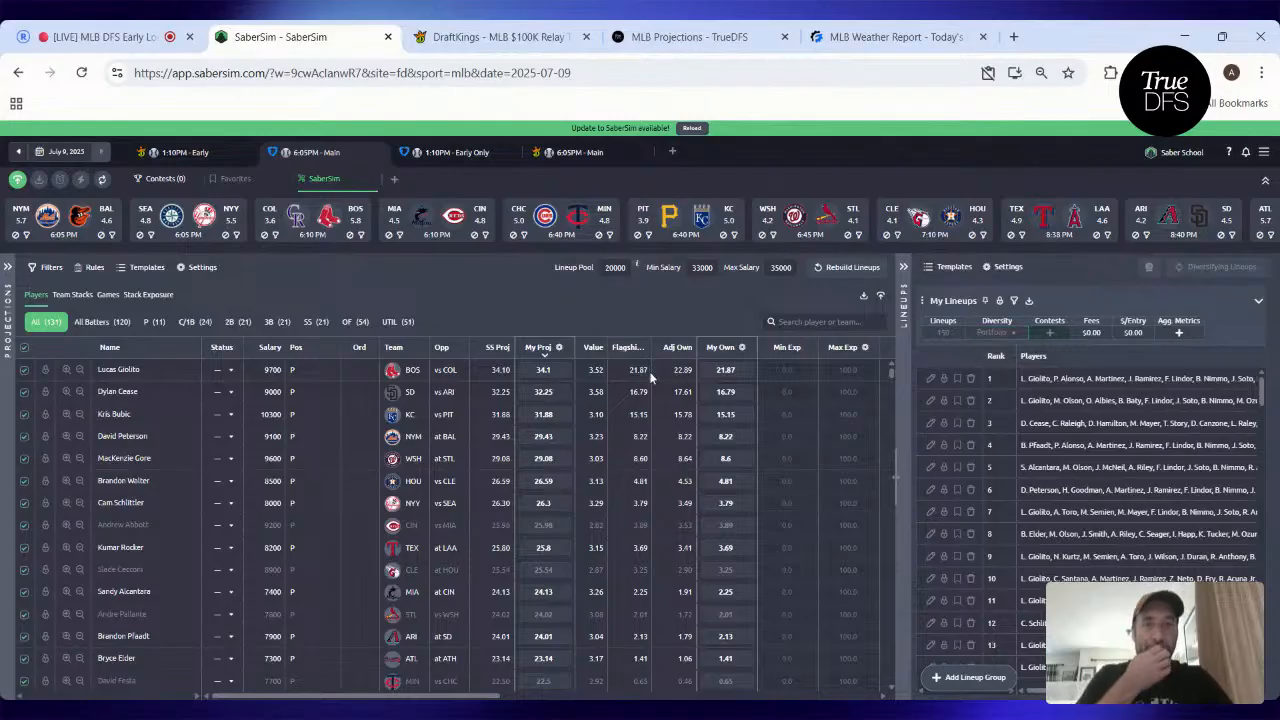
scroll(650, 376, right, 5)
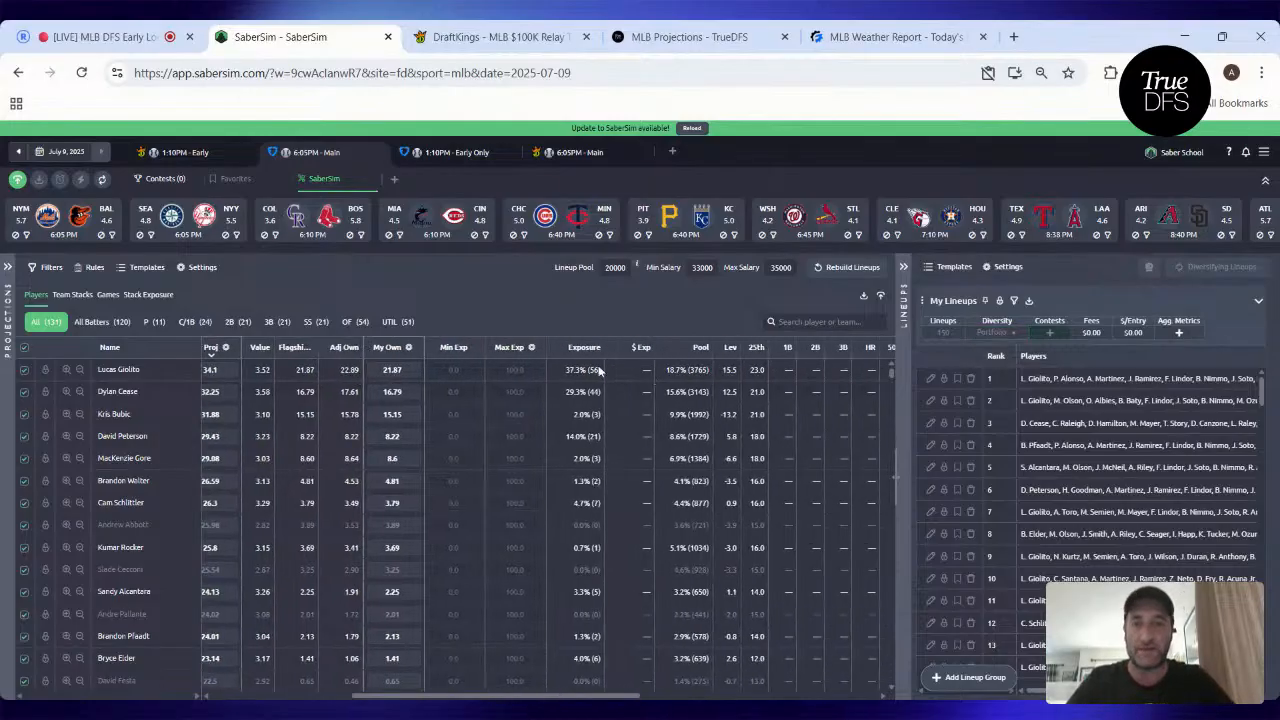
click(585, 347)
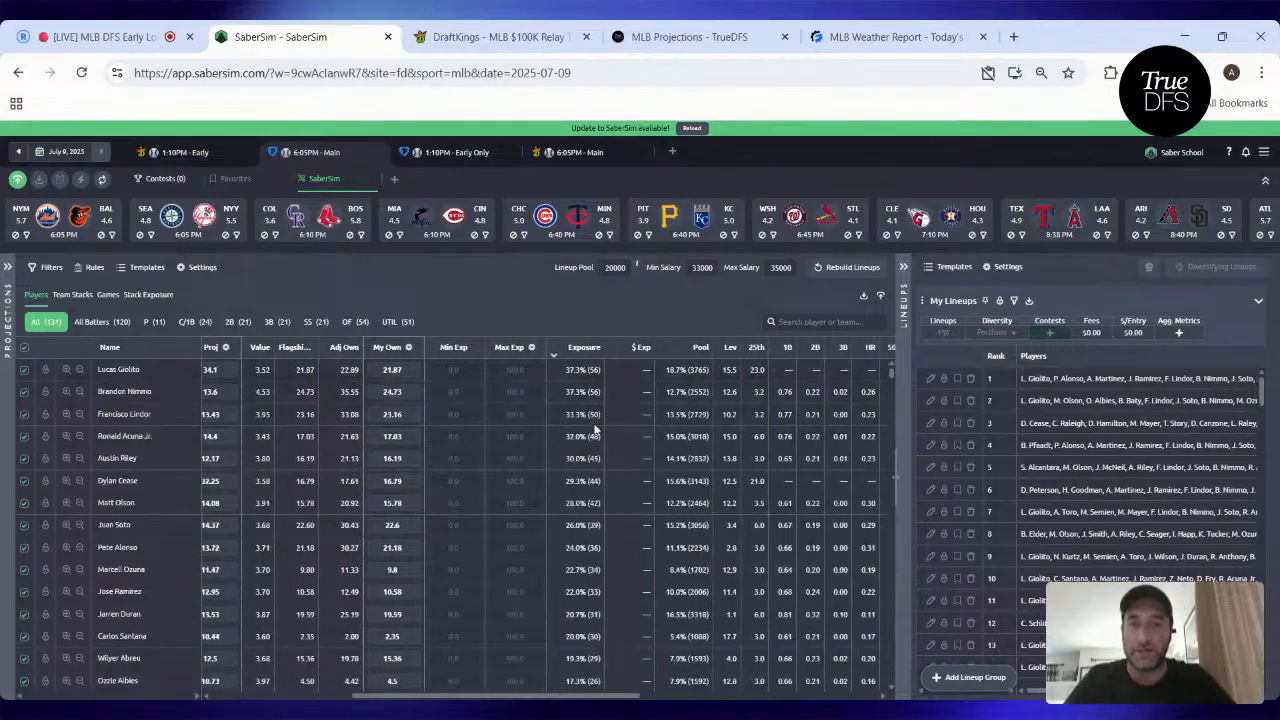
- Filter the FanDuel player list to pitchers and examine their exposures alongside the generated lineups
click(156, 322)
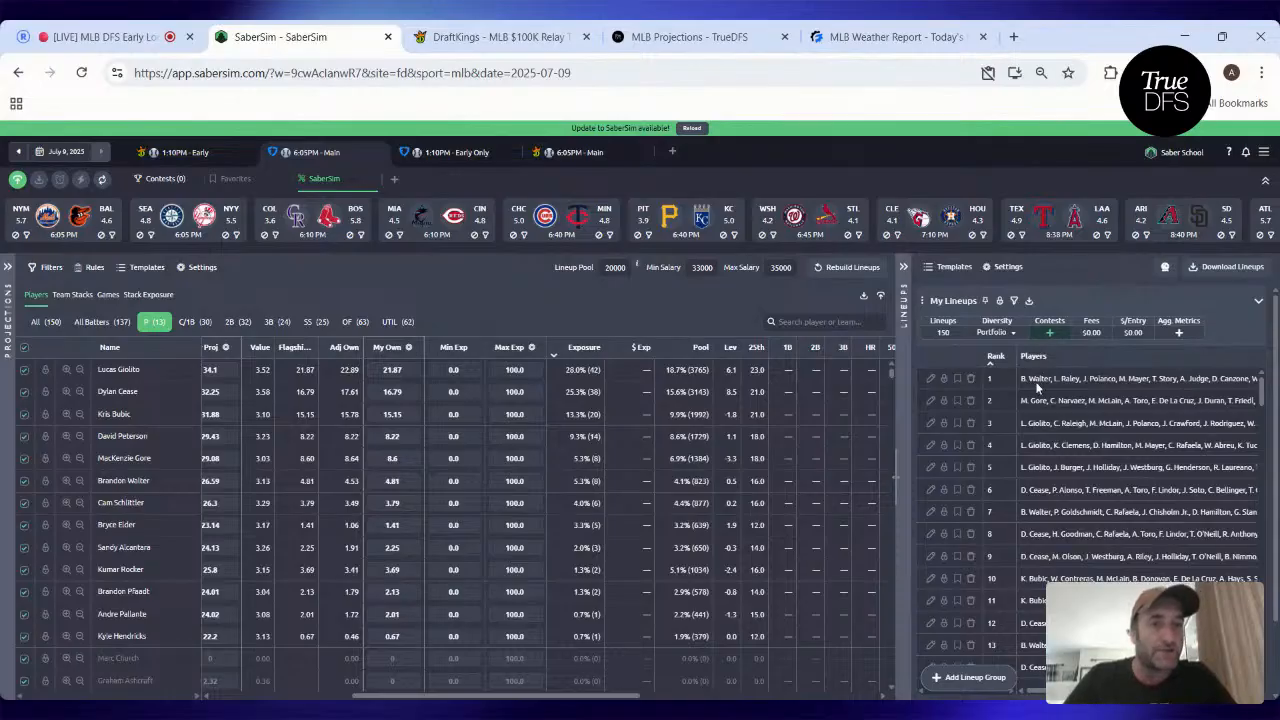
scroll(1035, 388, right, 5)
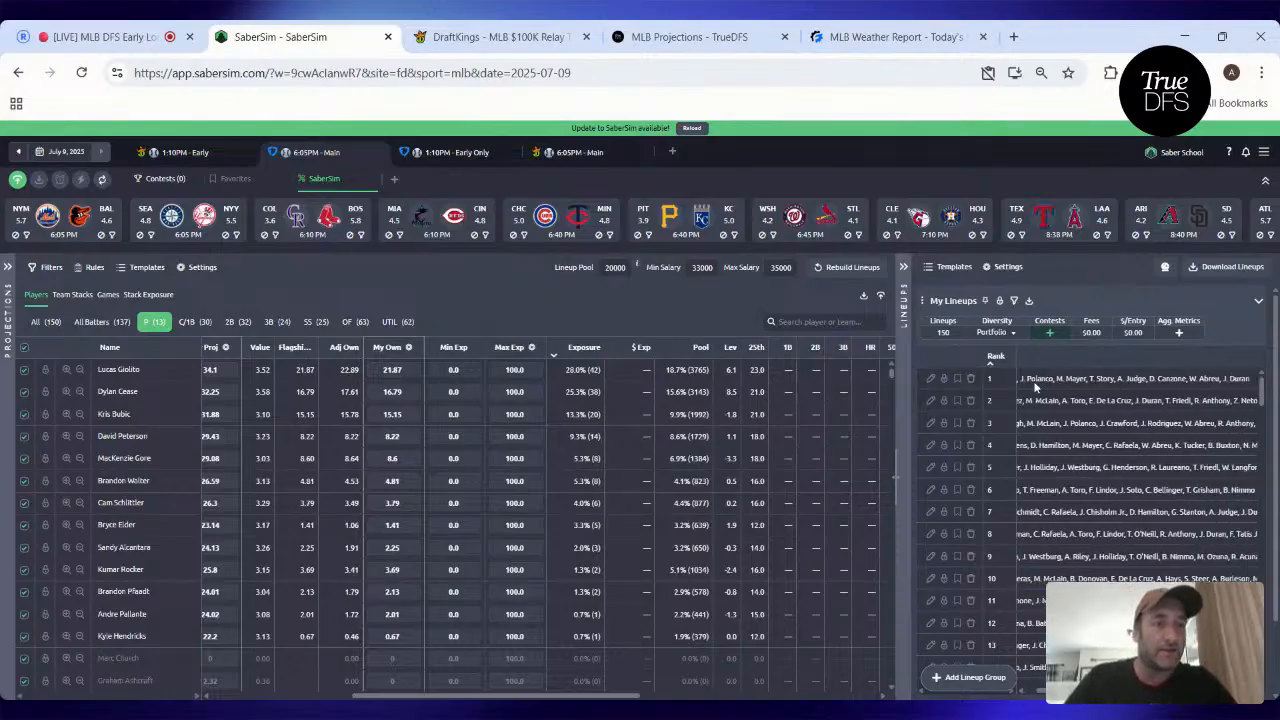
scroll(1035, 388, left, 5)
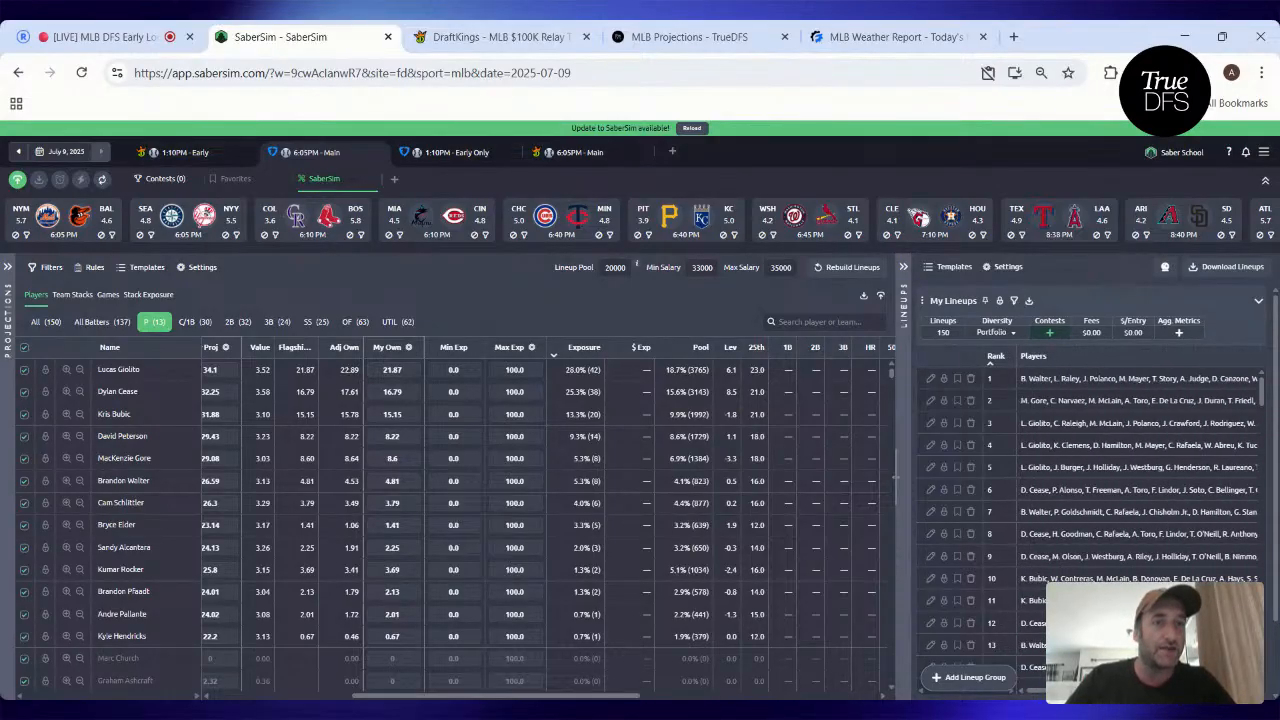
click(8, 267)
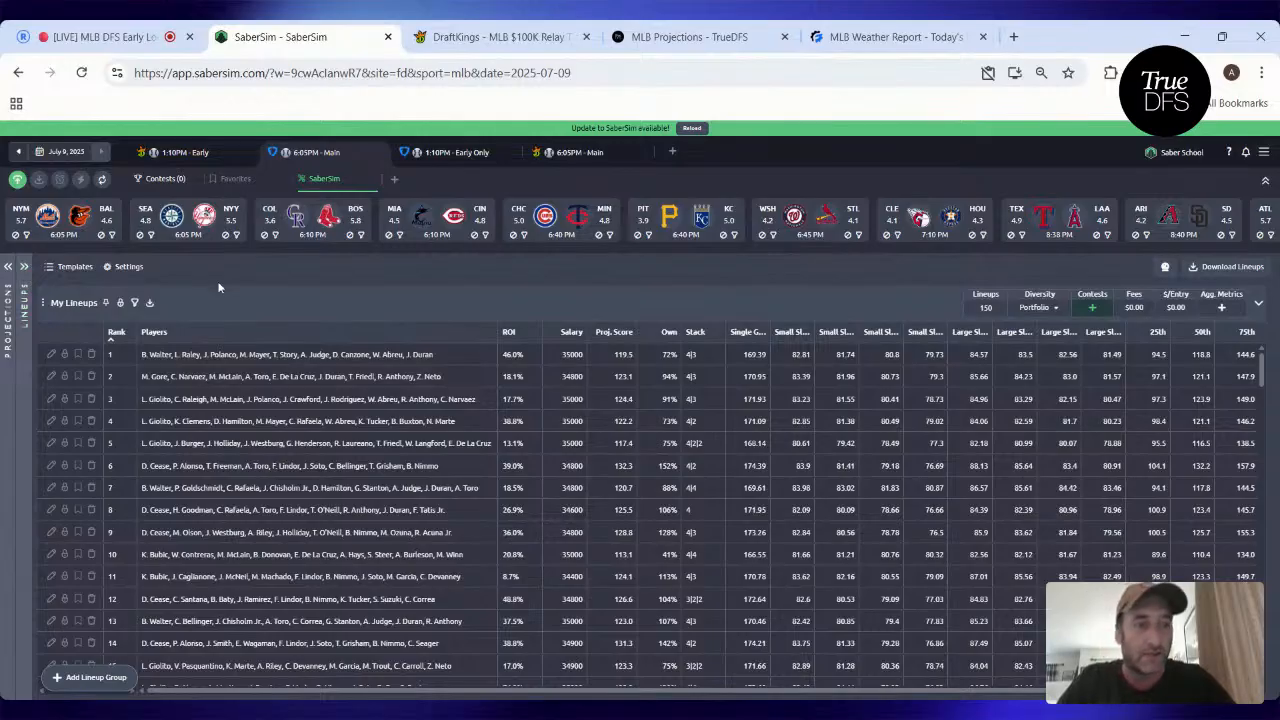
click(10, 267)
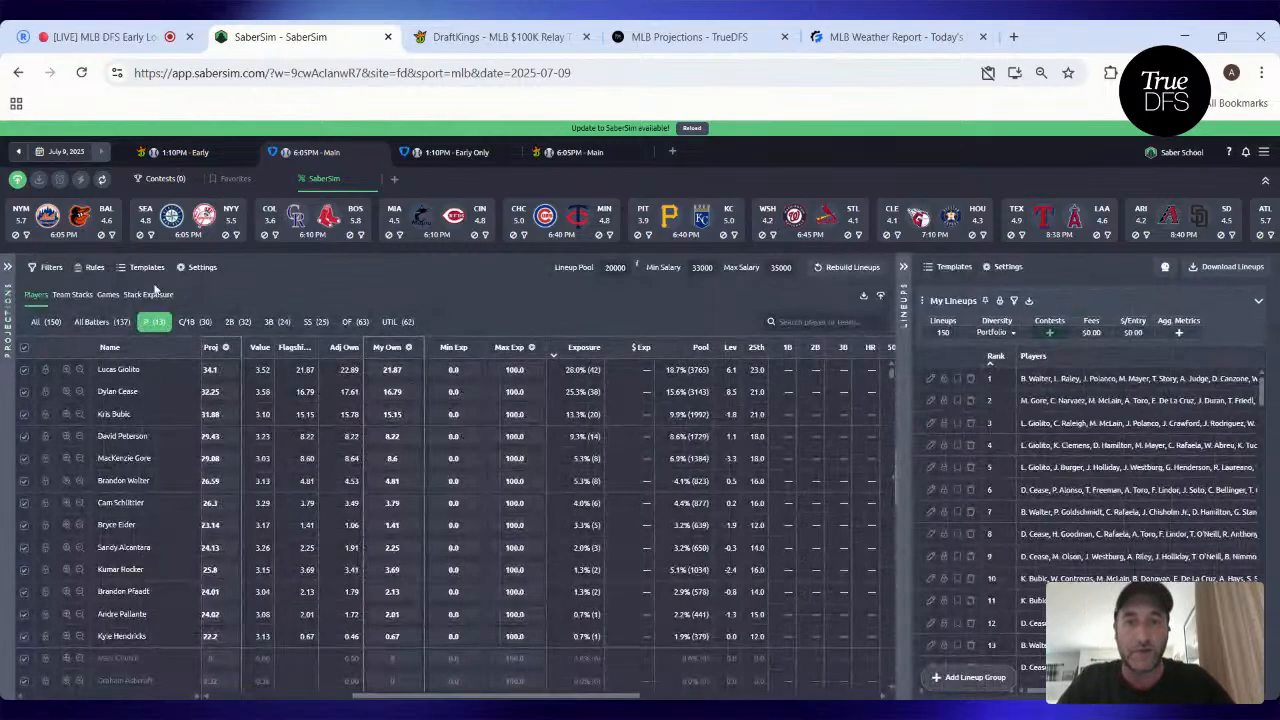
click(578, 356)
click(578, 356)
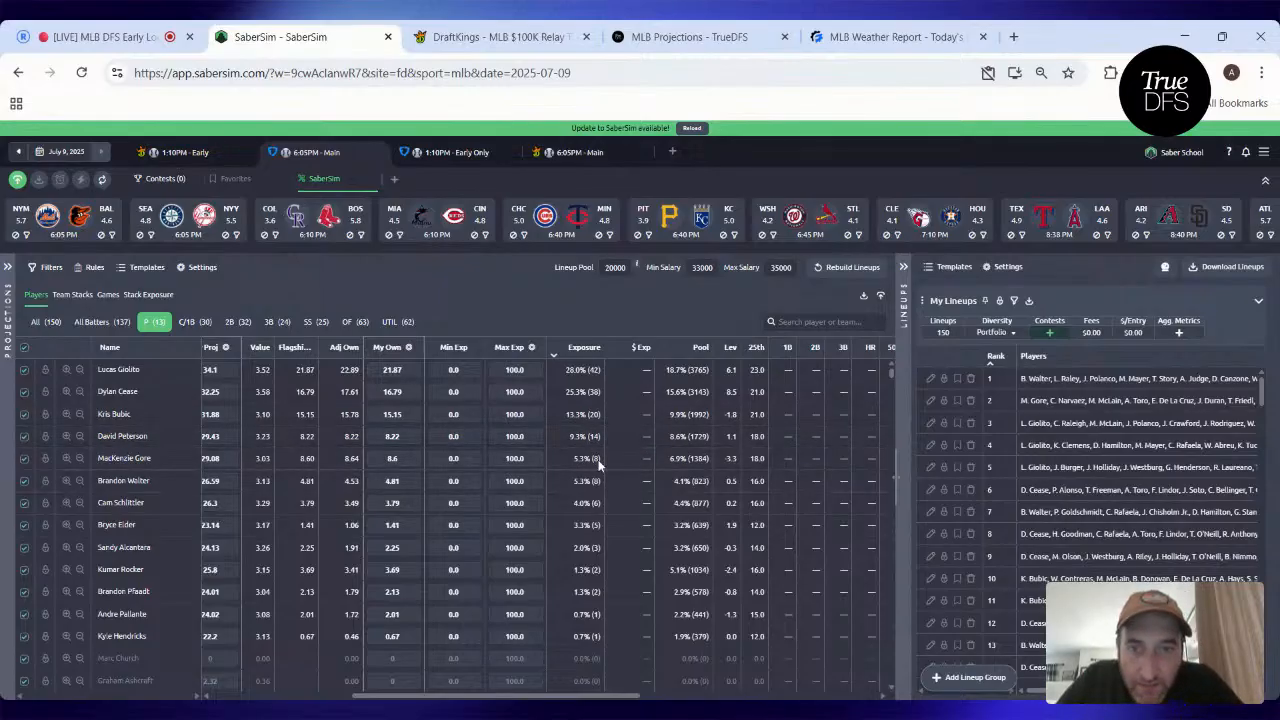
click(944, 332)
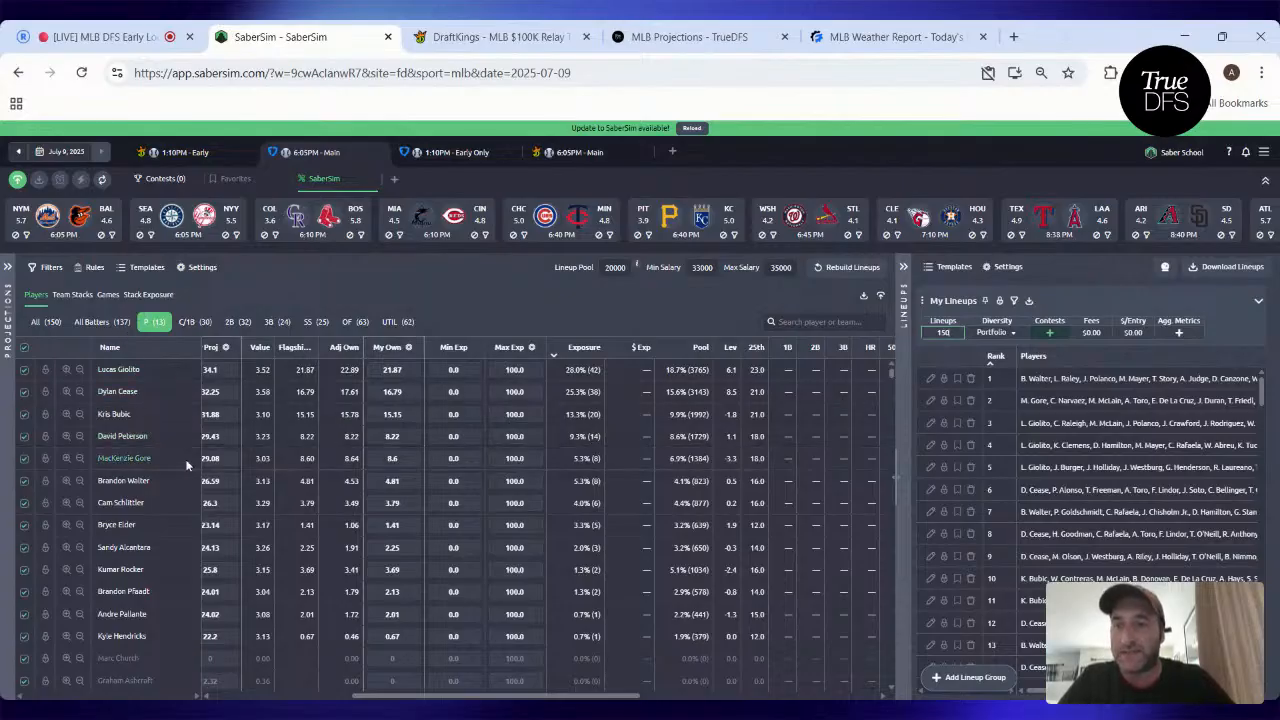
- Review the FanDuel build's stack type exposures, team stacks and 4-stacks
click(150, 295)
click(82, 296)
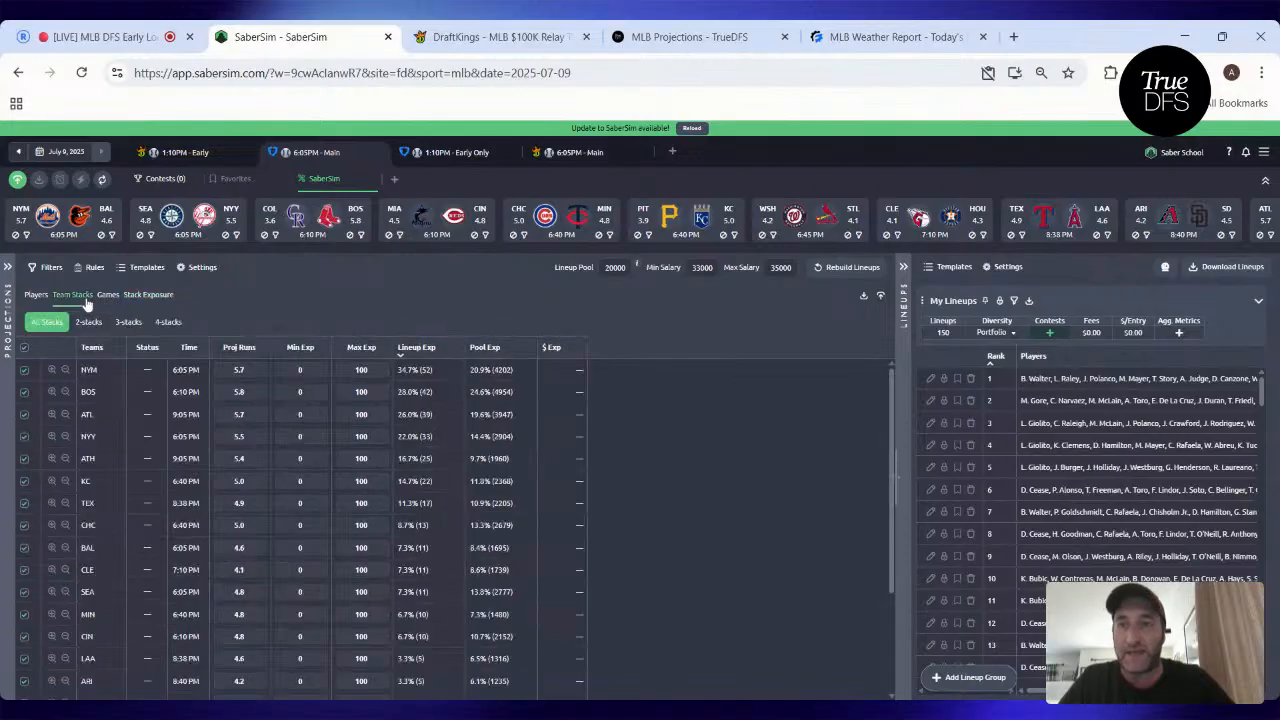
click(162, 323)
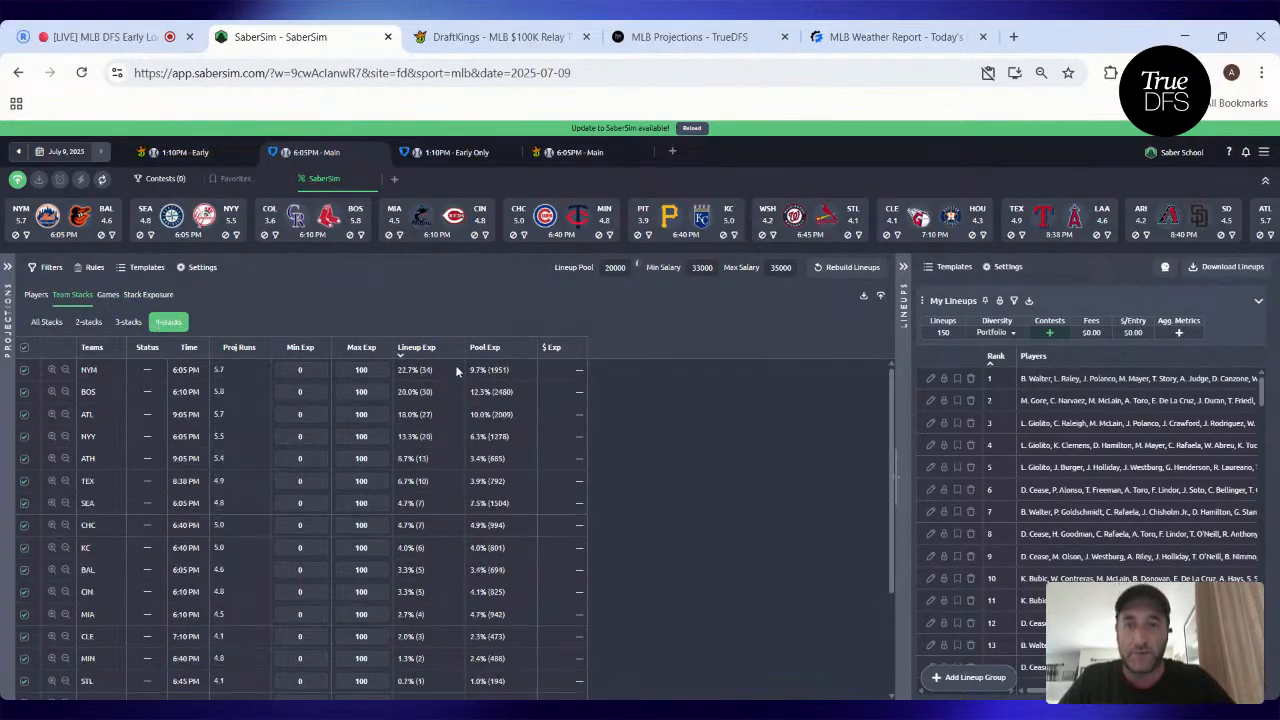